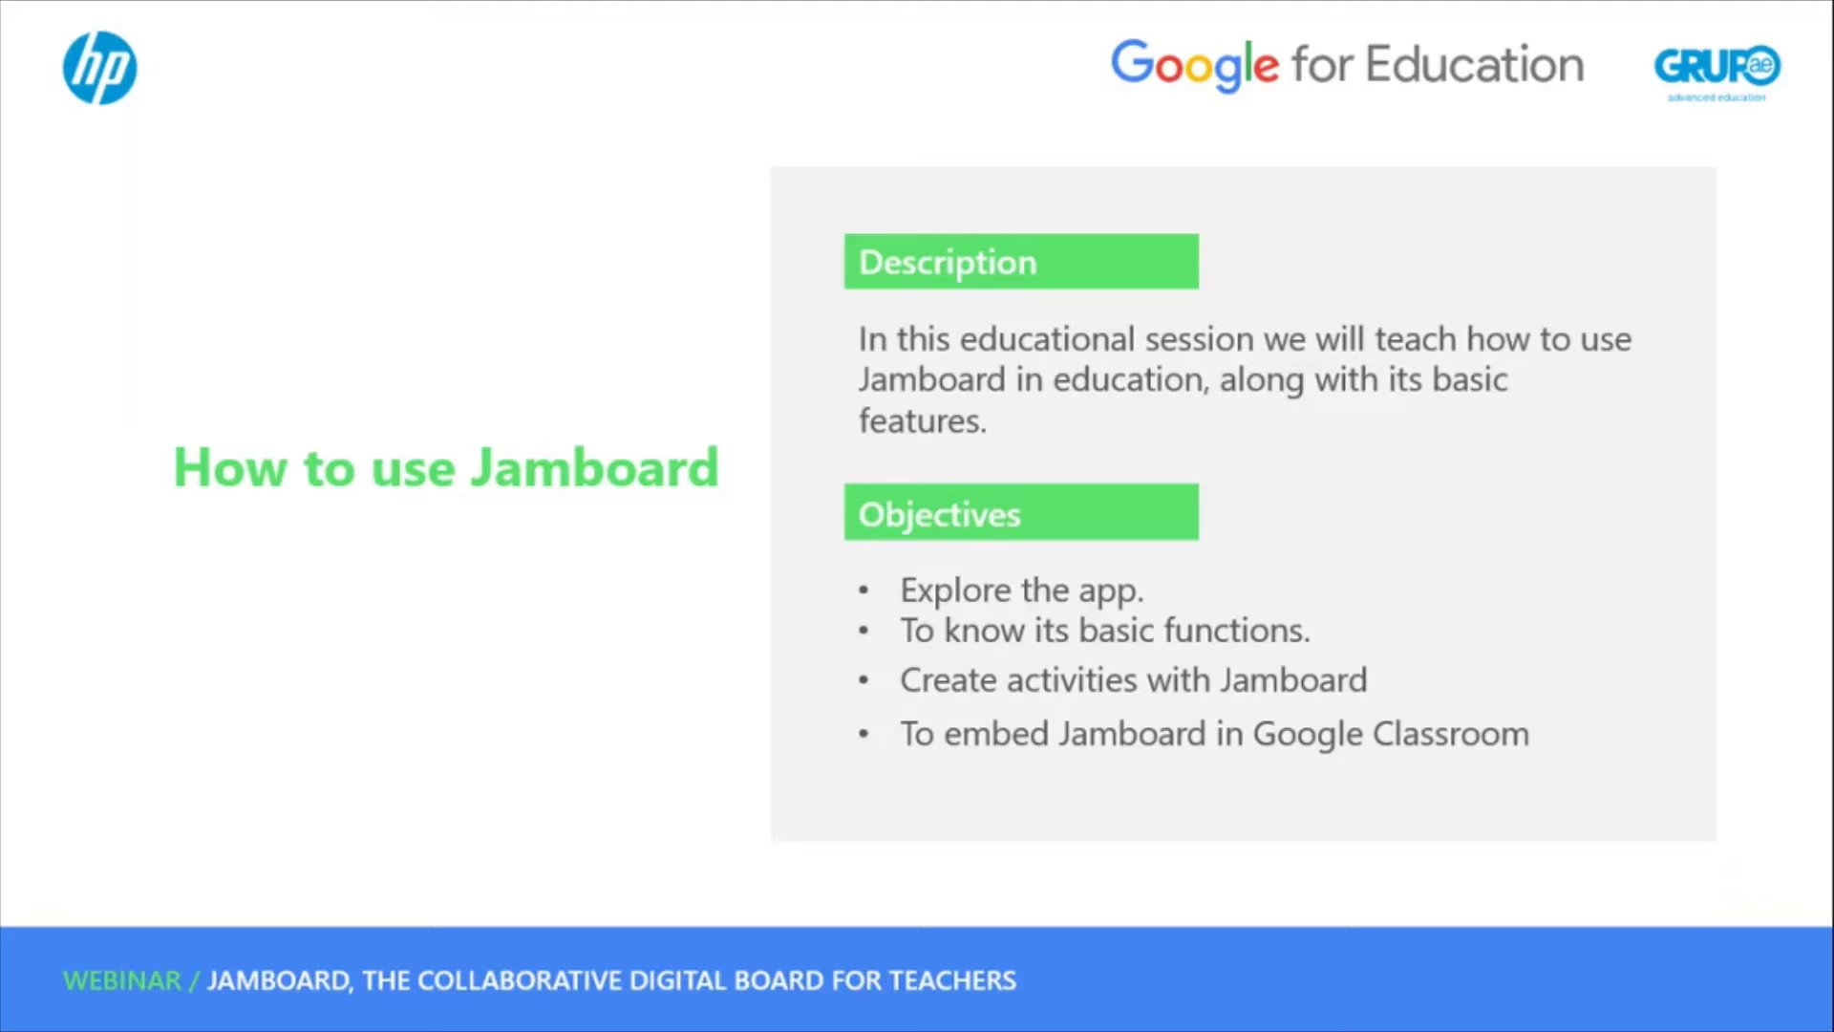
Advance the slideshow from the objectives slide to the 'What is Jamboard?' slide.
key(Right)
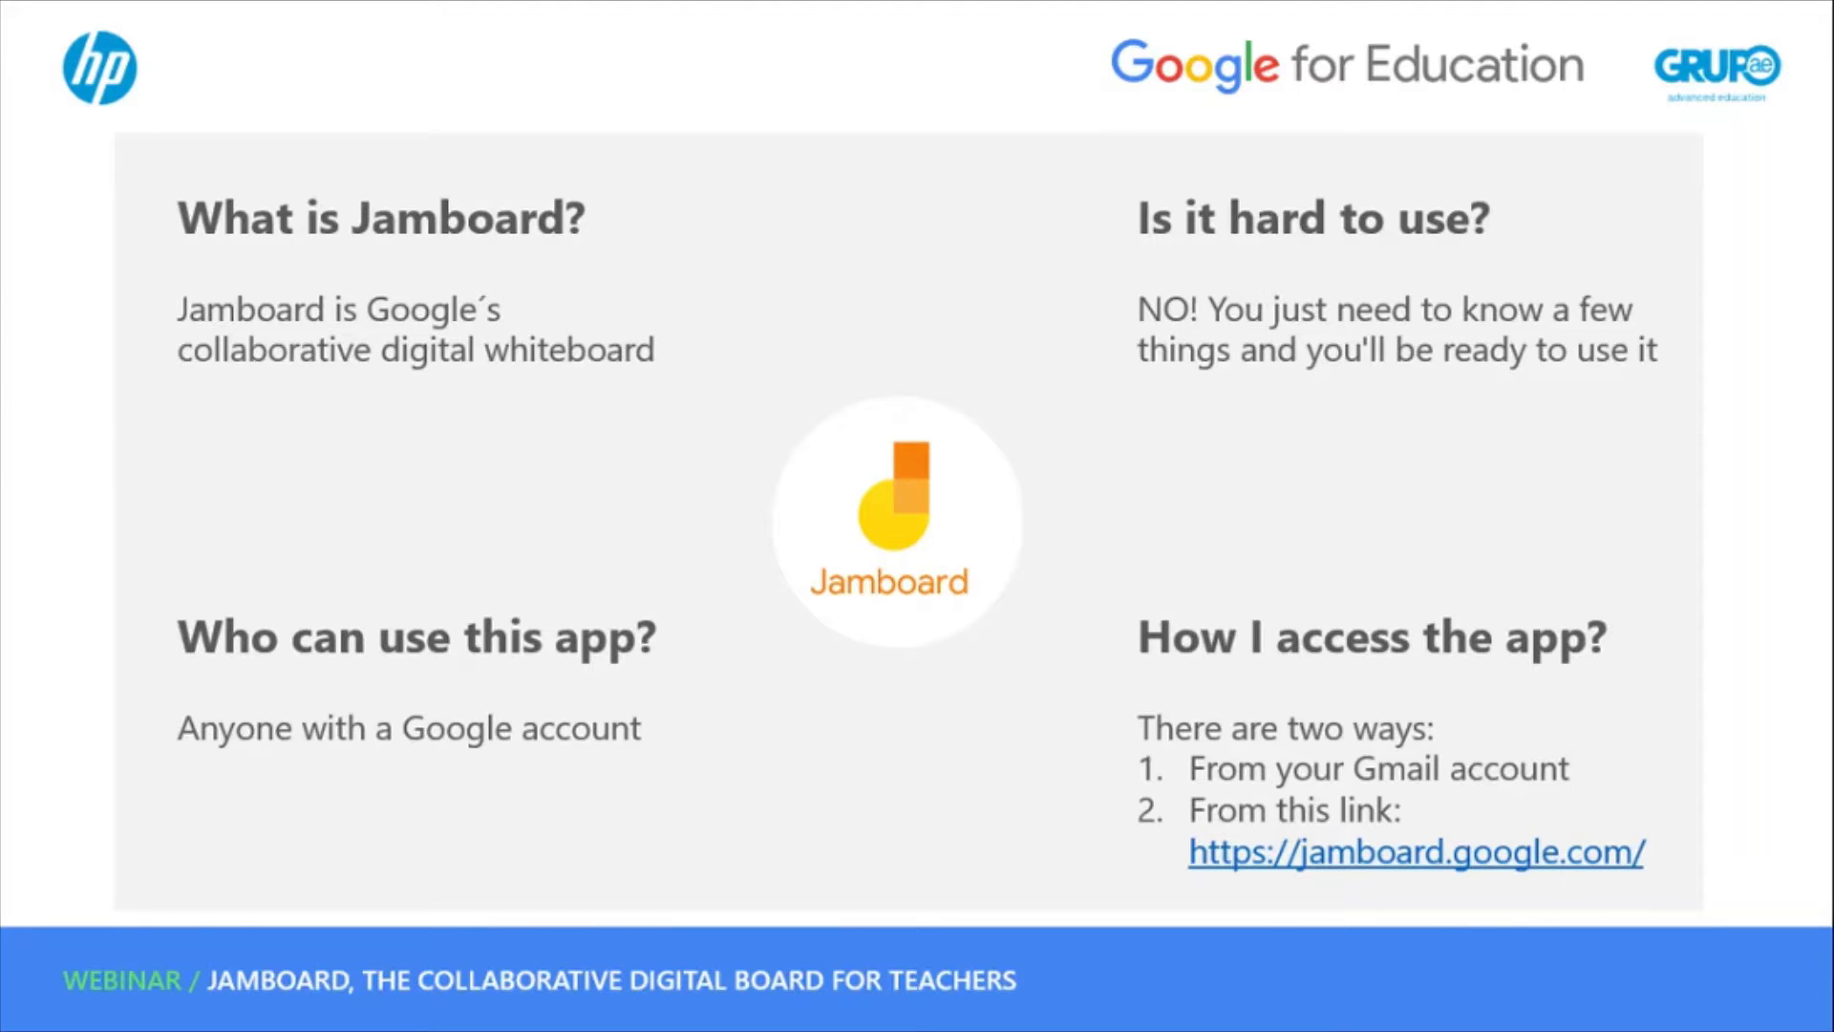
Switch to Chrome and launch Jamboard from the Google apps grid to list recent jams.
key(alt+Tab)
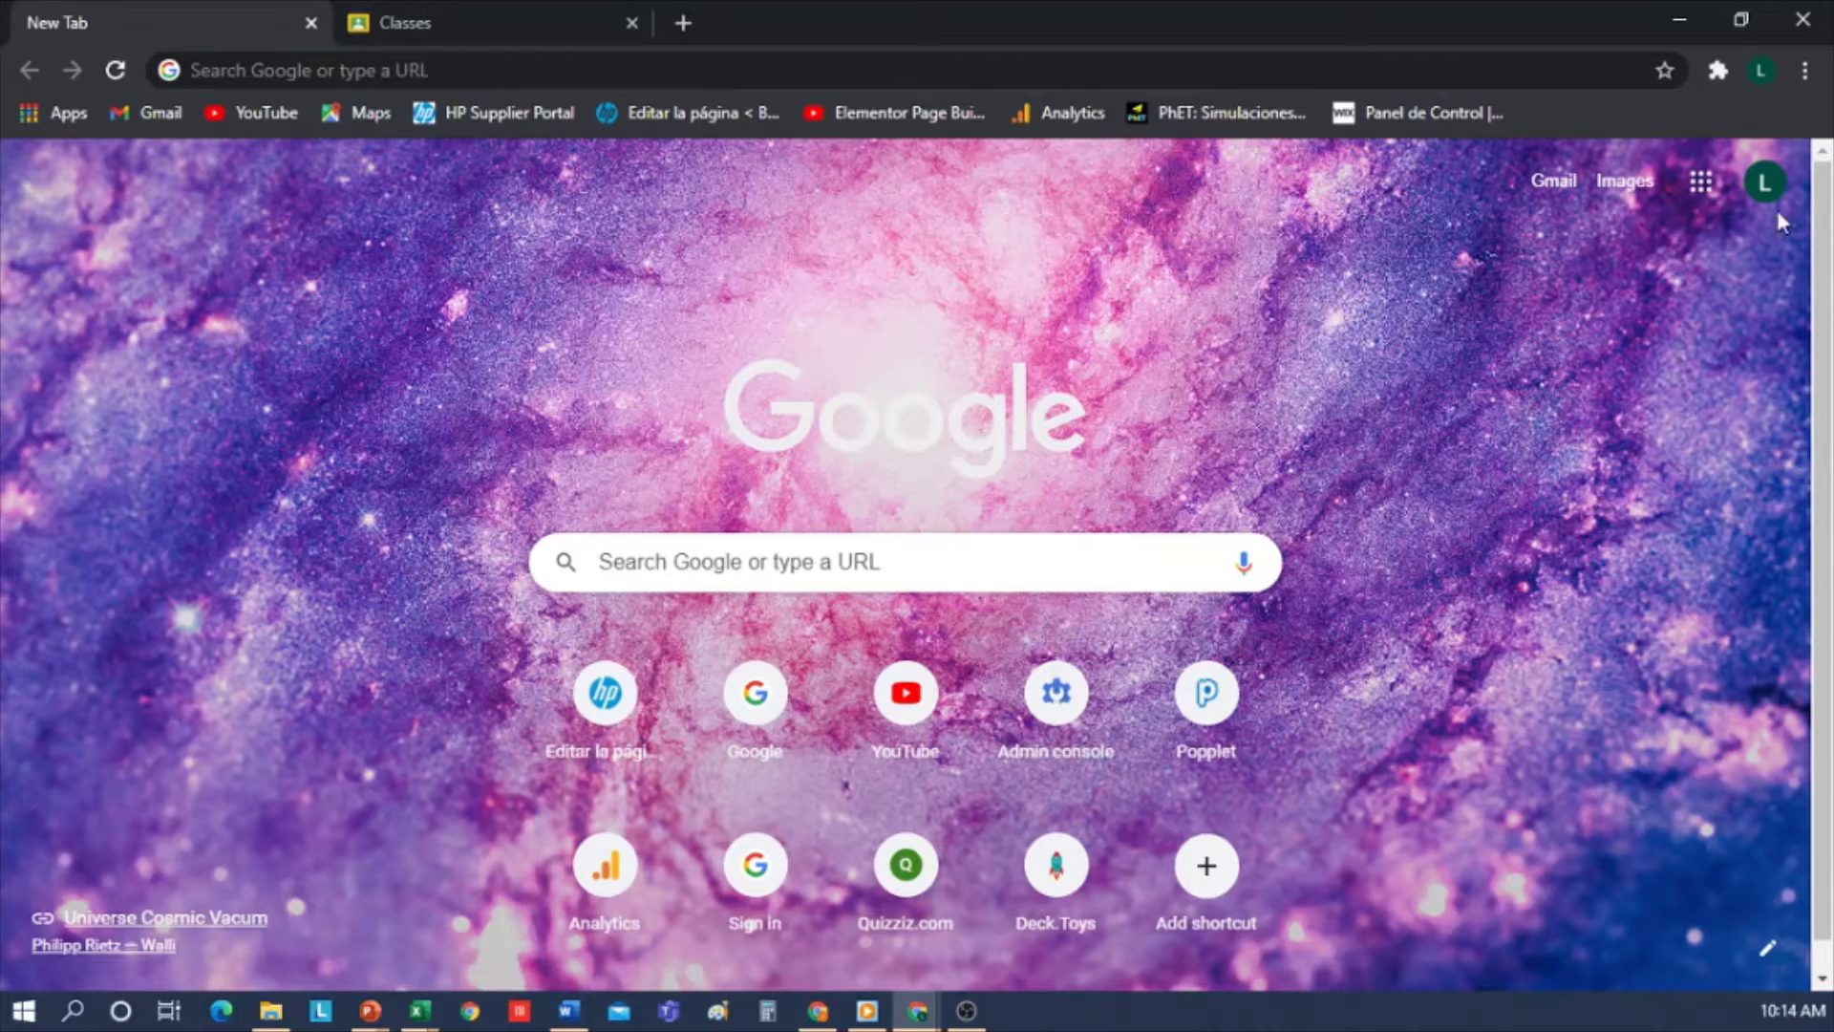
click(1702, 181)
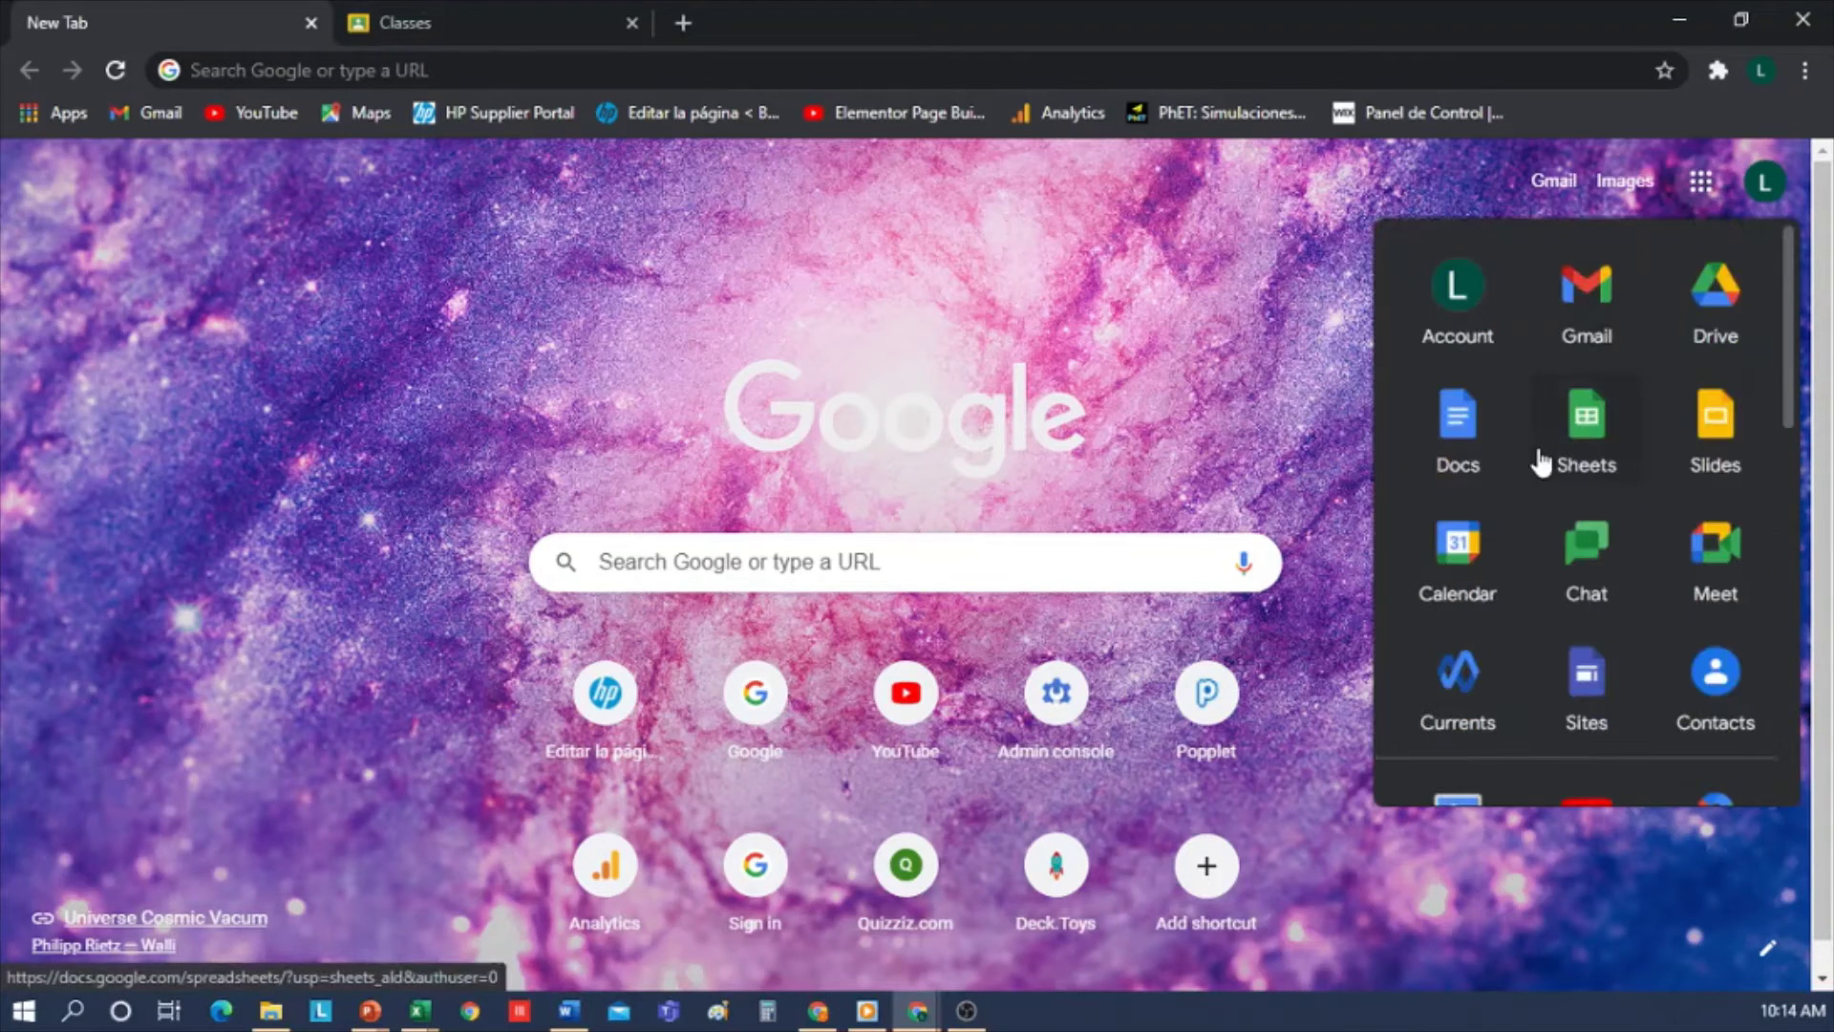
scroll(1541, 462, down, 6)
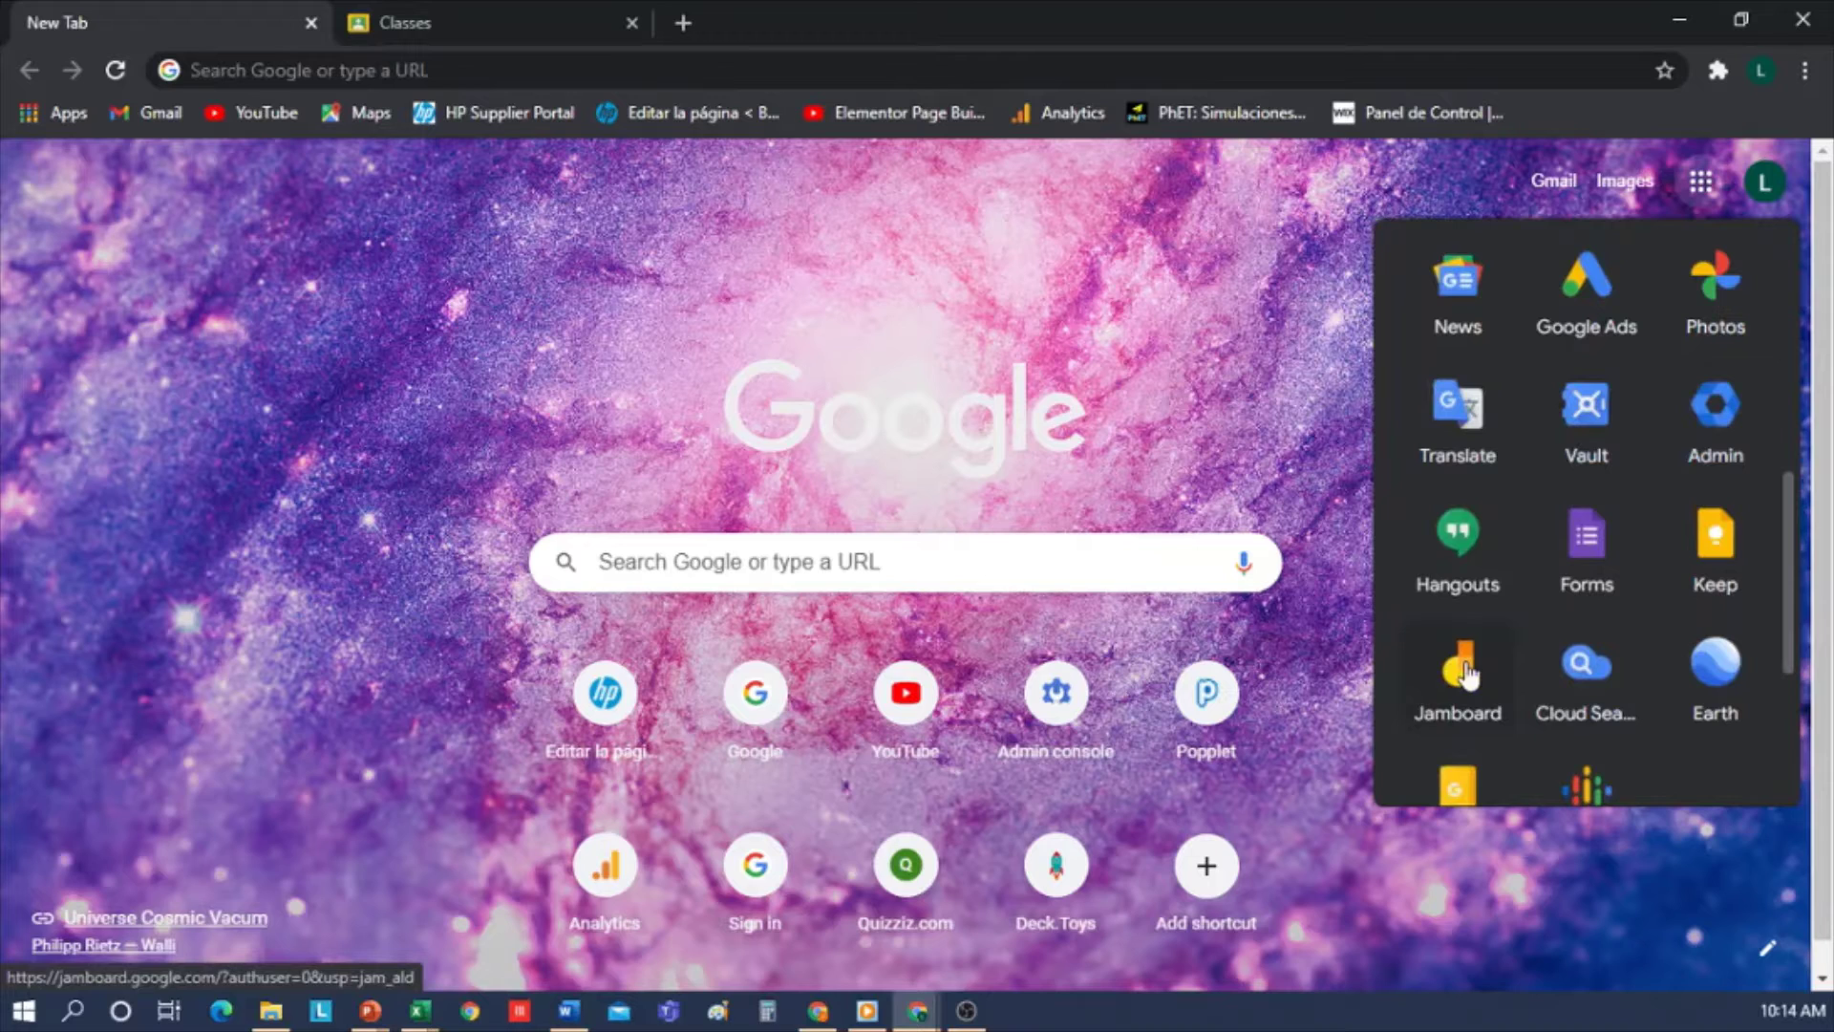
click(1462, 671)
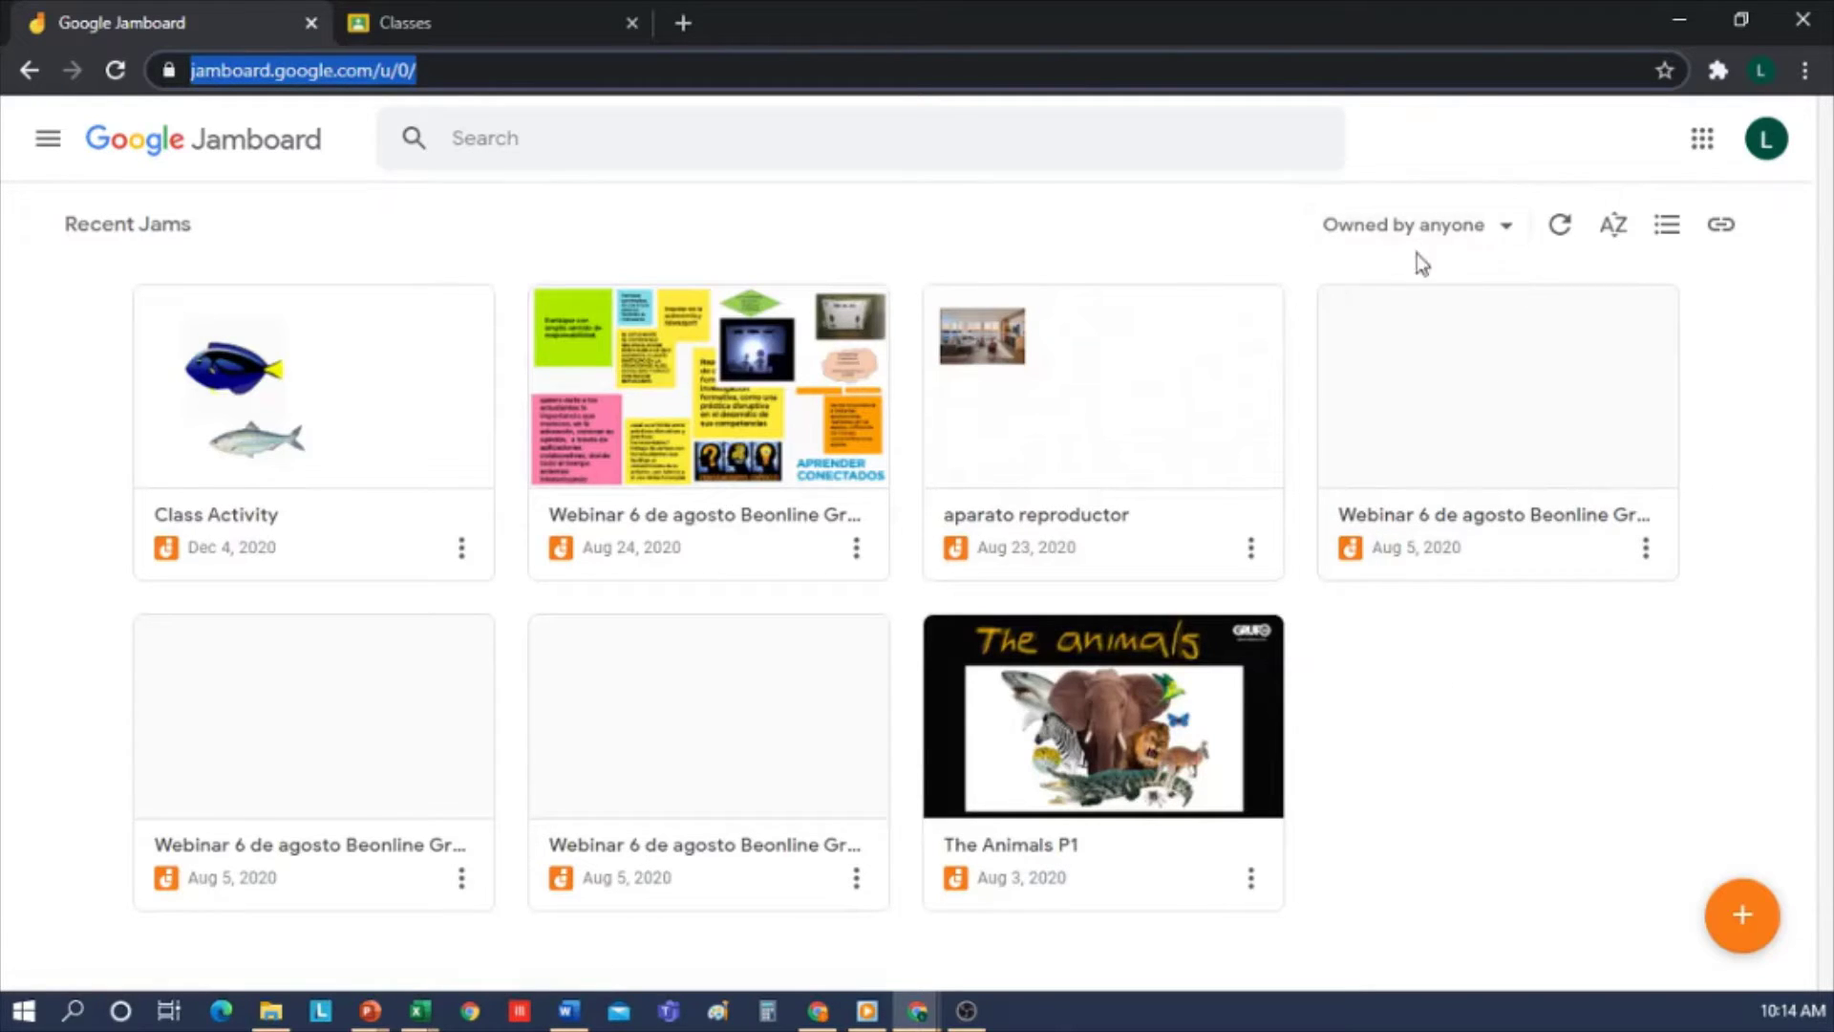
click(1451, 231)
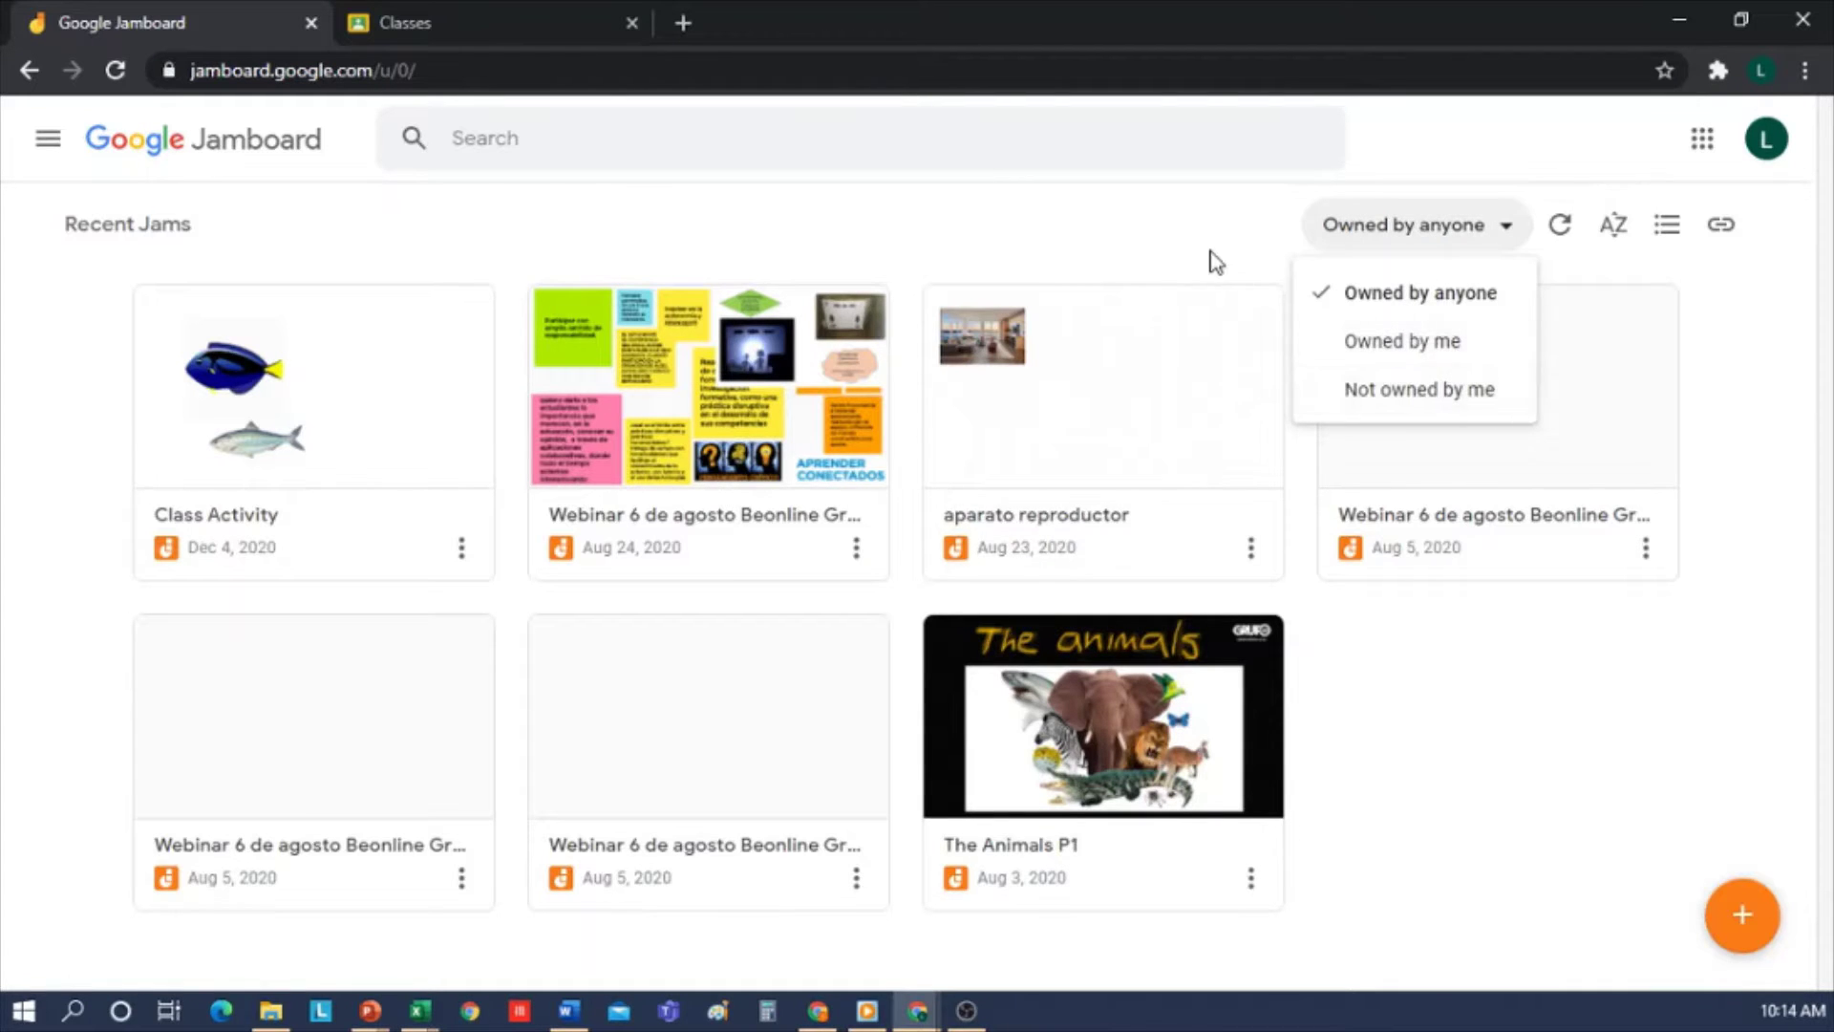
click(1210, 251)
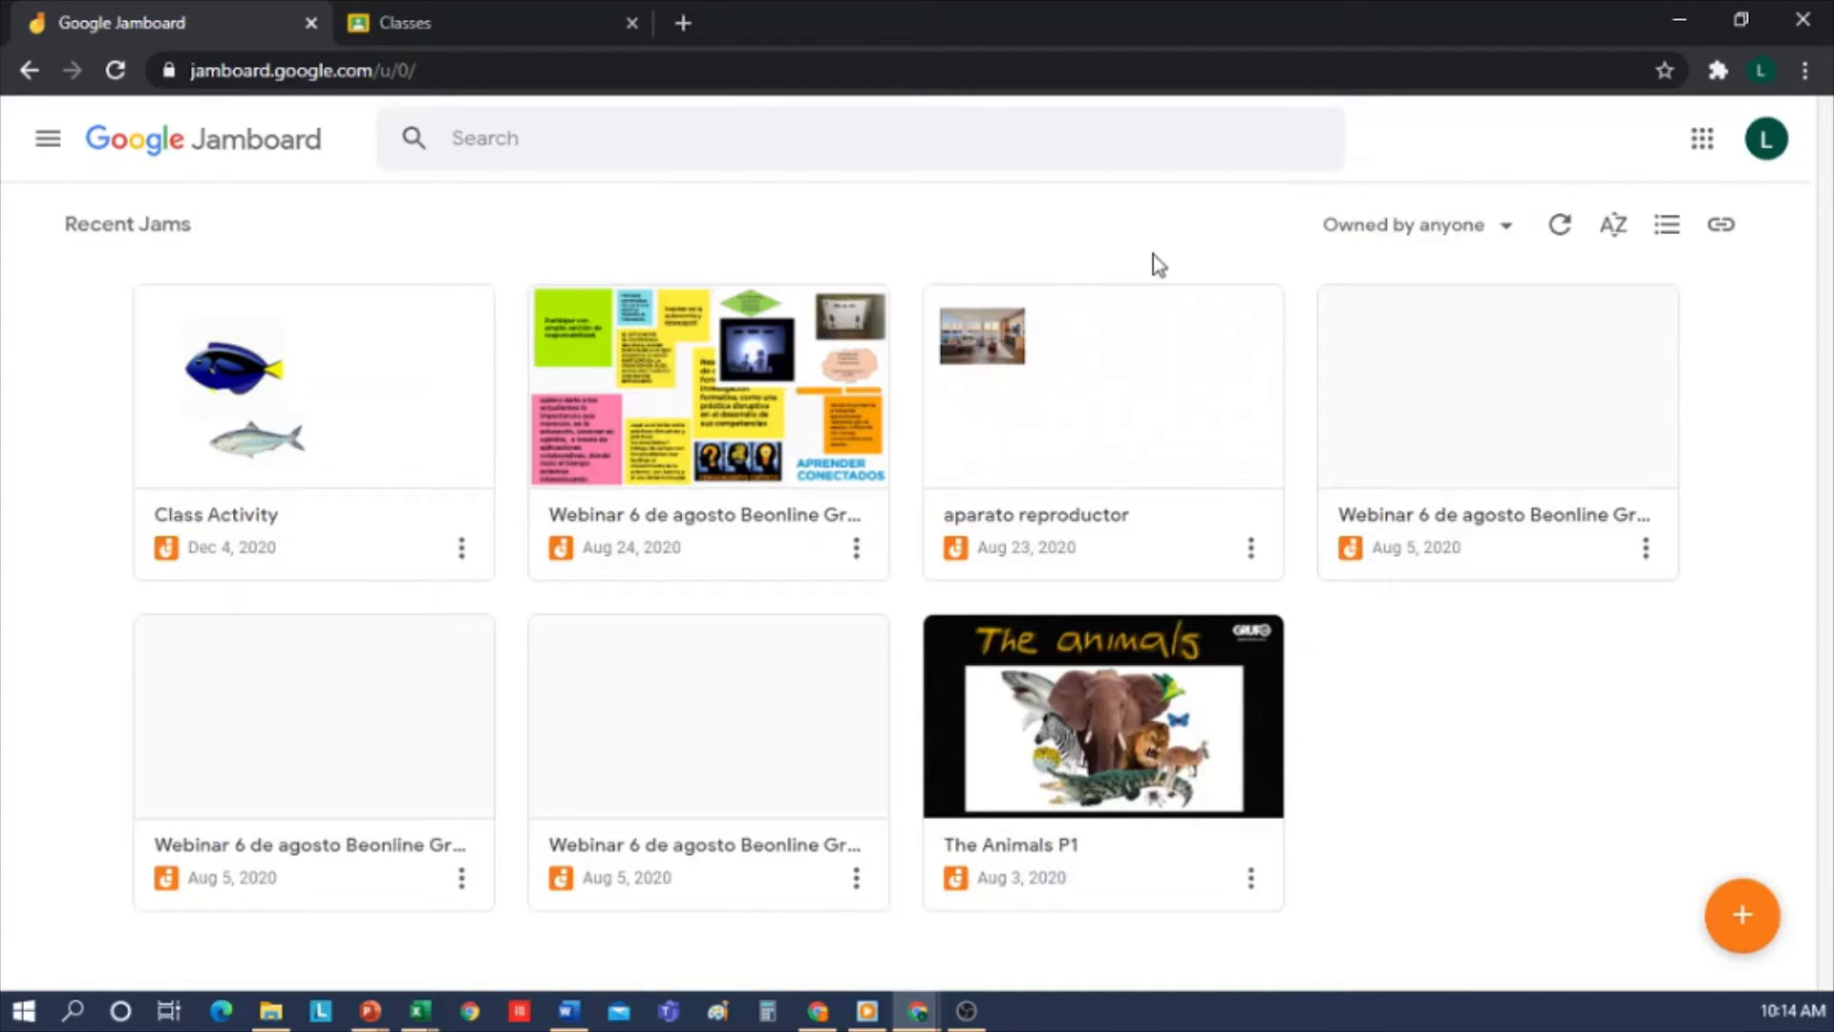
click(1045, 135)
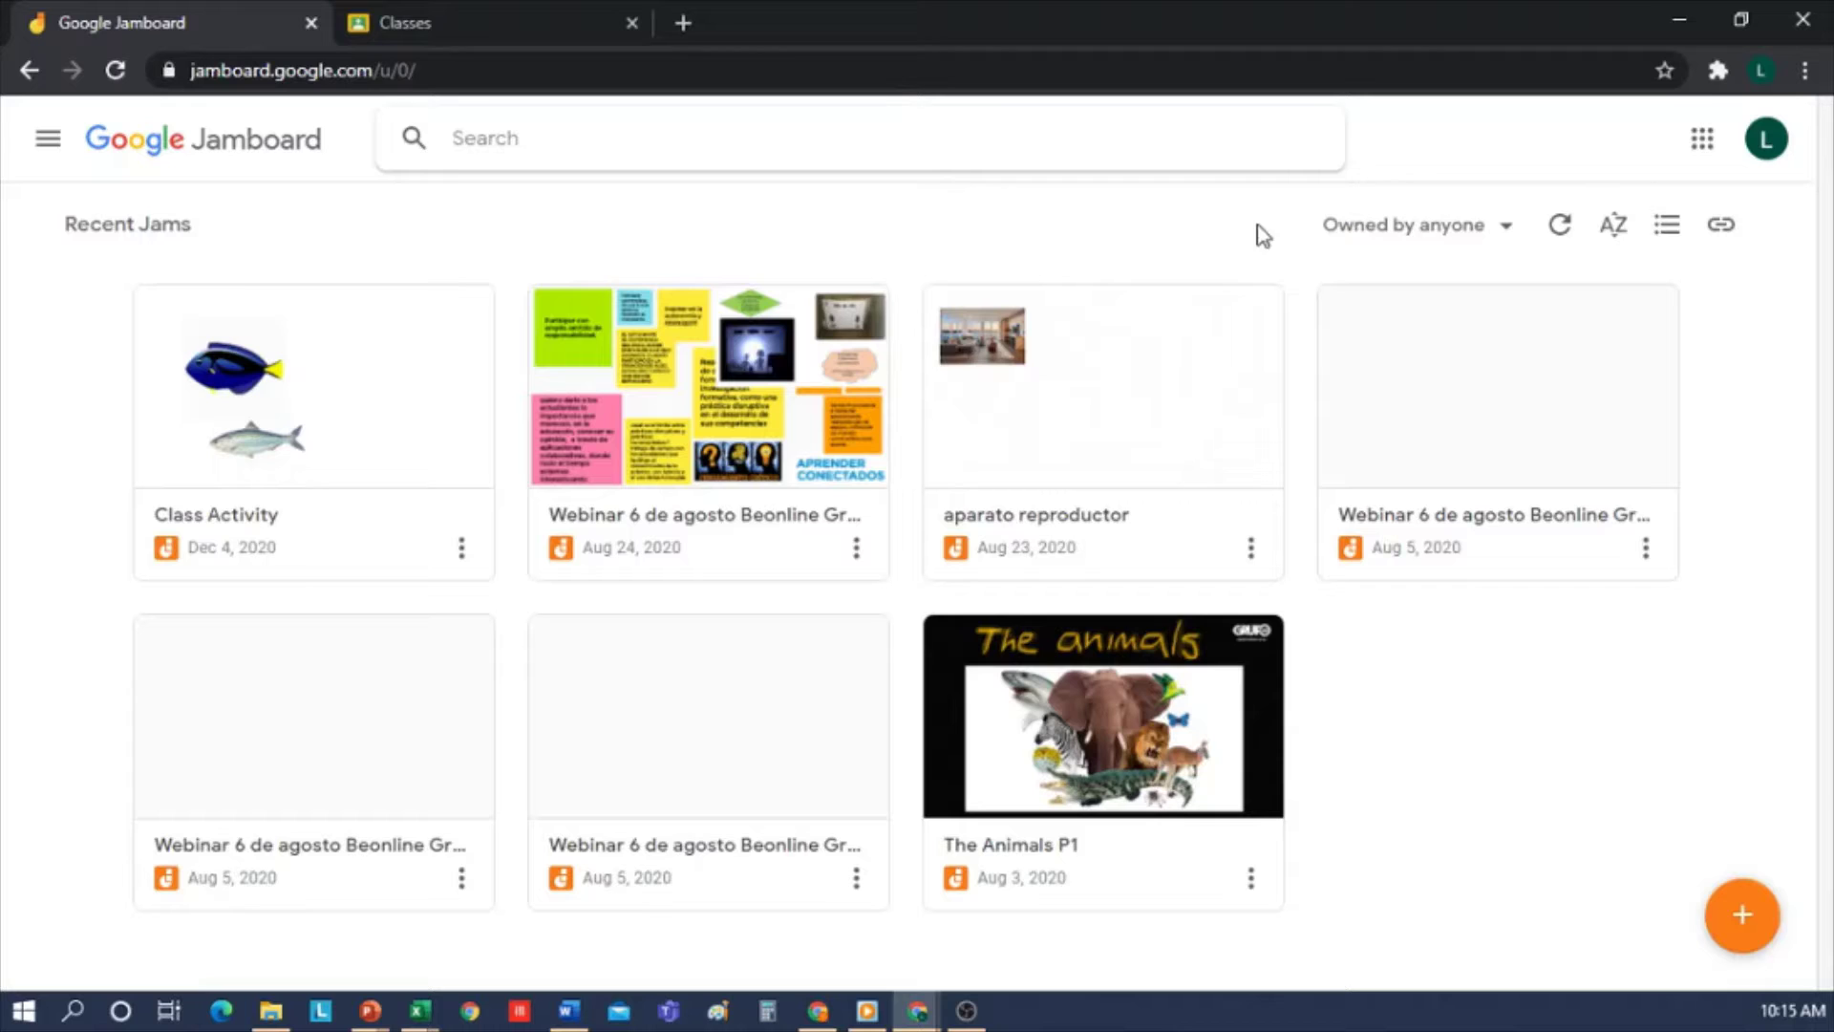
click(1503, 230)
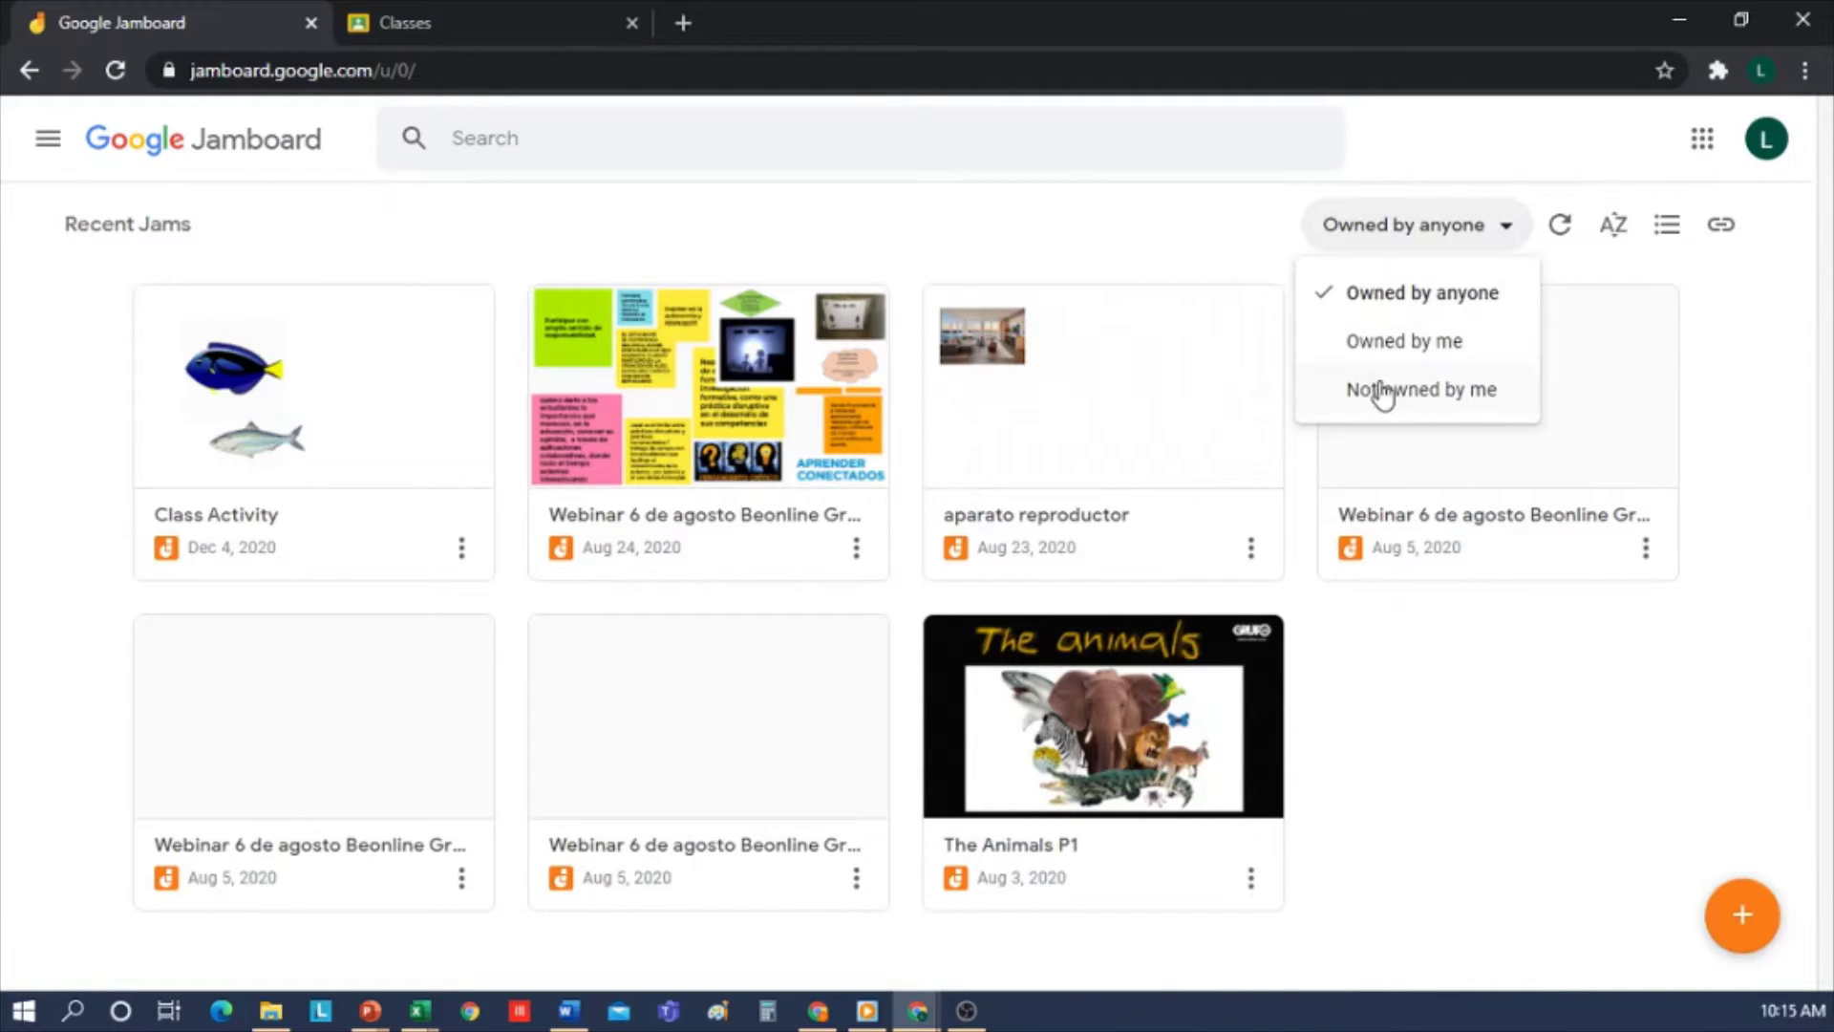
click(1421, 397)
click(1509, 237)
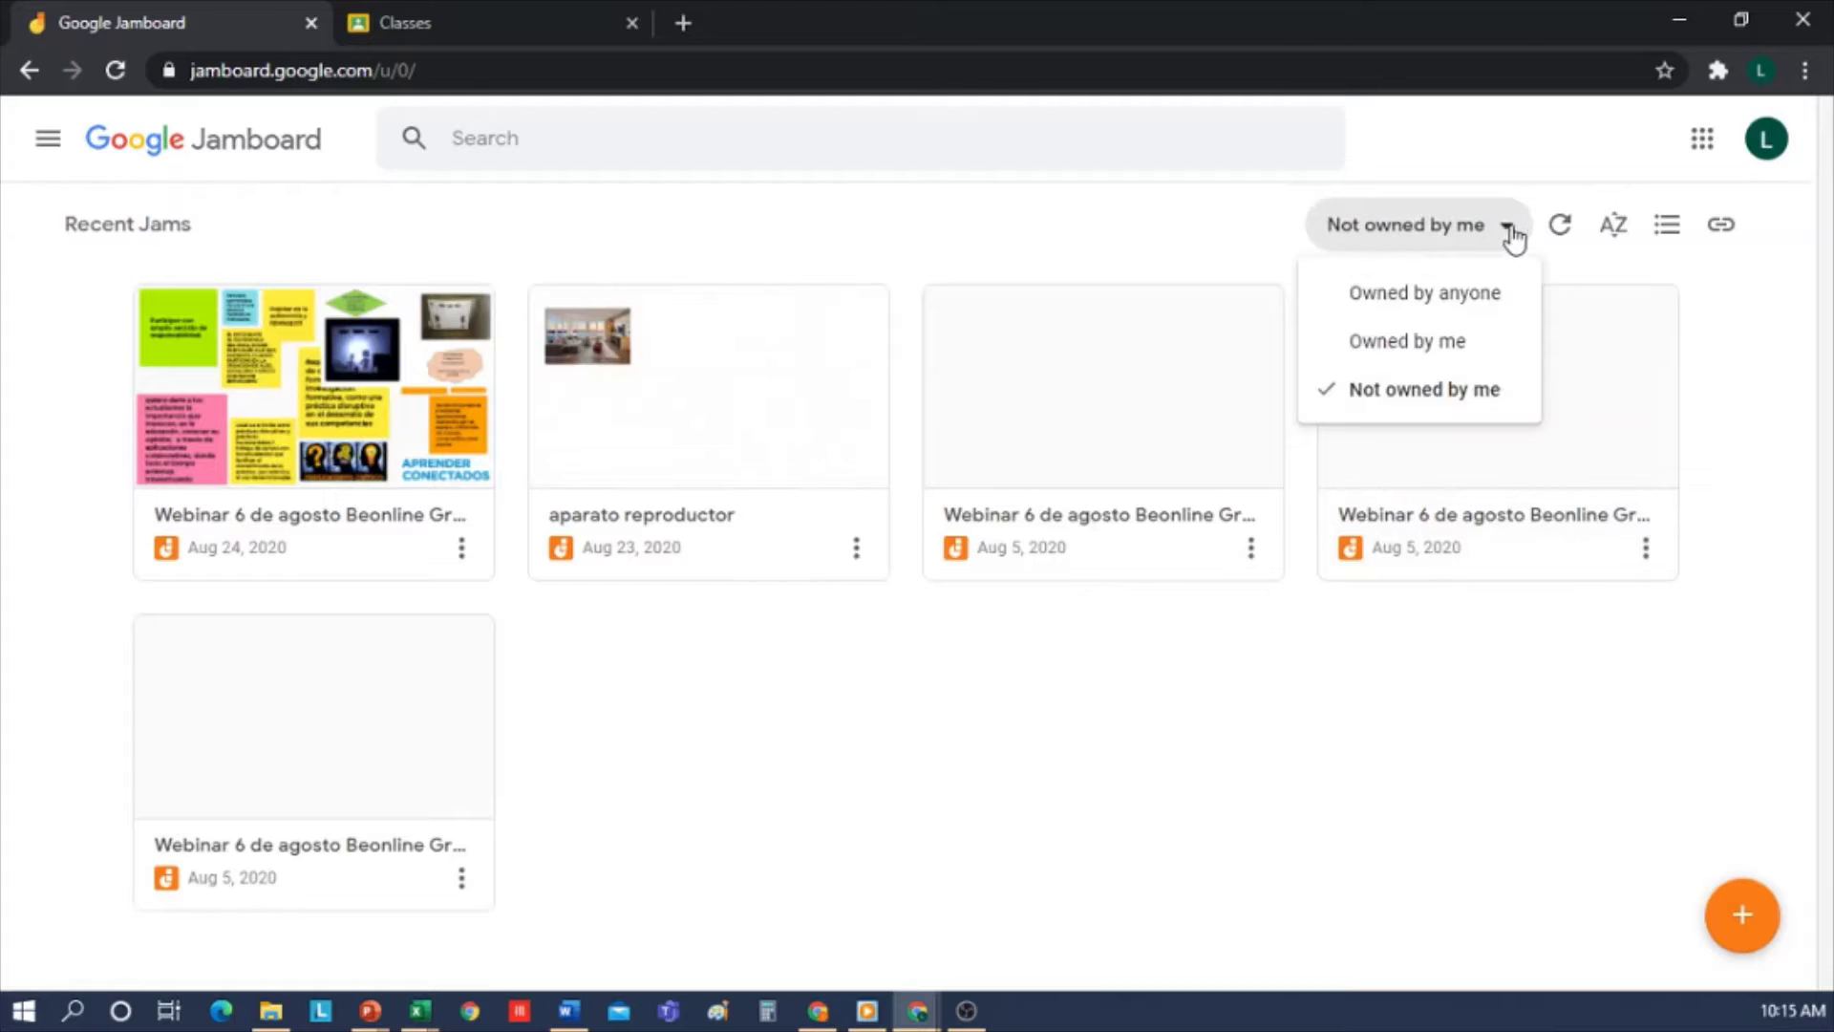
click(1441, 295)
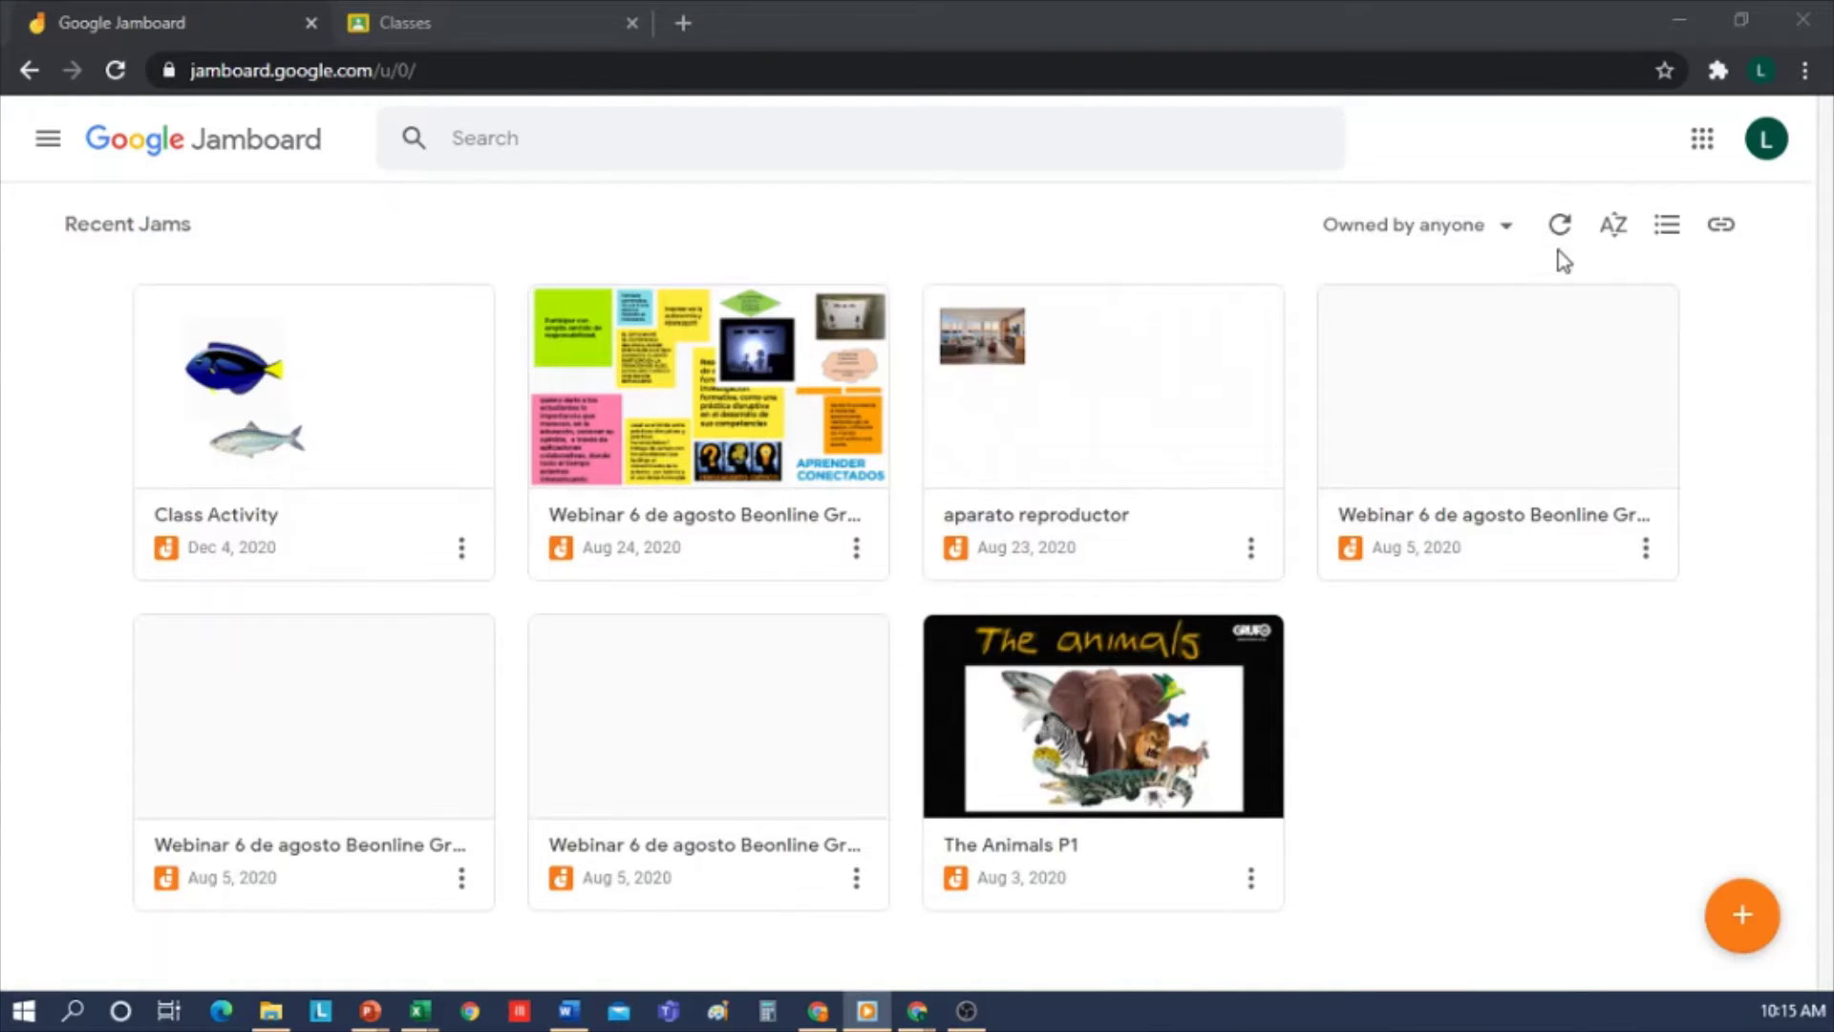
click(1612, 237)
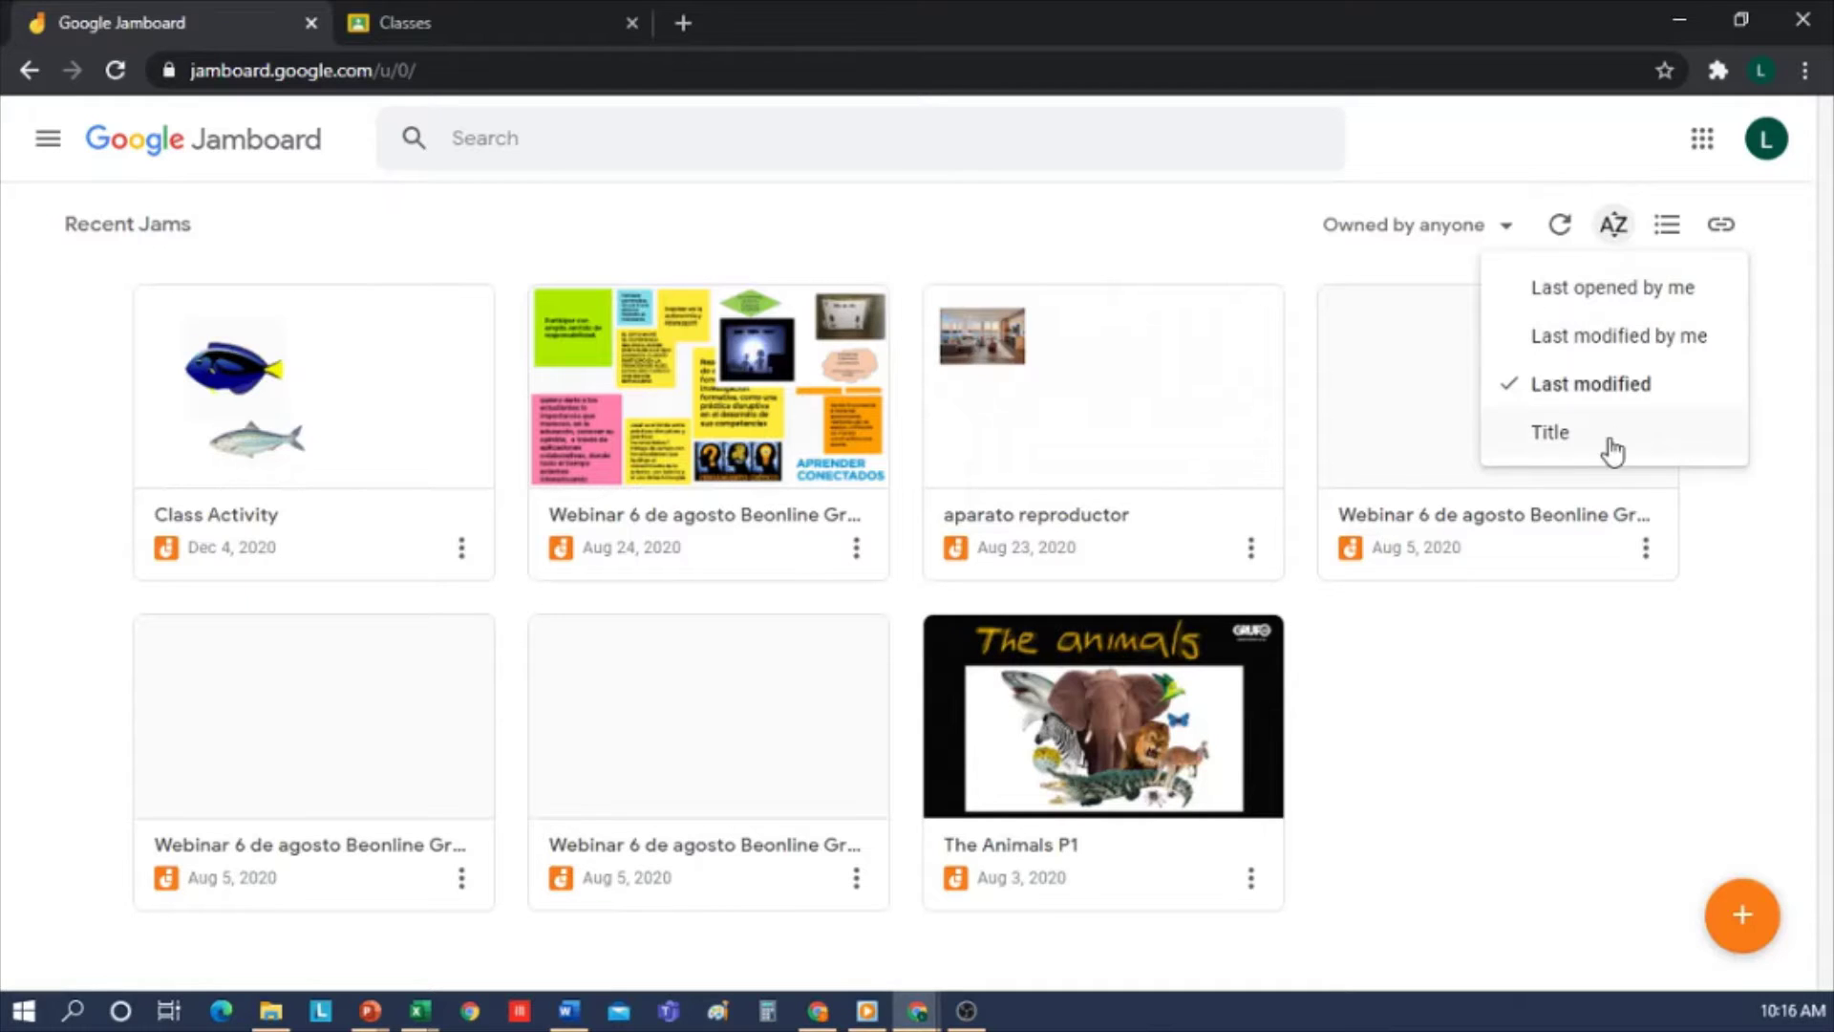
click(1794, 328)
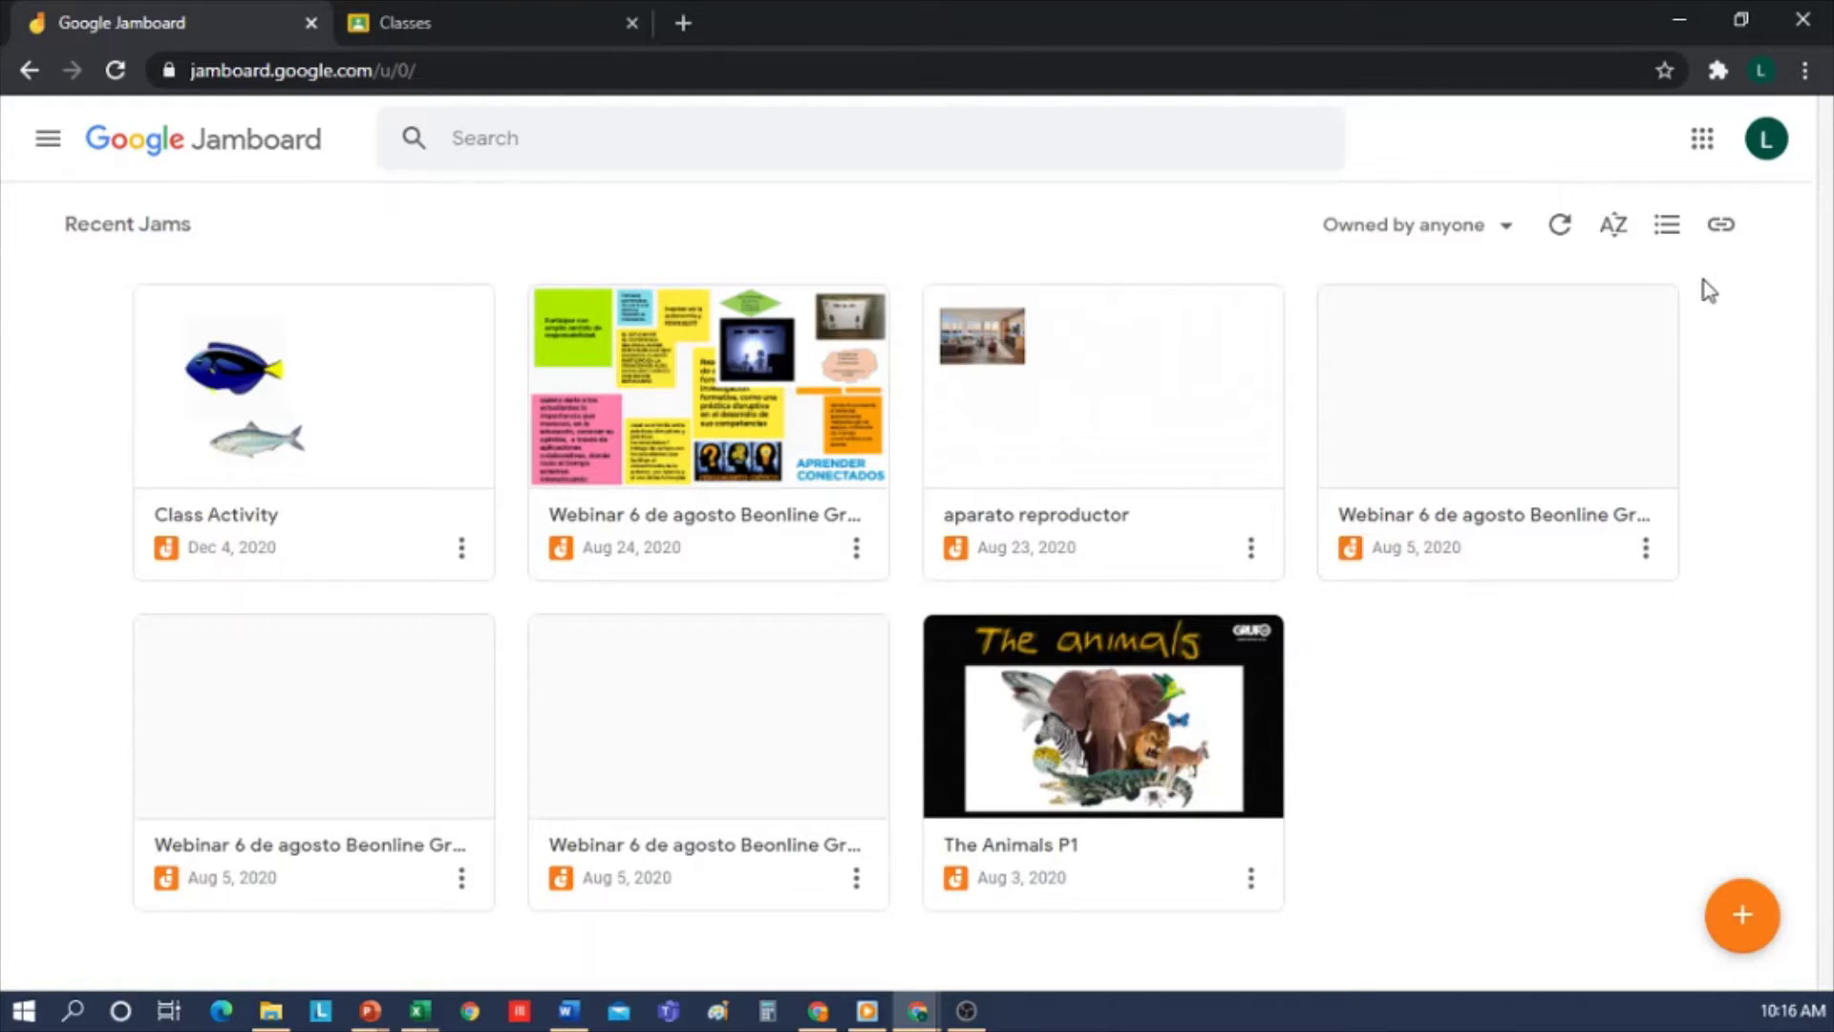
click(1666, 230)
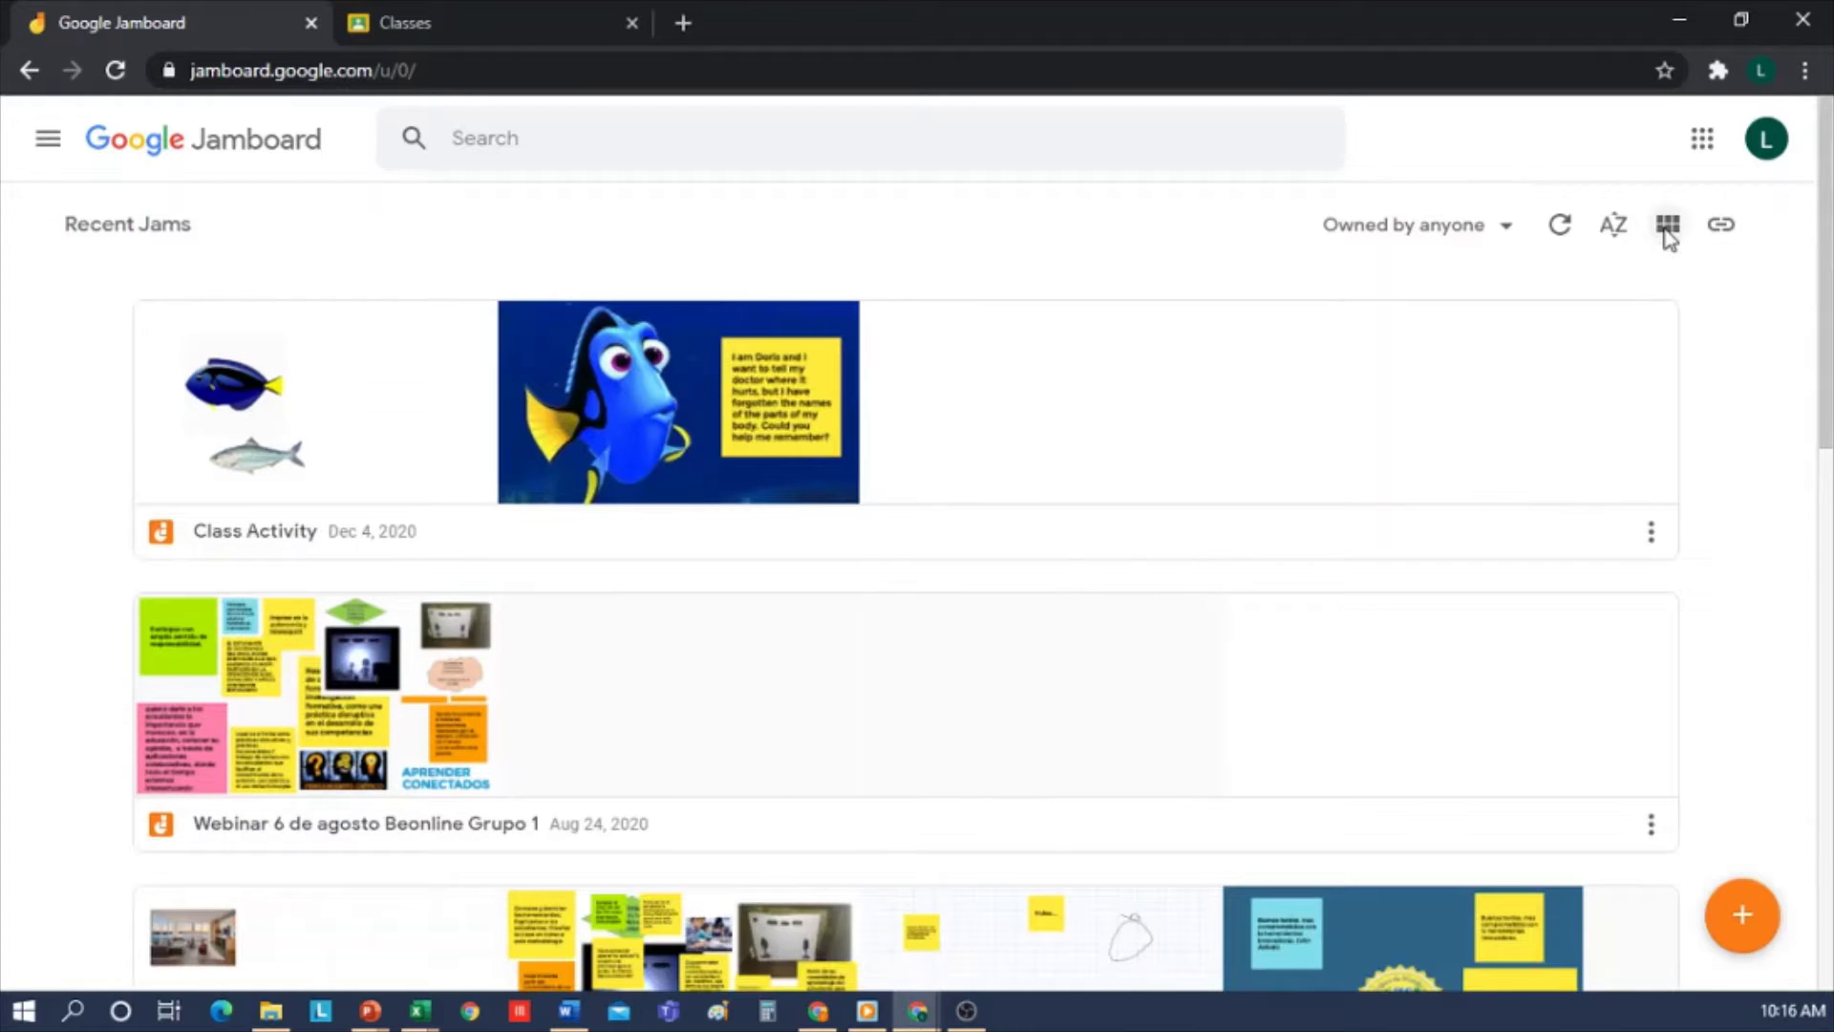
scroll(1610, 461, down, 5)
scroll(1610, 449, up, 3)
scroll(1616, 443, down, 7)
scroll(1619, 456, down, 3)
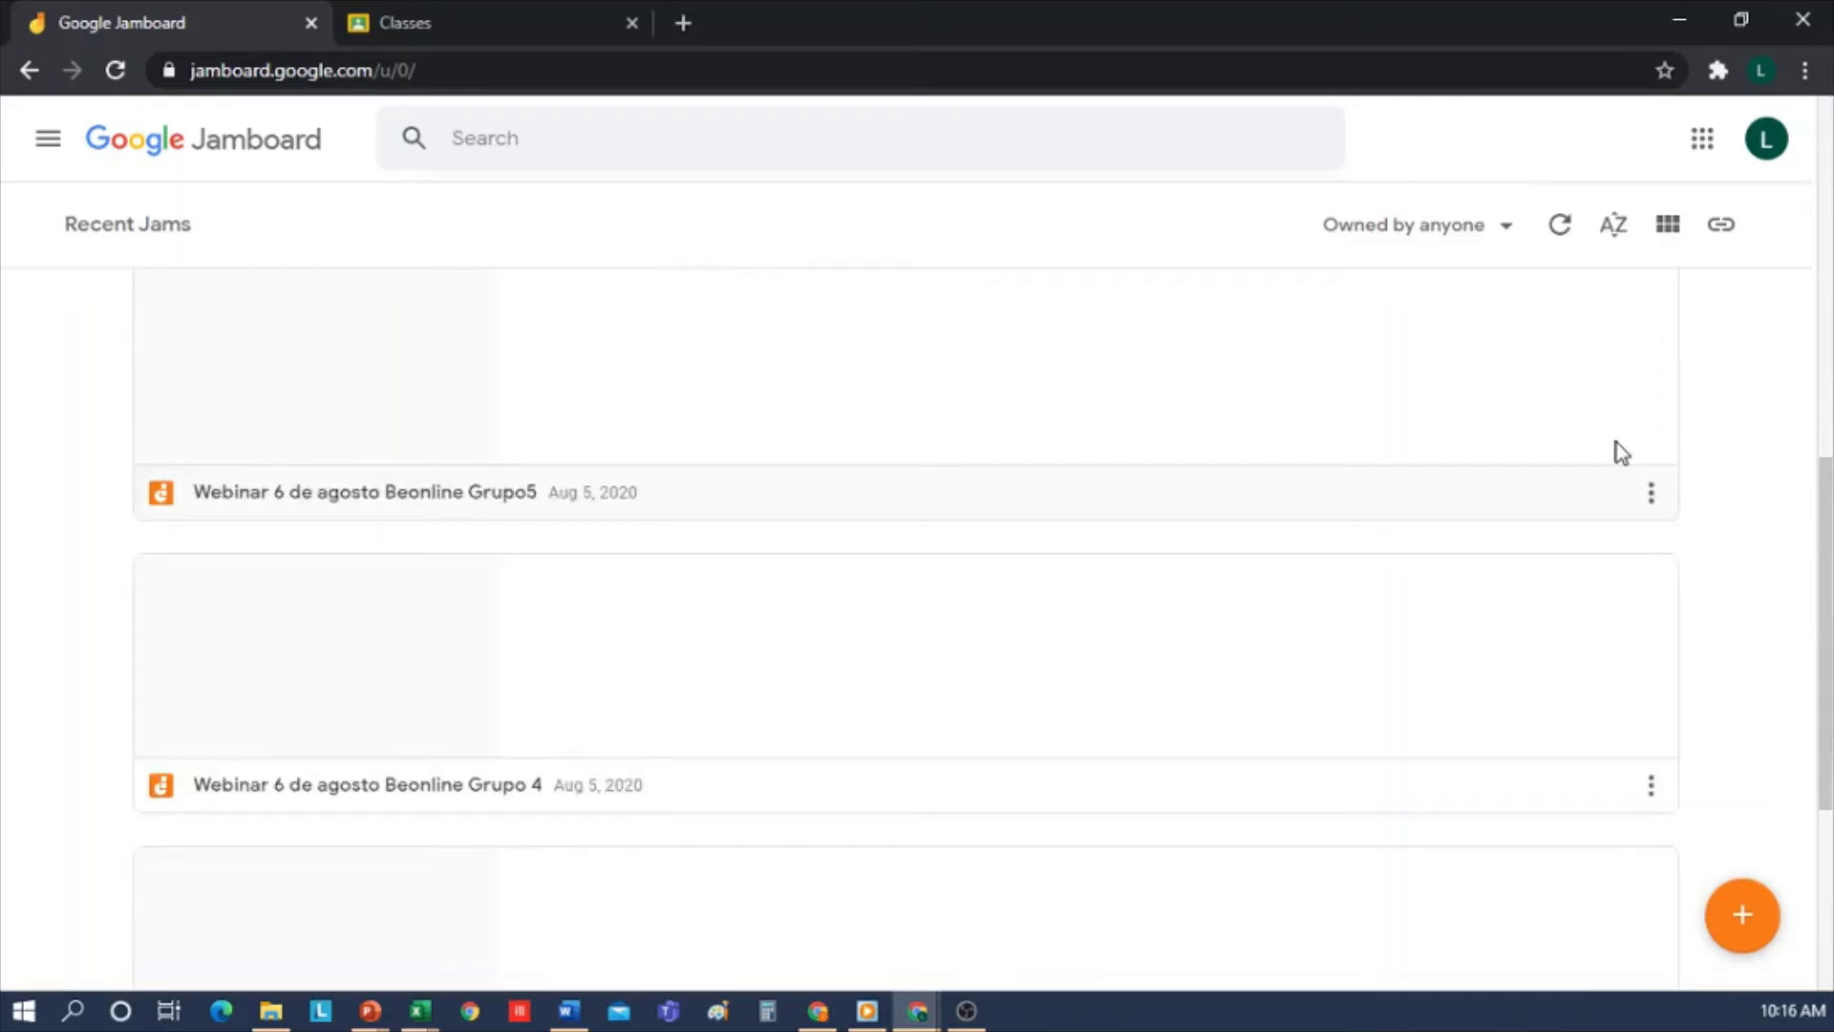
scroll(1621, 452, up, 6)
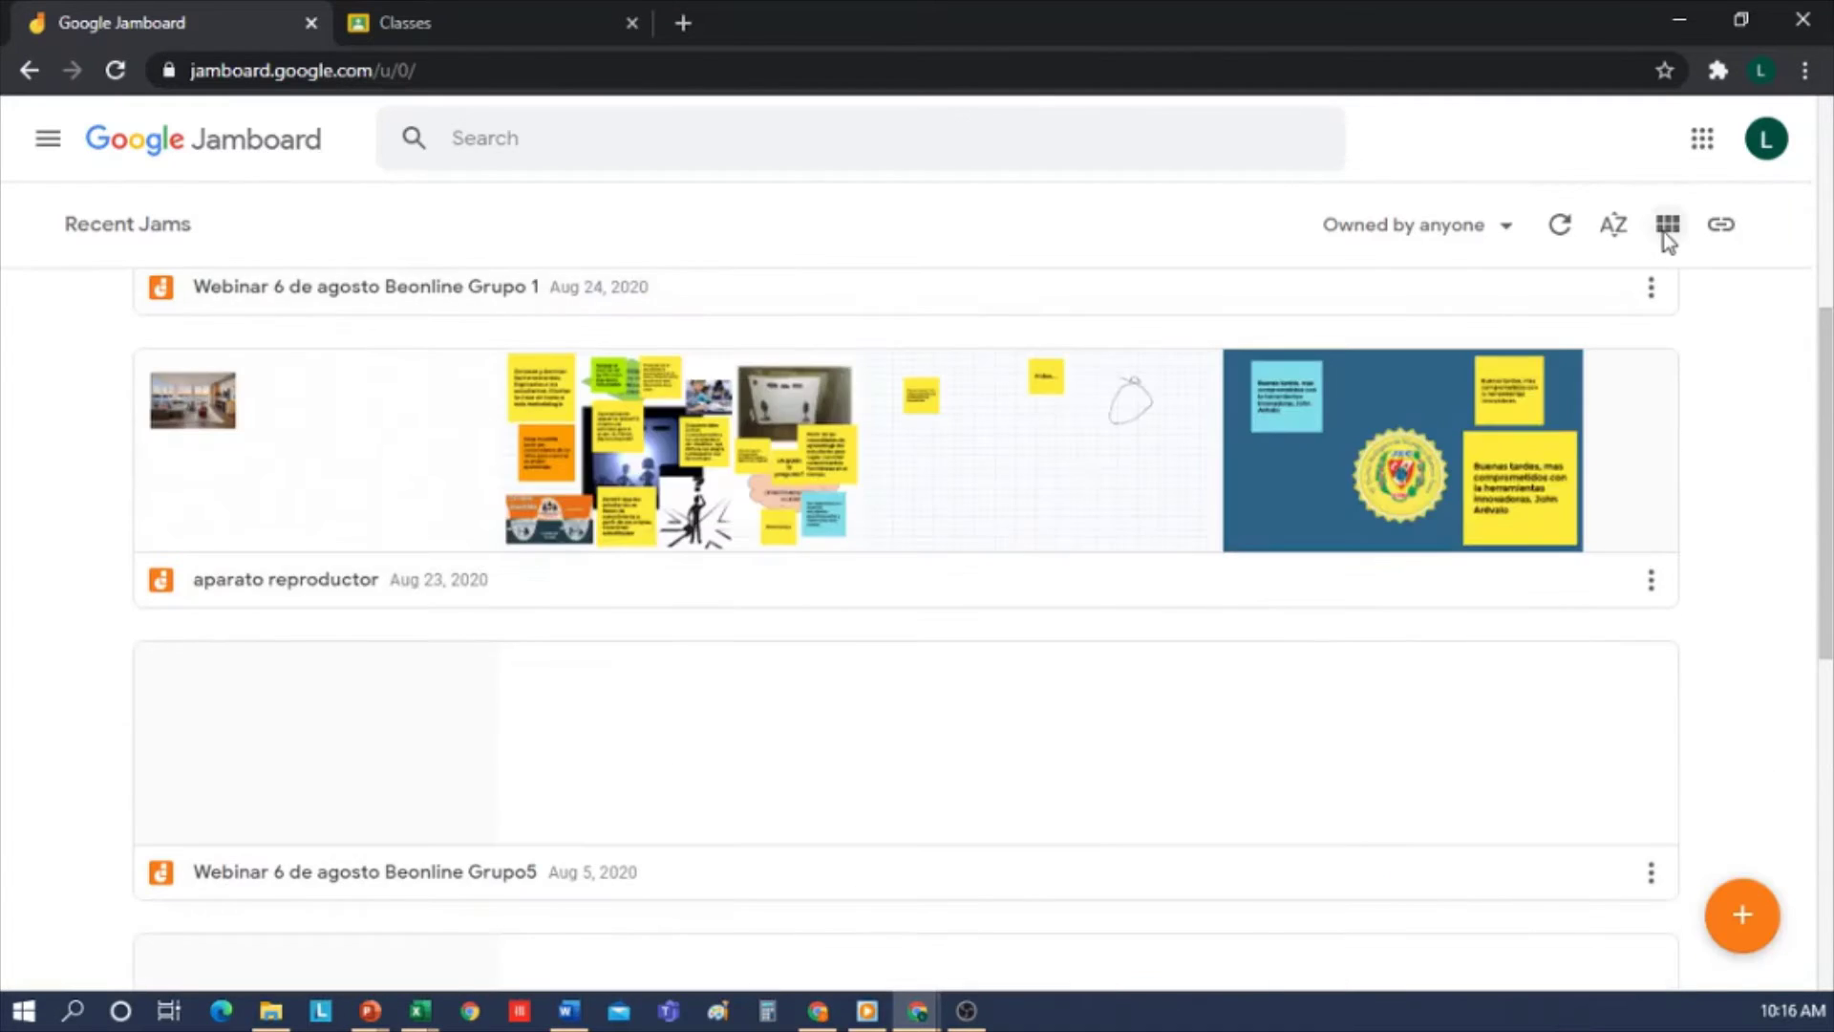
click(1667, 226)
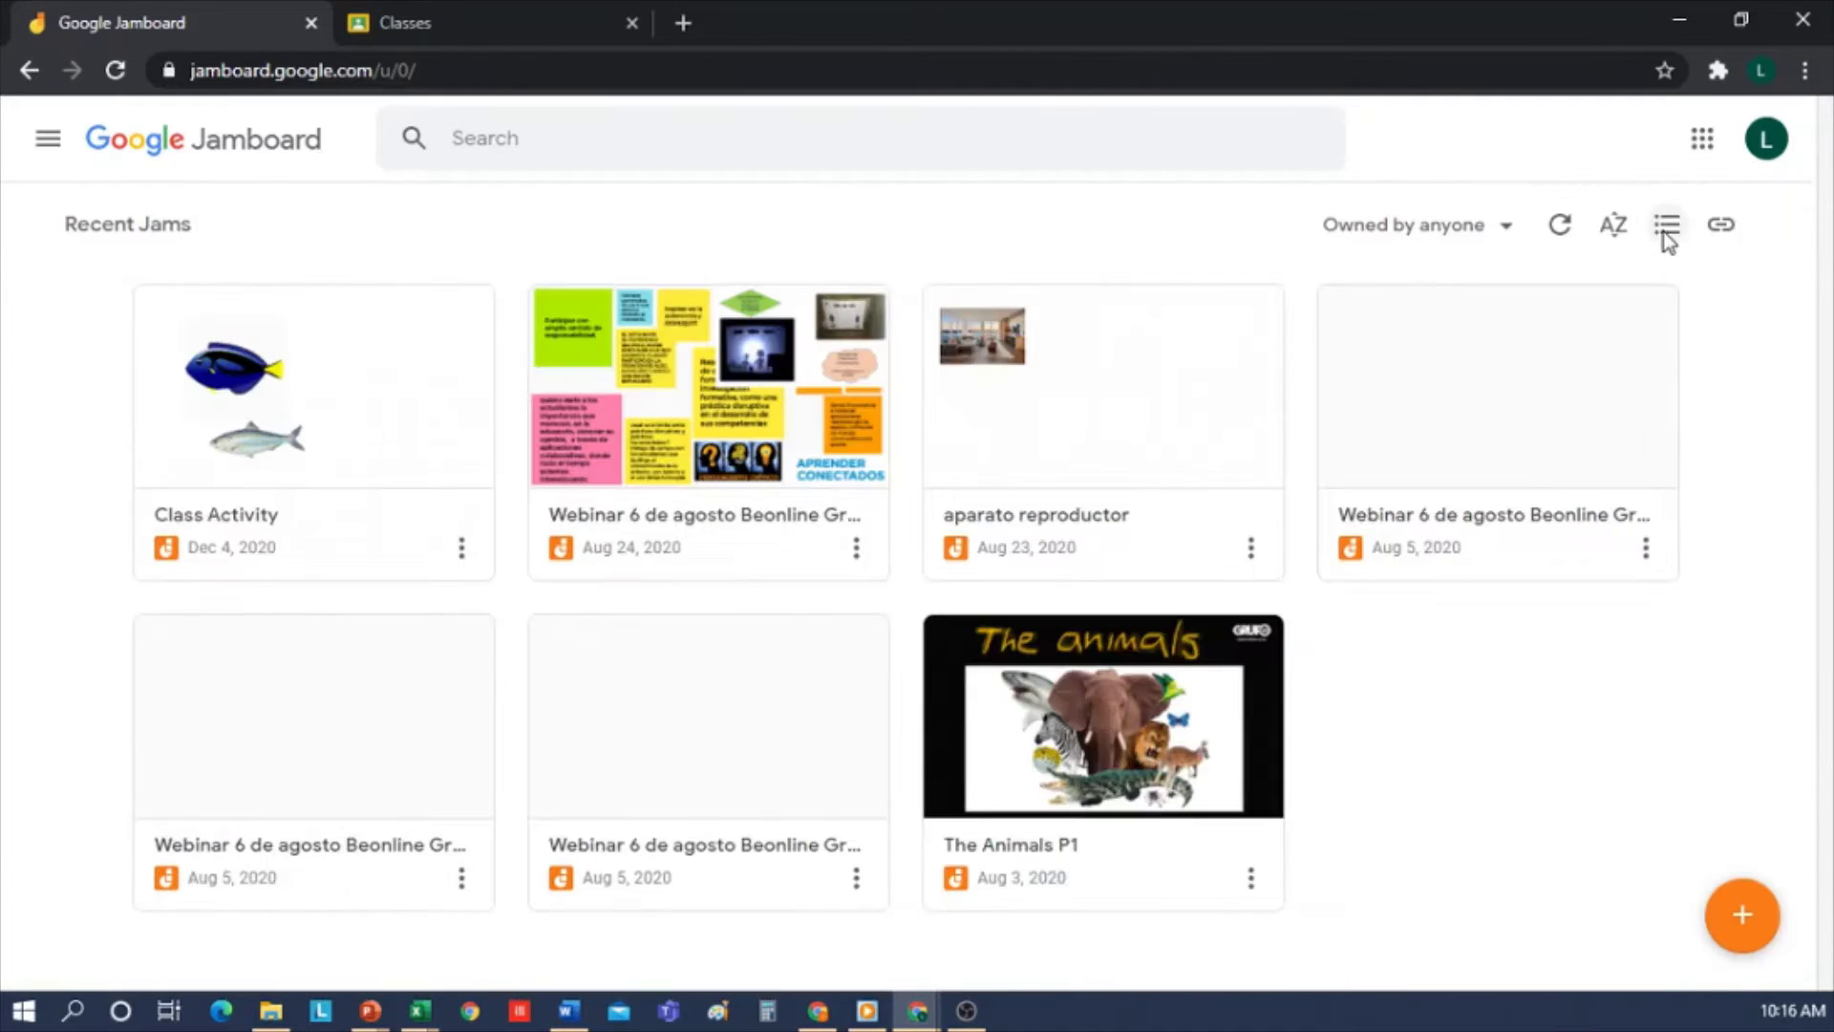
click(1721, 225)
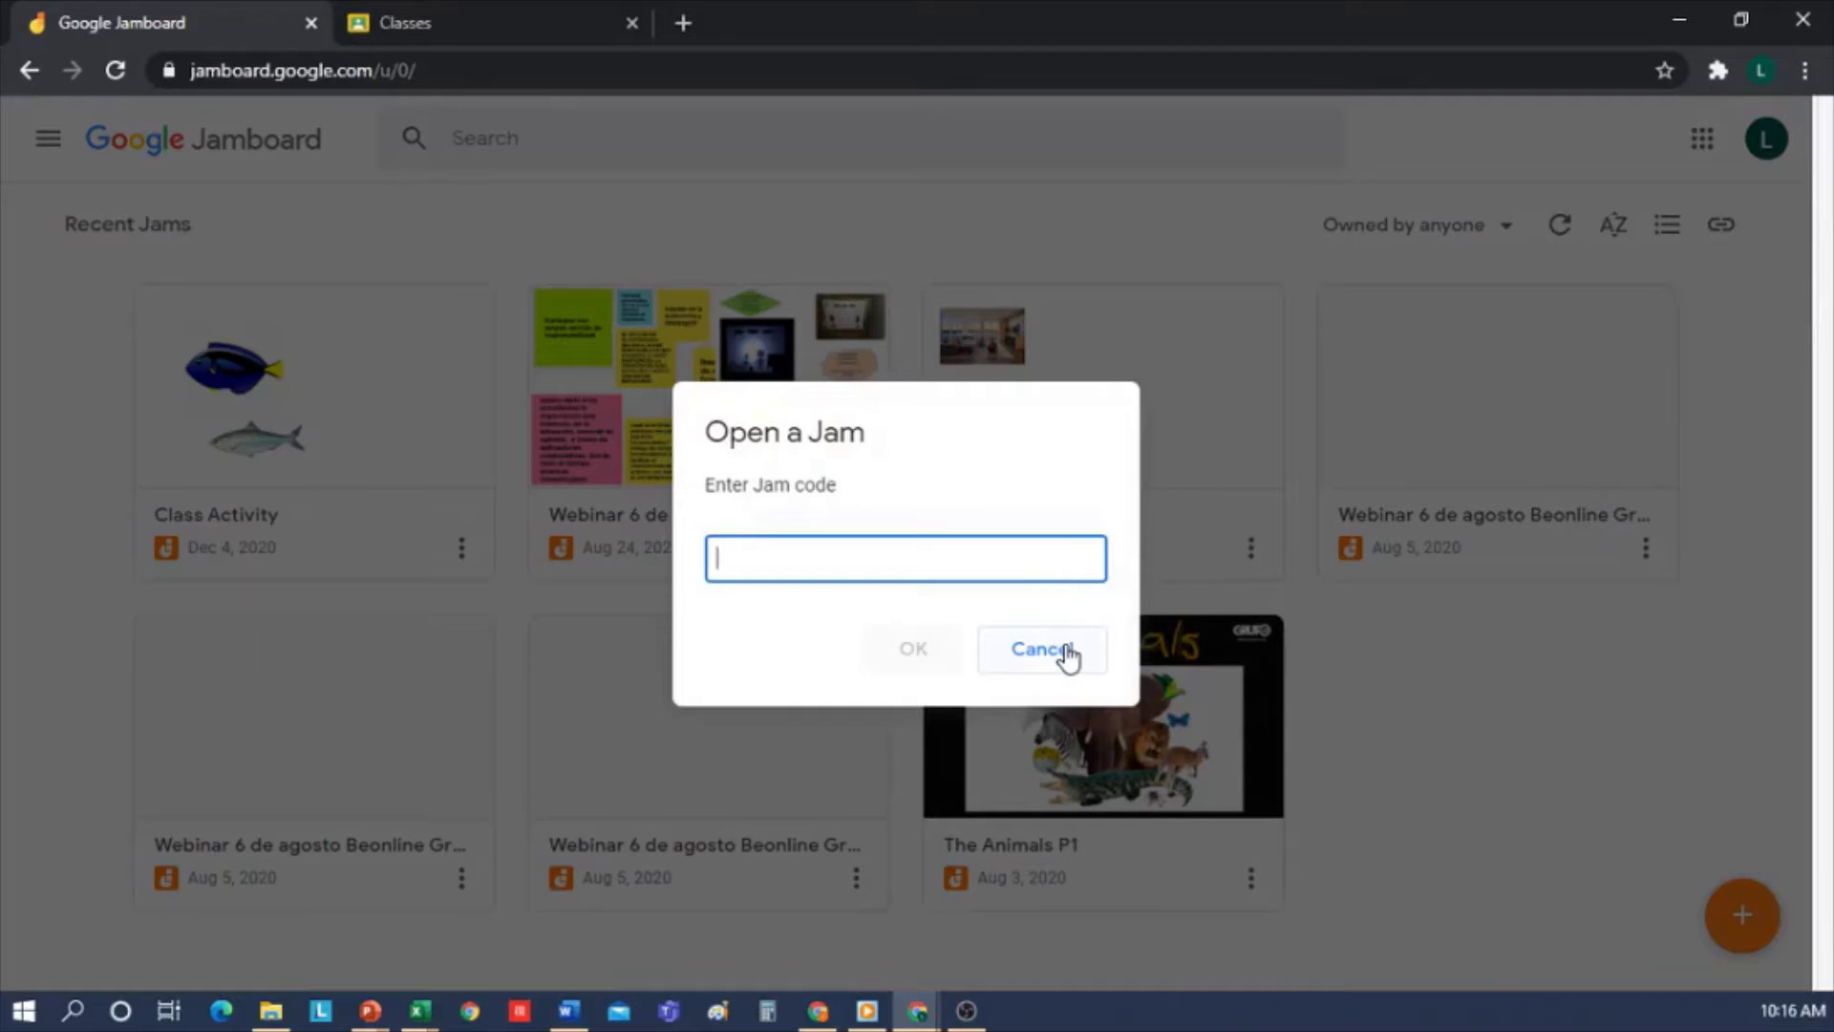
click(1058, 648)
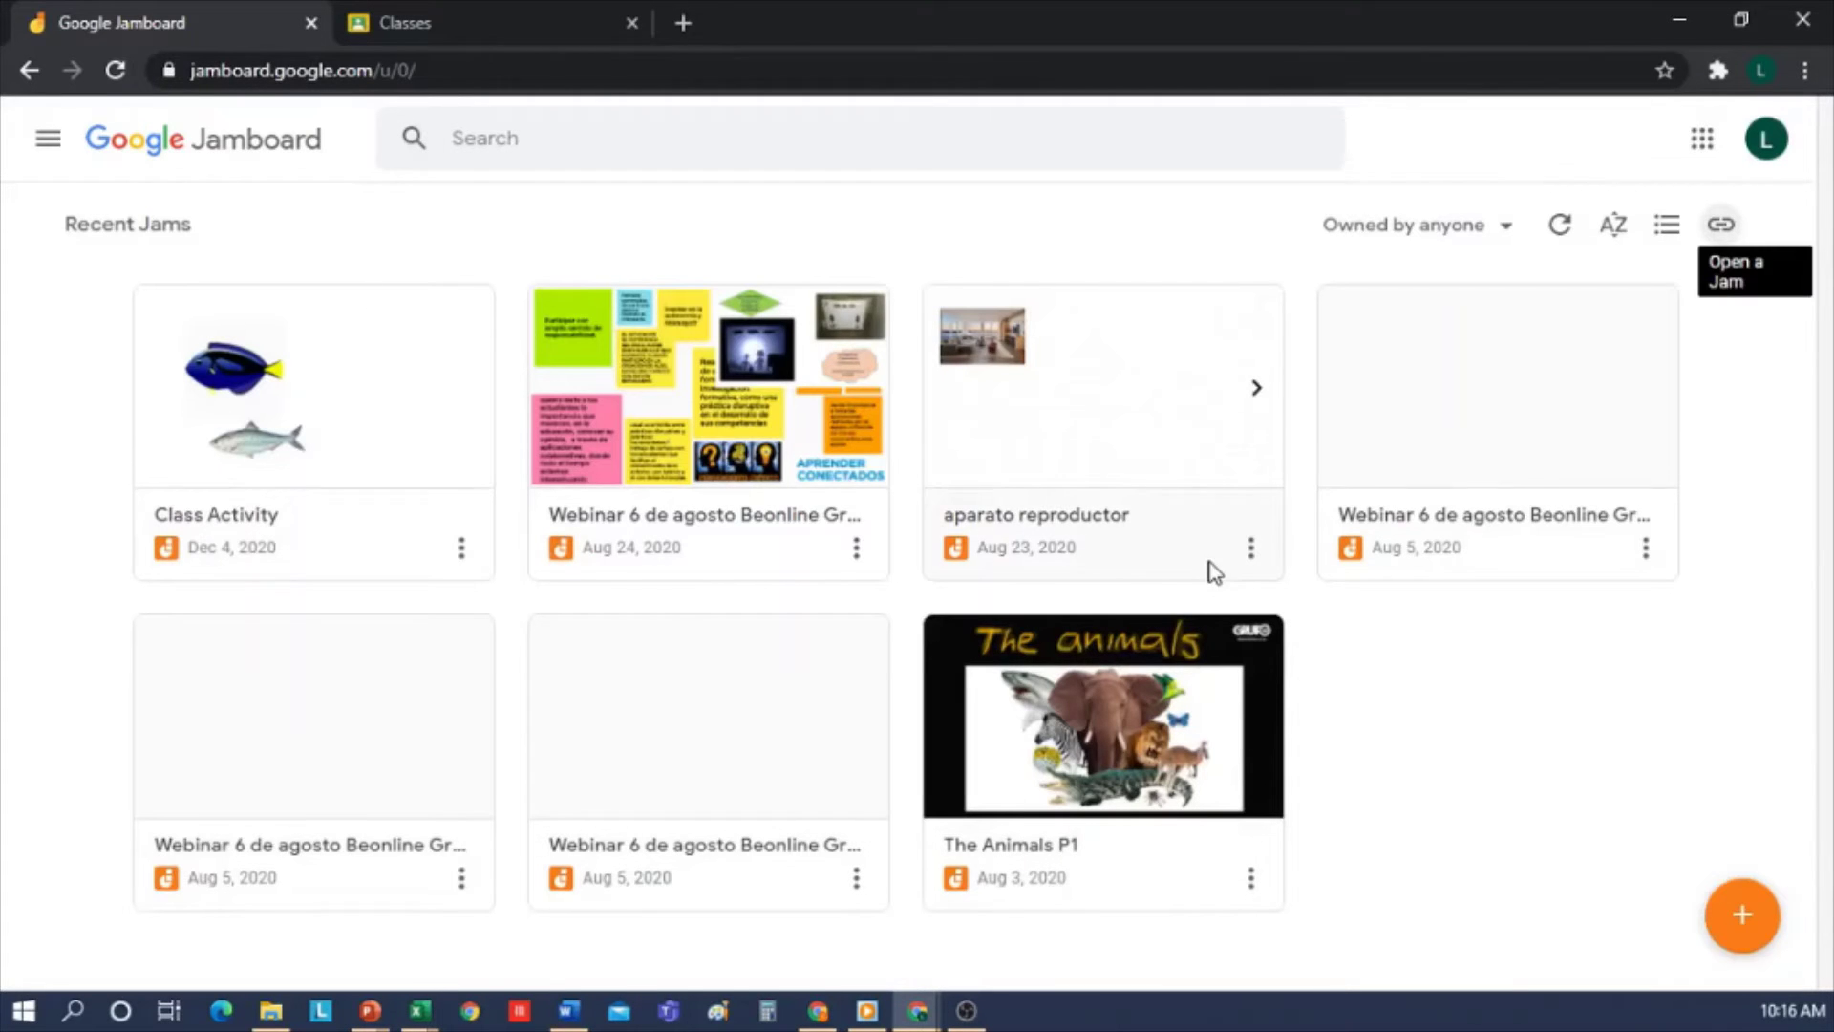
Create a new blank jam and bring up its sharing settings.
click(1768, 915)
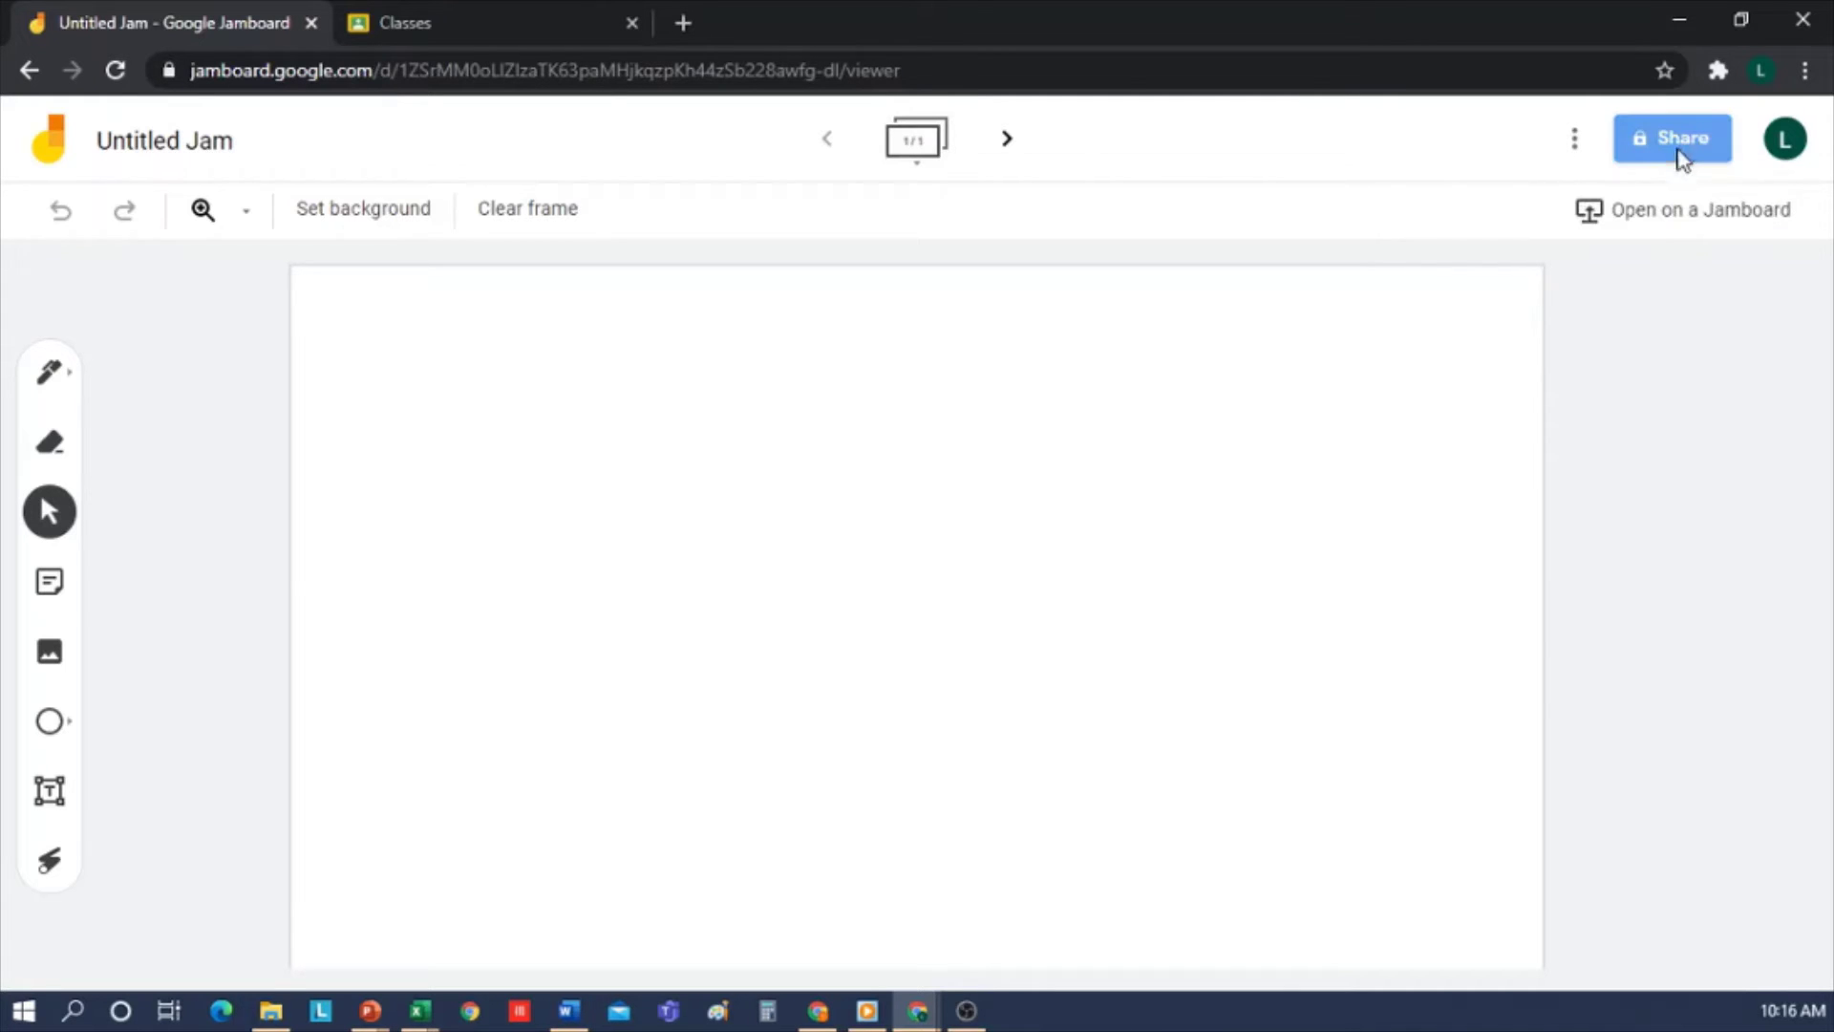
click(1679, 148)
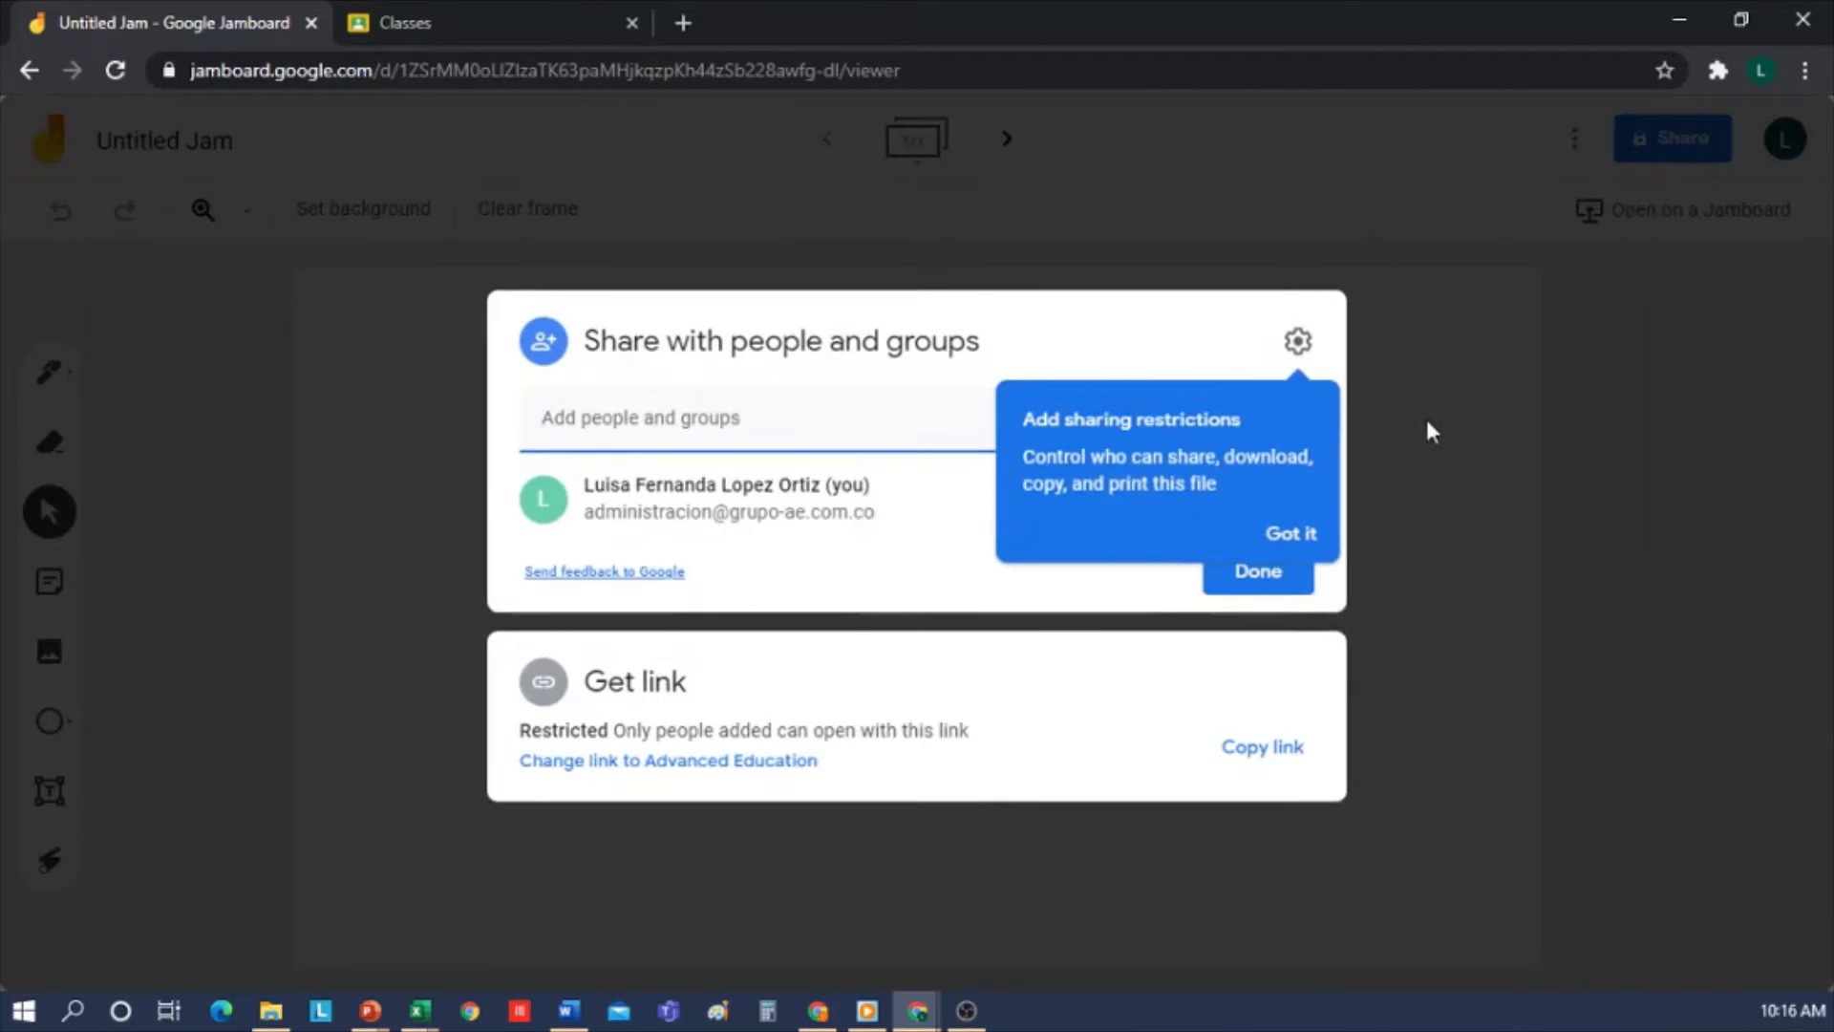
click(1306, 535)
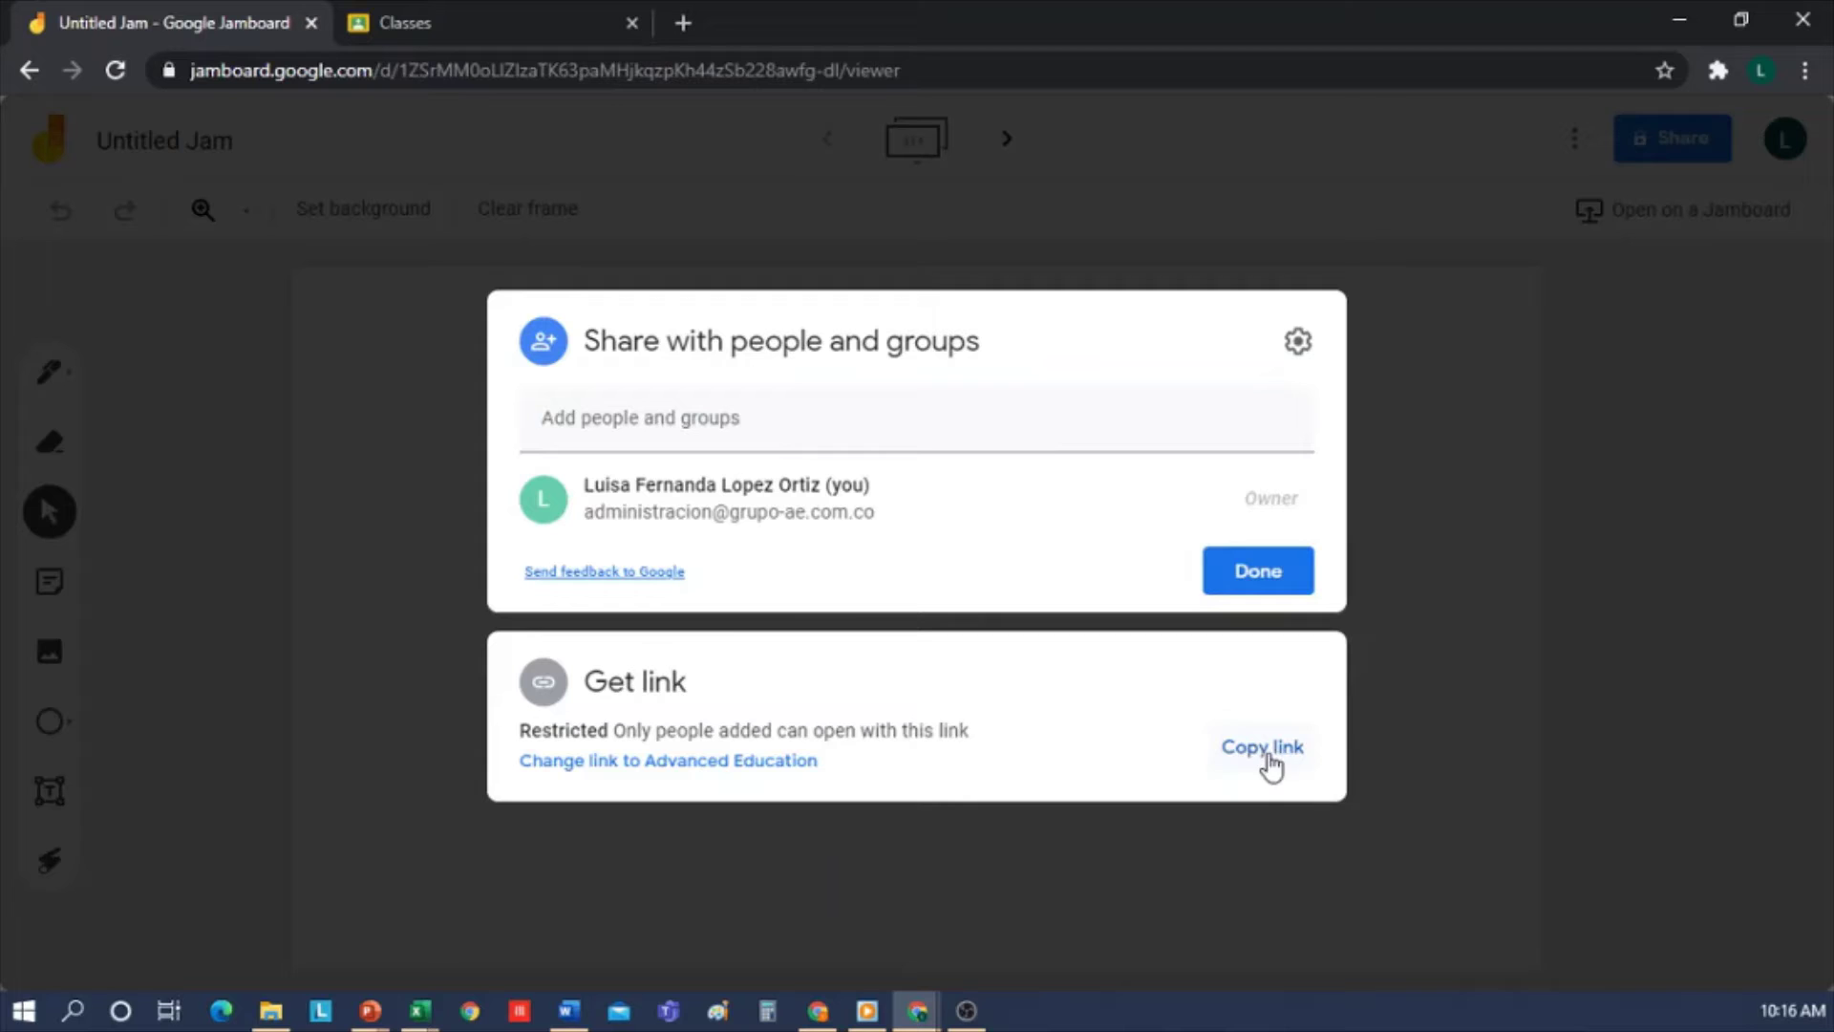
Set the link to 'Anyone with the link' as Editor and copy the link.
click(790, 761)
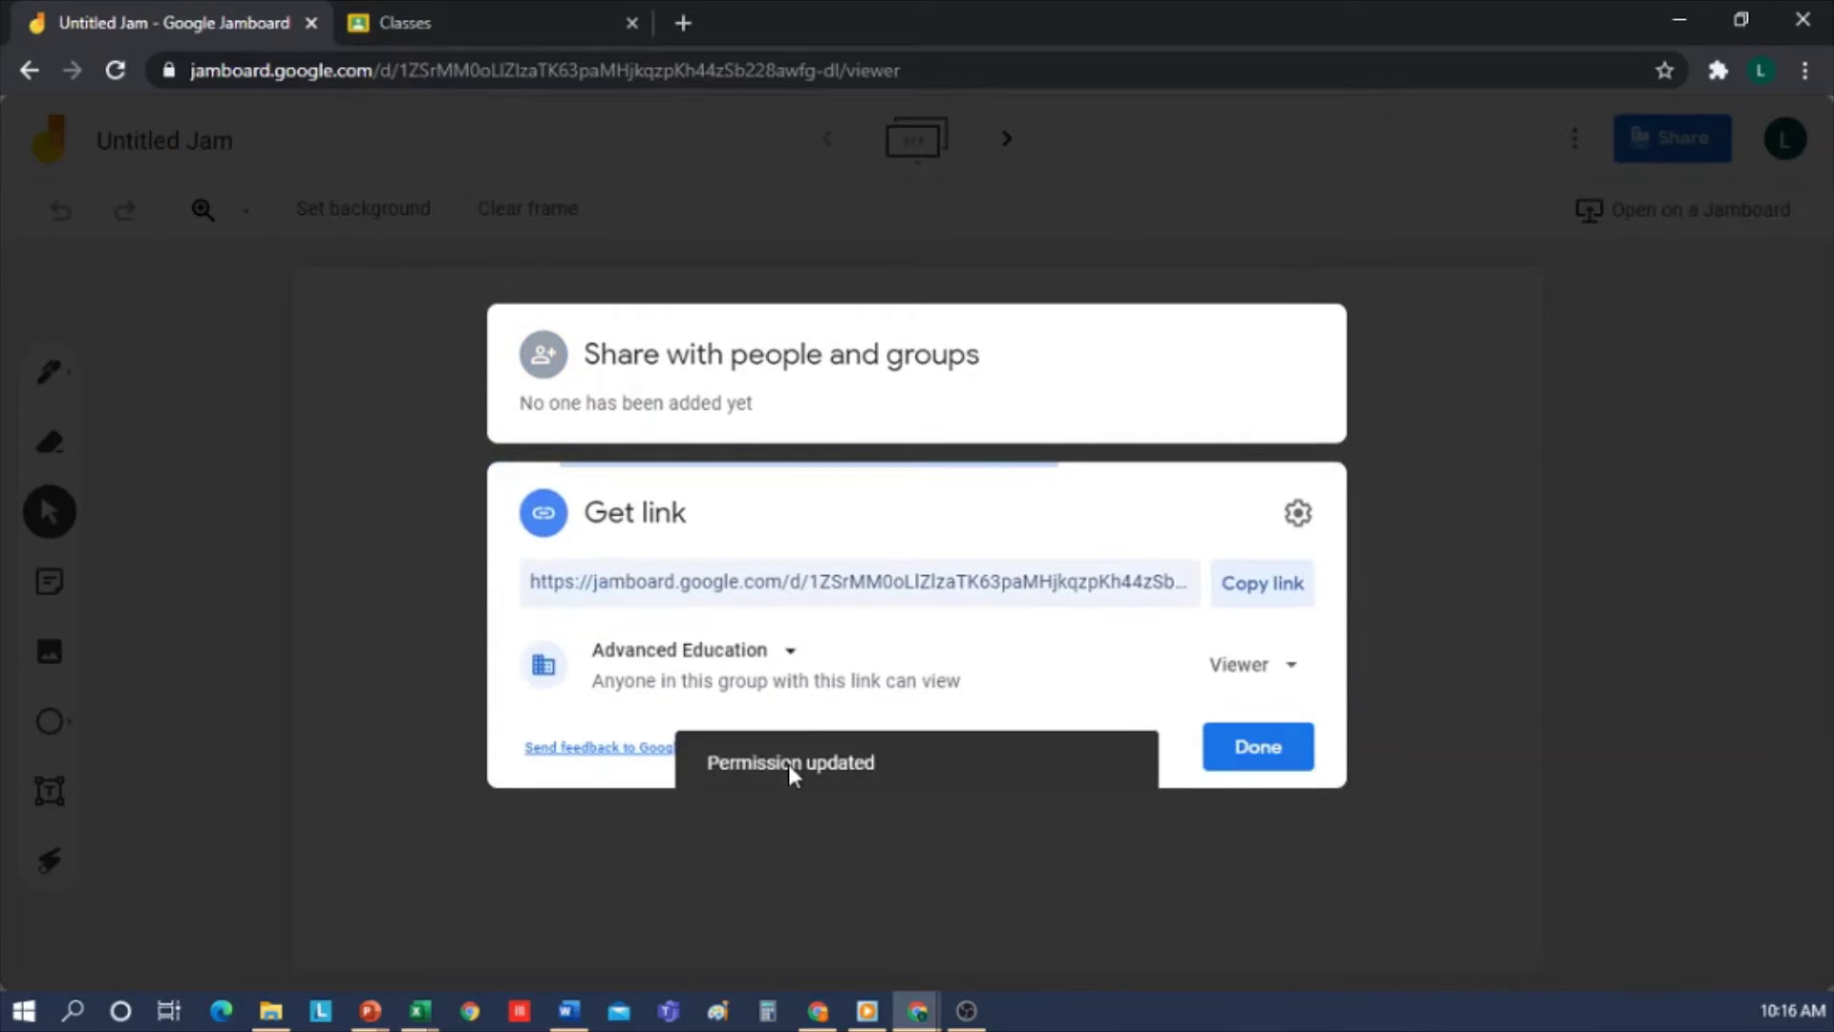
click(807, 659)
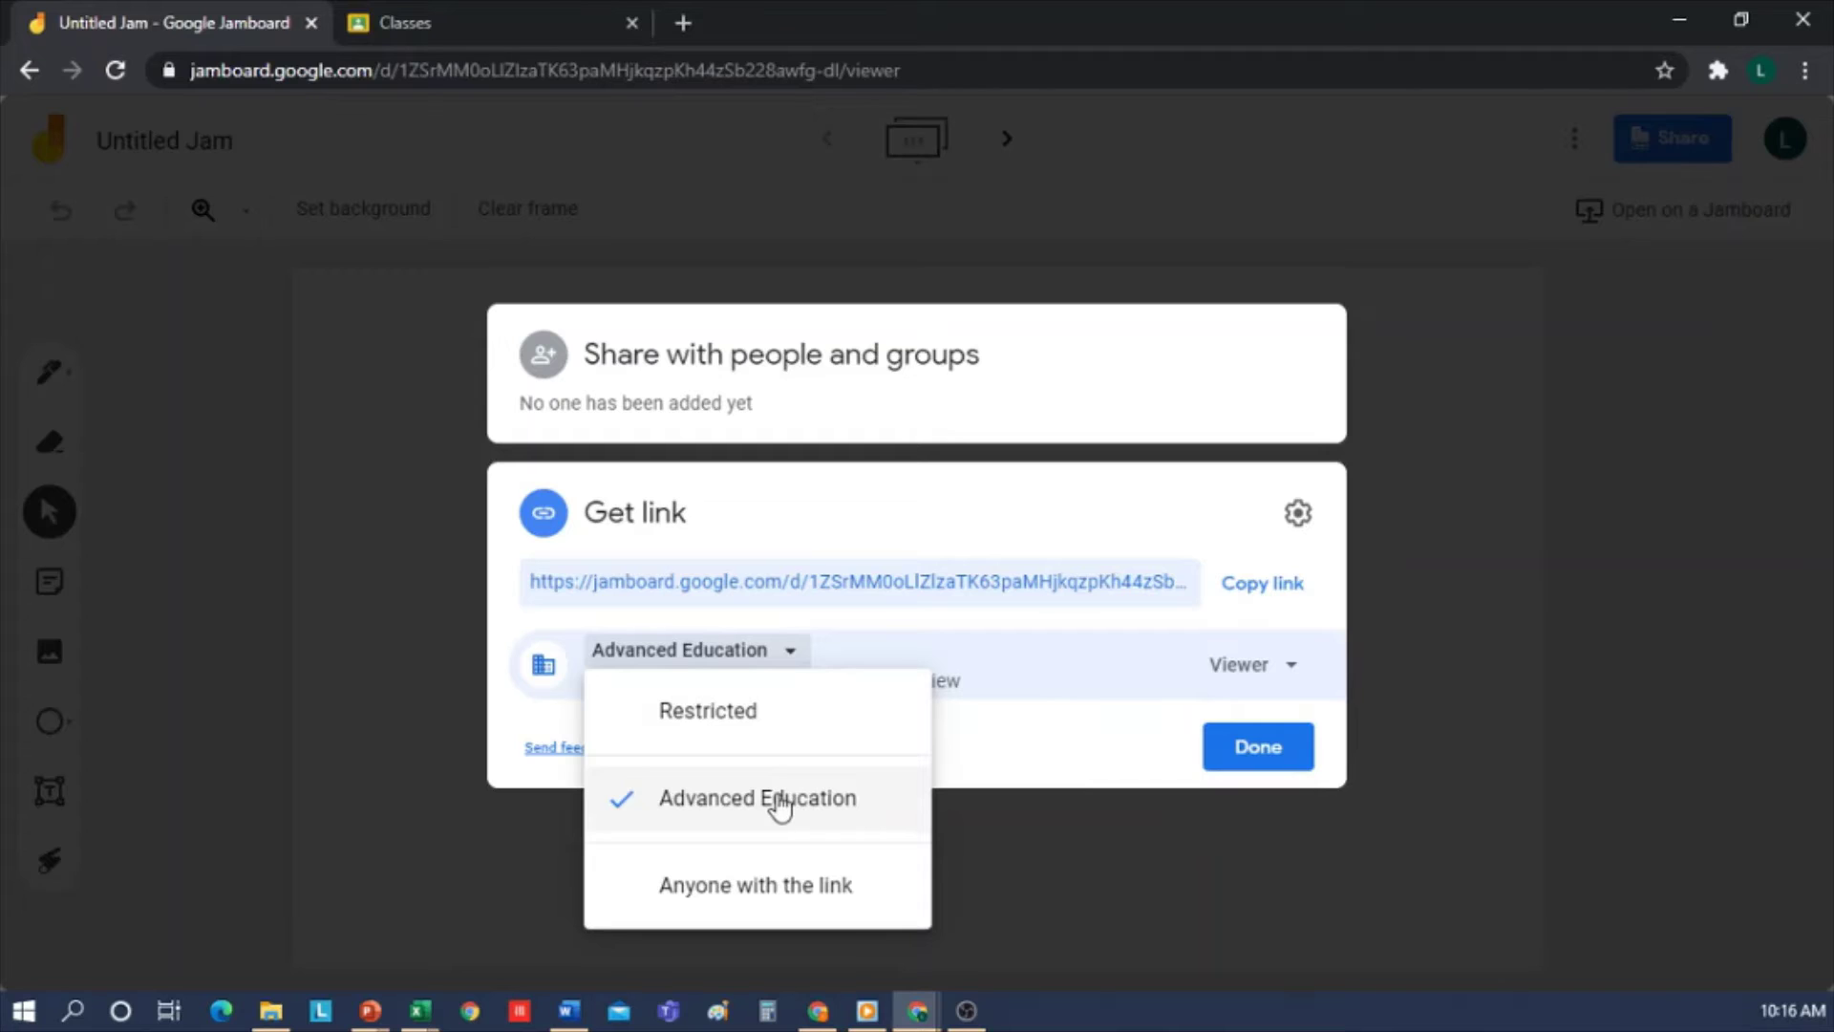
click(831, 887)
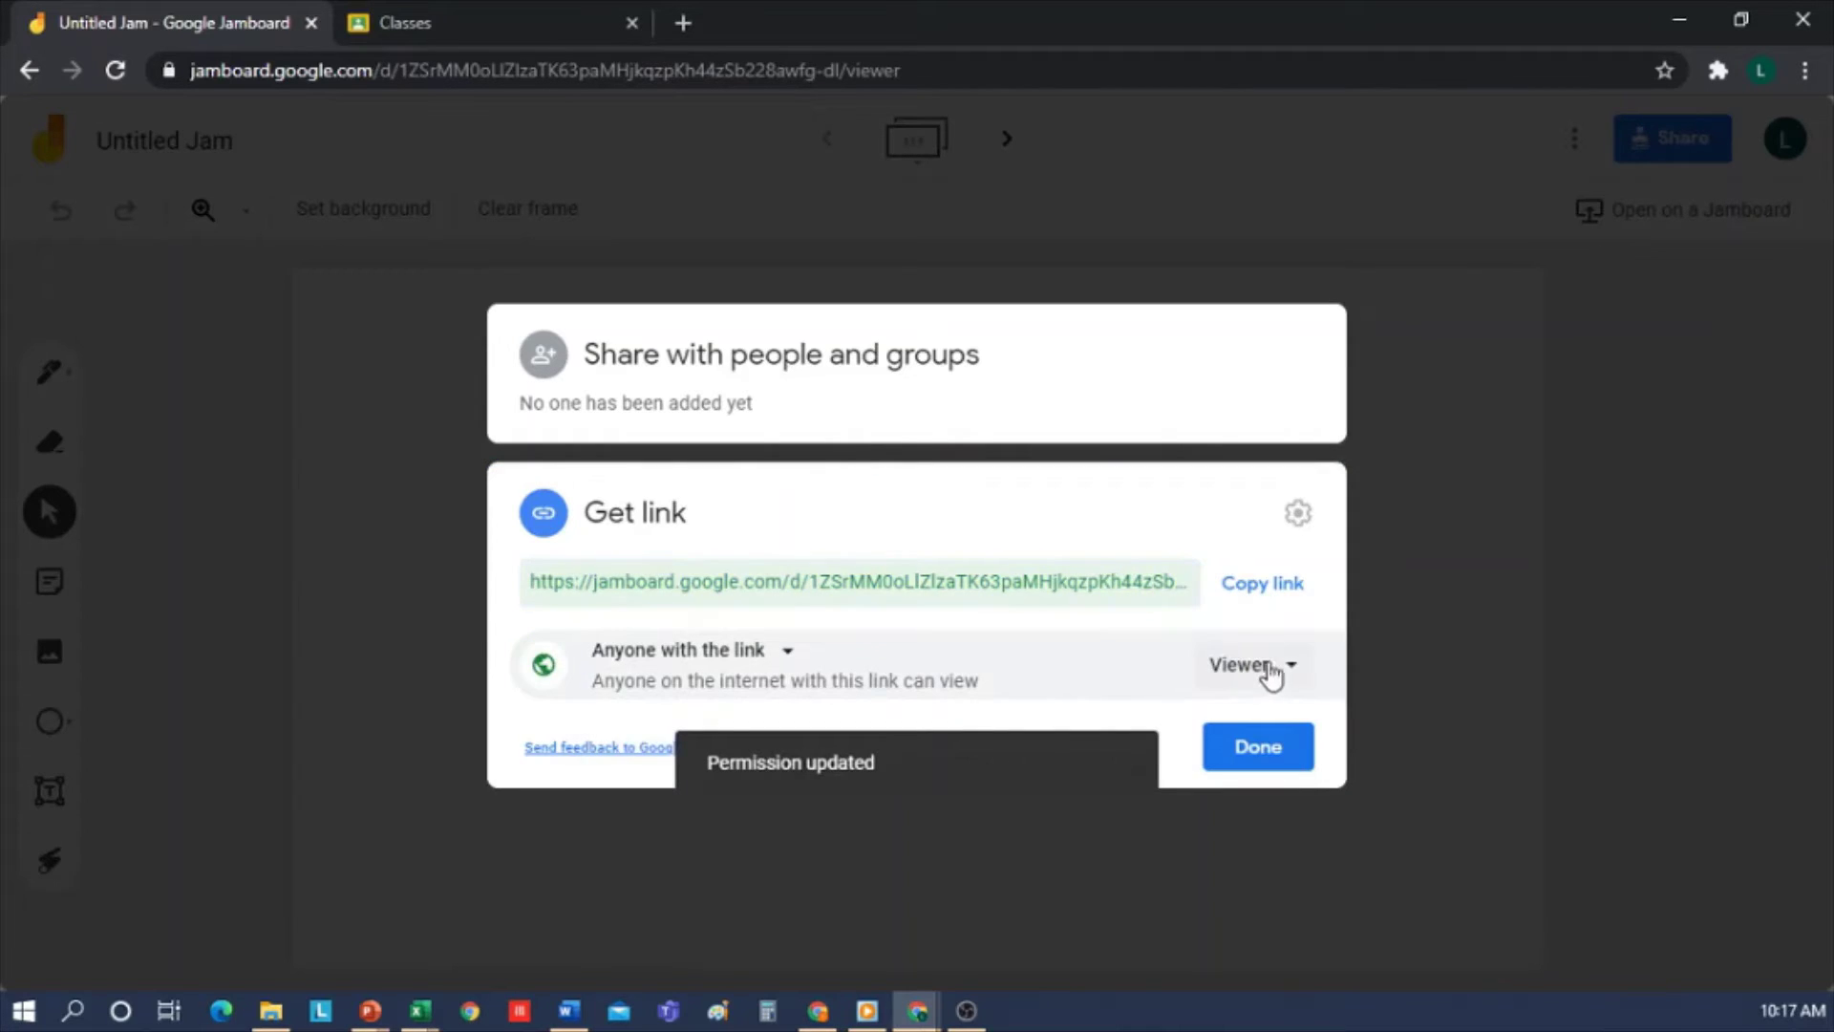
click(1291, 668)
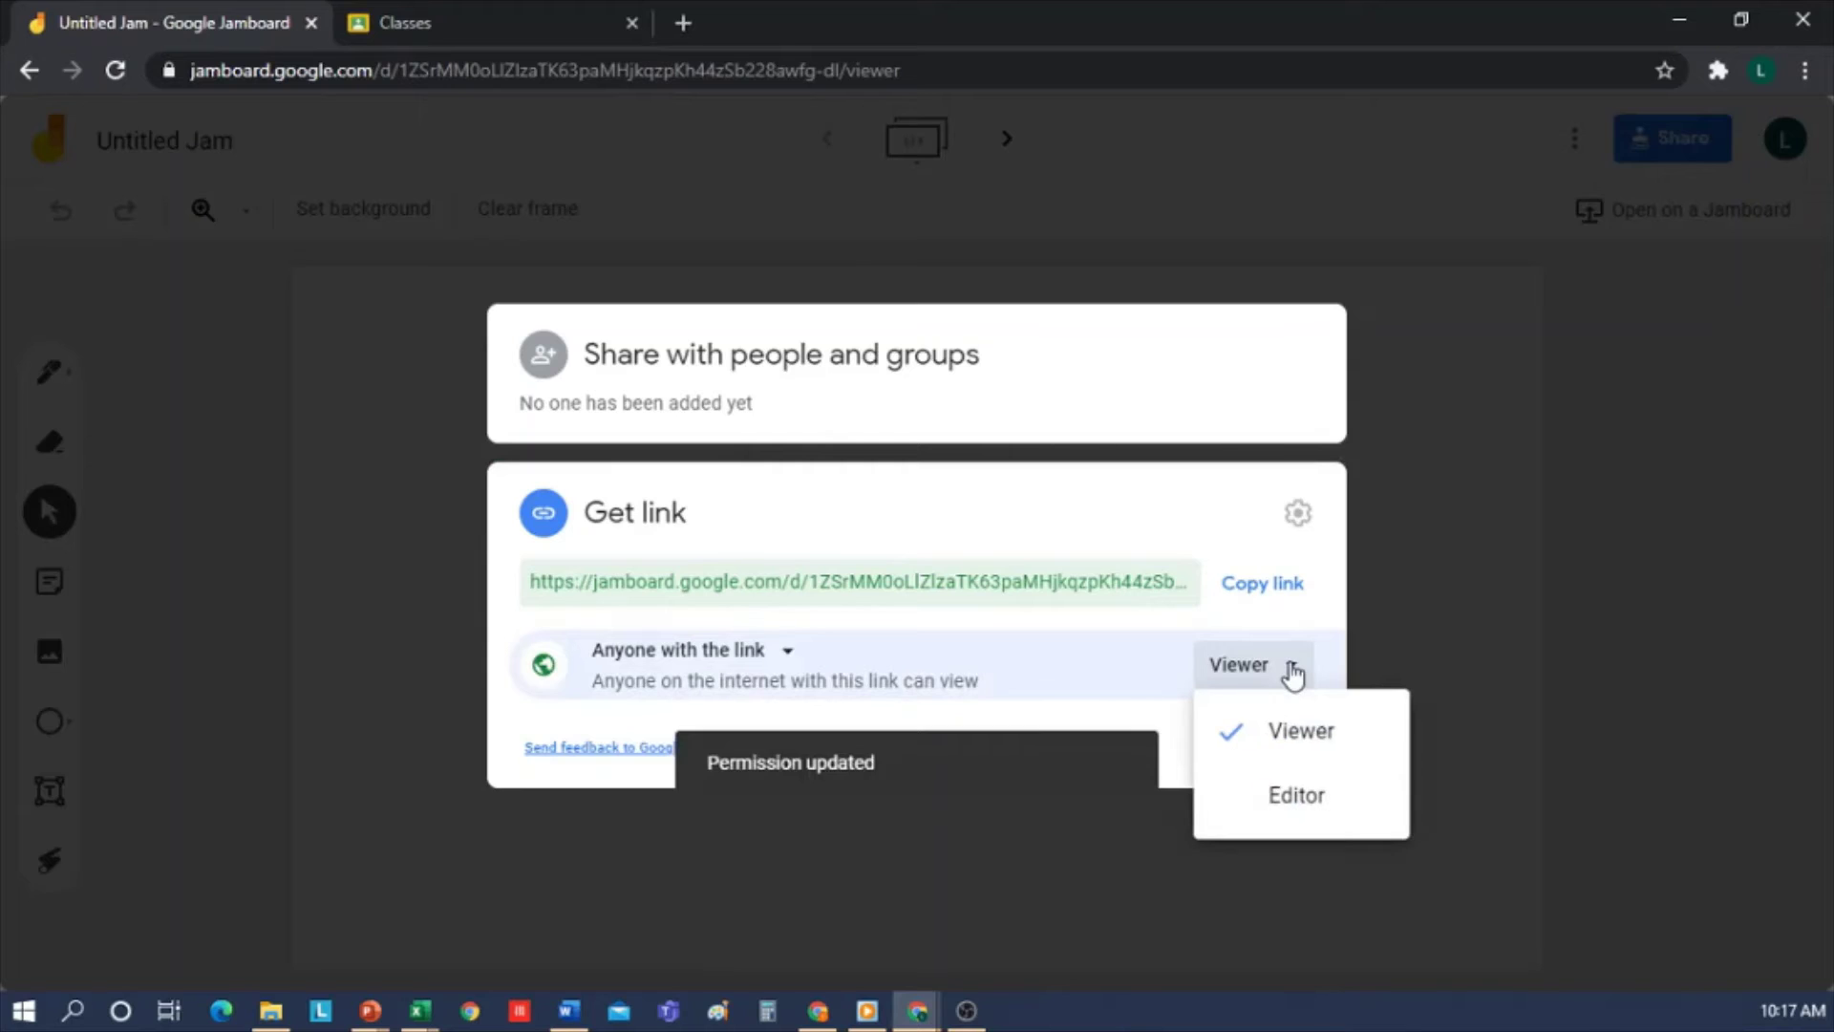
click(1296, 803)
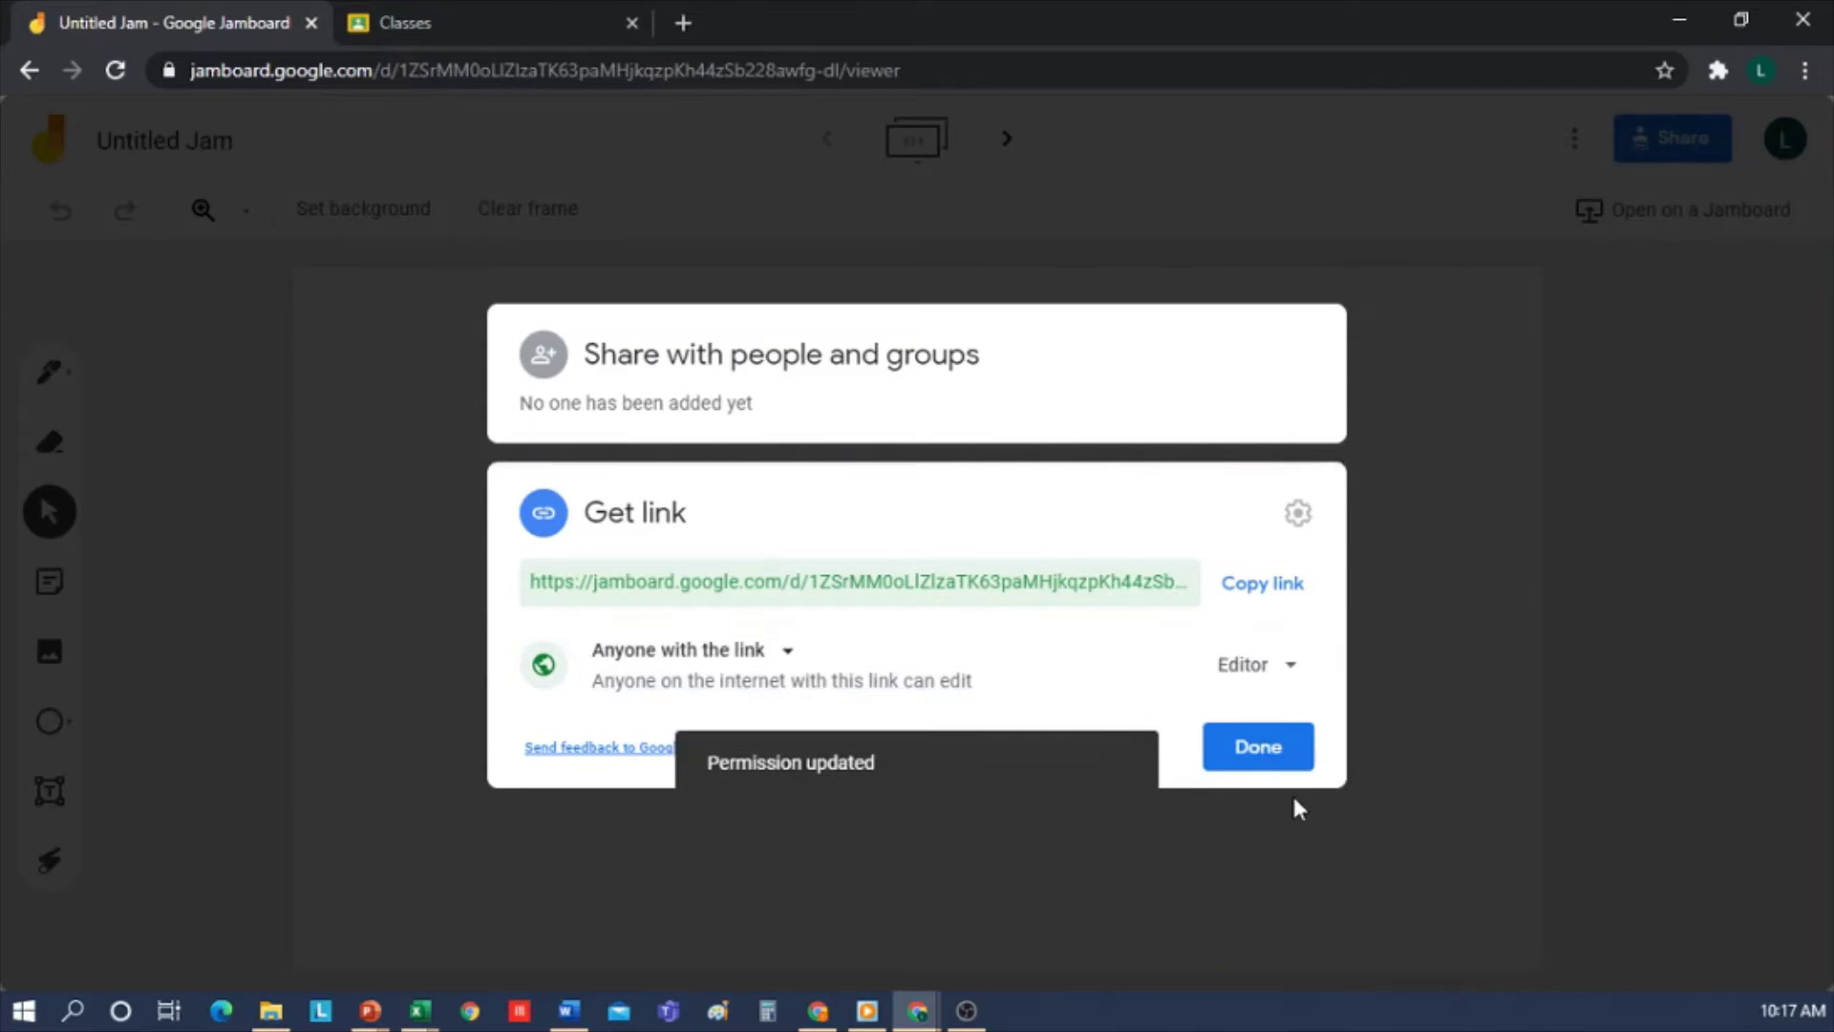
click(1259, 587)
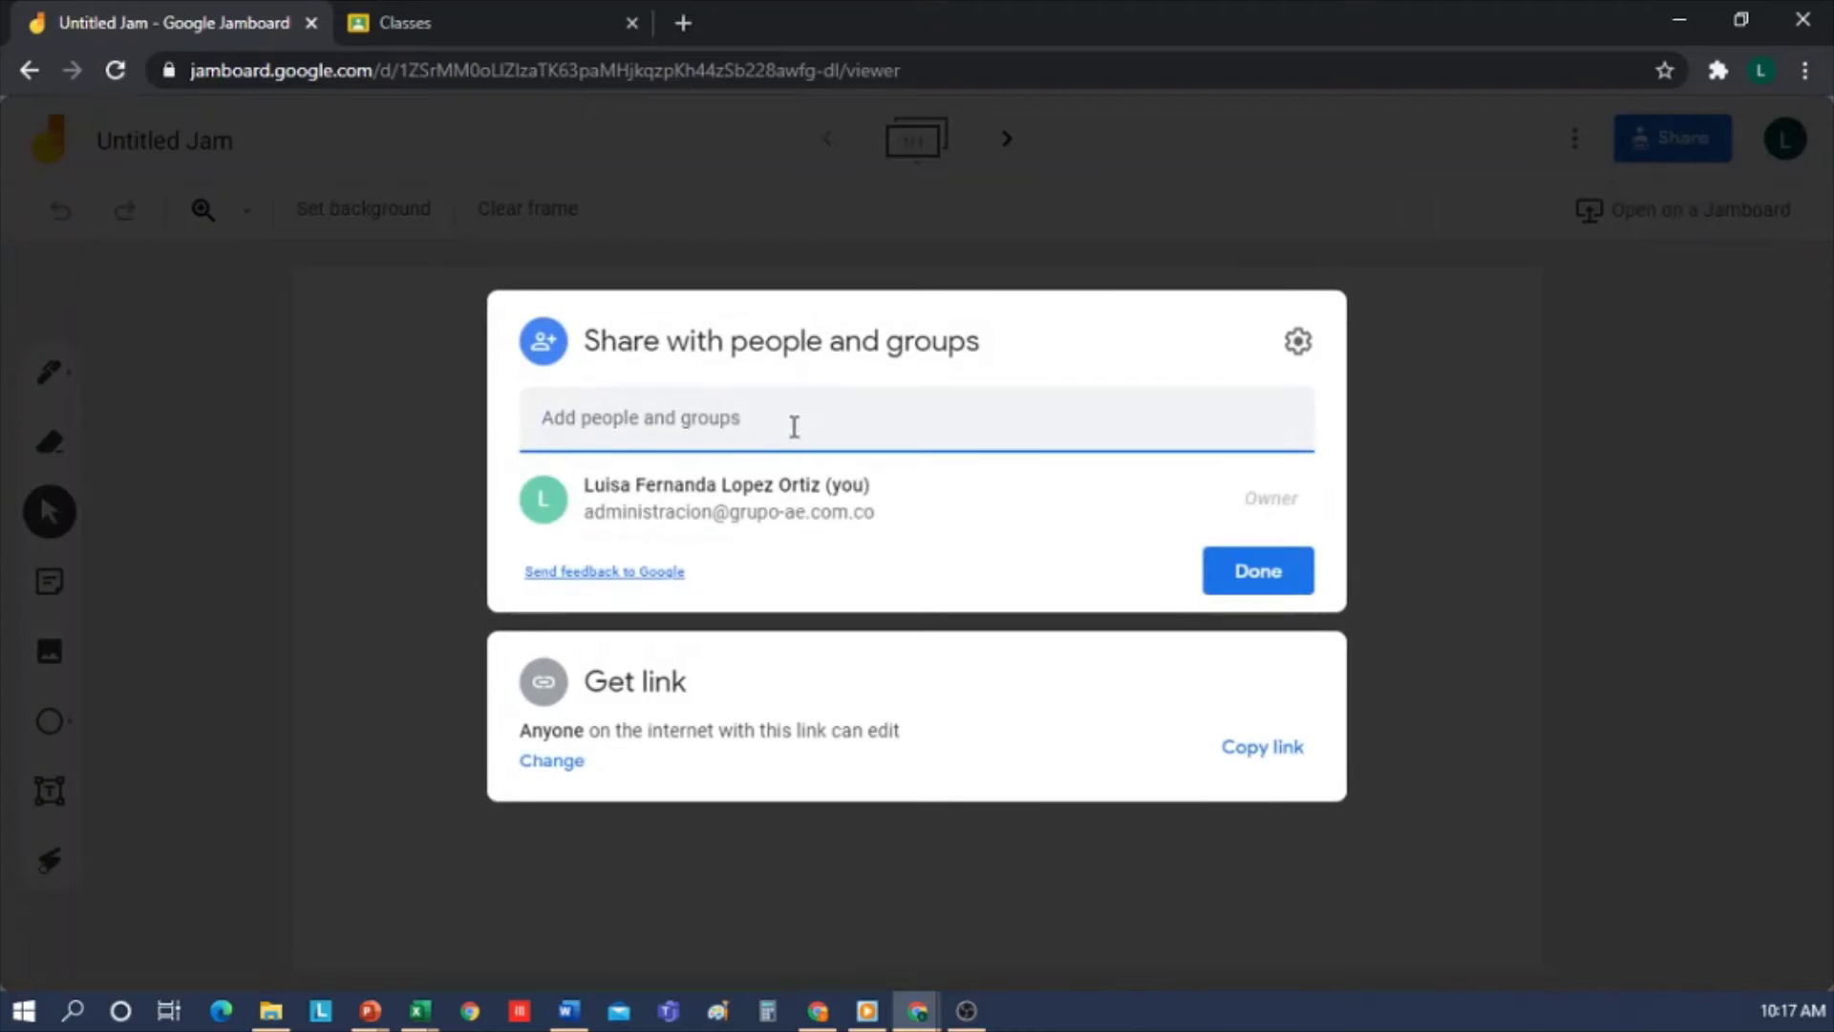
Add the collaborator's e-mail and toggle 'Editors can change permissions' off and back on.
key(ctrl+v)
click(876, 503)
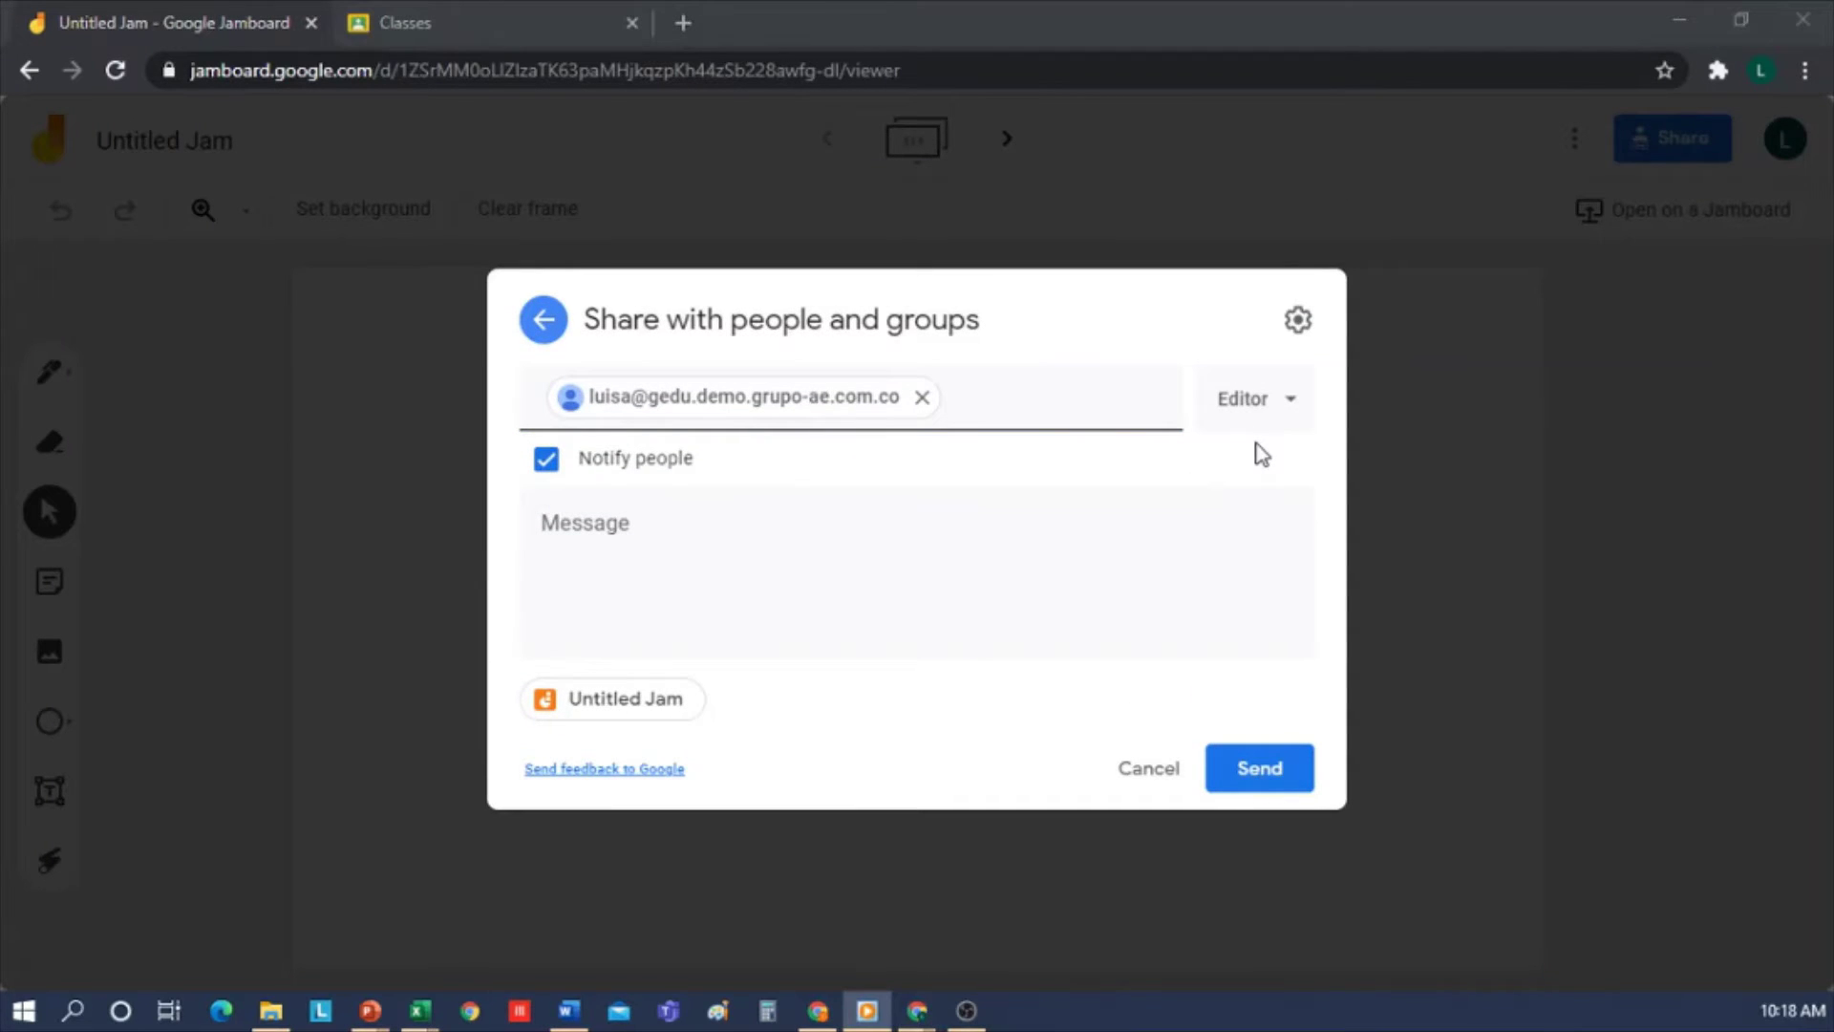
click(1301, 323)
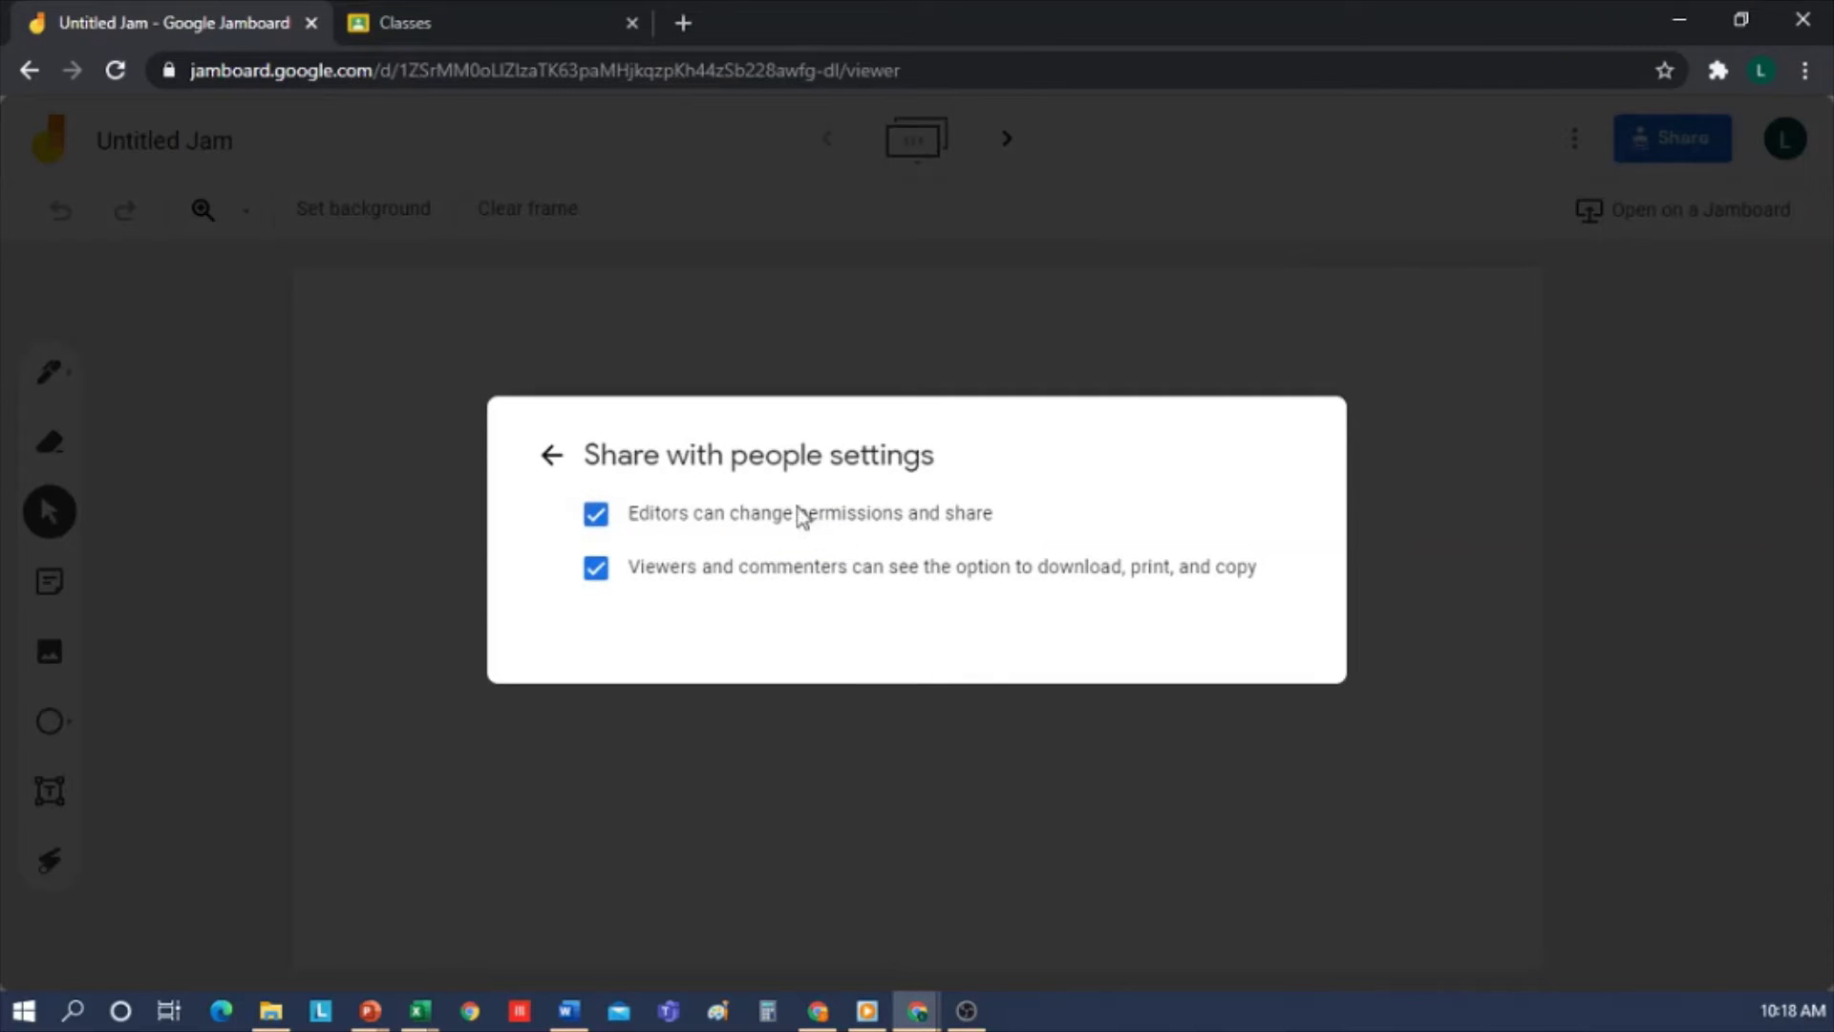
click(599, 518)
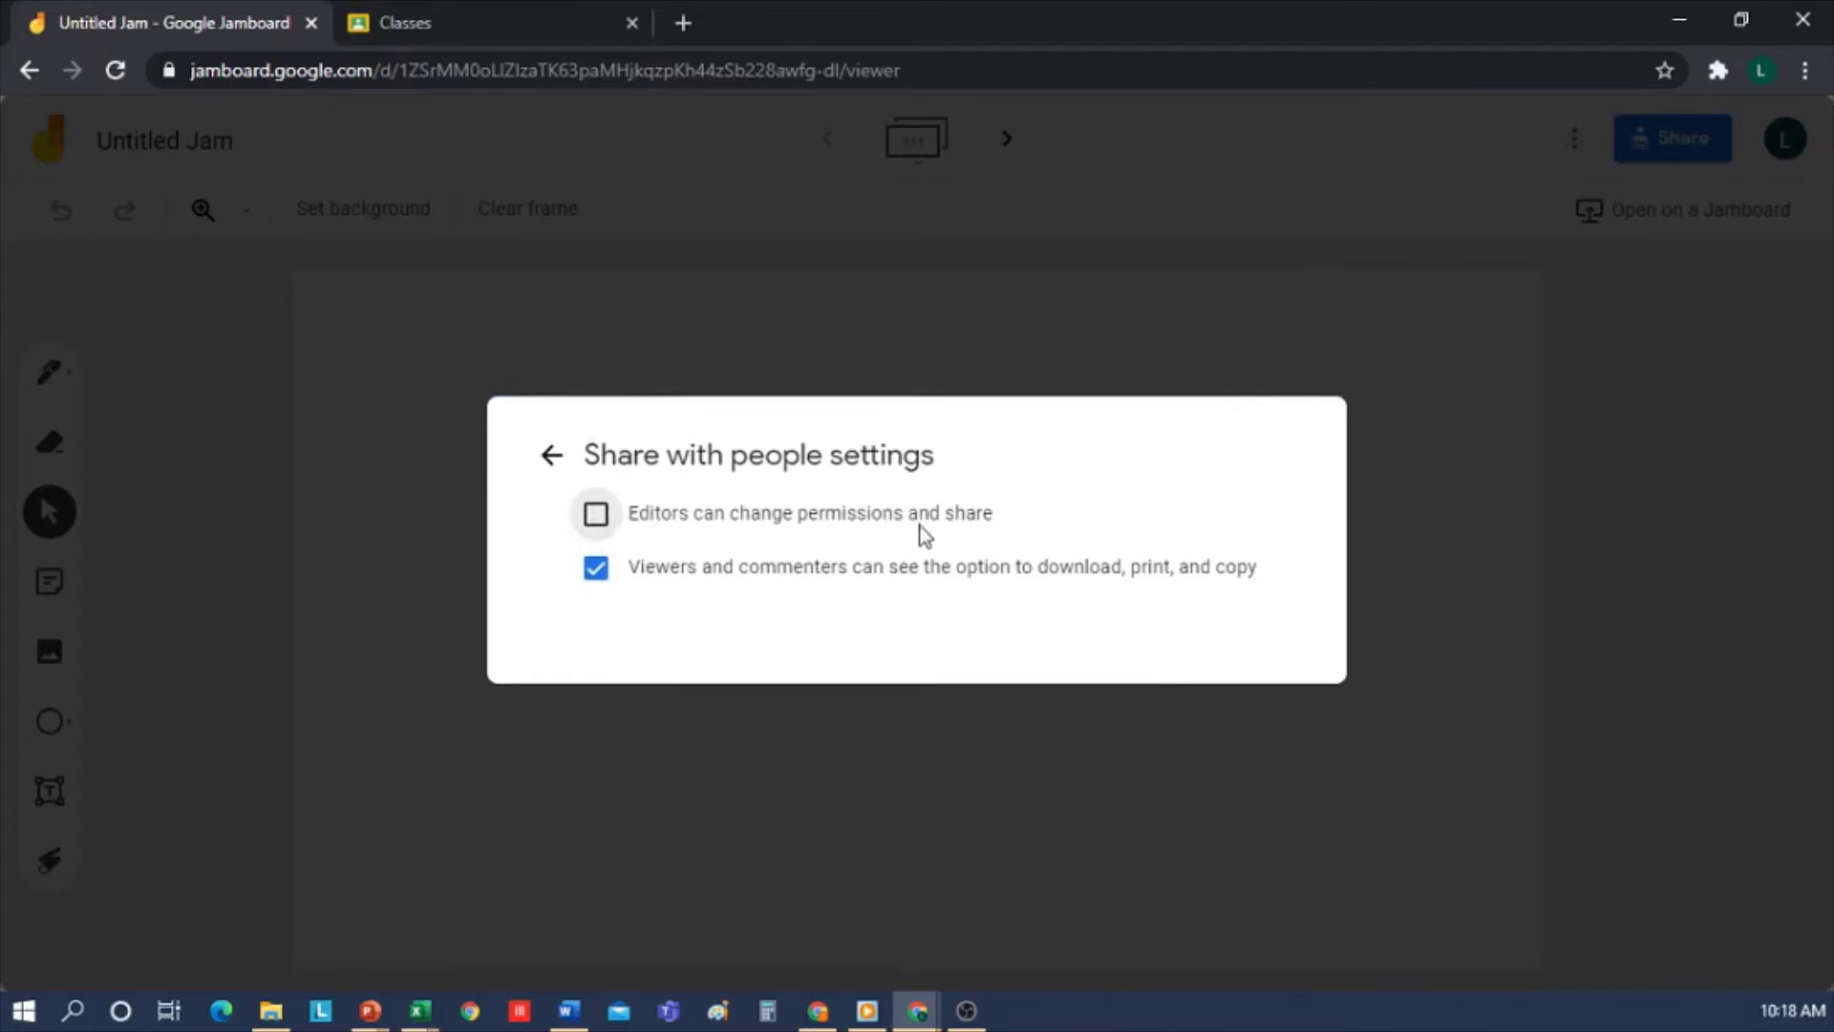
click(598, 517)
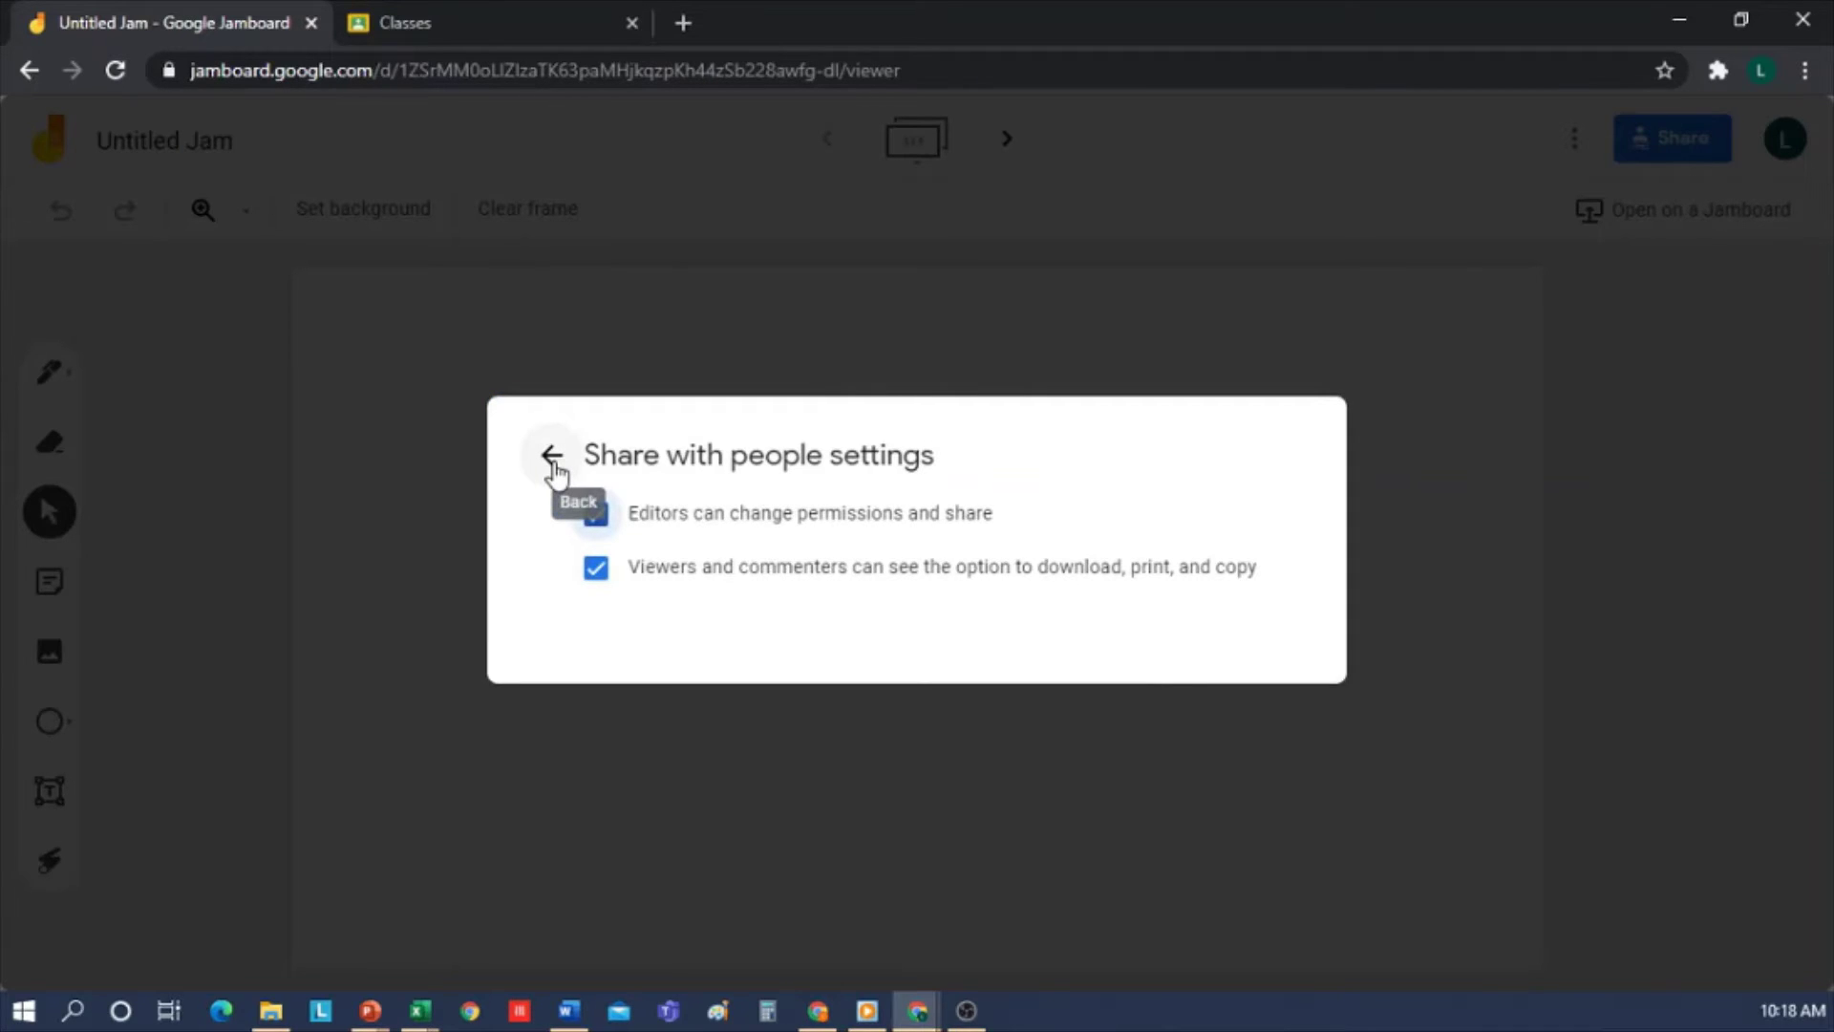
Send the editor invitation, confirming sharing outside the organization.
click(553, 457)
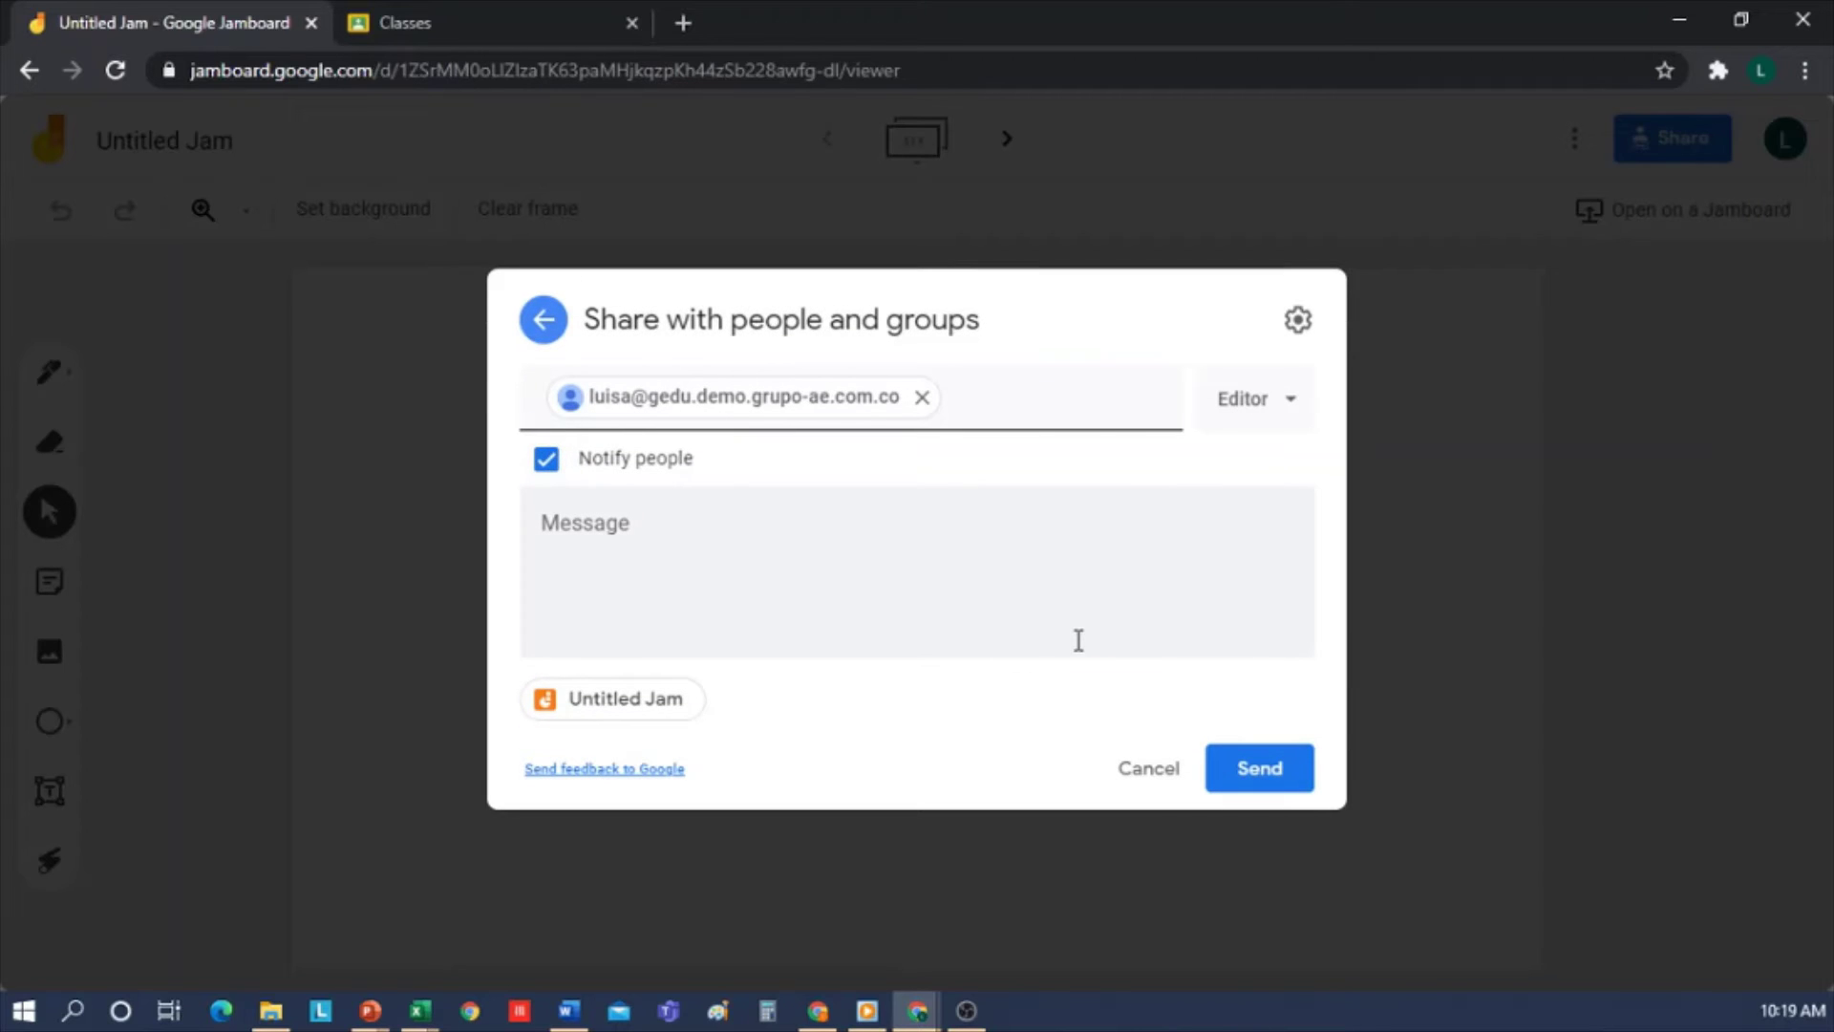
click(1261, 774)
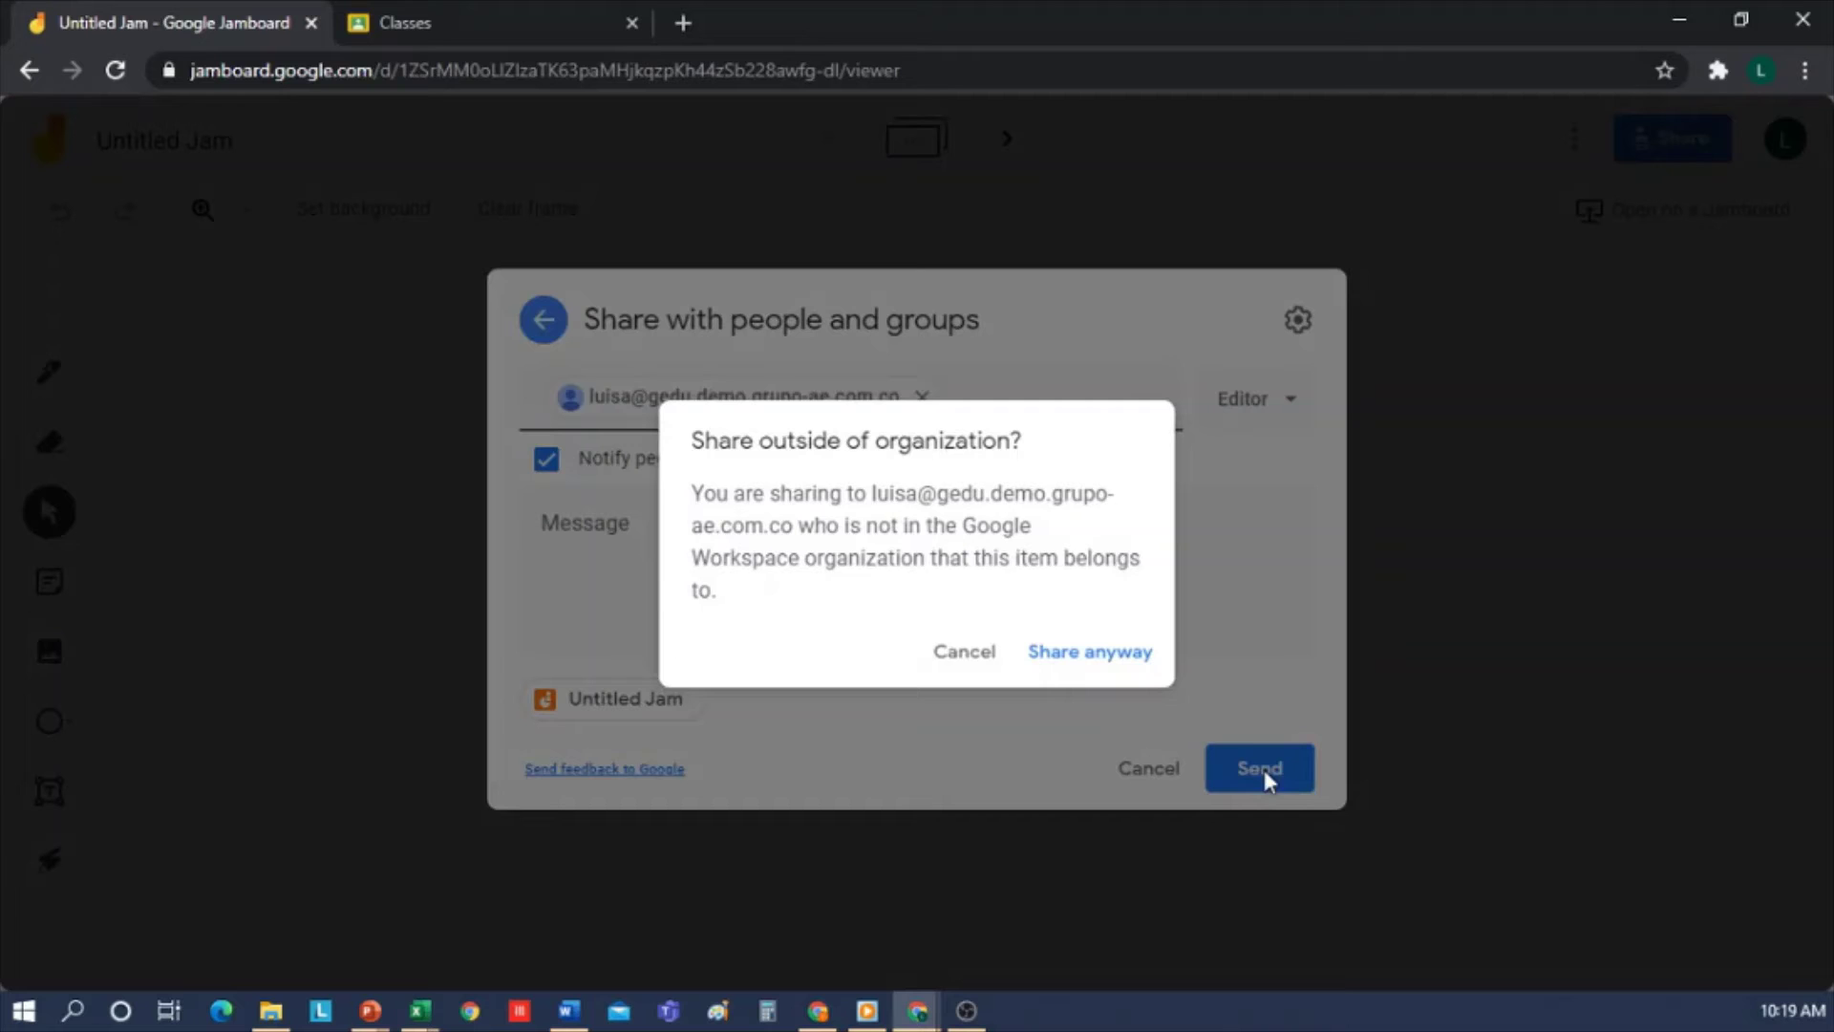
click(1123, 668)
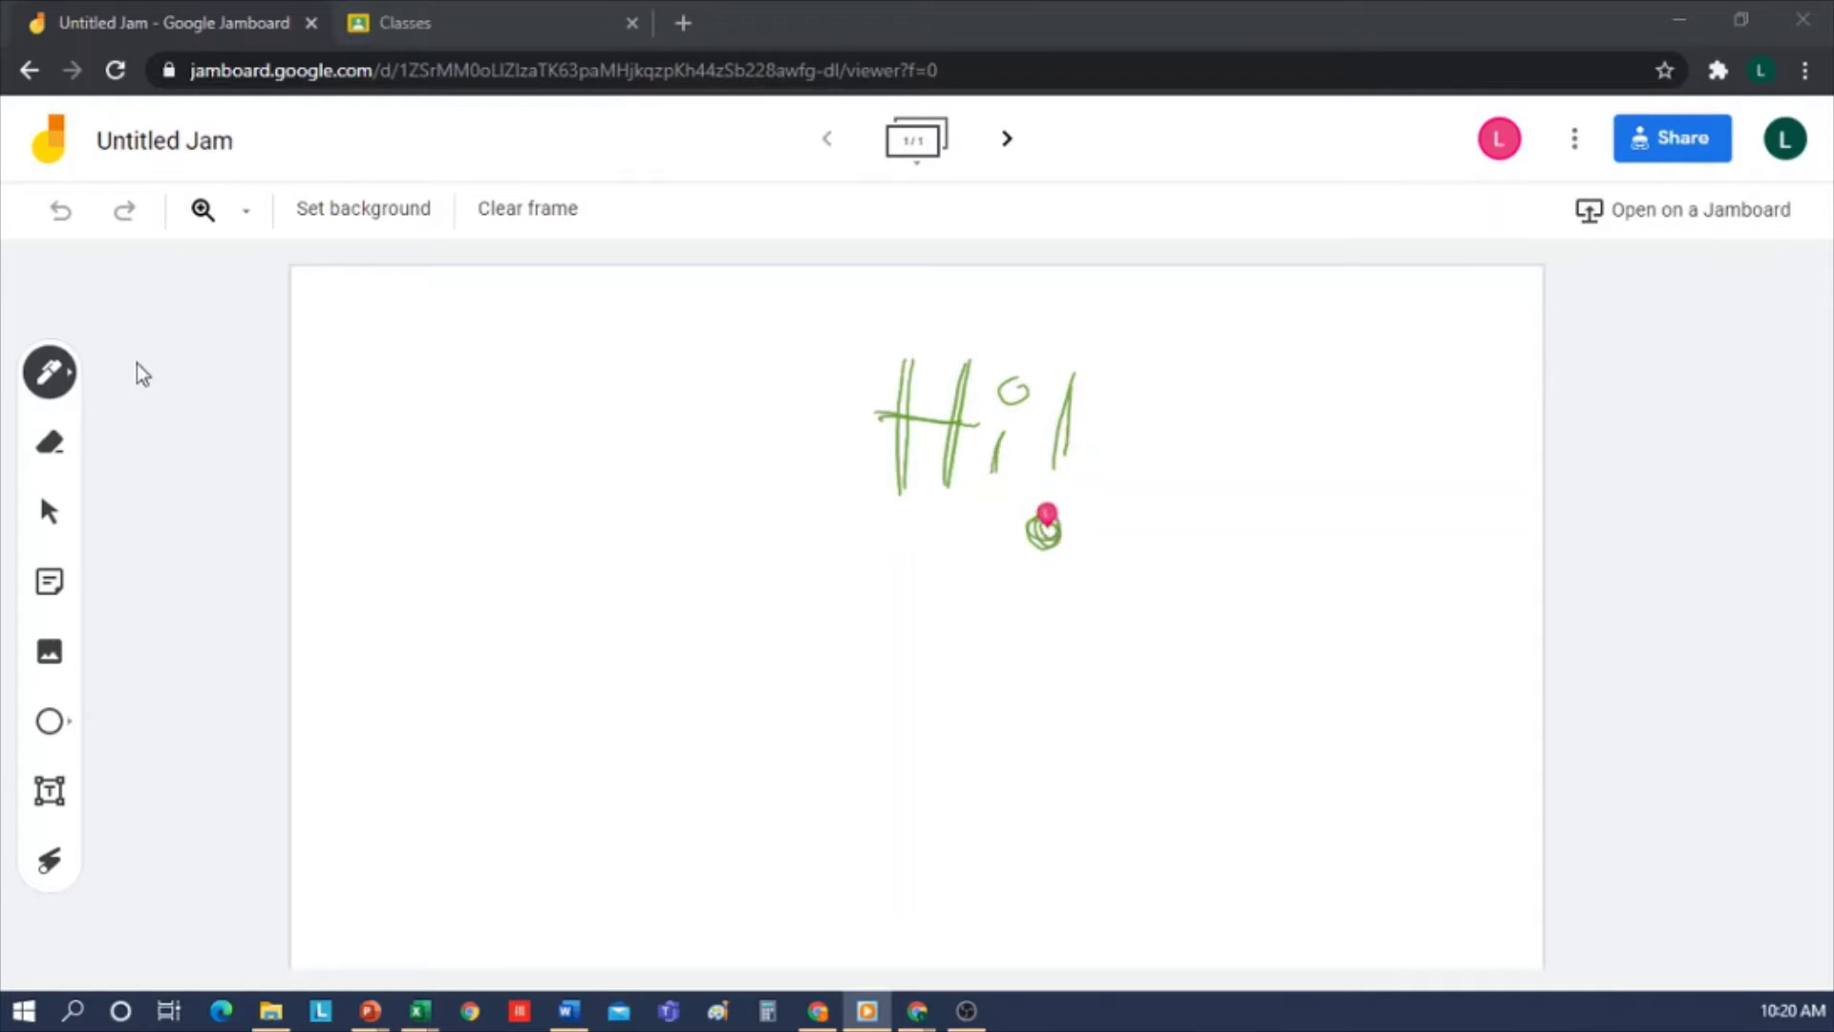
Draw a thin blue pen line and a black pen line beneath it.
click(53, 374)
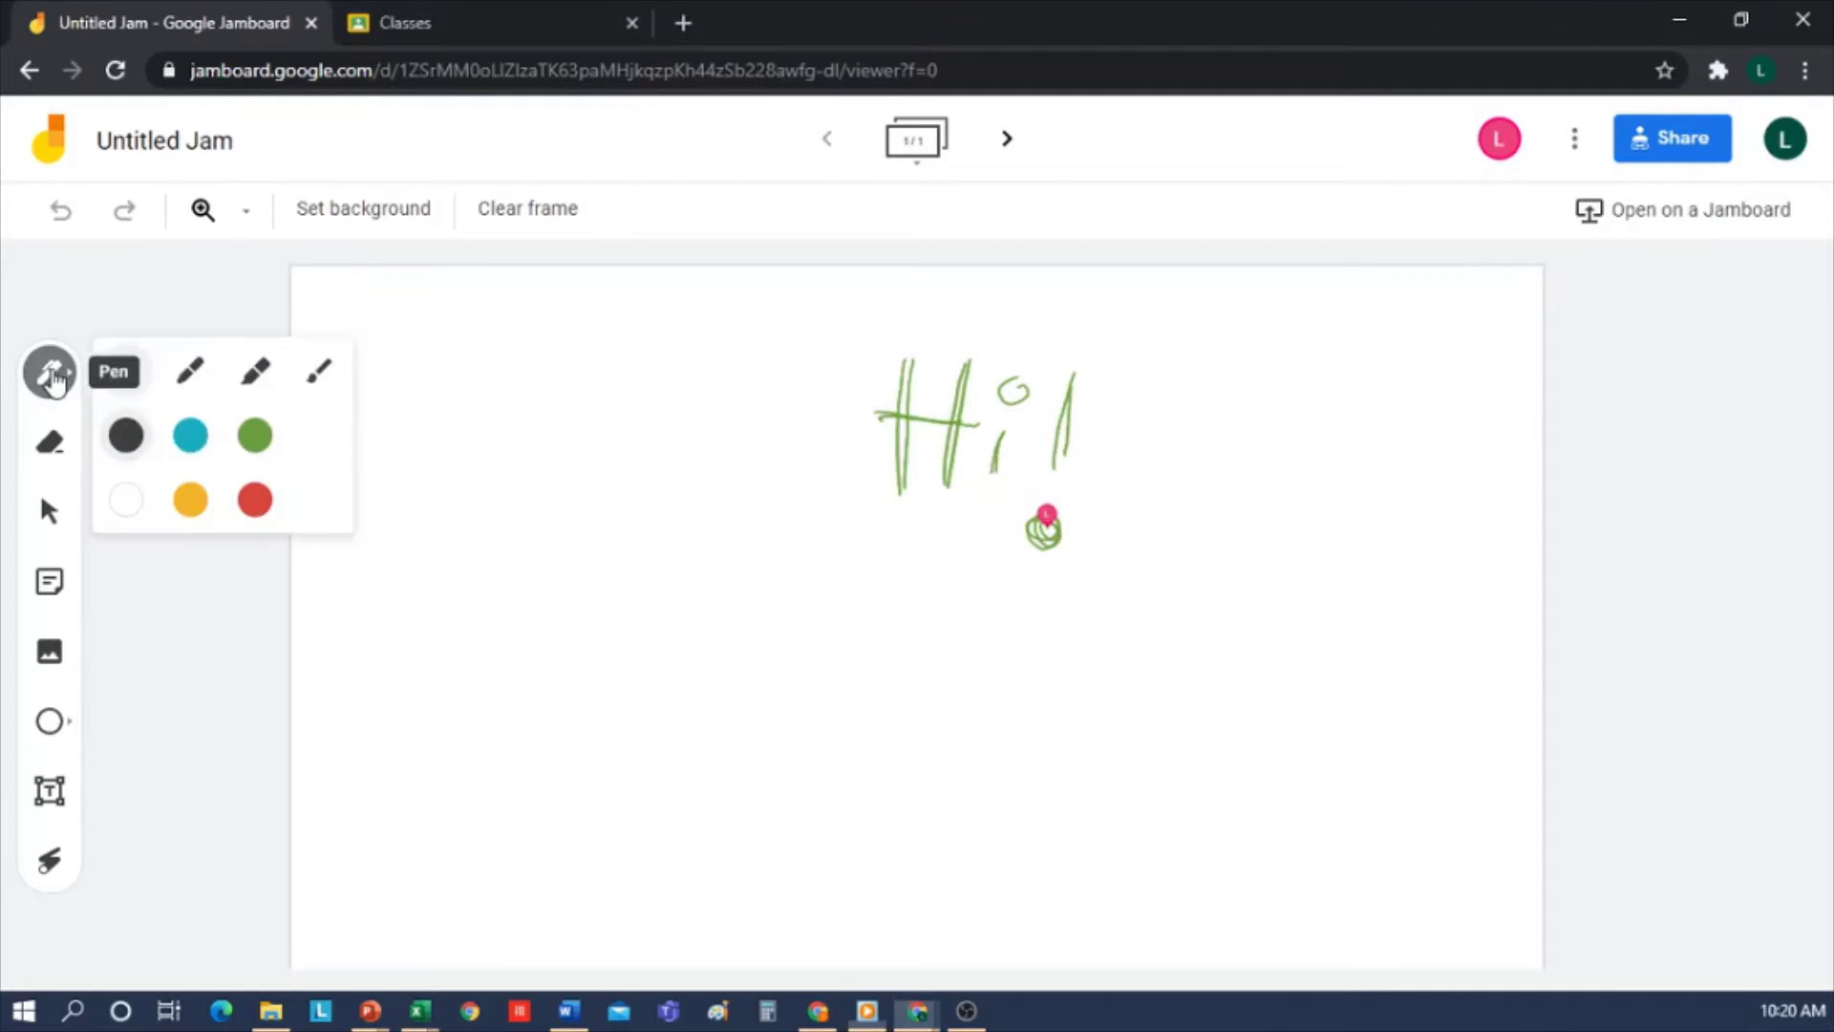
click(190, 436)
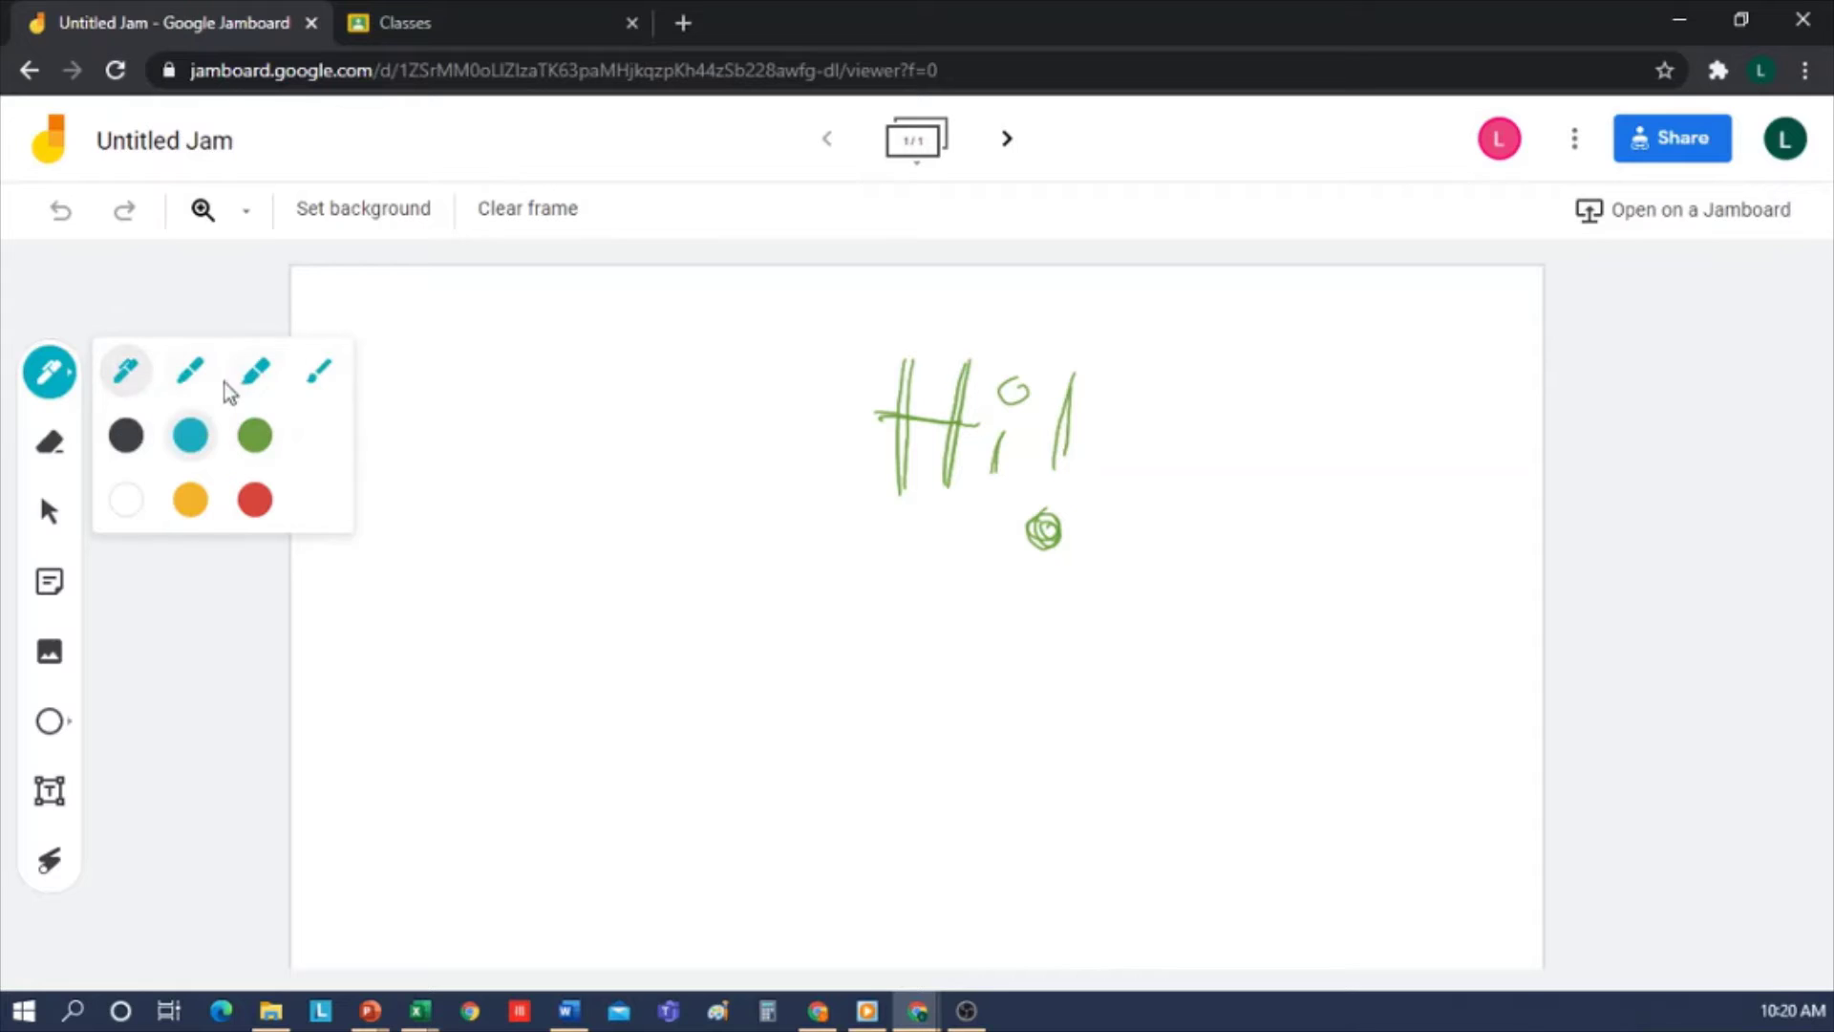
drag(462, 416, 674, 422)
click(72, 375)
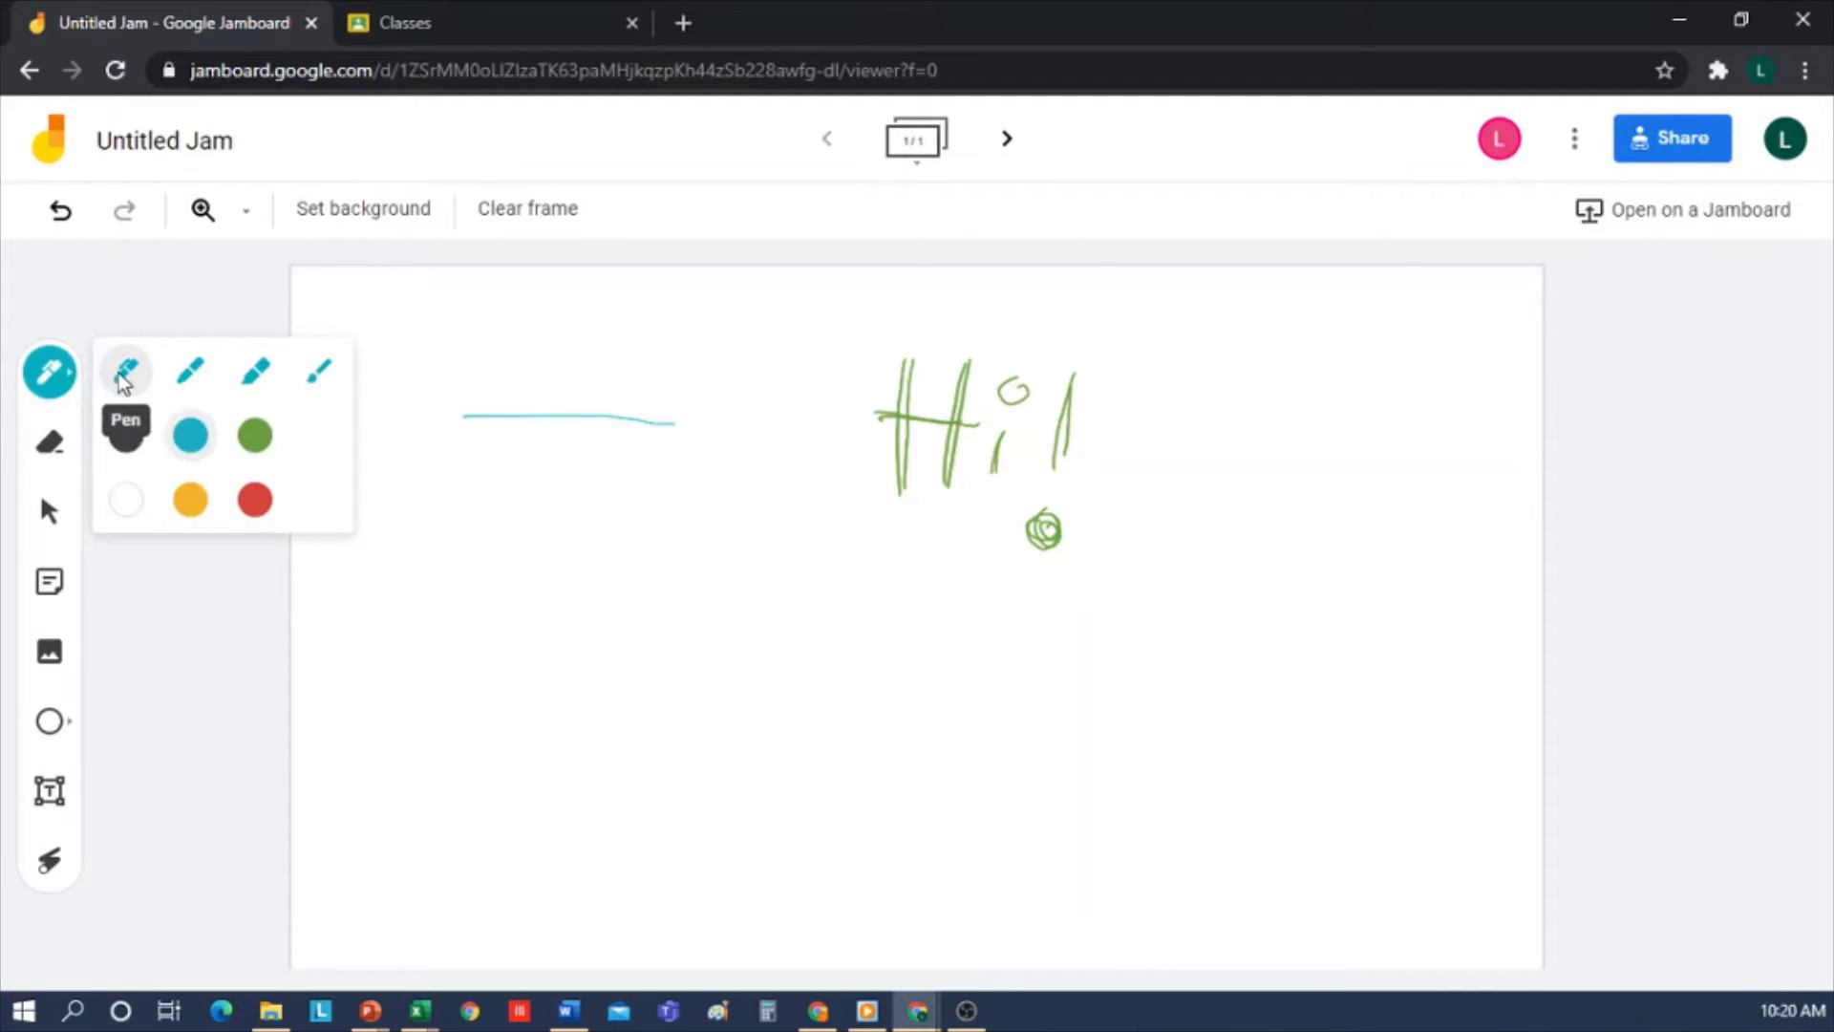
click(129, 442)
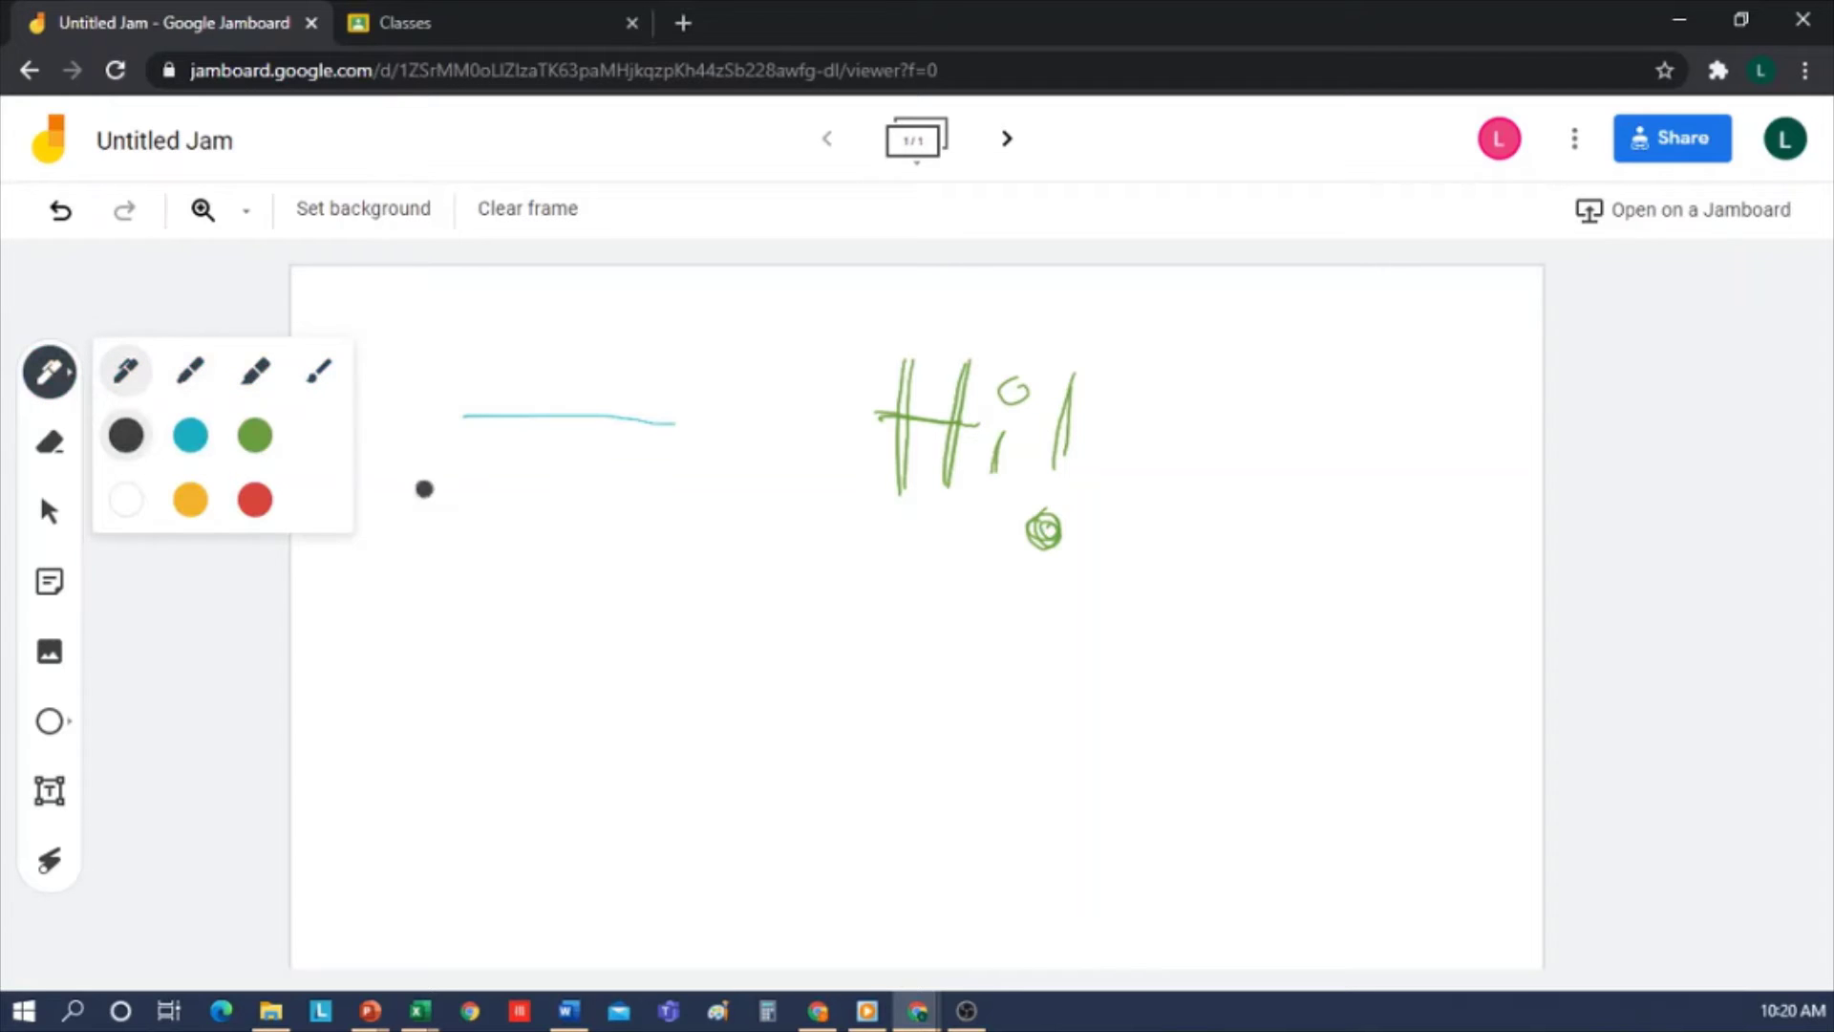
click(491, 499)
drag(458, 500, 639, 499)
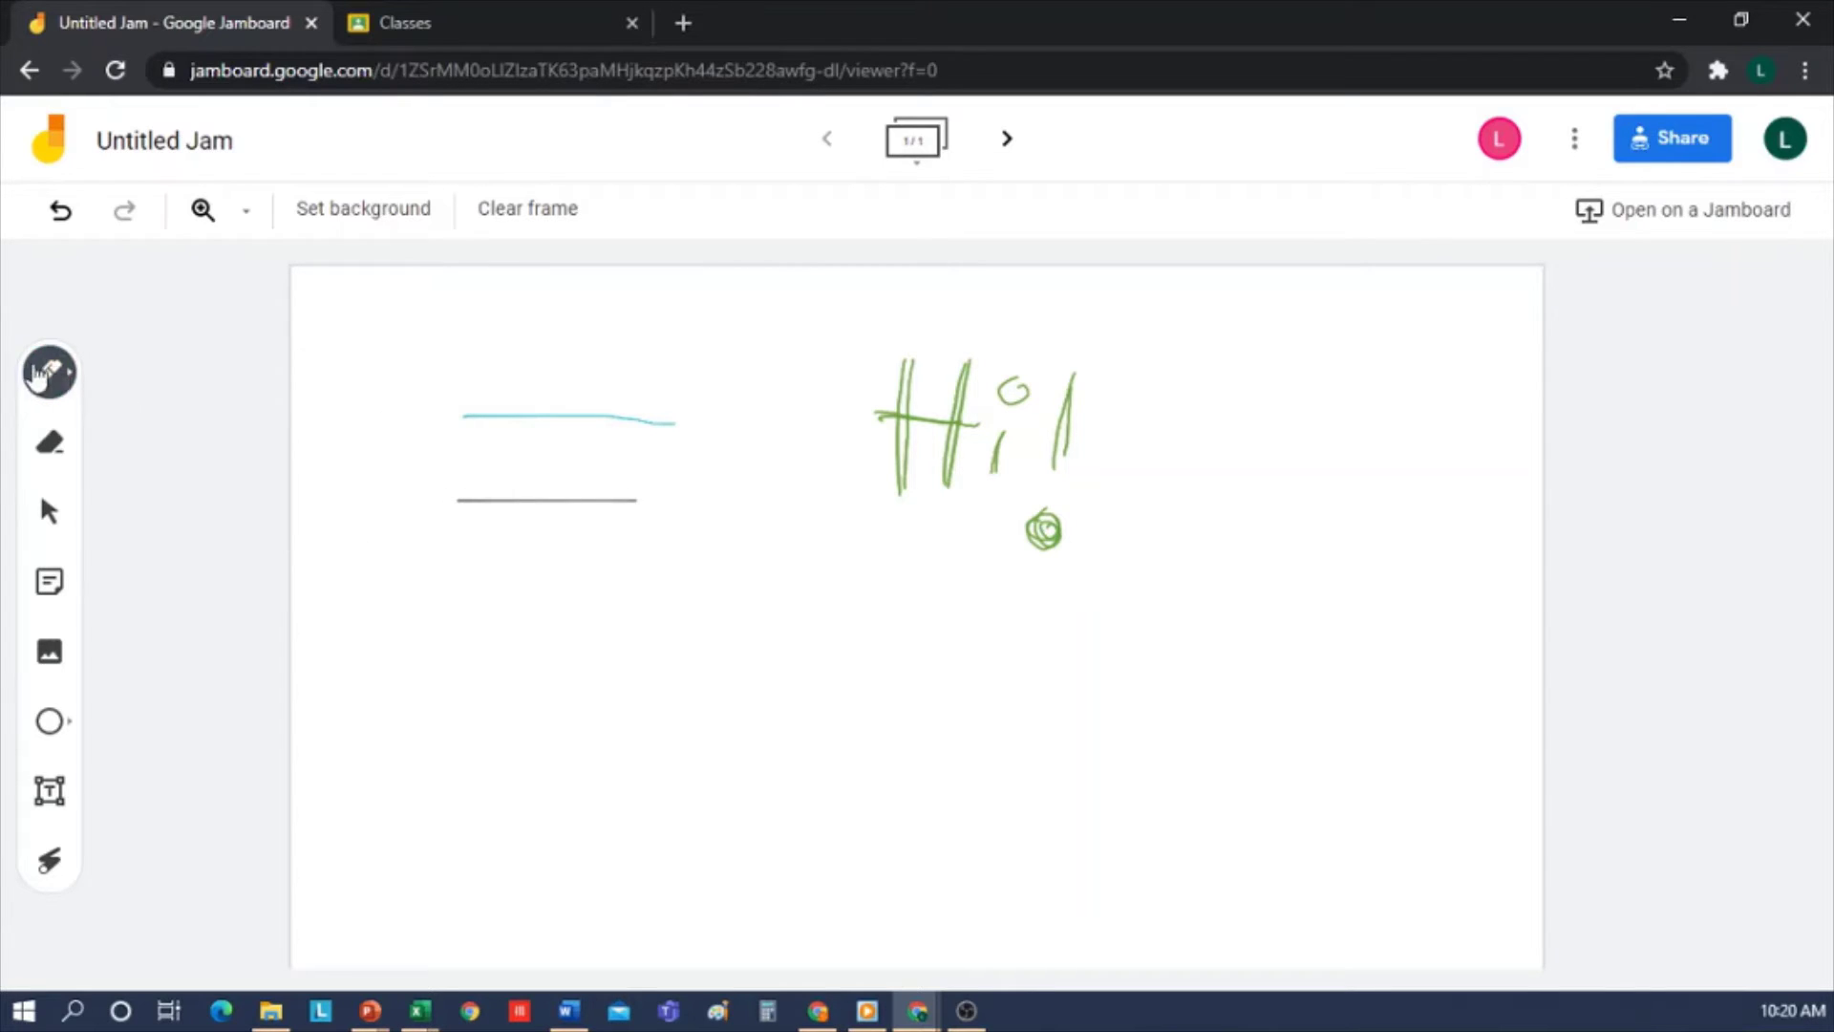
Add a blue marker stroke and a green highlighter stroke below the pen lines.
click(65, 375)
click(190, 370)
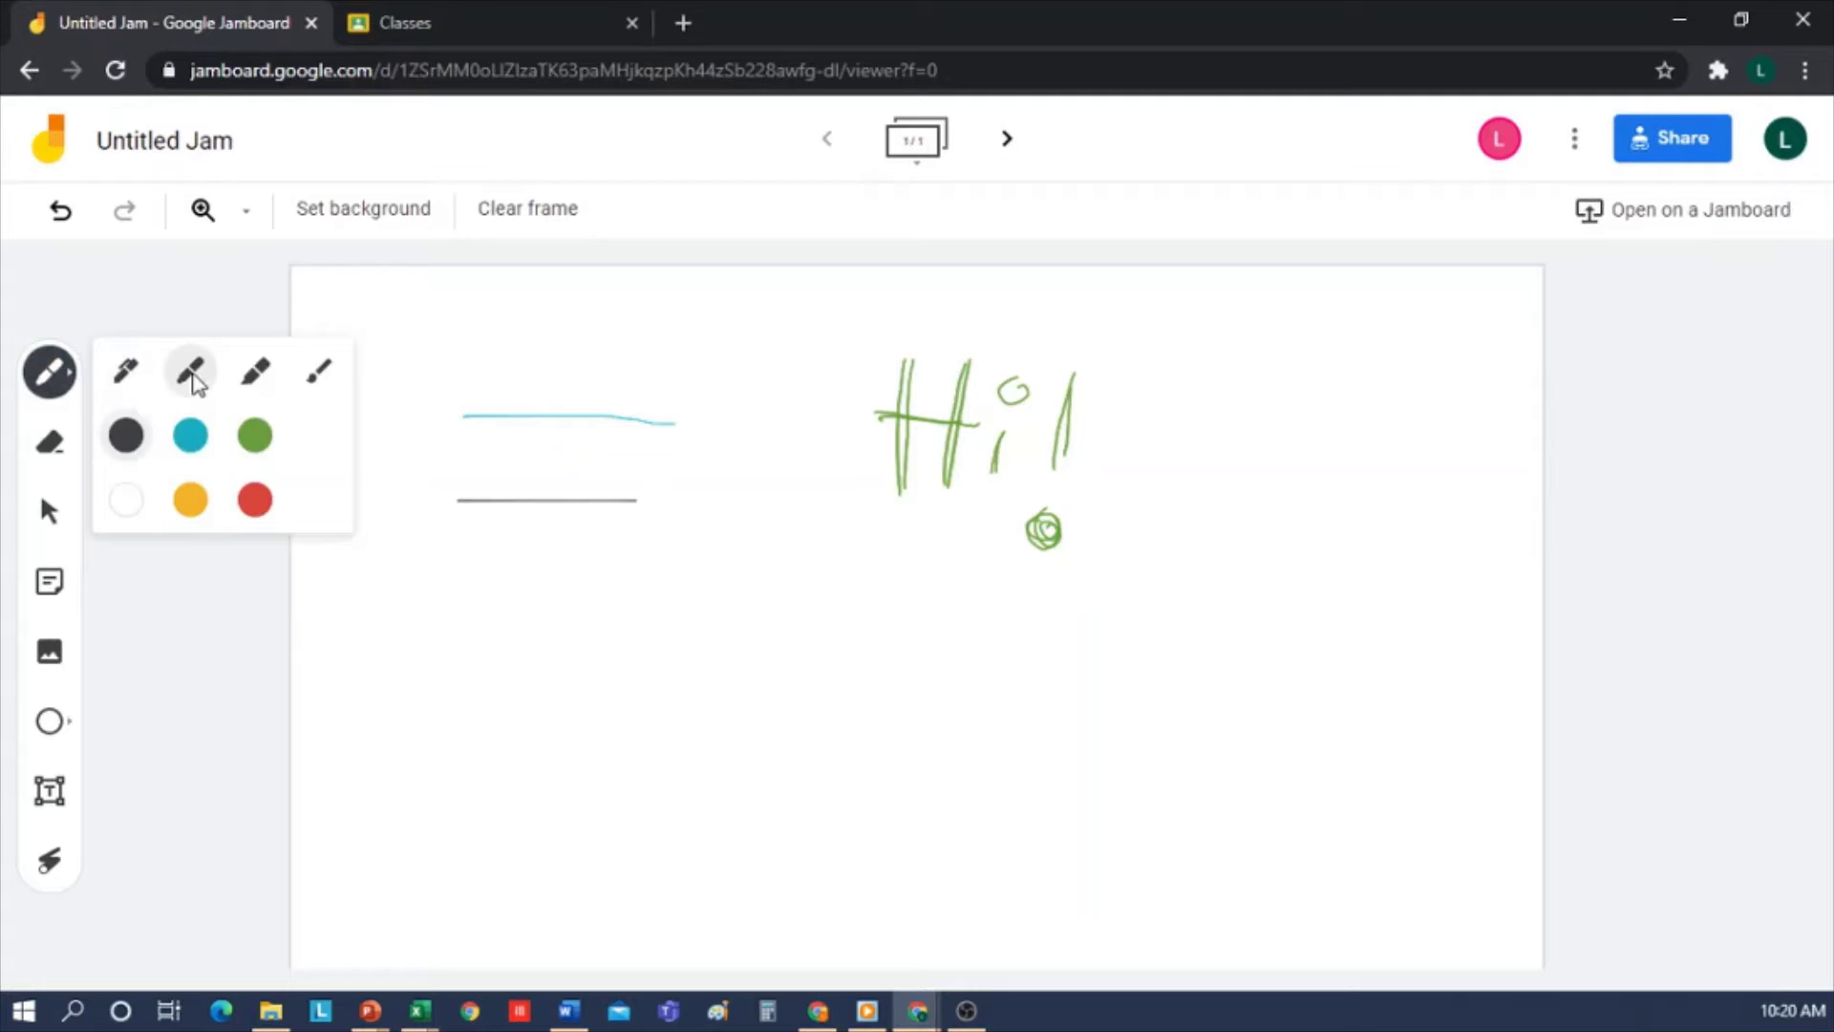
click(190, 436)
drag(468, 571, 656, 566)
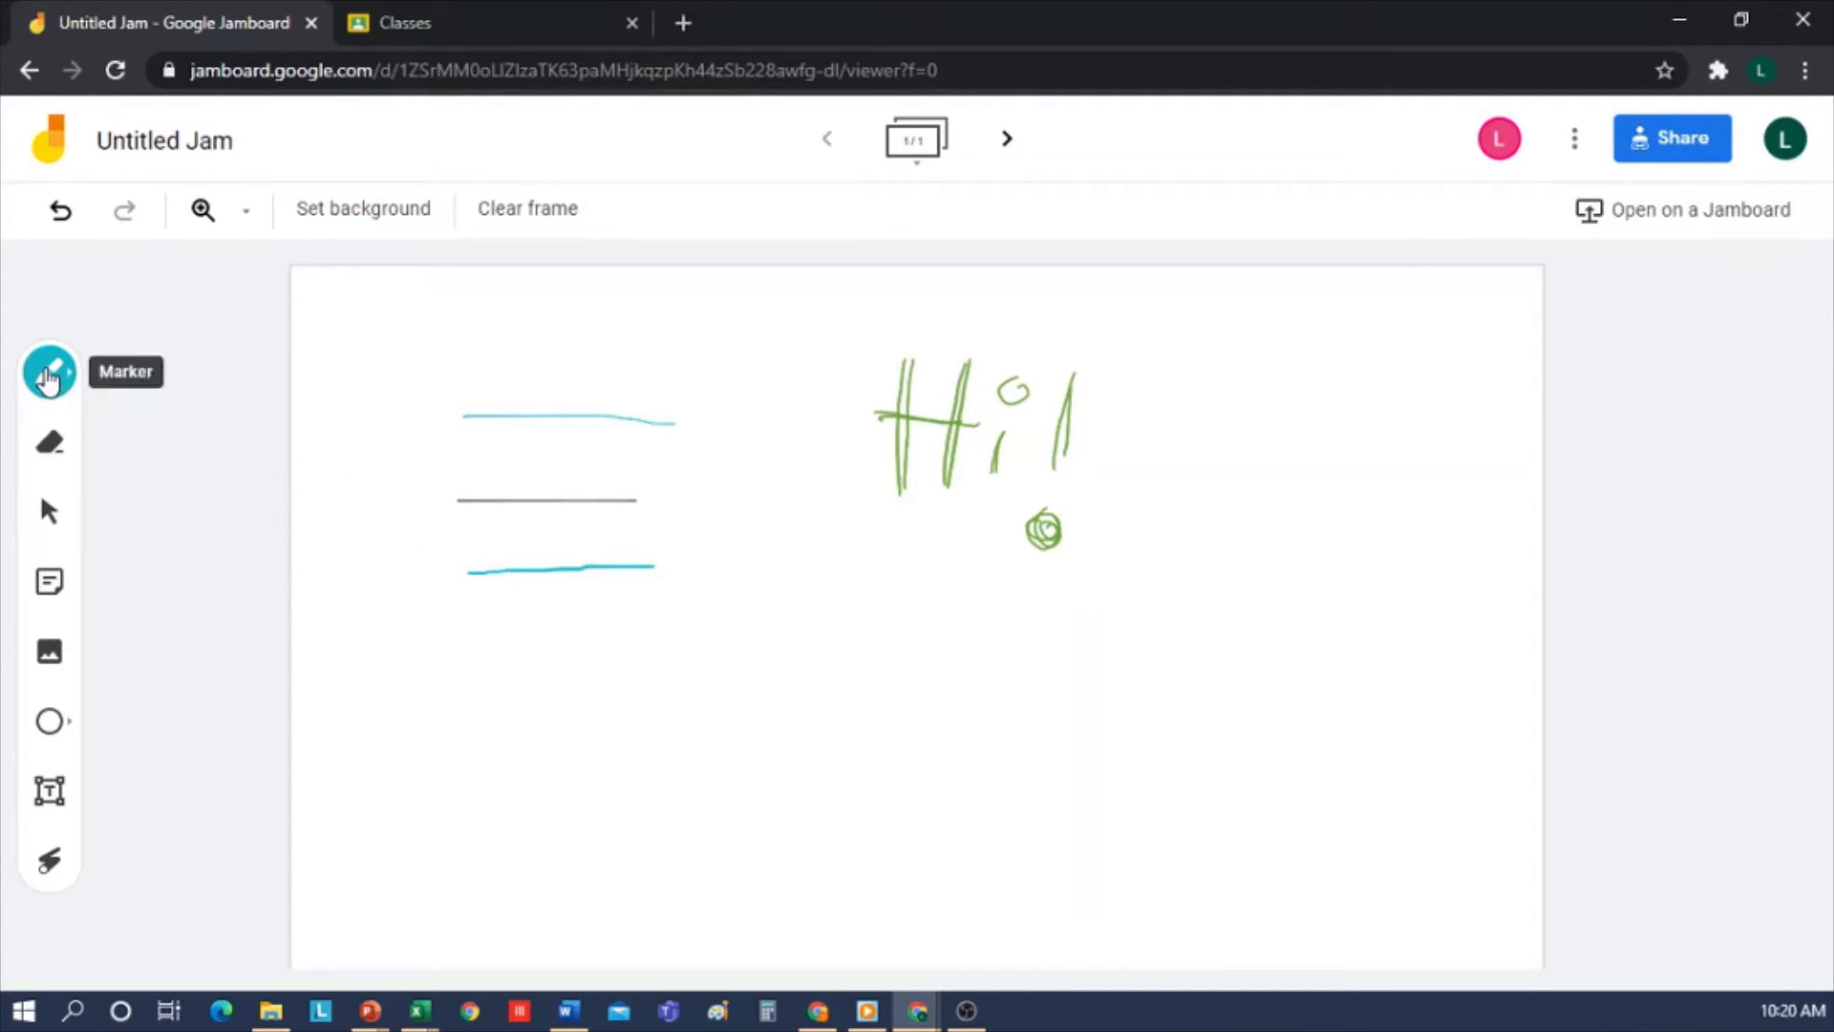
click(52, 372)
click(255, 373)
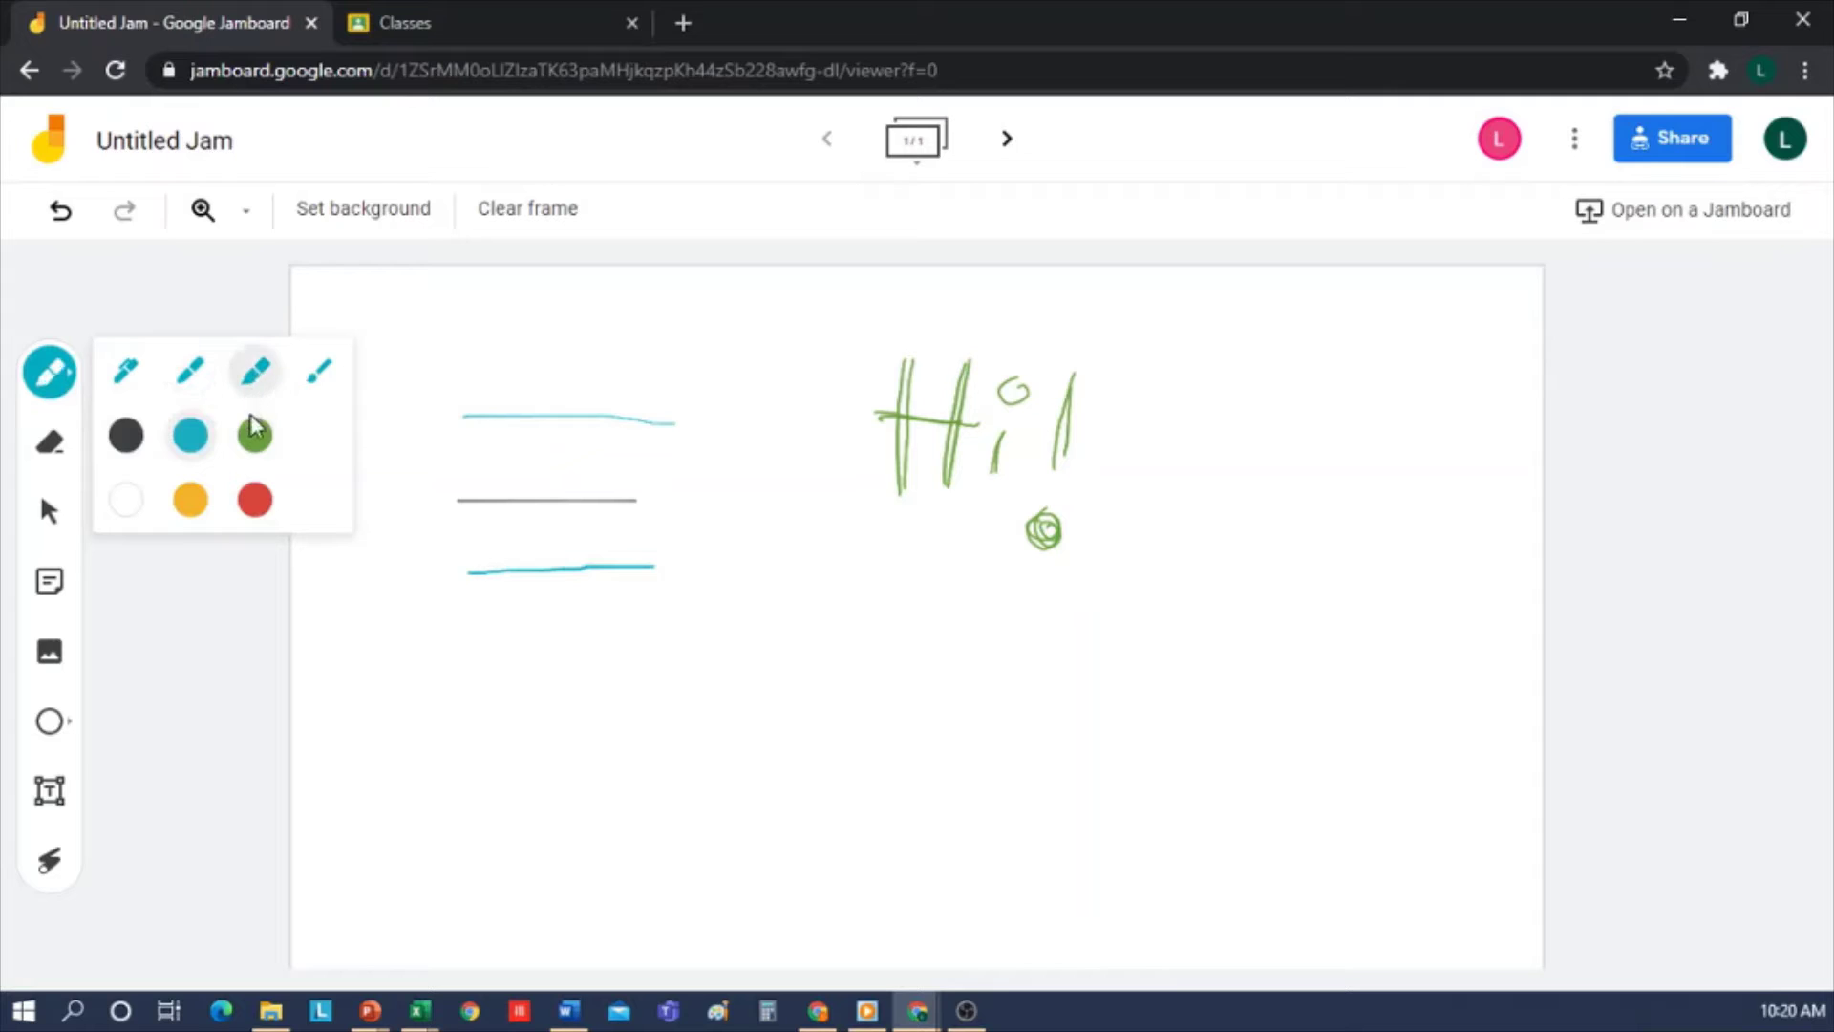
click(255, 435)
drag(478, 627, 675, 627)
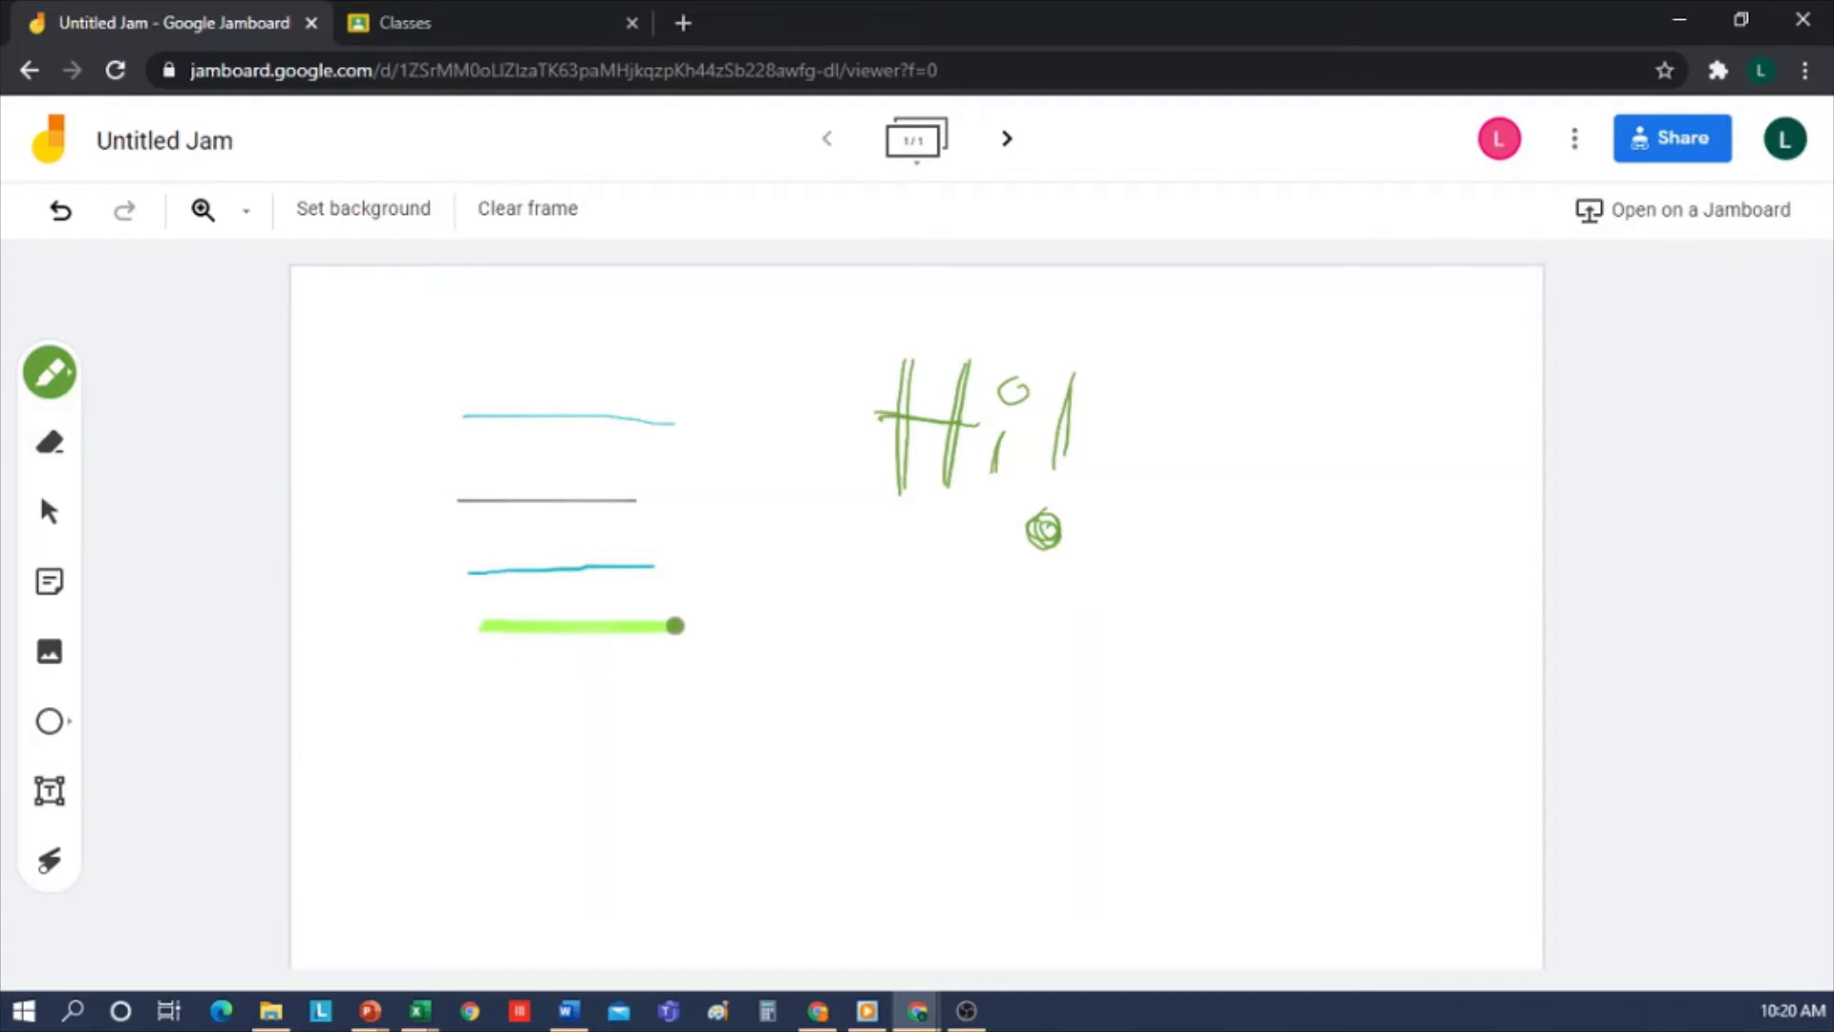
Paint a pale yellow brush stroke at the bottom of the samples.
click(50, 380)
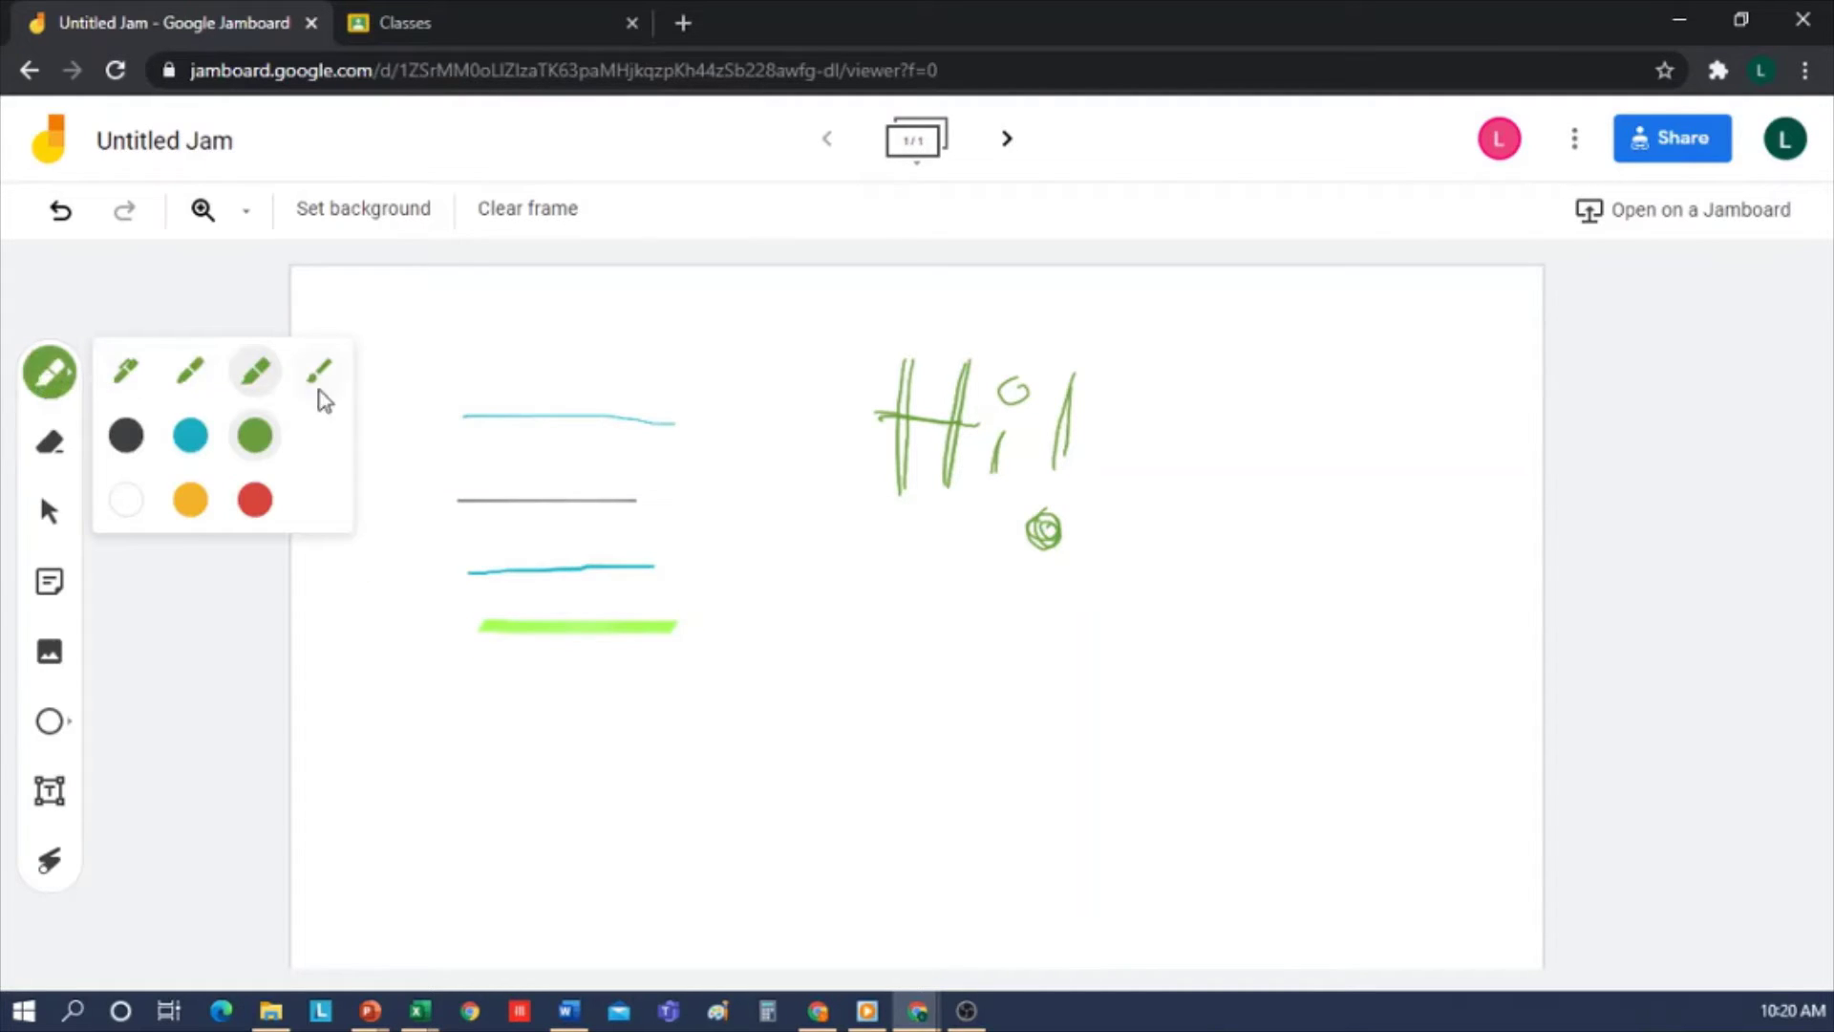
click(319, 375)
click(190, 500)
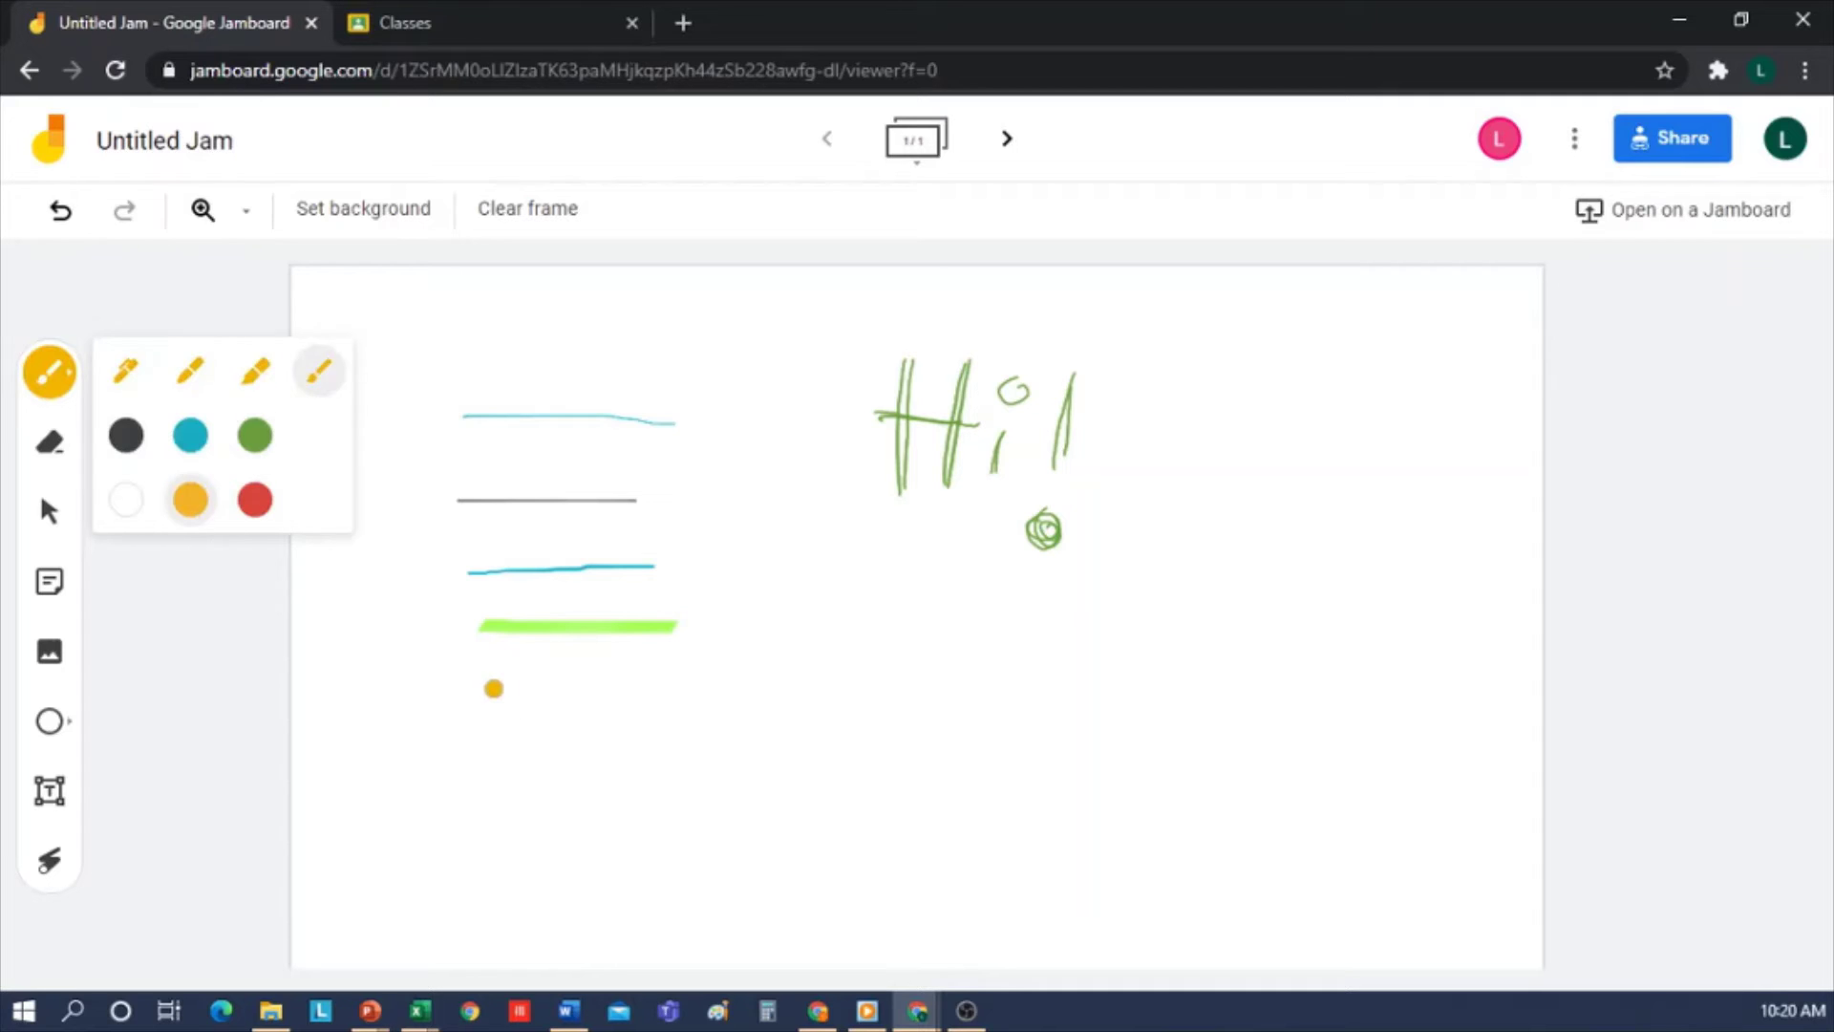
drag(491, 688, 726, 689)
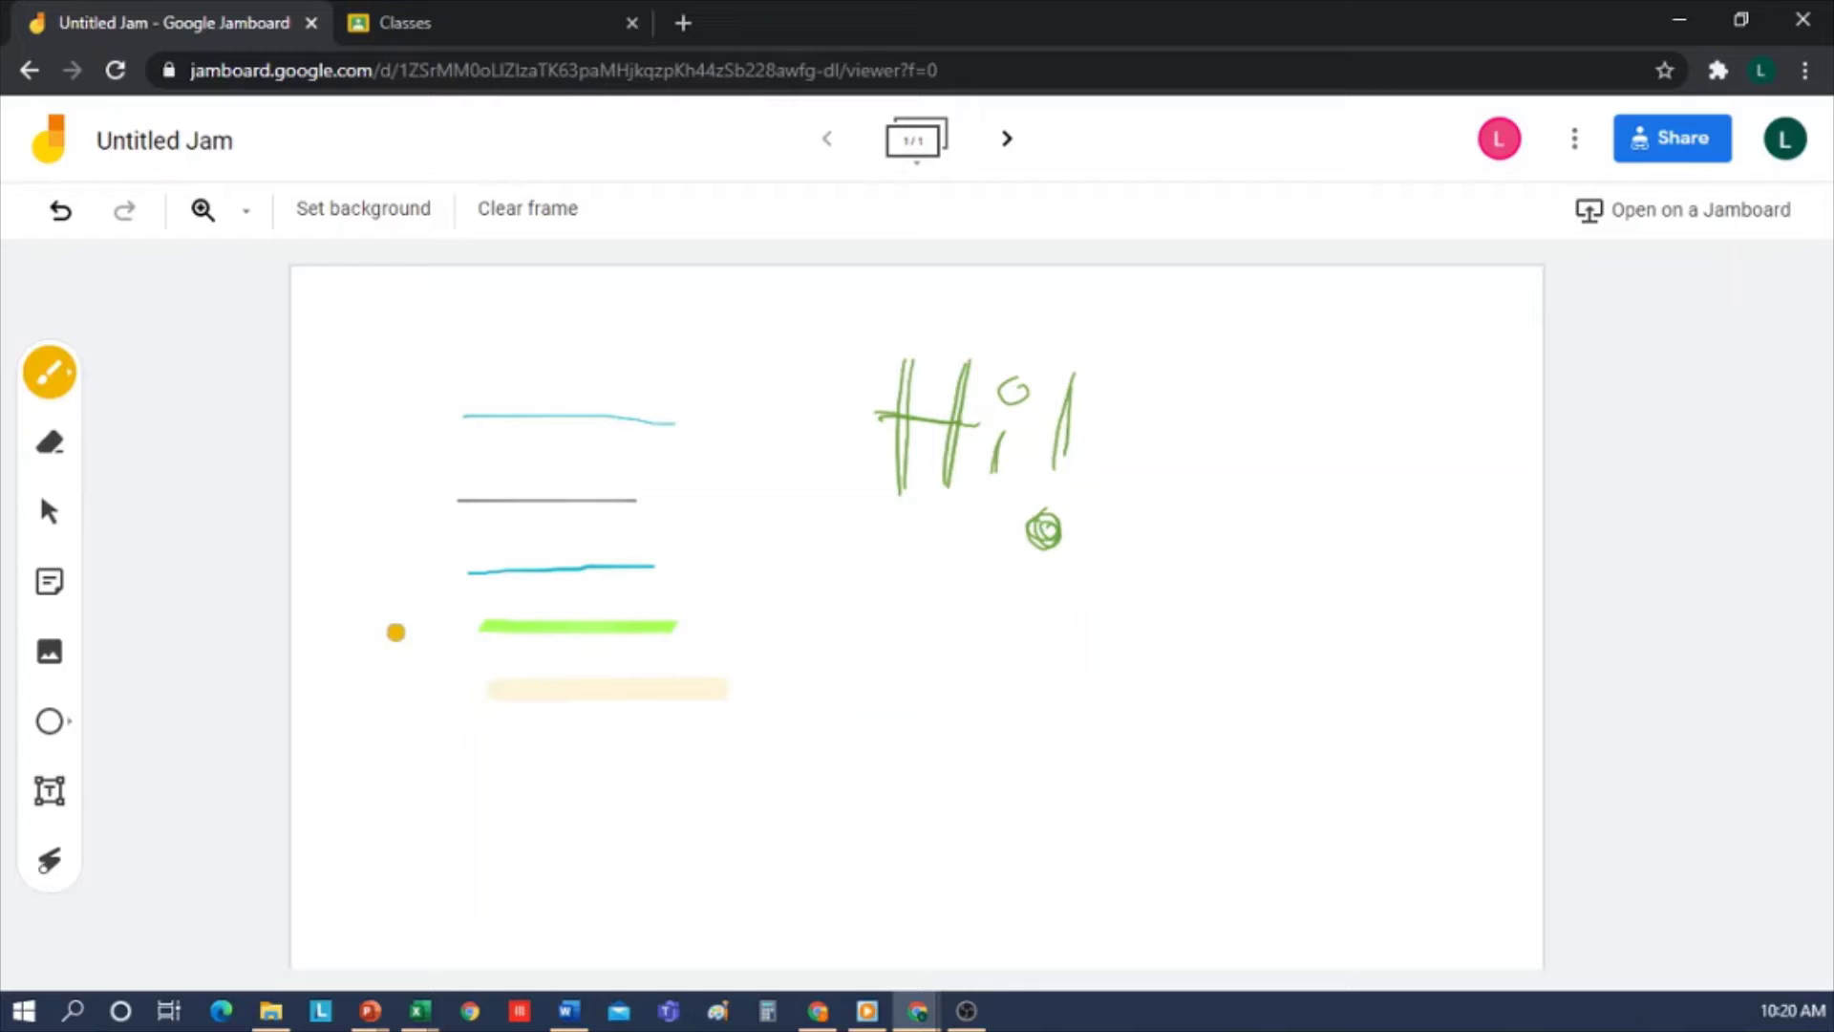
click(57, 382)
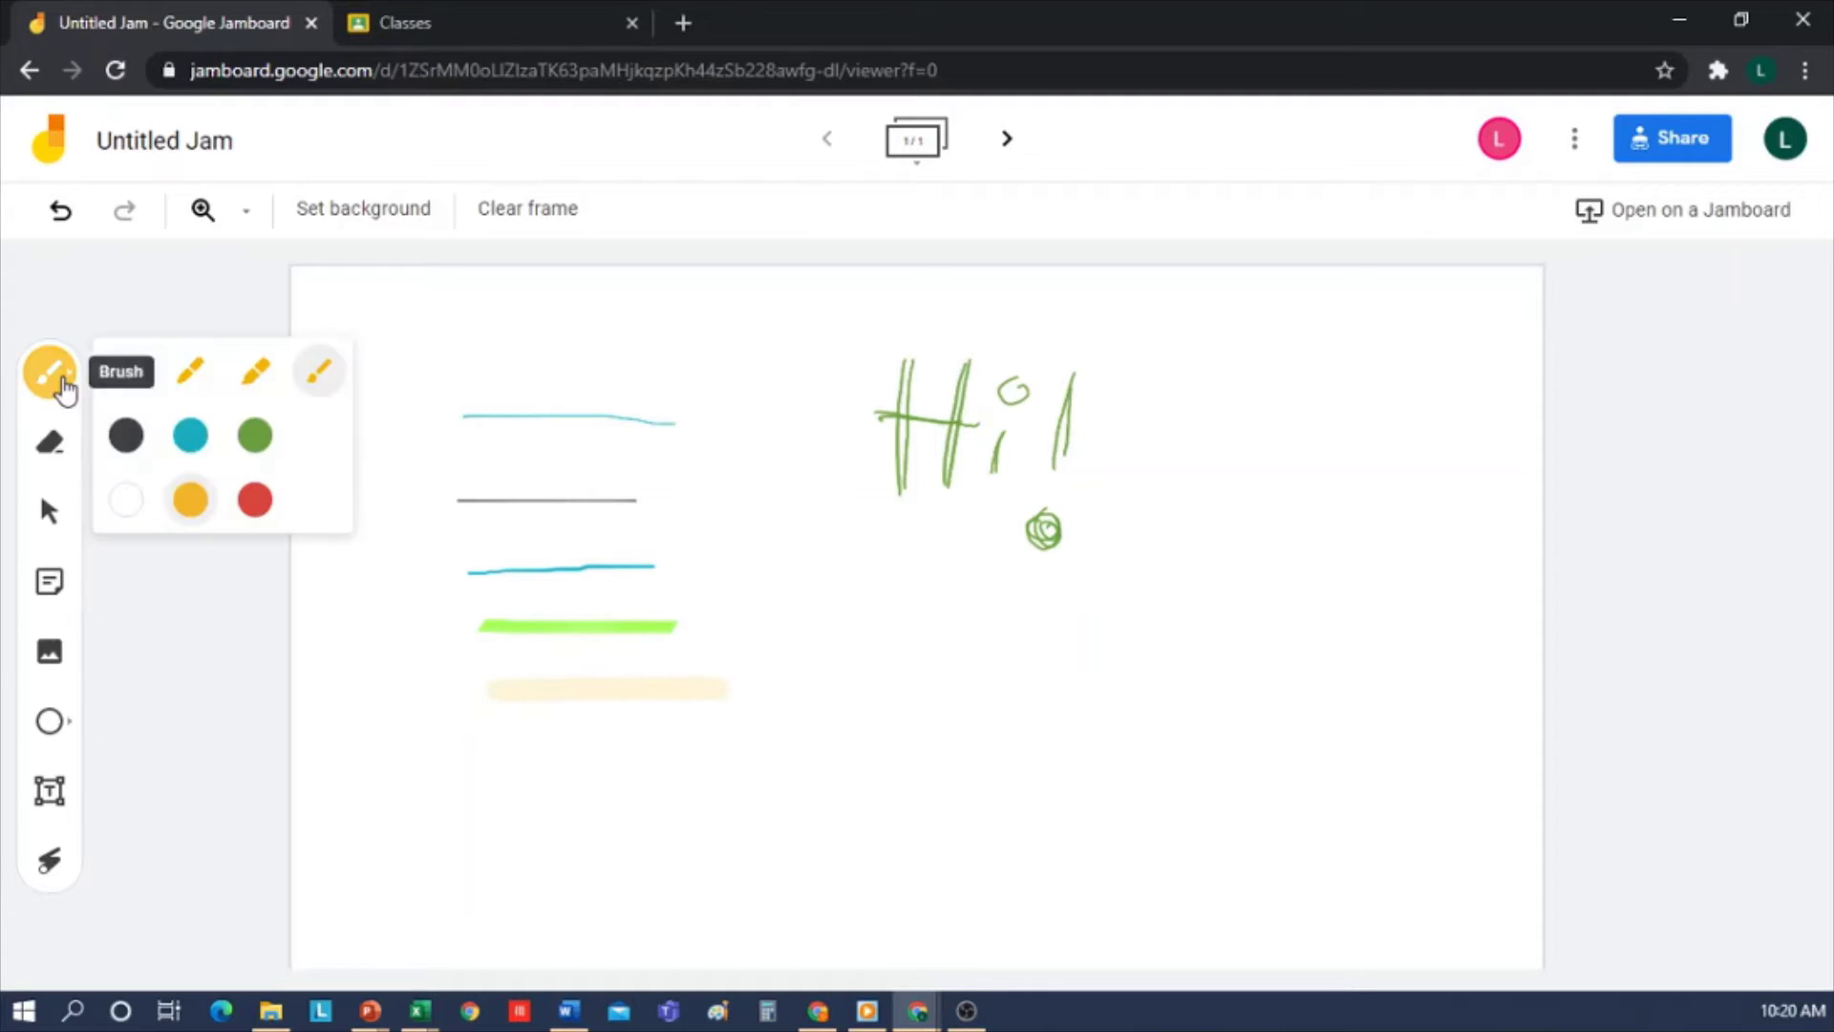
Wipe out the top thin blue pen stroke with the Eraser, keeping the other samples.
click(190, 436)
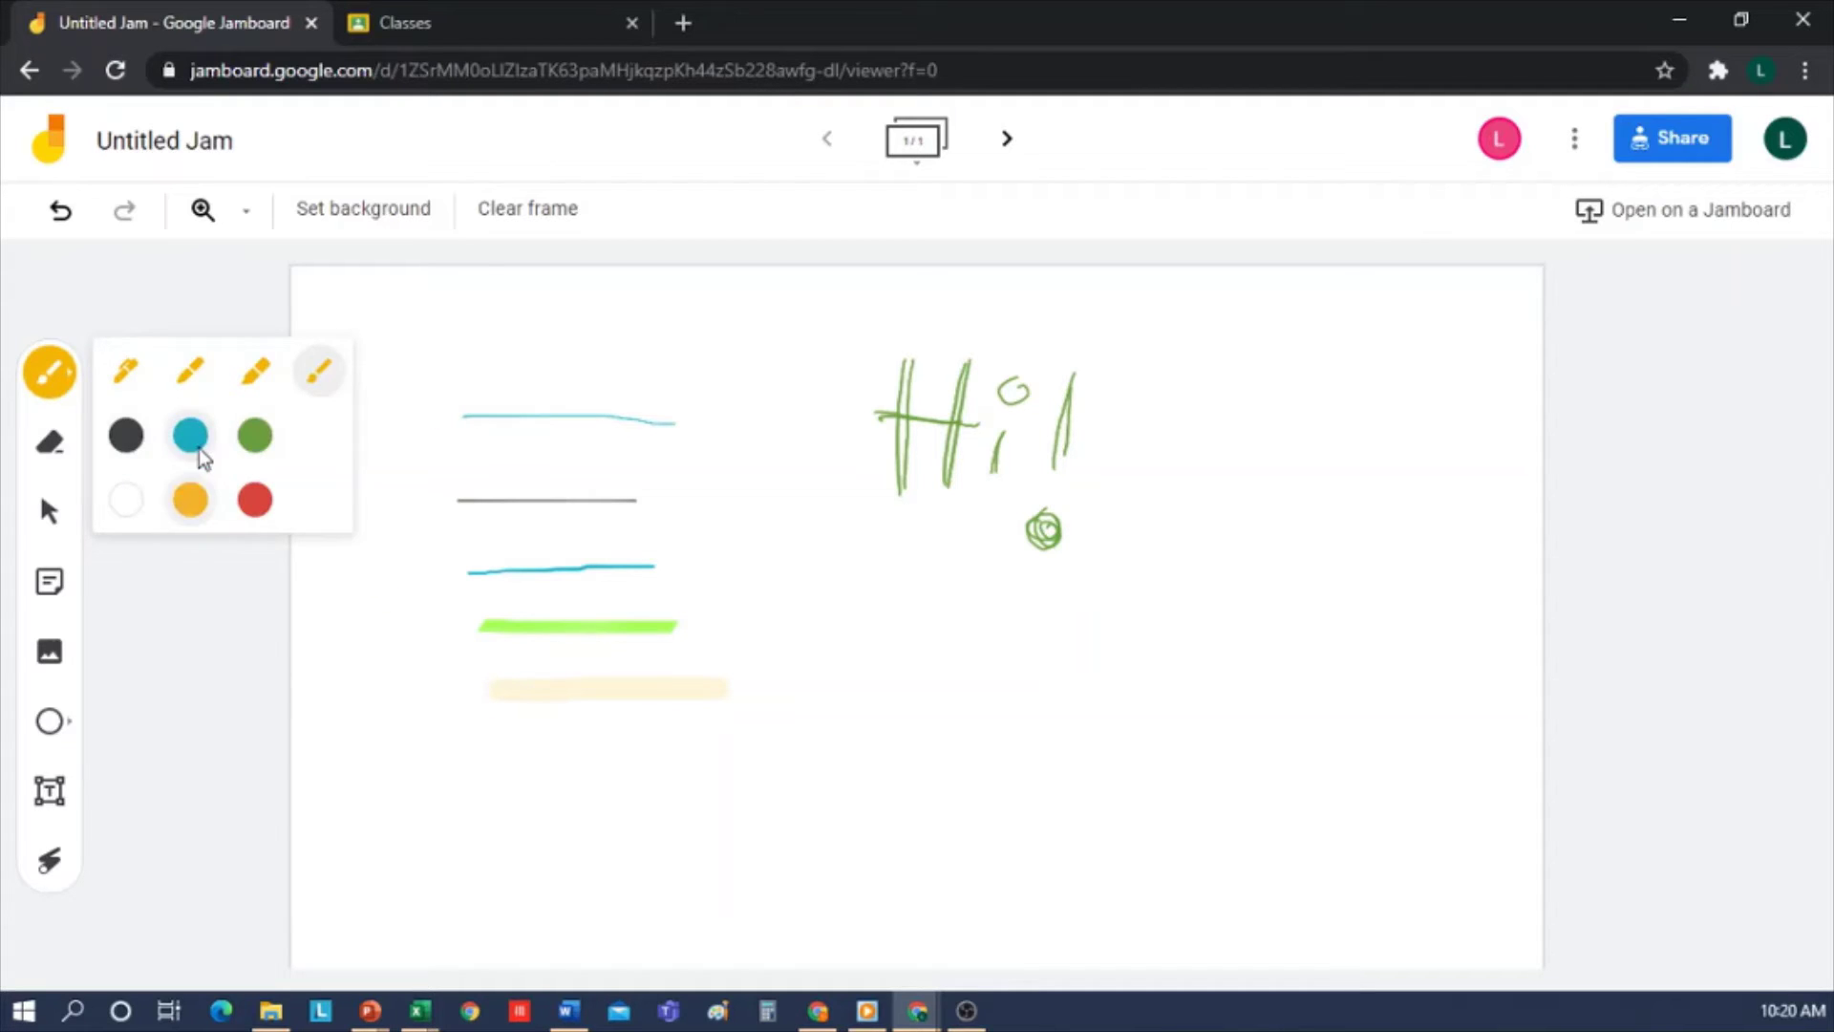
click(46, 444)
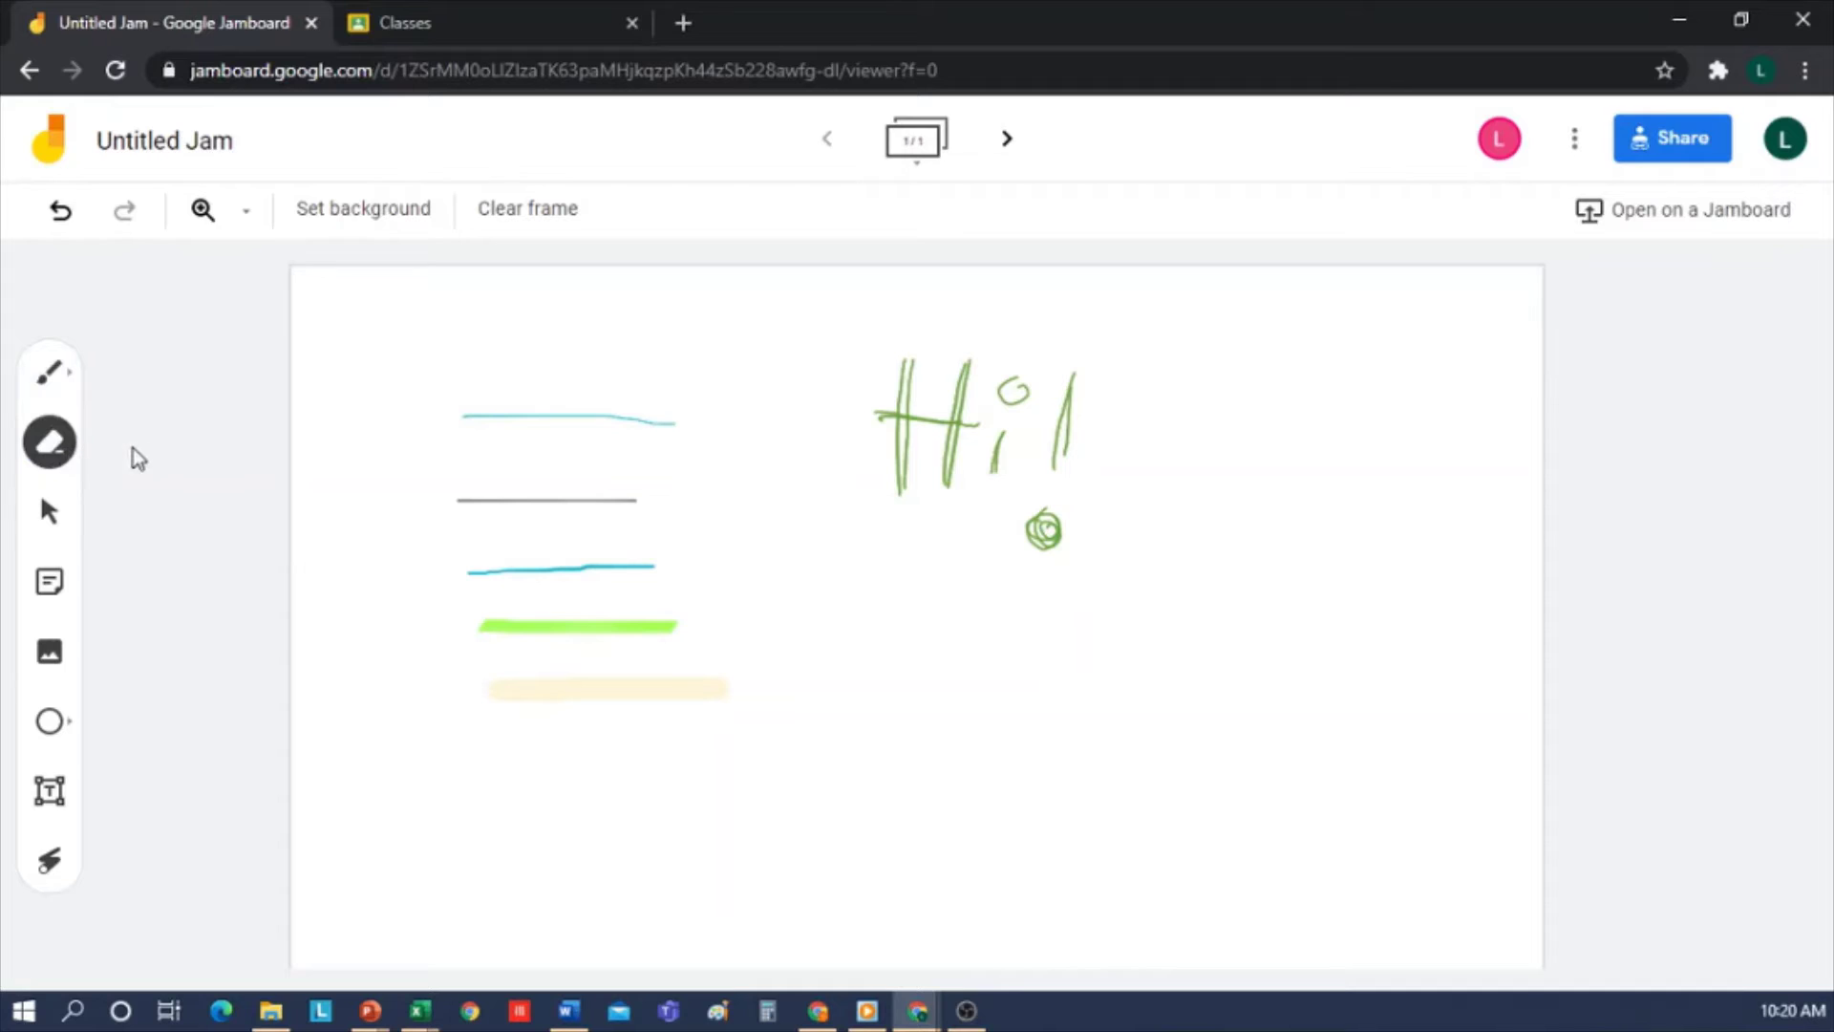
drag(659, 416, 421, 402)
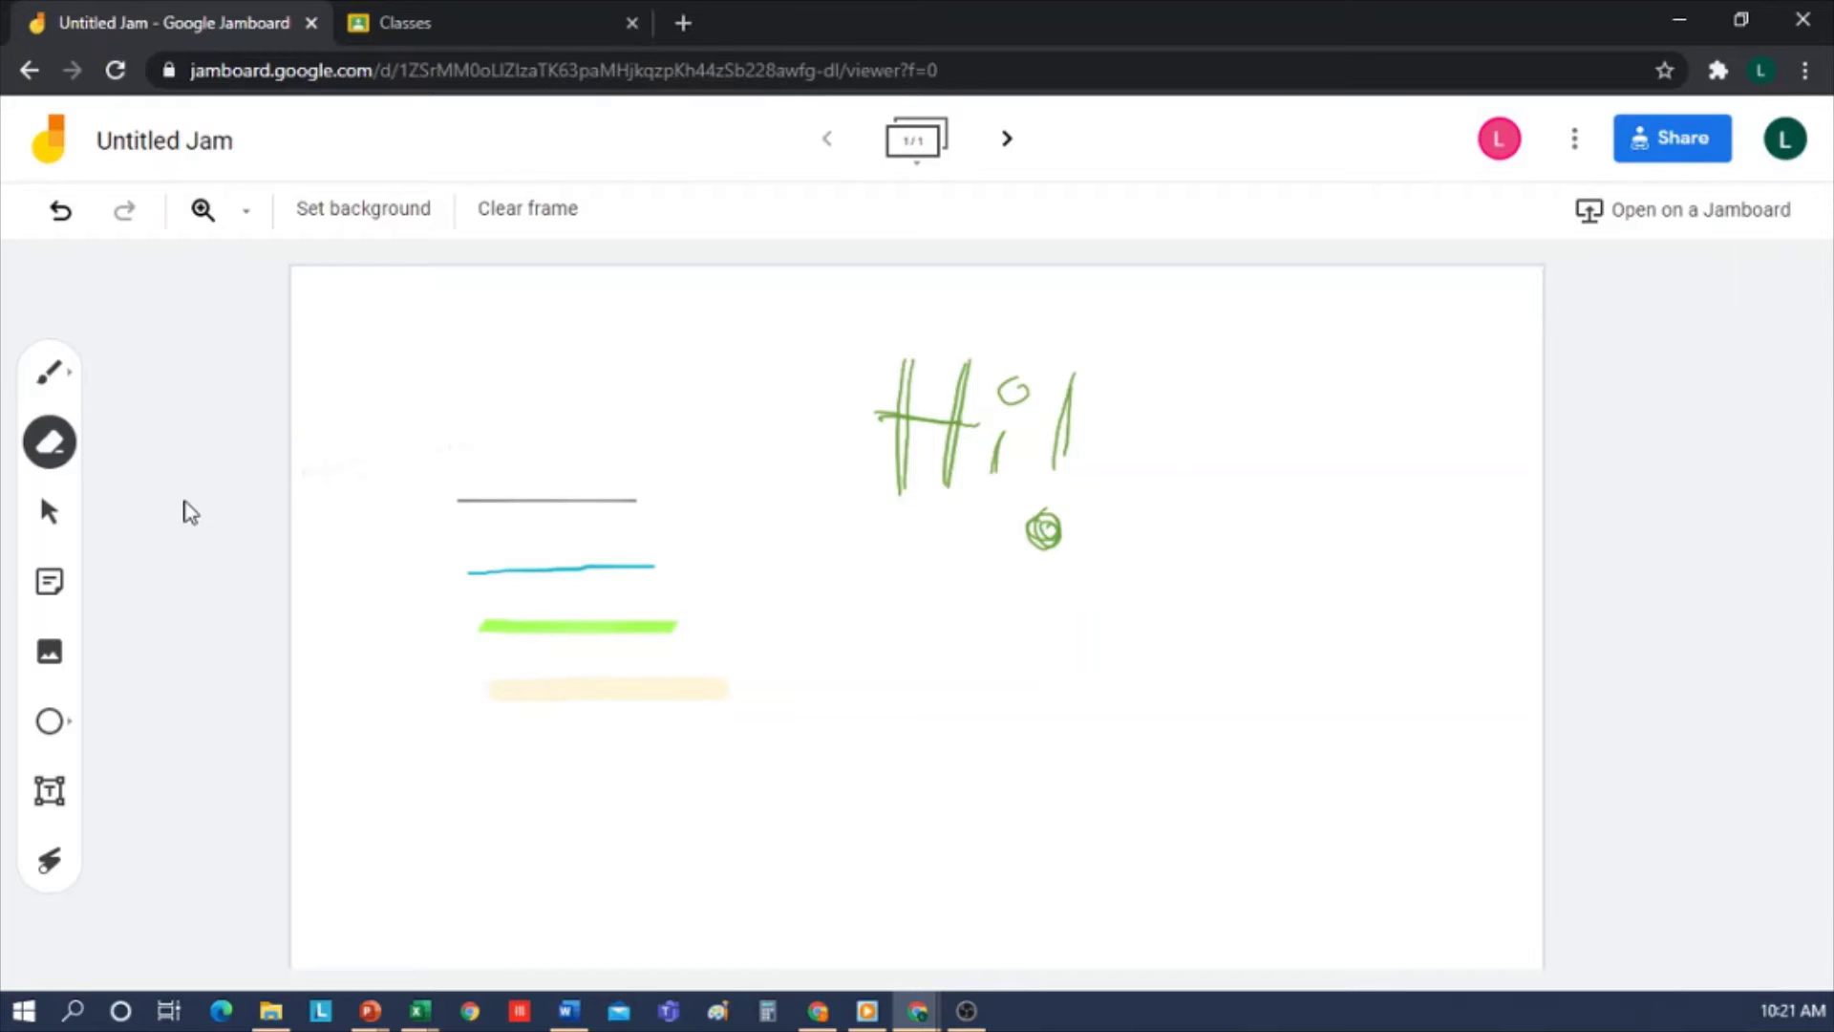
click(48, 516)
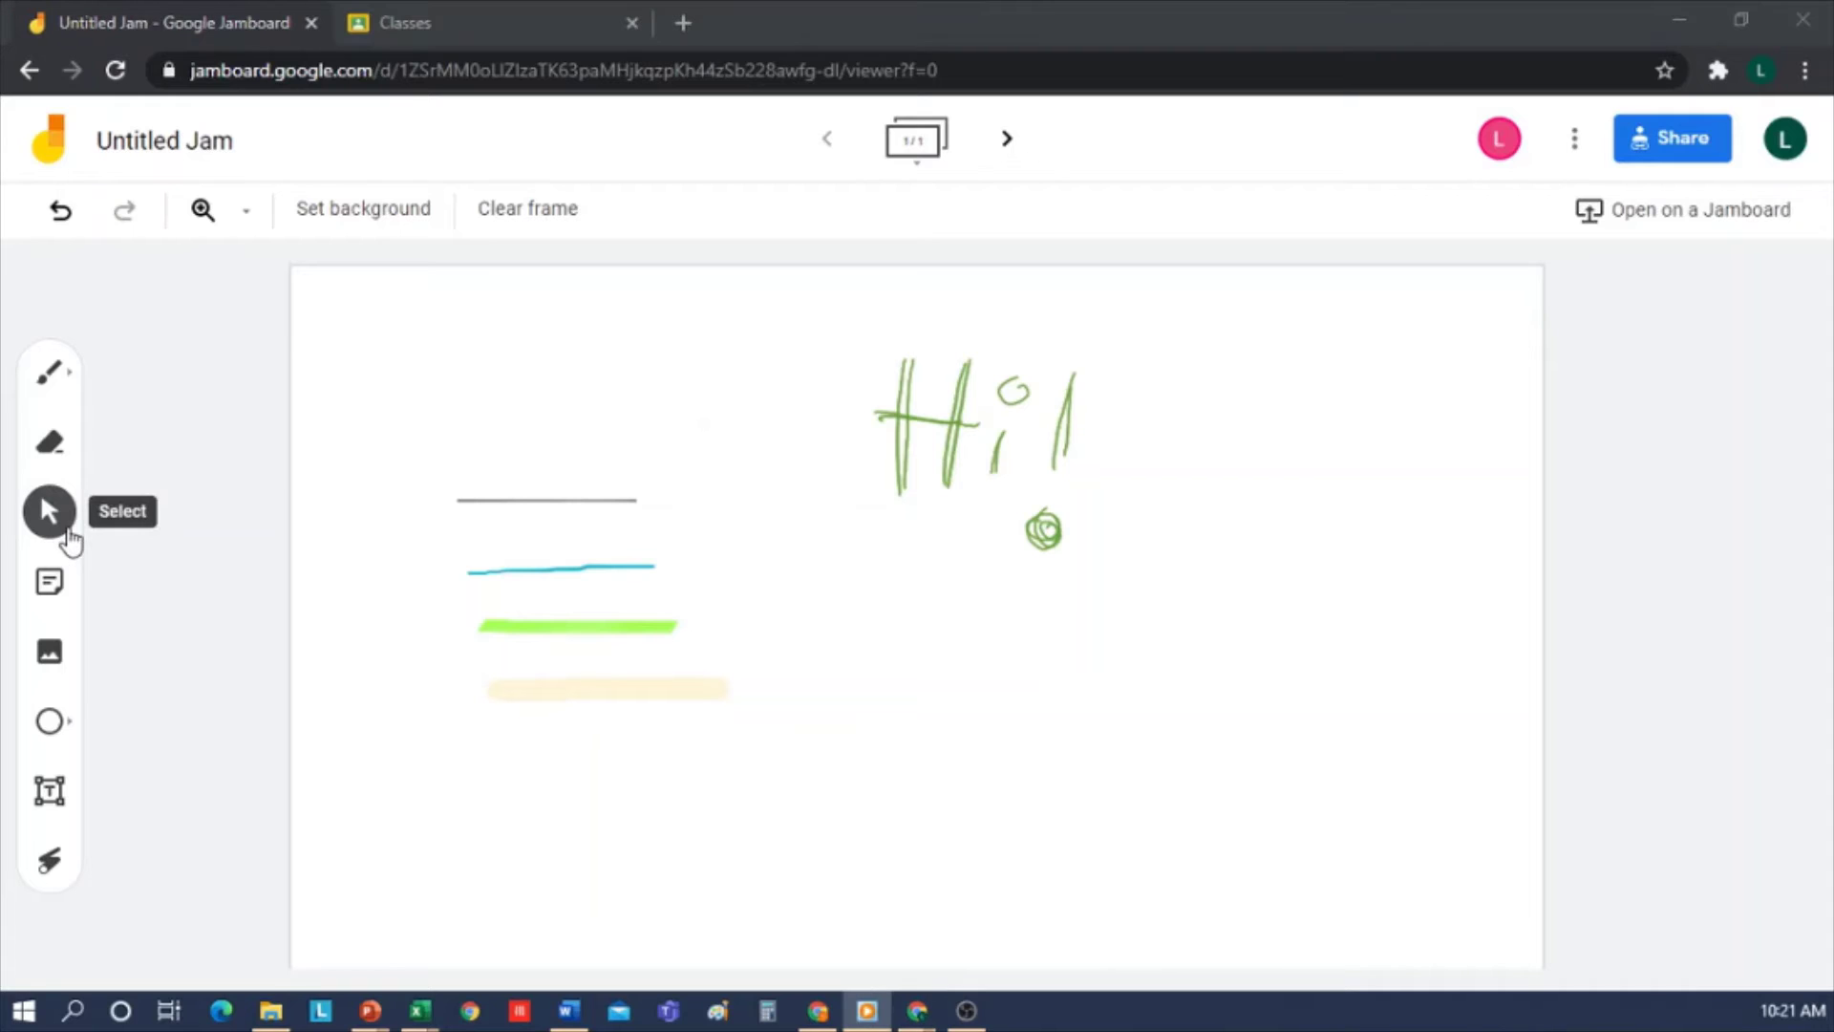
Add a yellow 'hi' sticky note and a green 'm' sticky note to the frame.
click(49, 592)
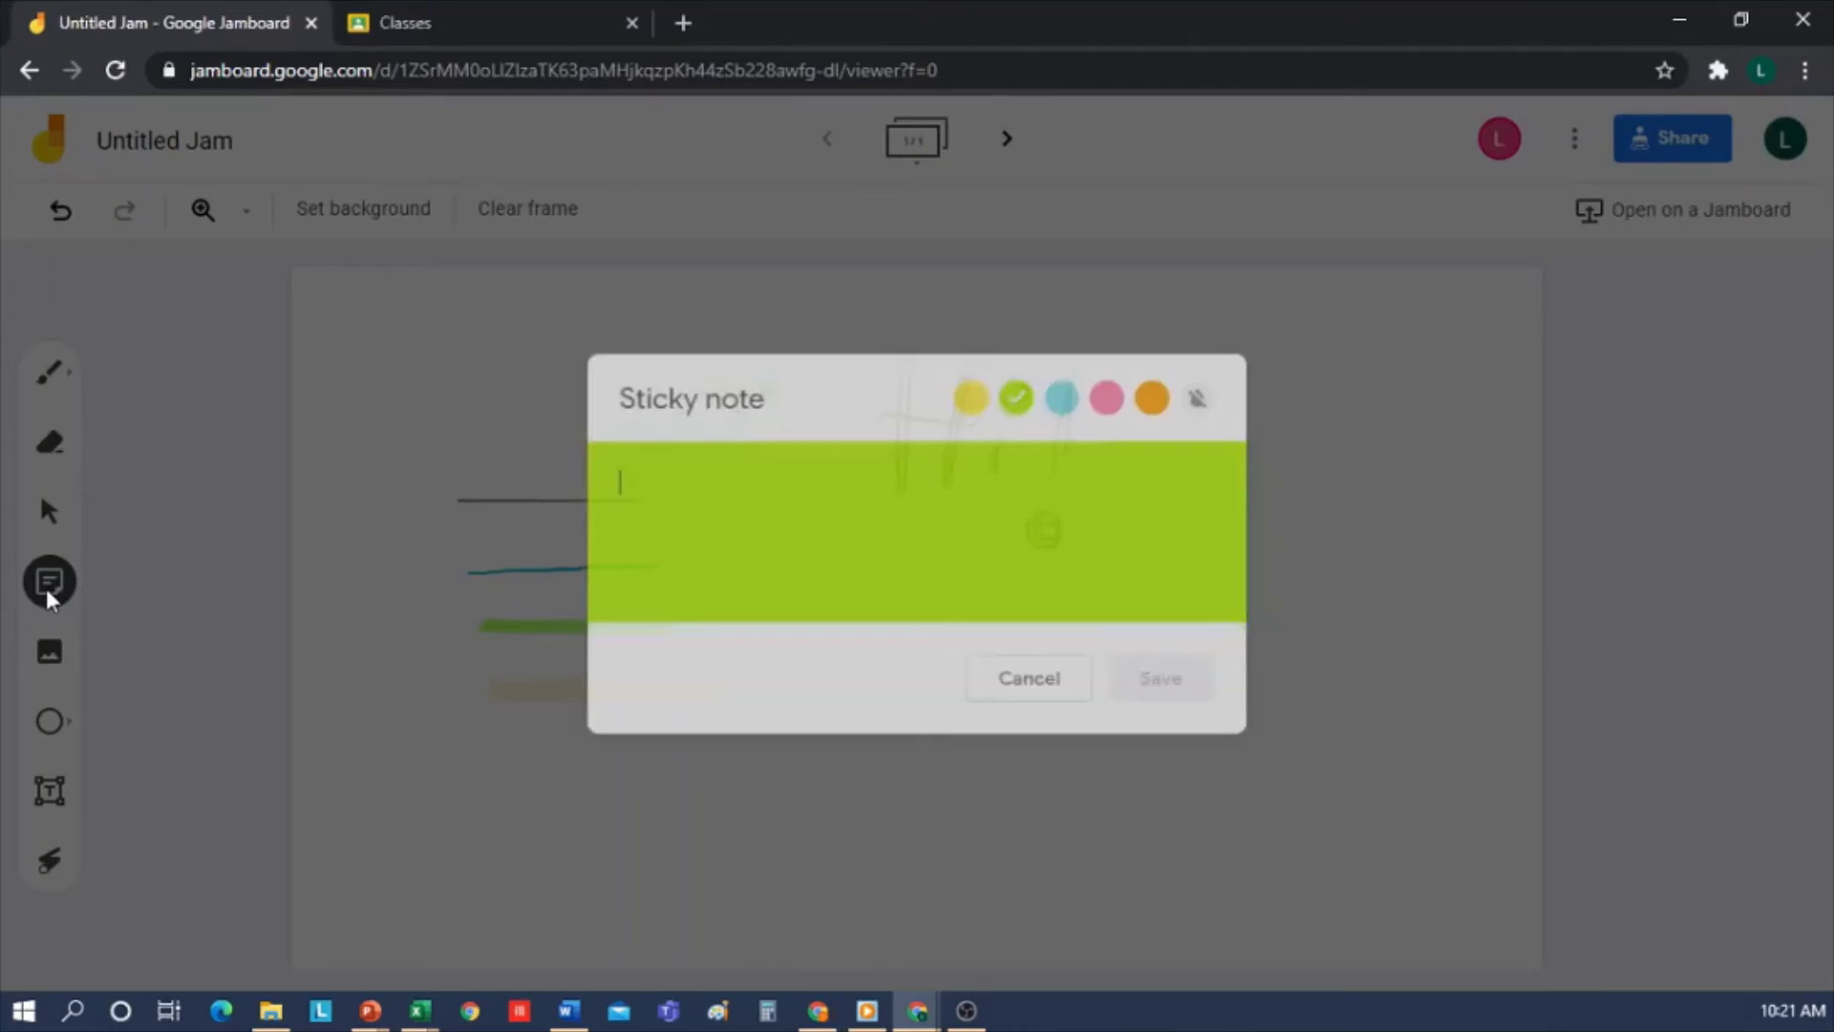
text(hi)
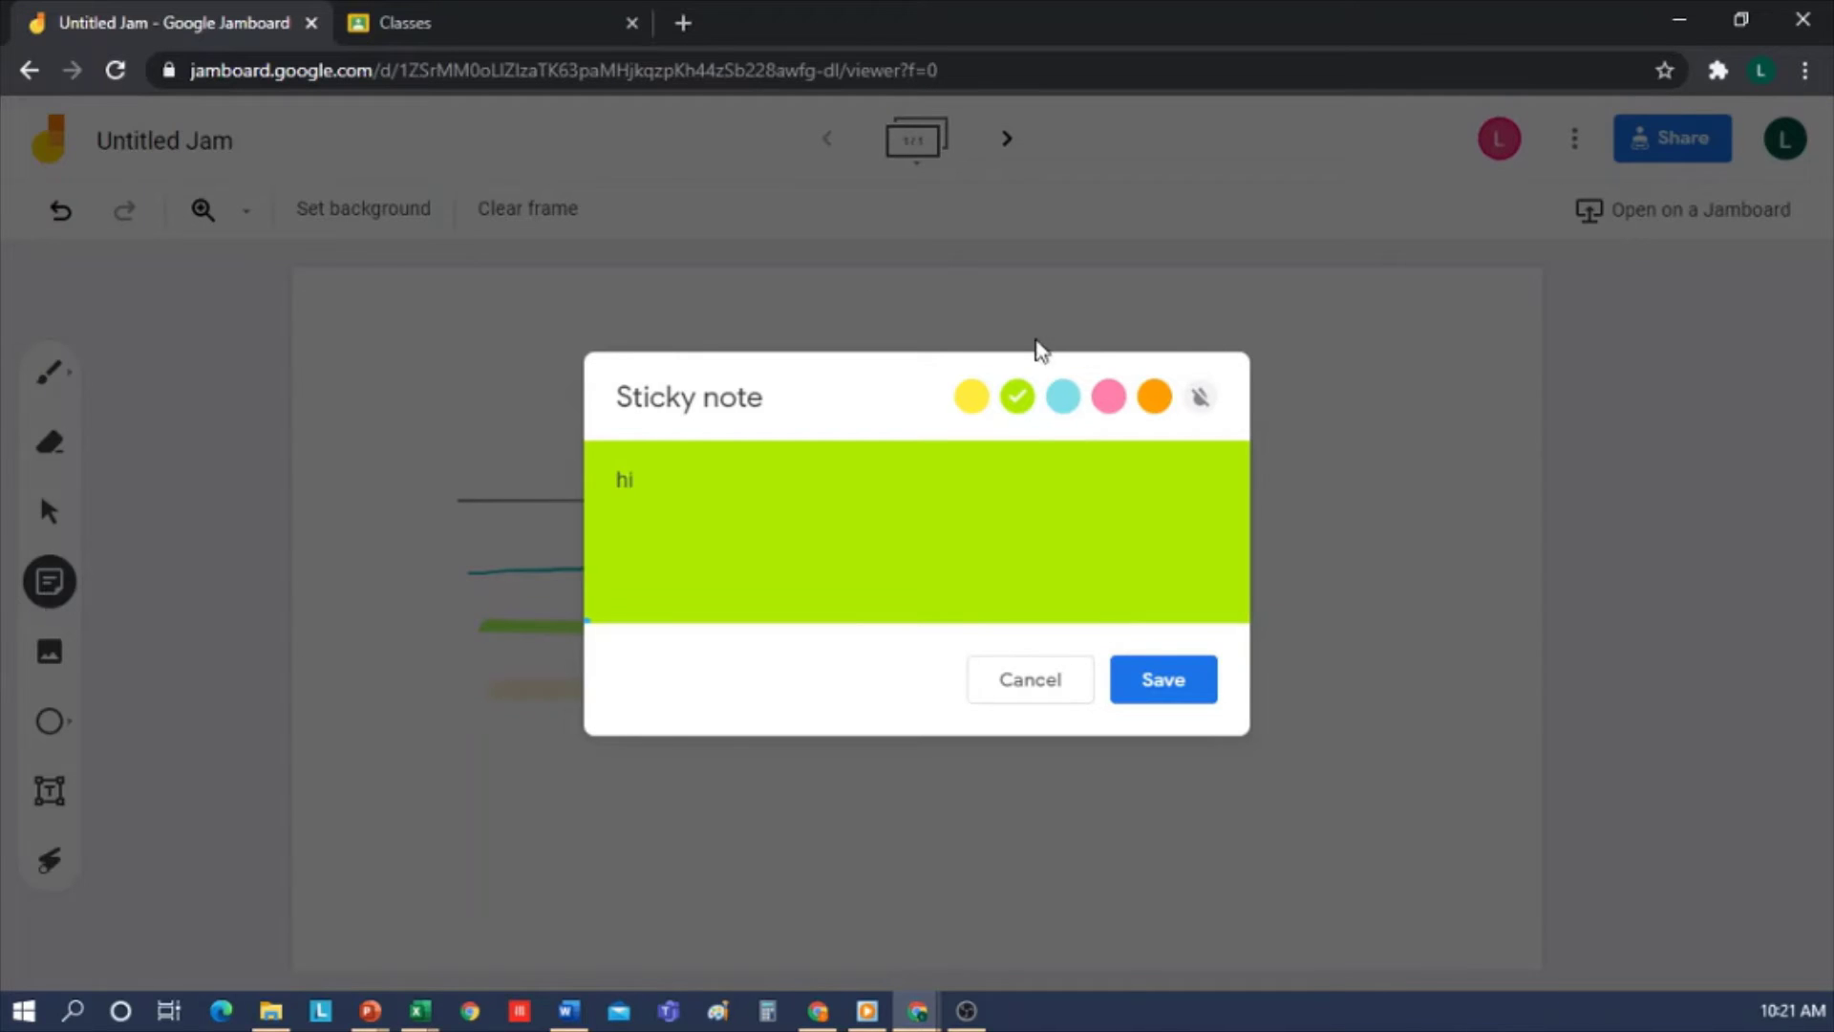
click(972, 397)
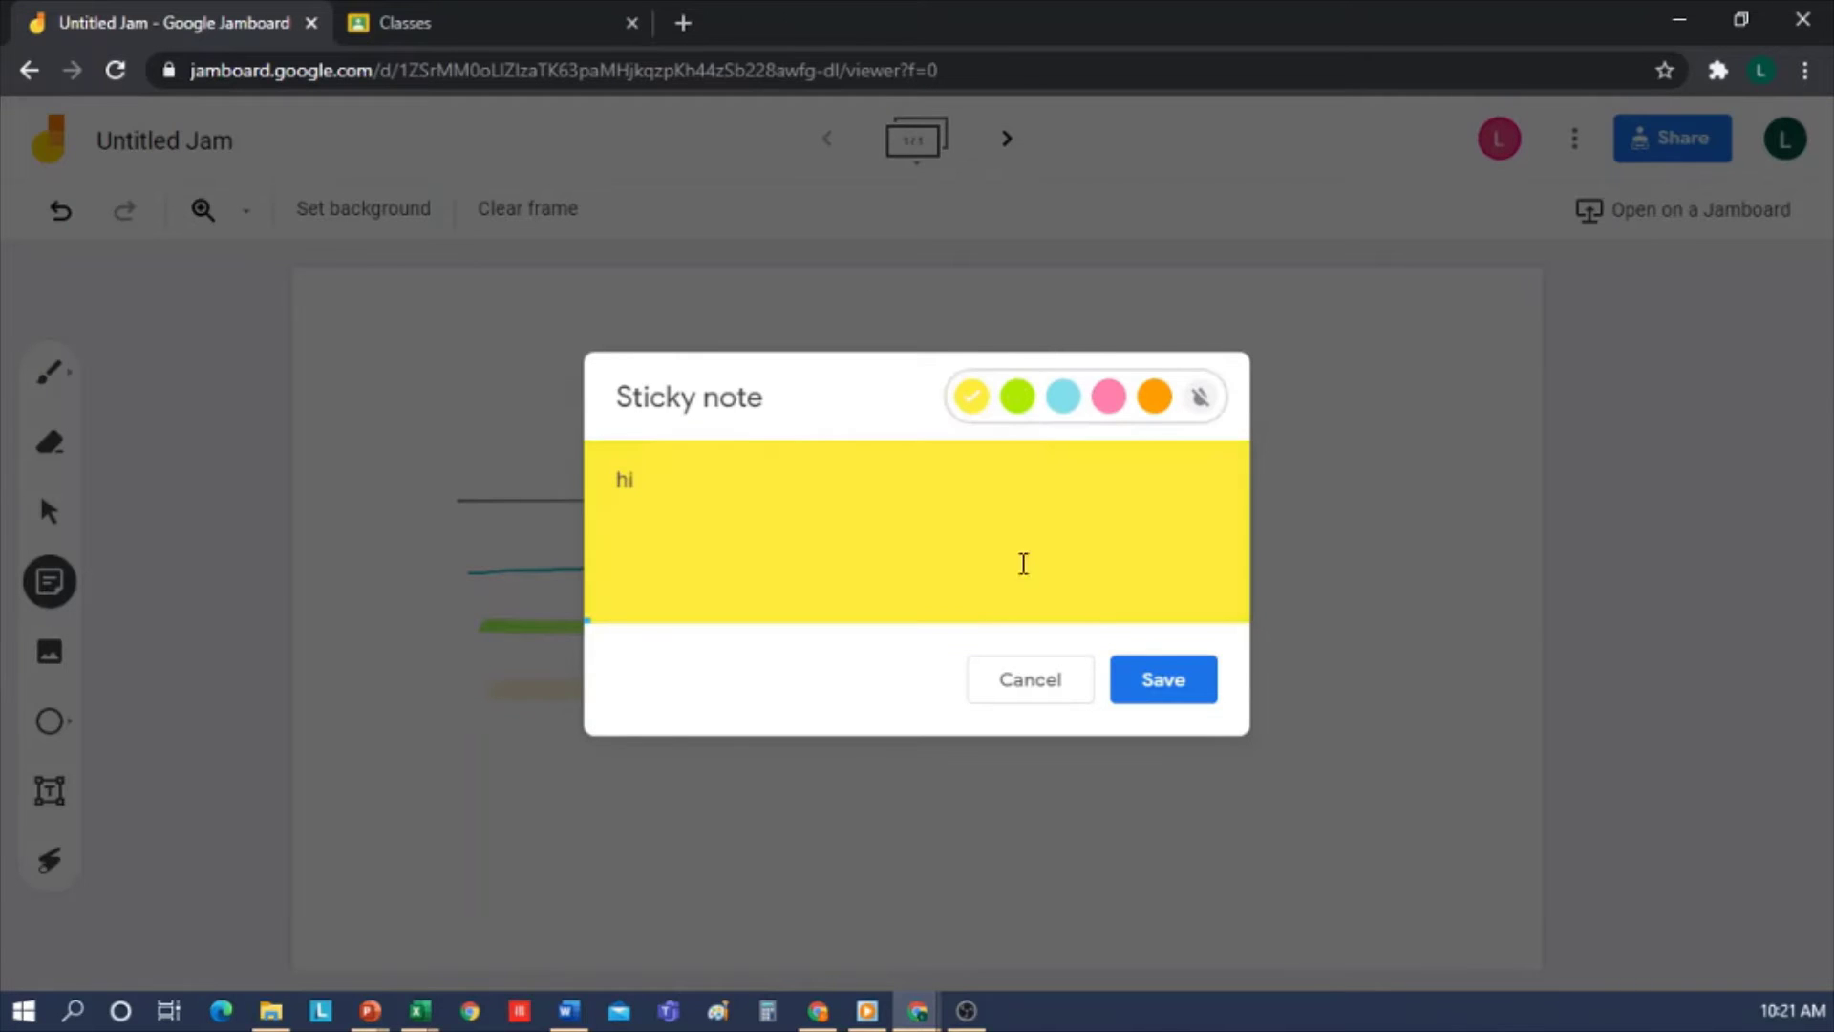
click(1163, 680)
click(1018, 397)
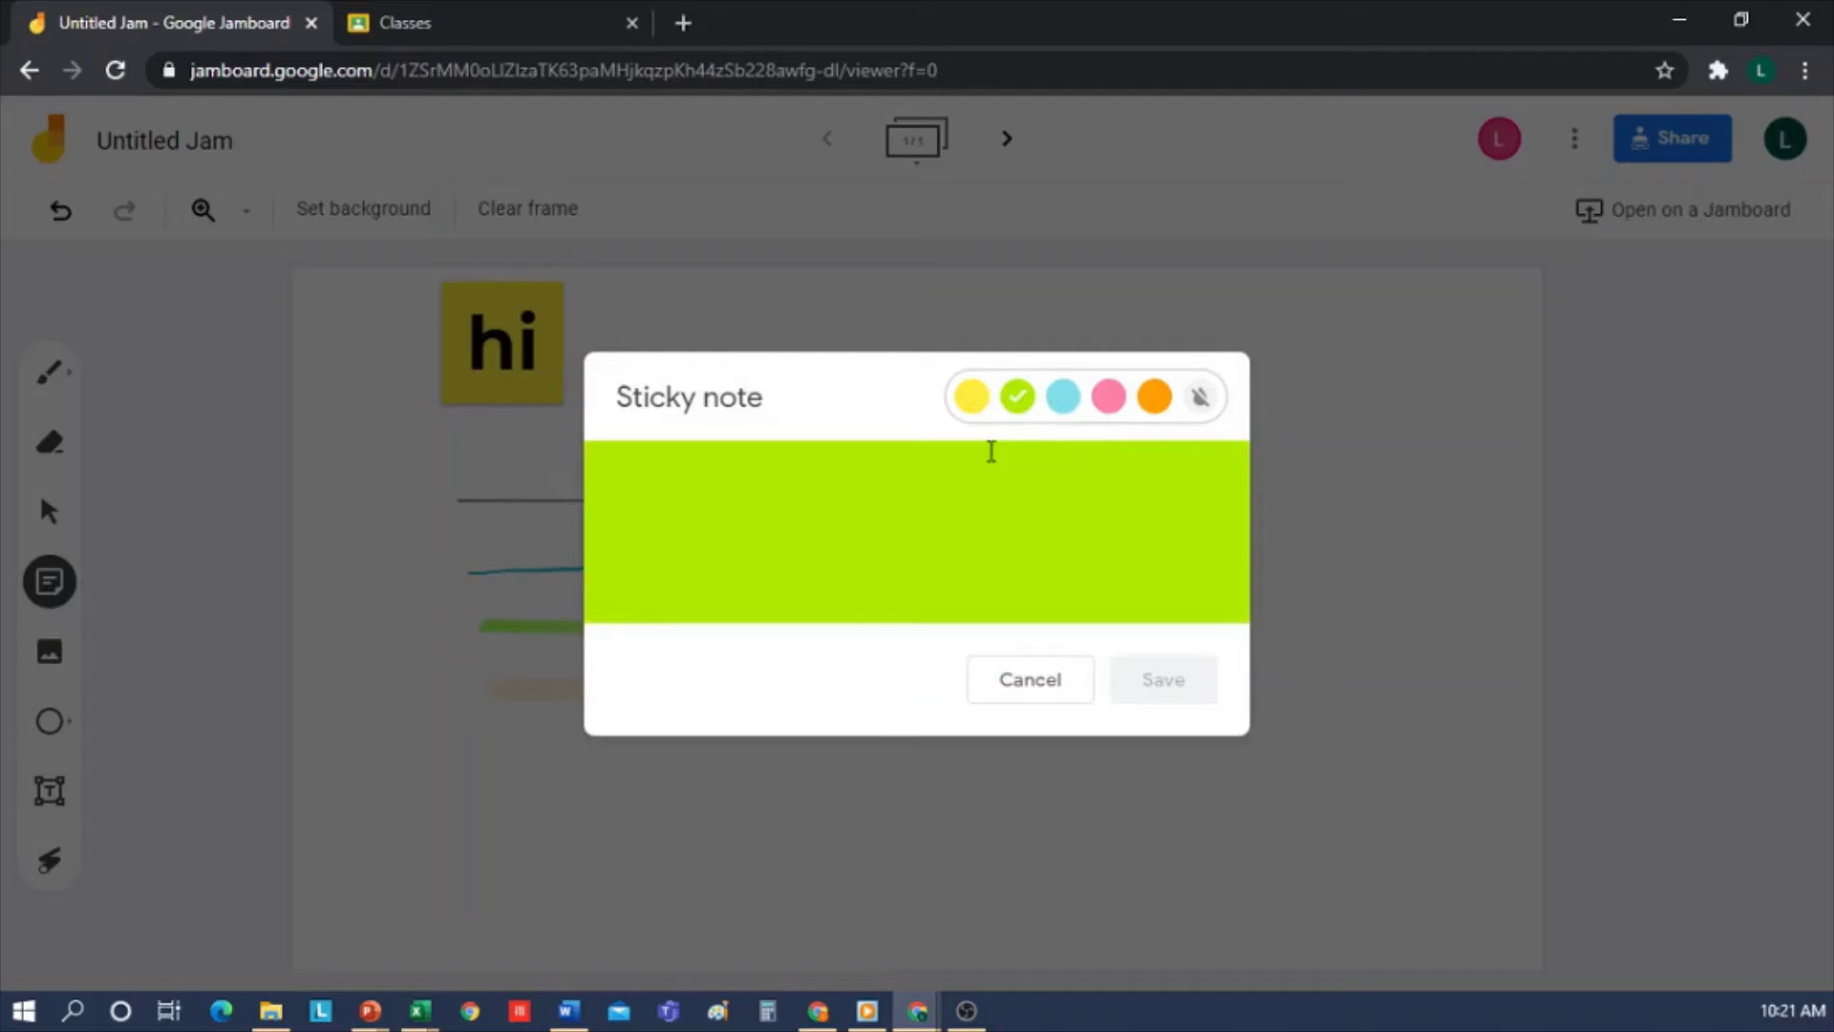
click(913, 495)
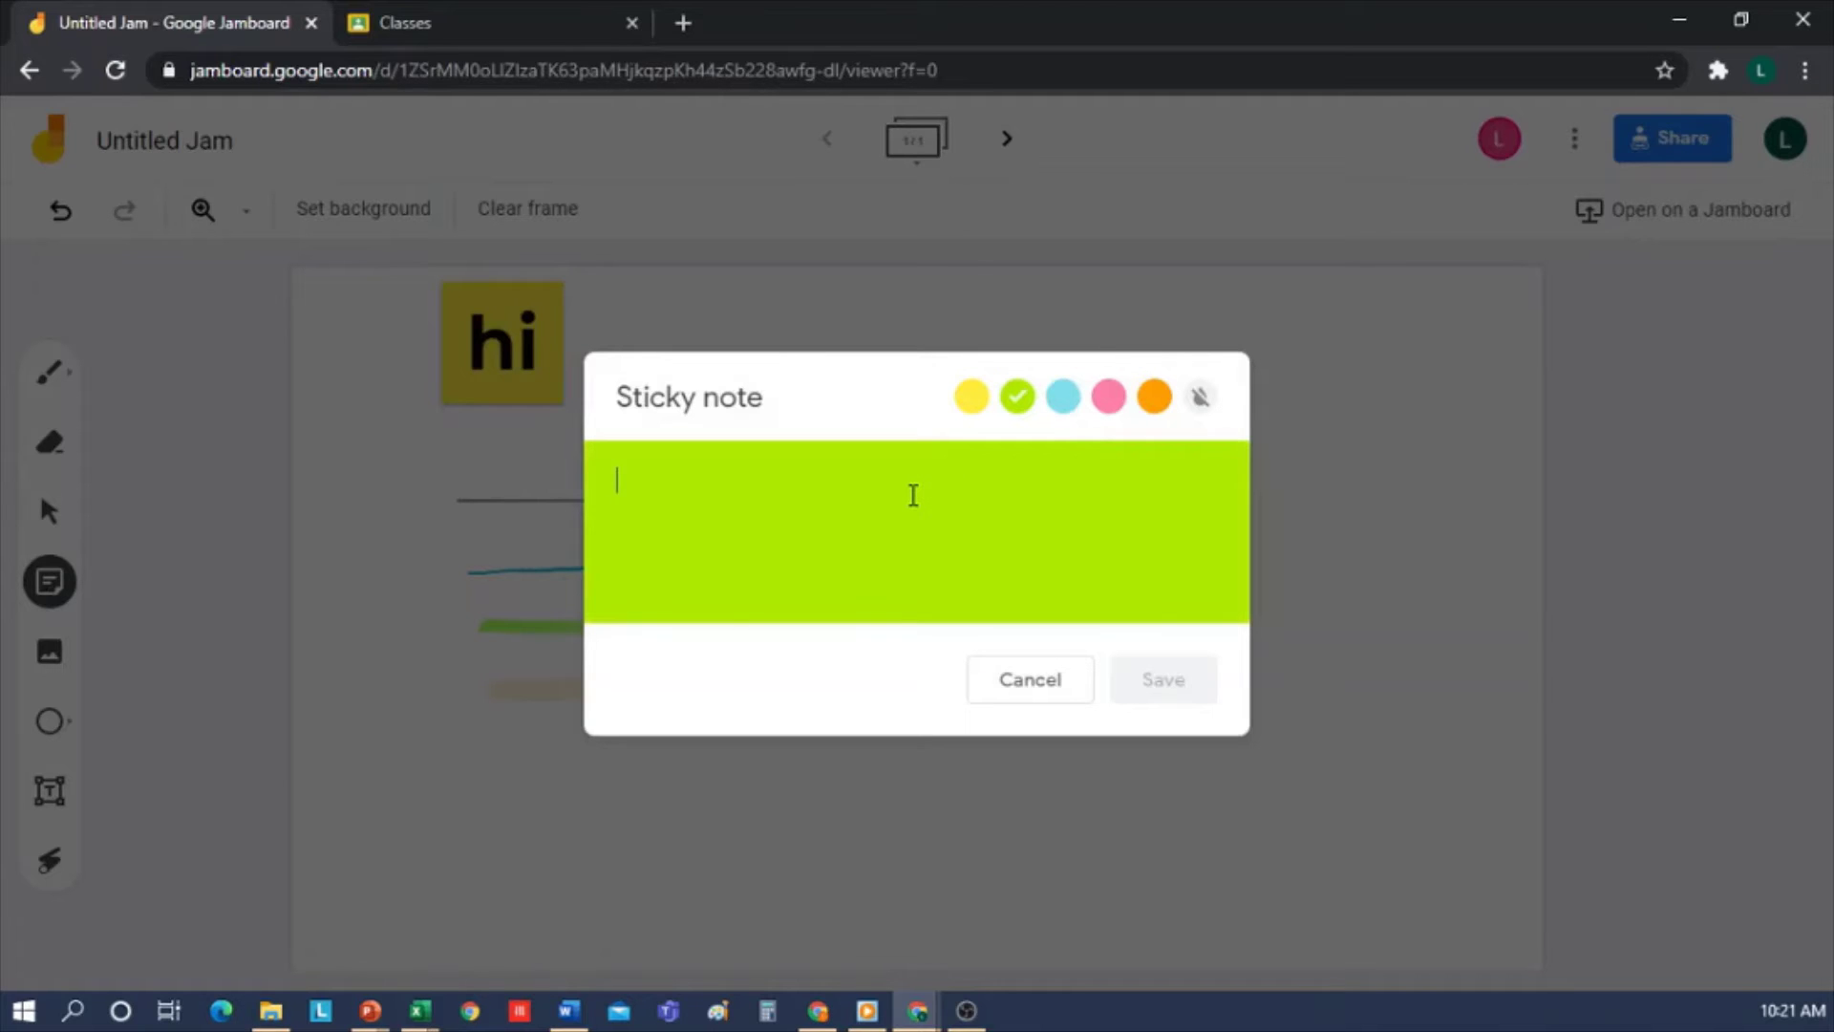
text(m)
click(1182, 685)
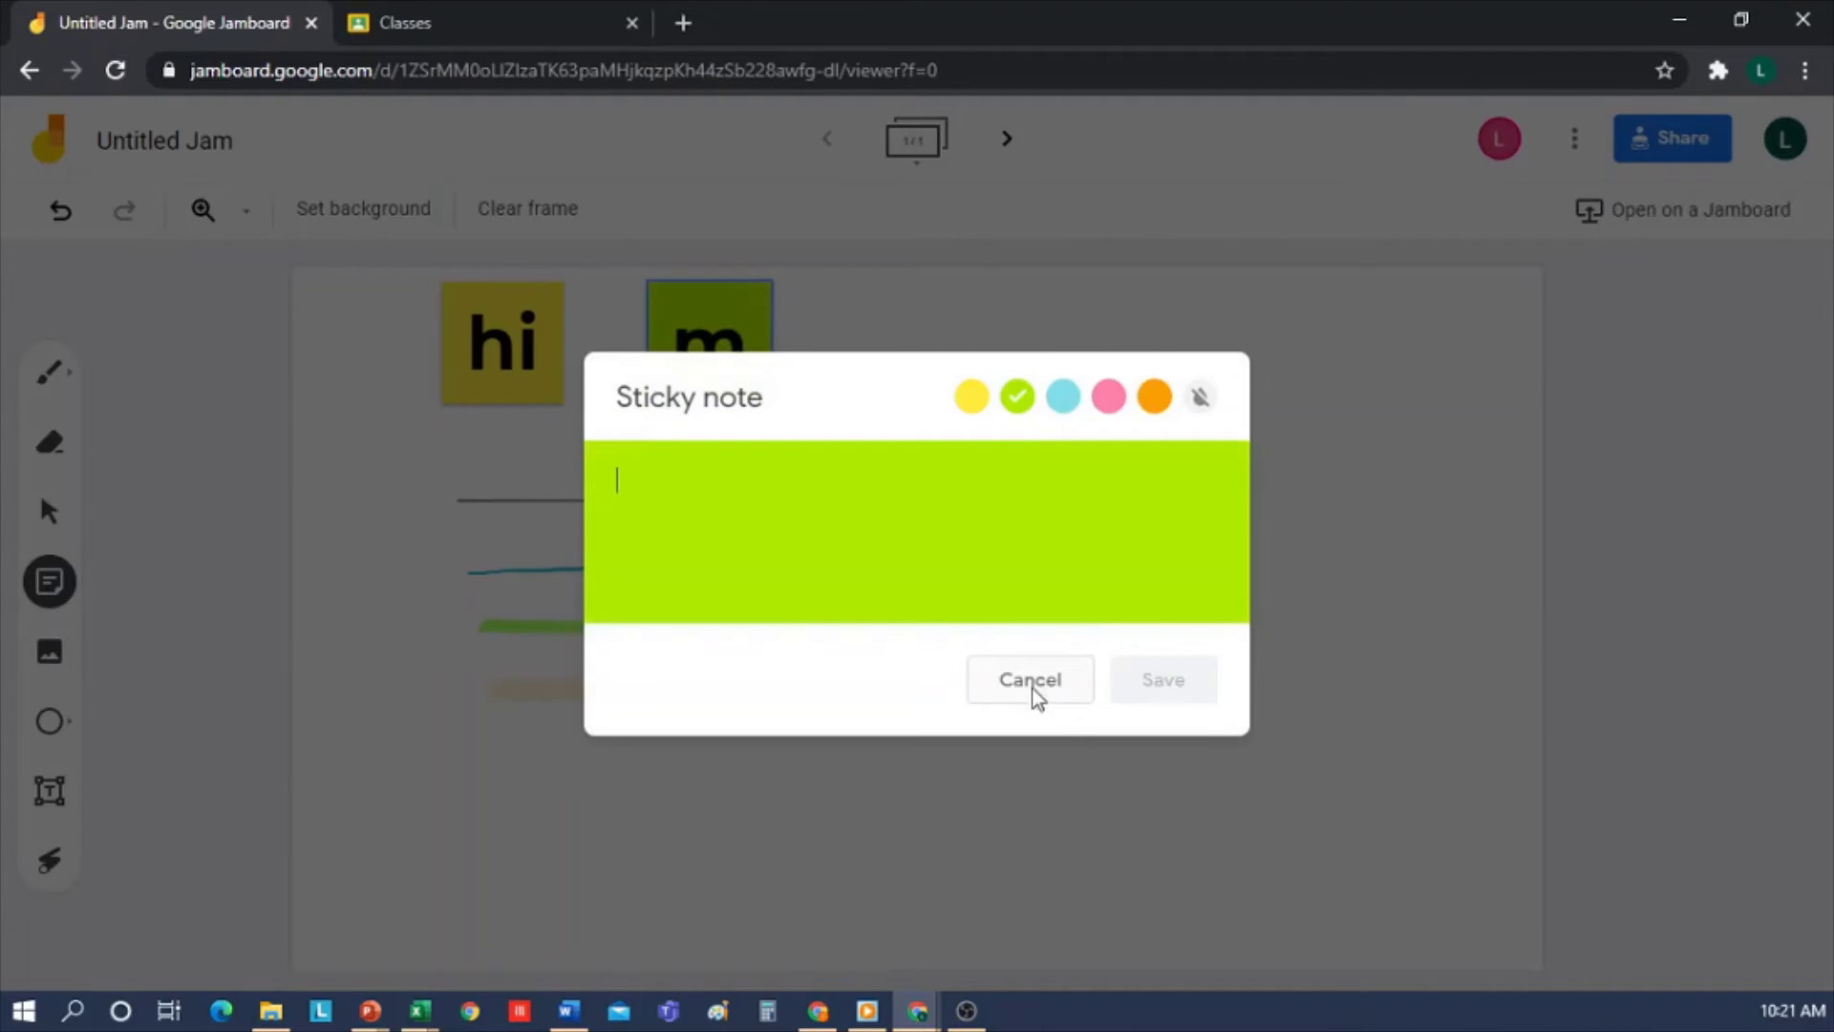
click(1032, 681)
Move the 'hi' note down-left, enlarge it and rotate it diagonally.
click(495, 361)
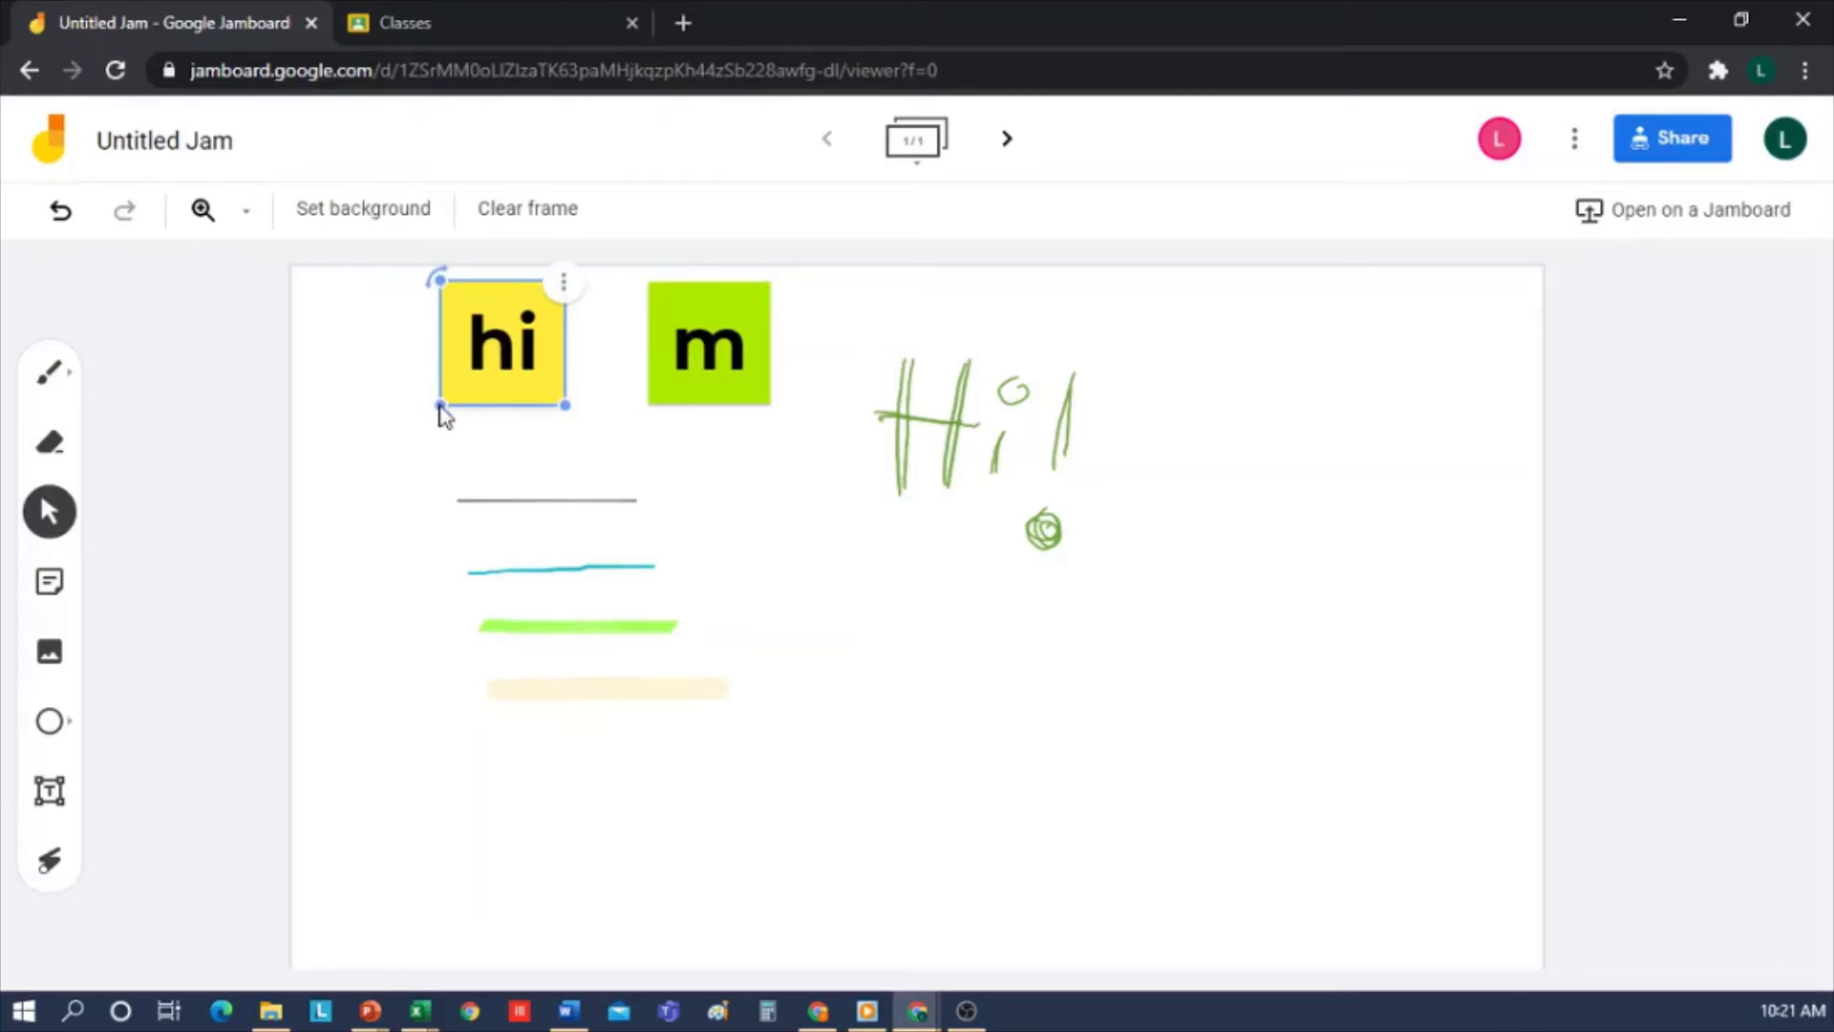
click(50, 516)
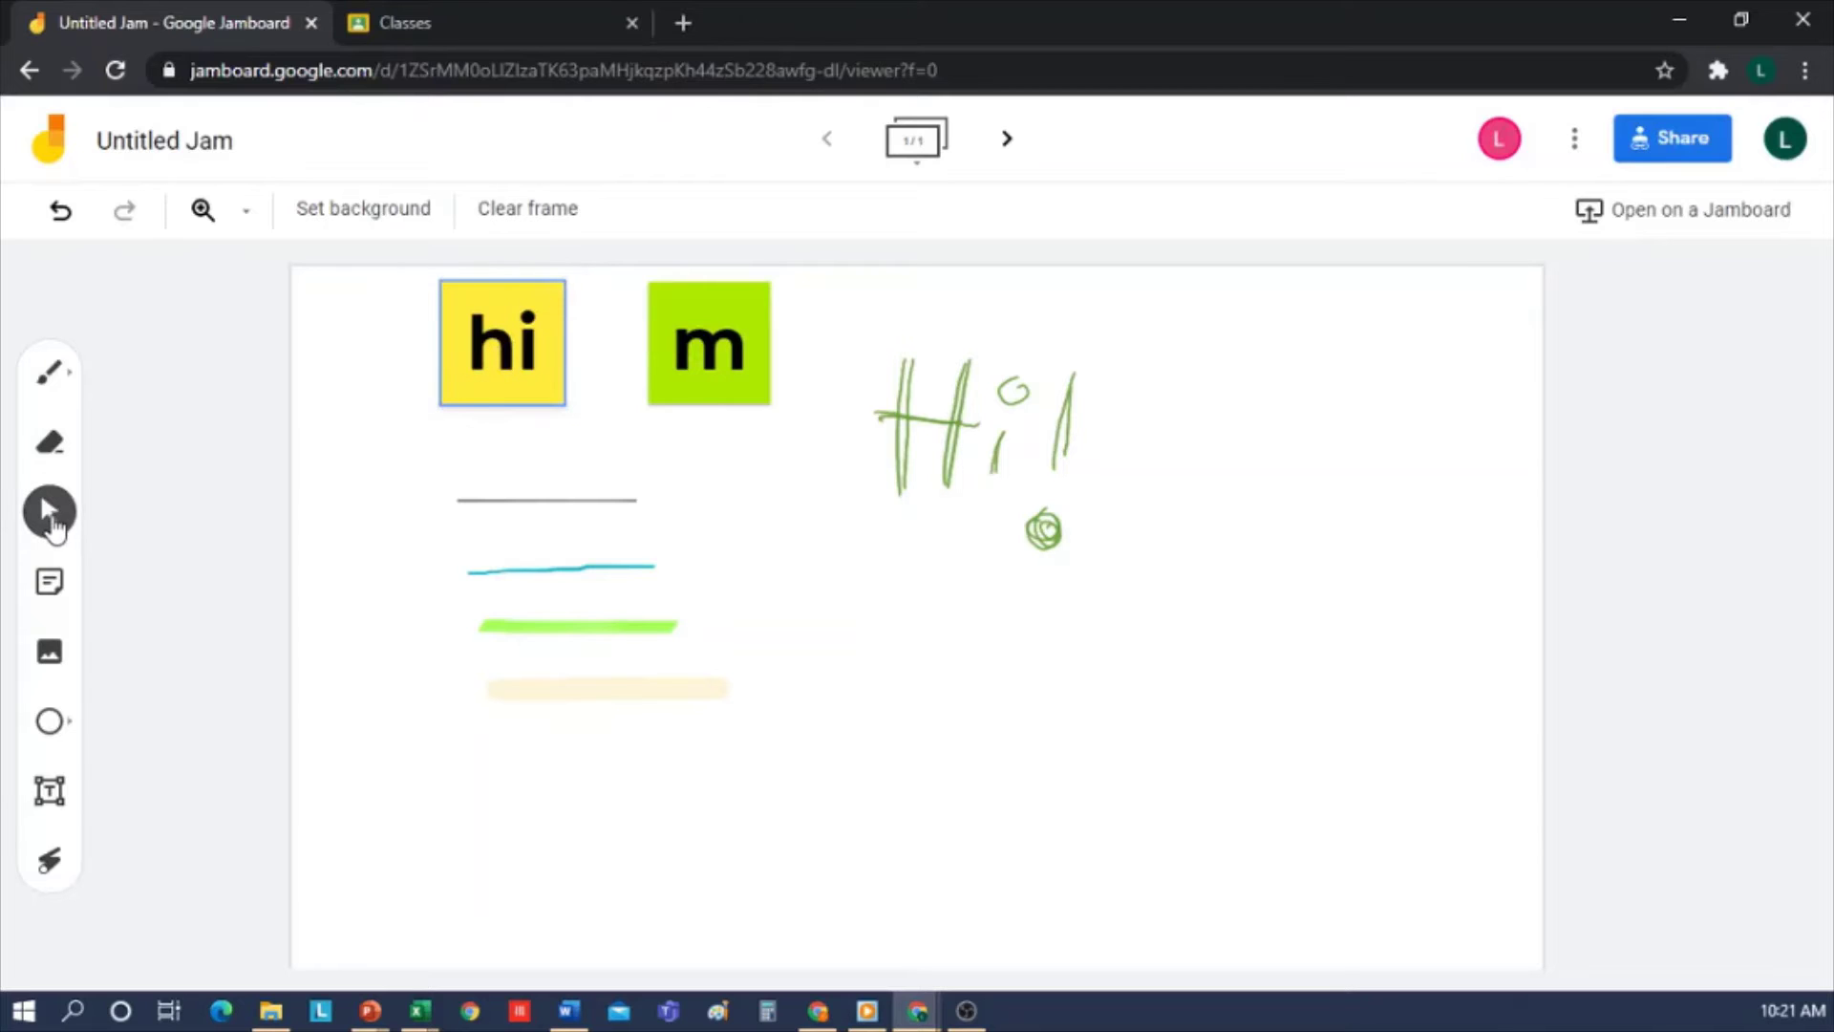
click(462, 366)
drag(462, 376, 313, 590)
drag(309, 407, 408, 378)
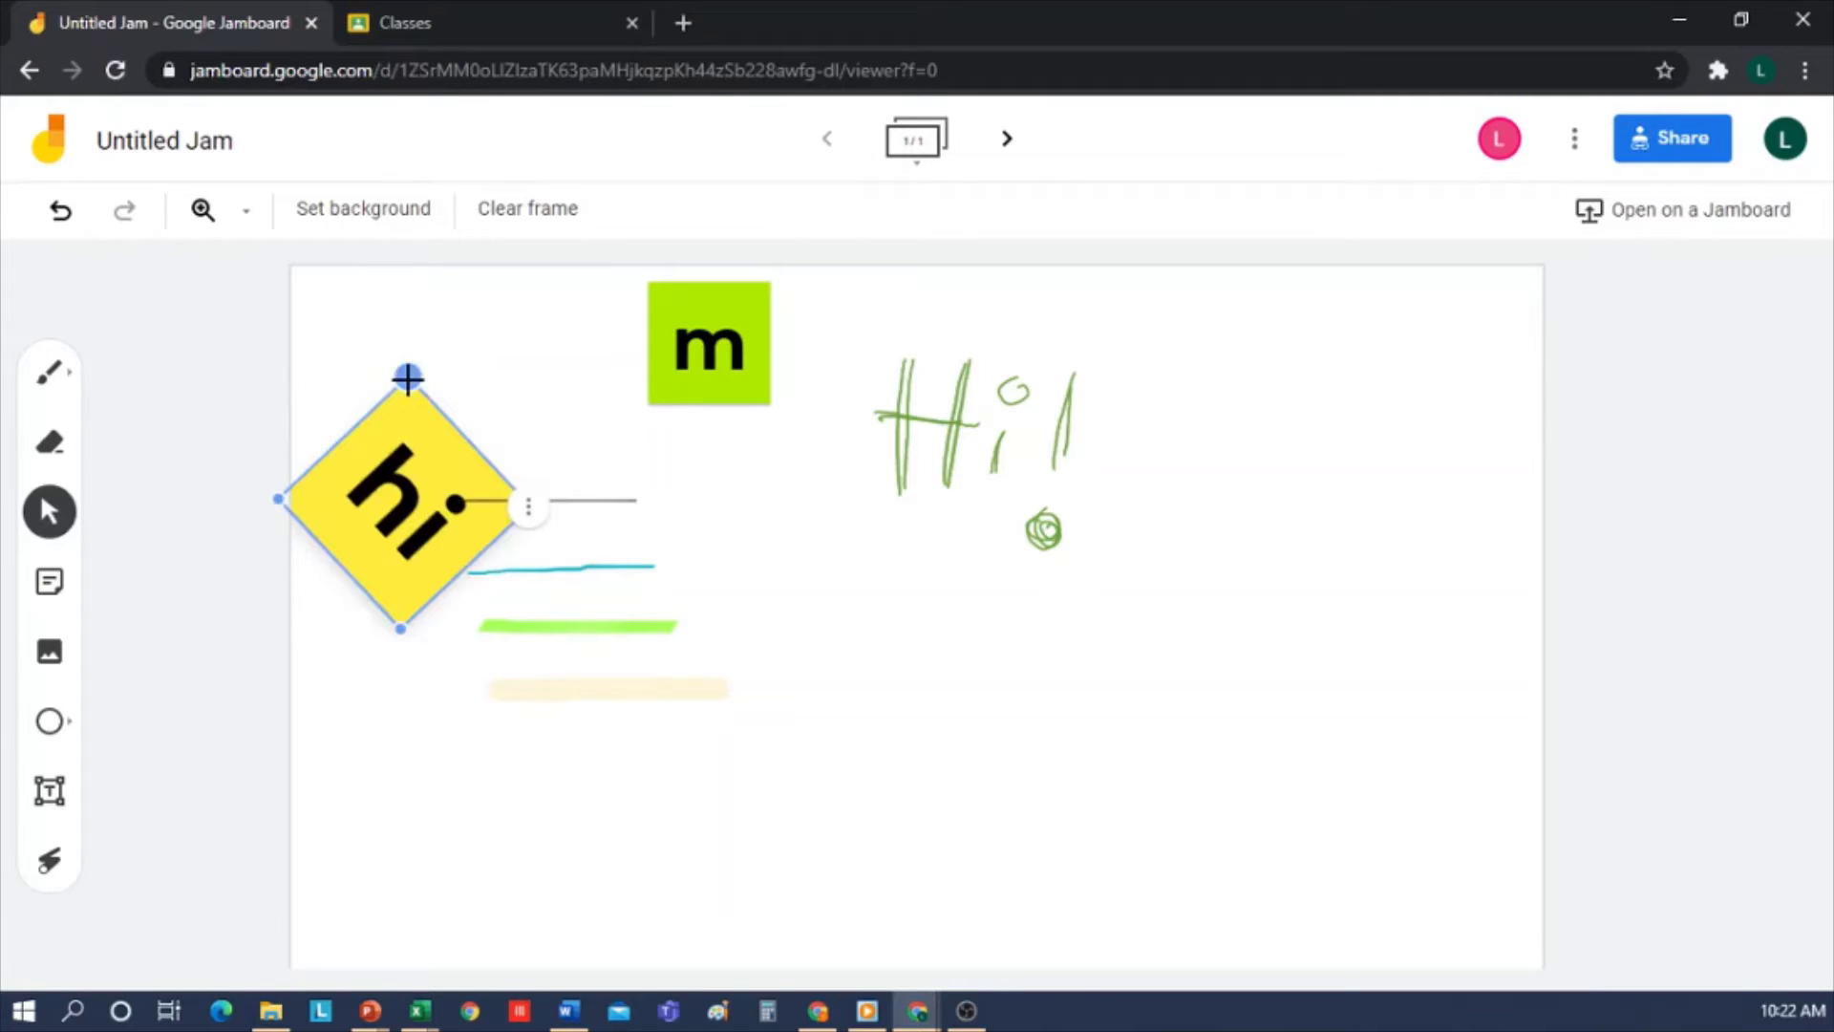
Show the context actions and Order options for the green 'm' note.
click(757, 347)
right_click(764, 296)
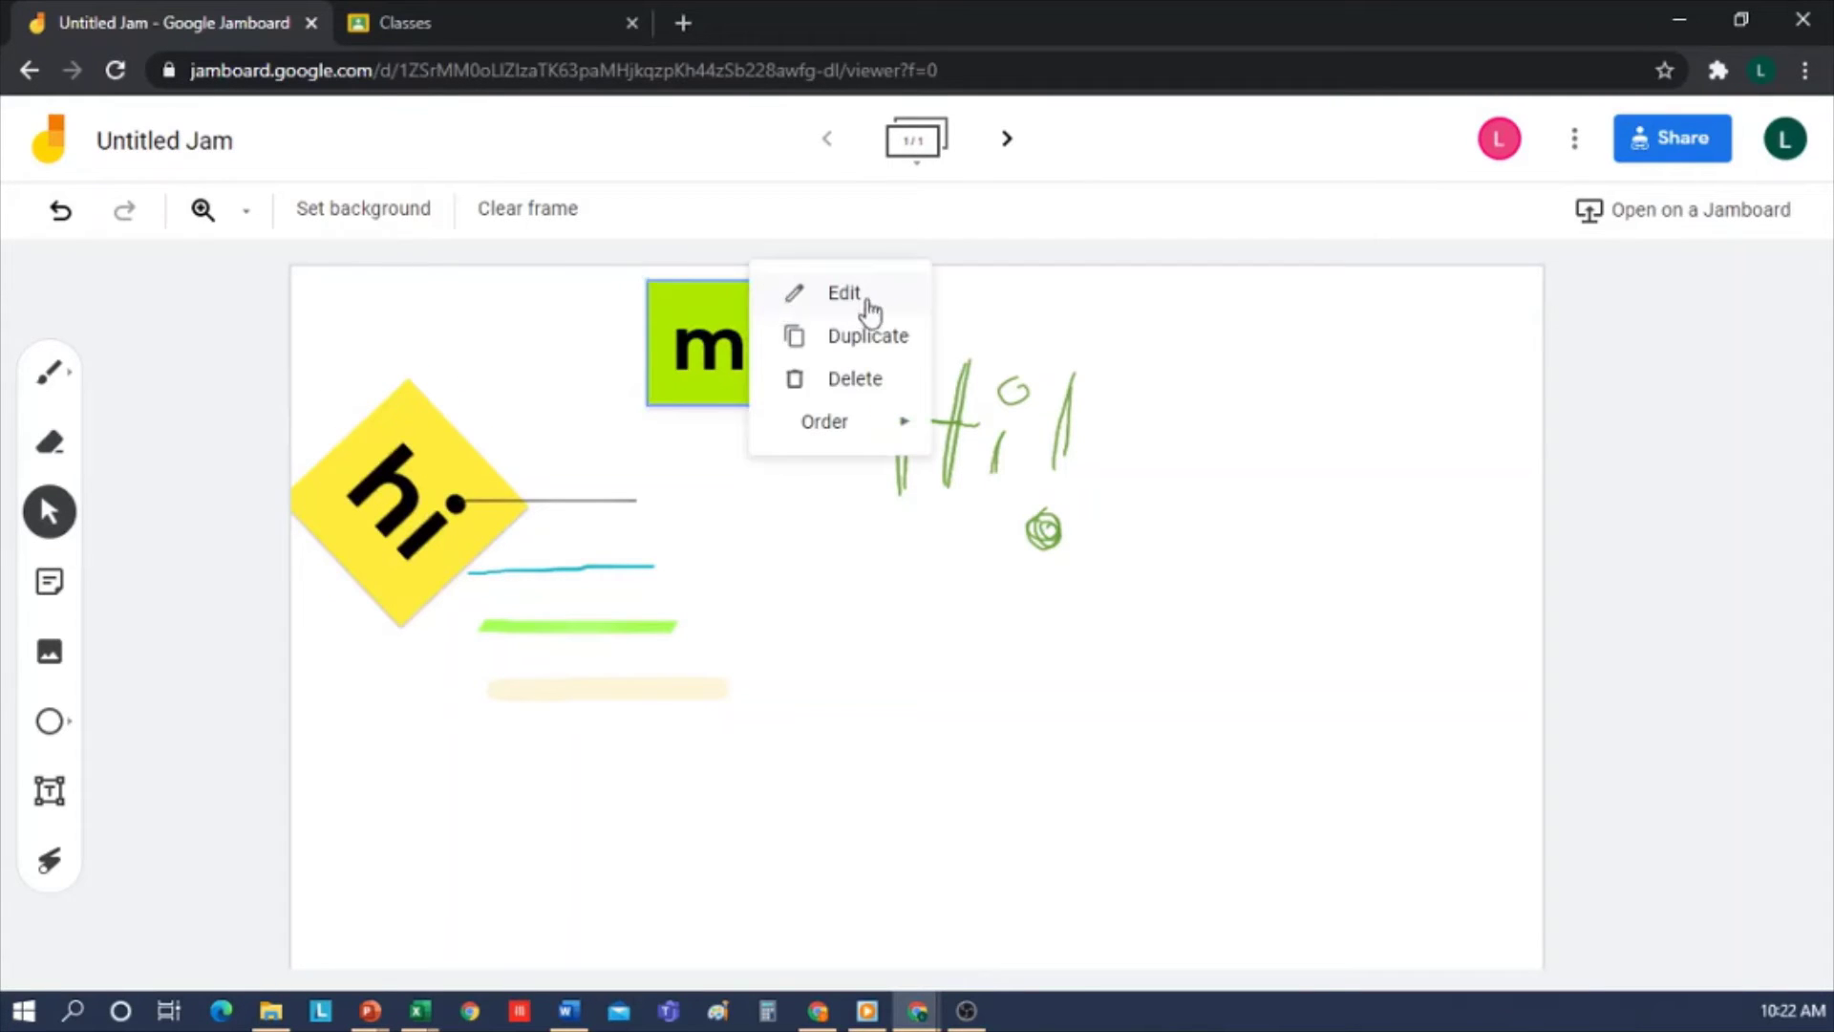
mouse_move(911, 430)
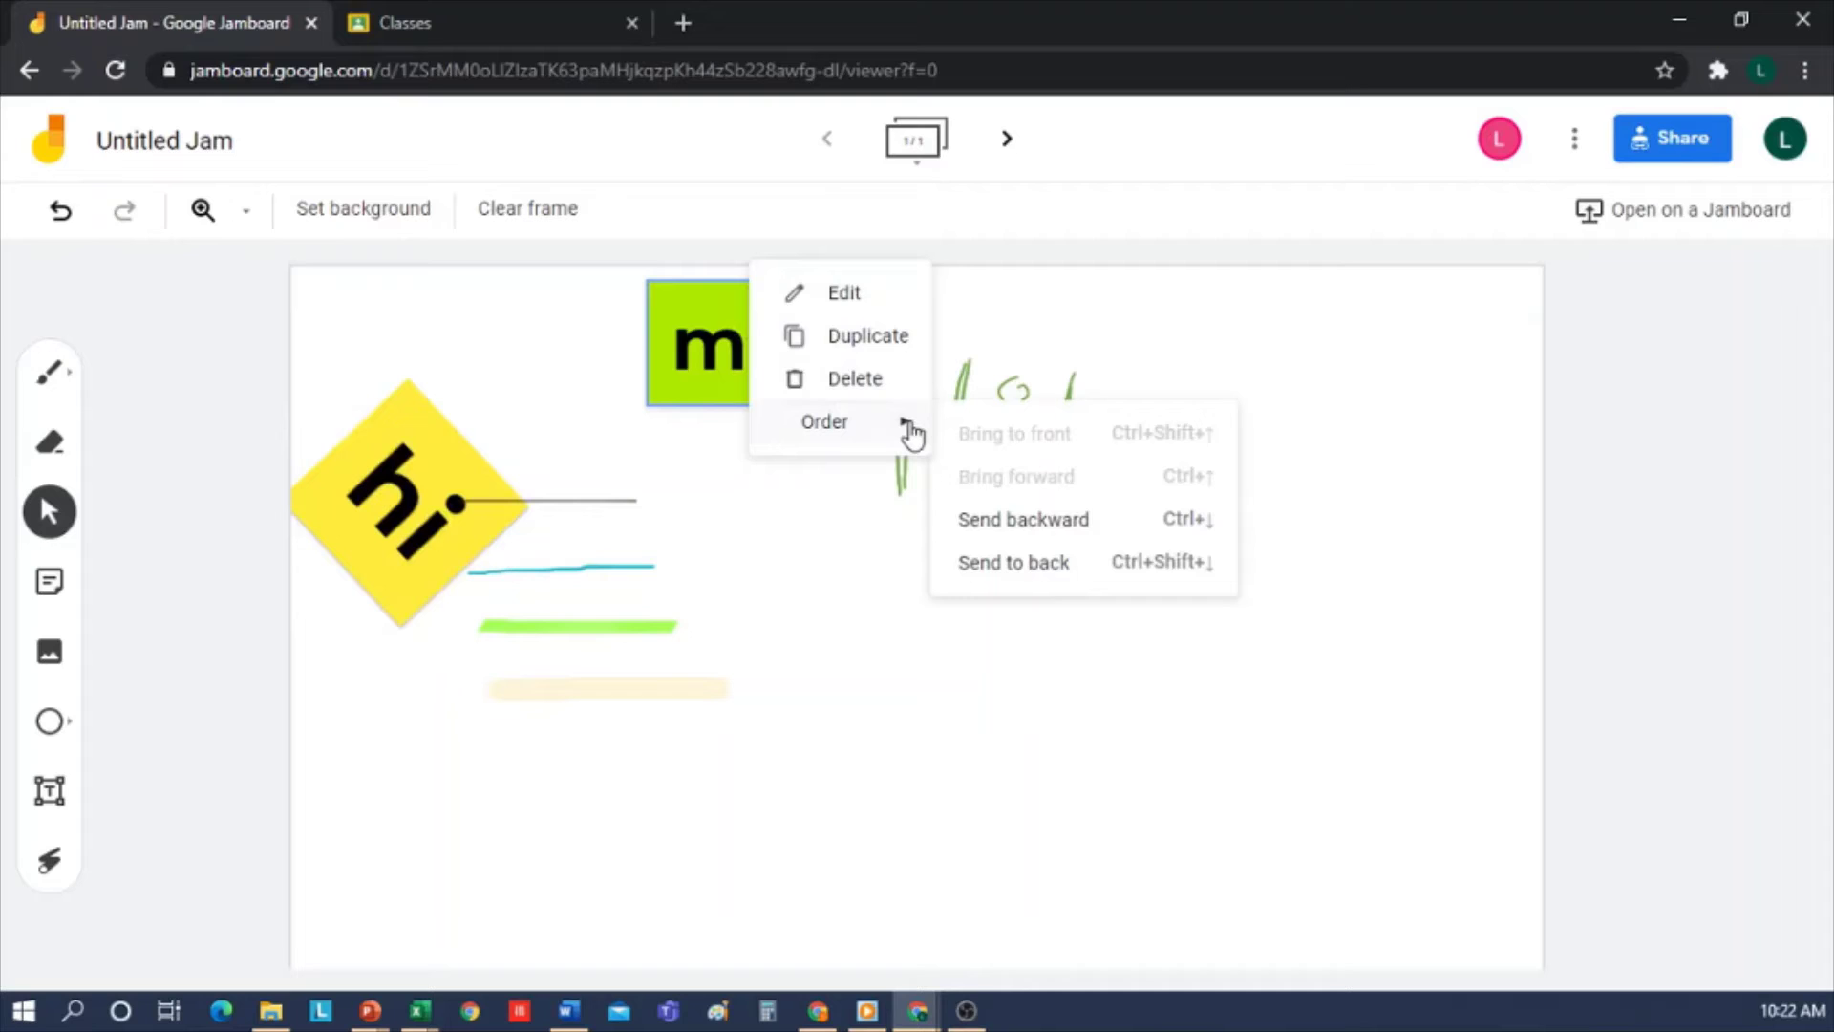
Insert an outline map from a Google Image Search for 'world map in black and white'.
click(840, 517)
click(49, 657)
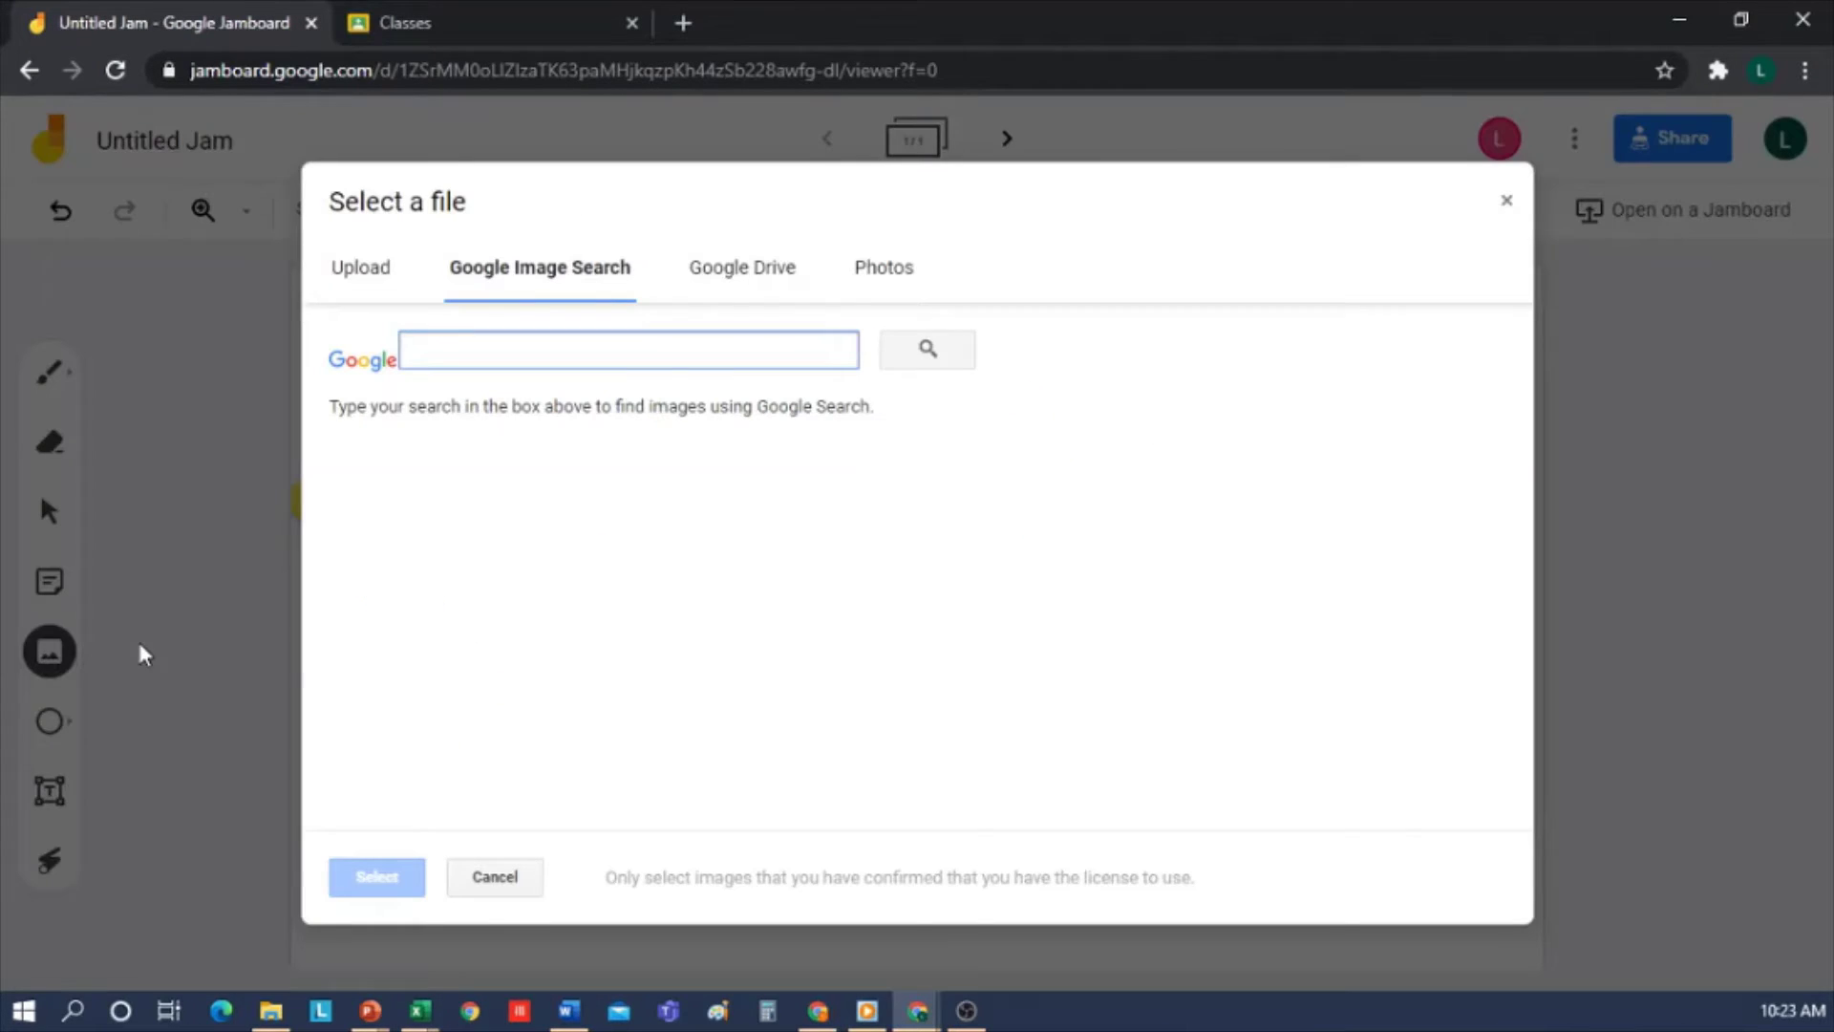
click(361, 280)
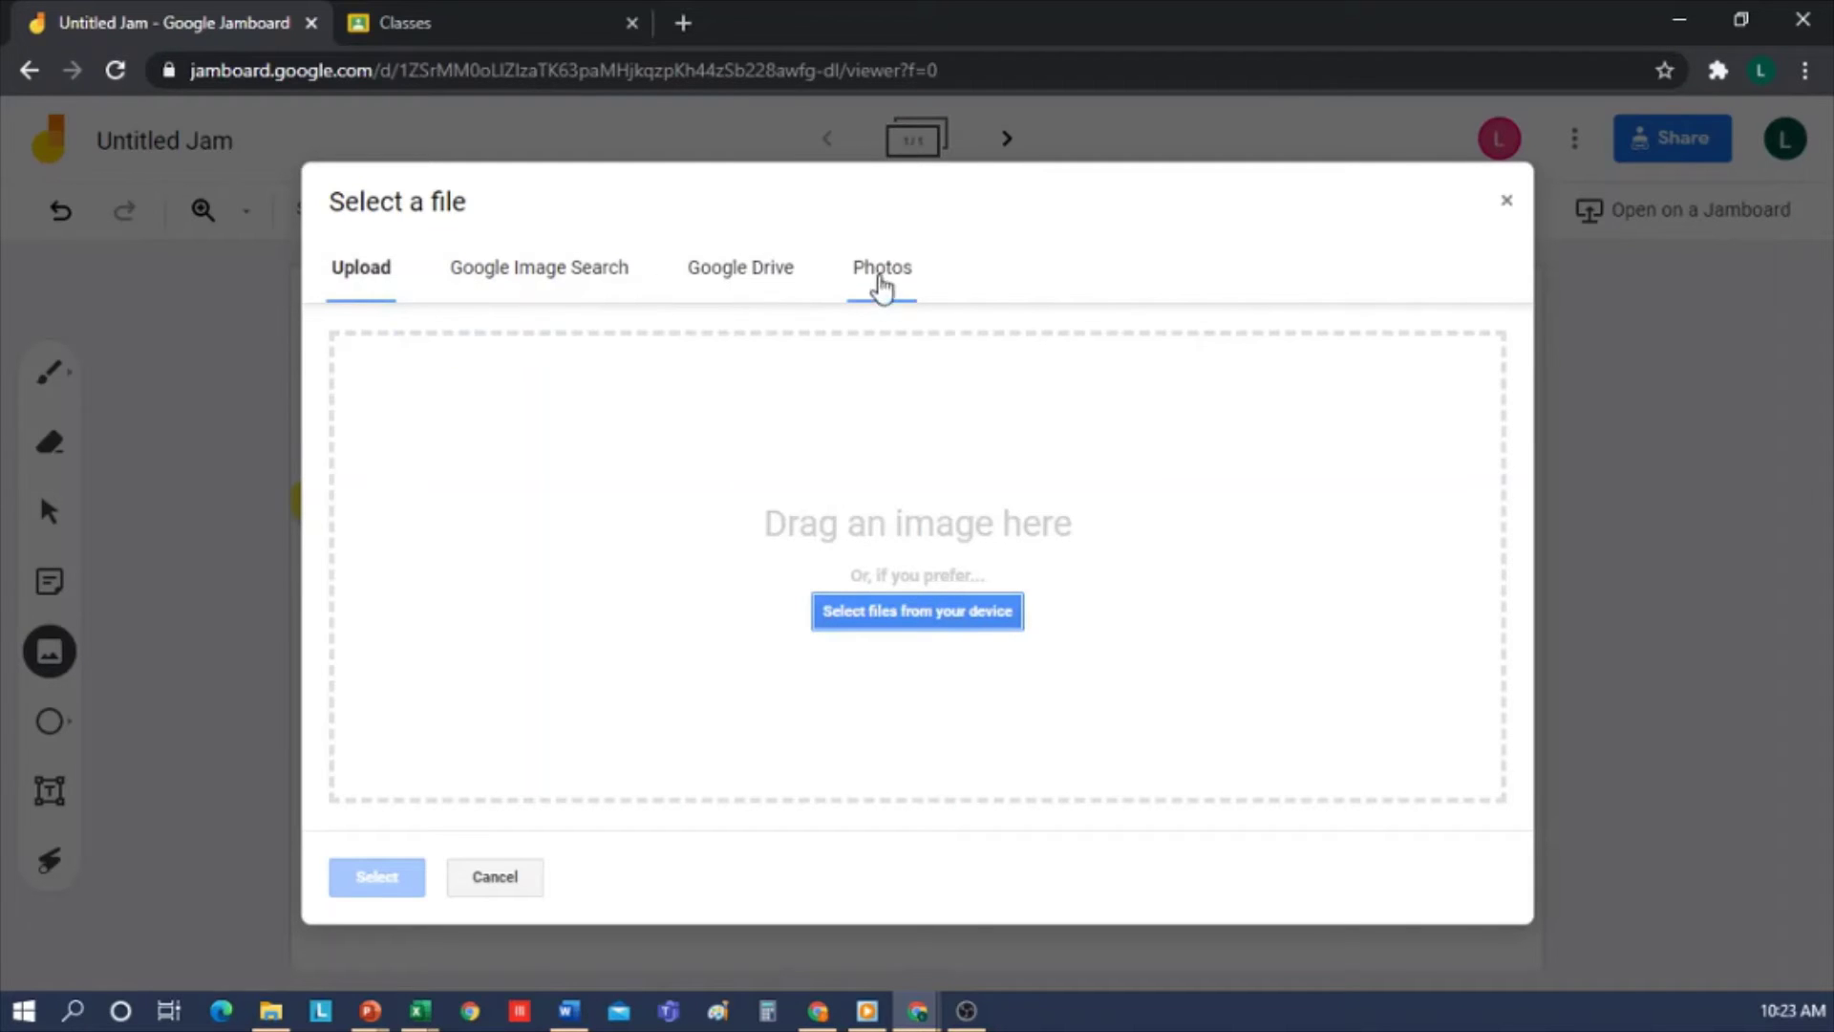
click(600, 277)
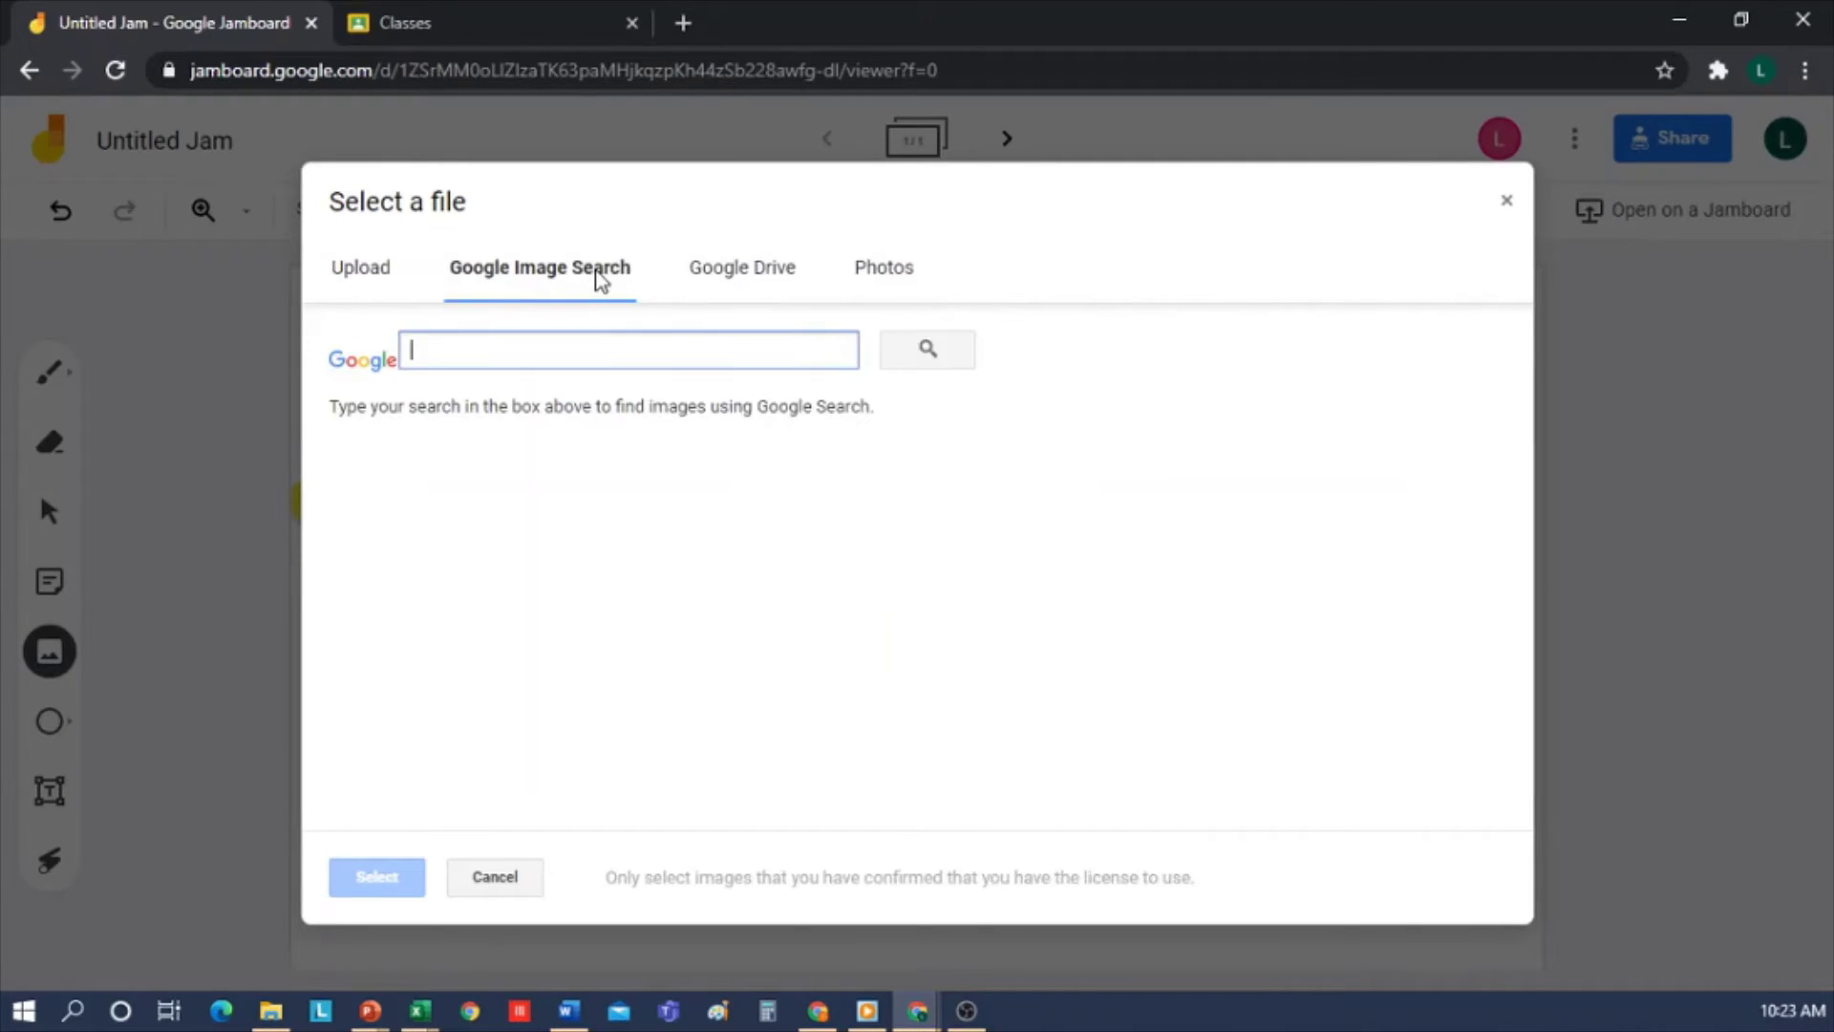
text(WORLD MAP IN BLACK AND WHITE)
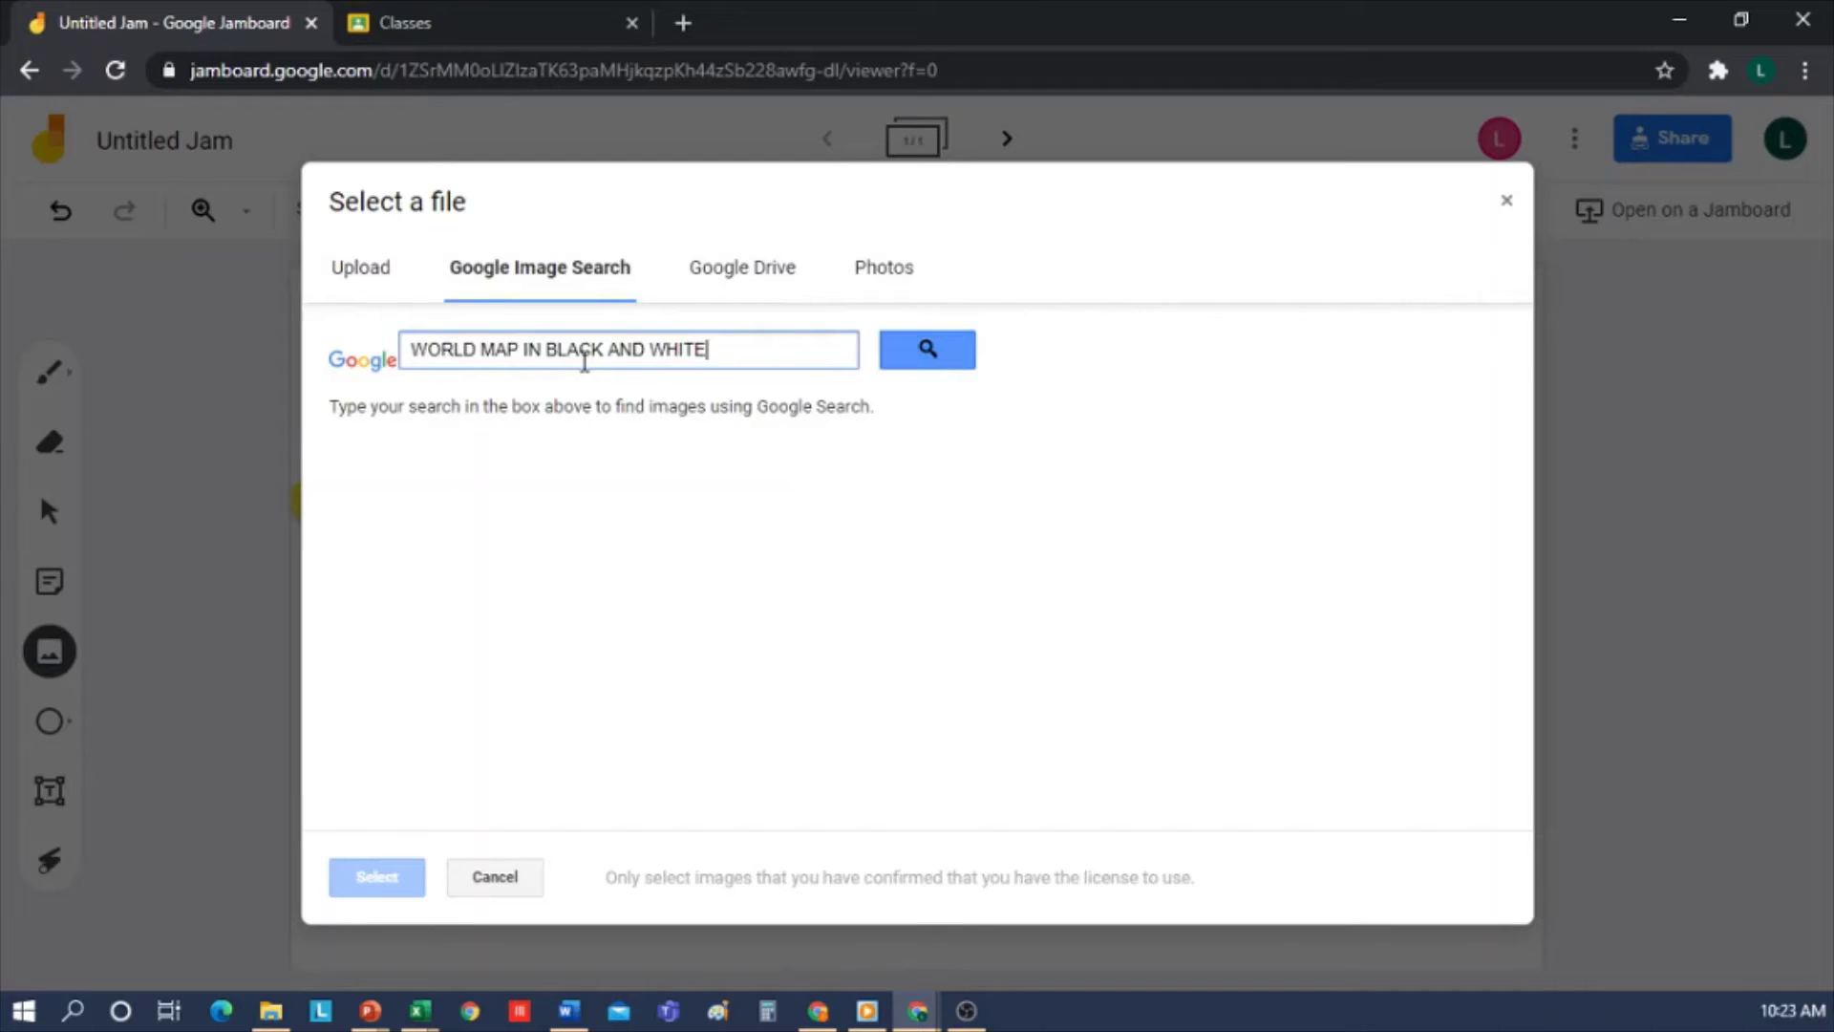
key(Return)
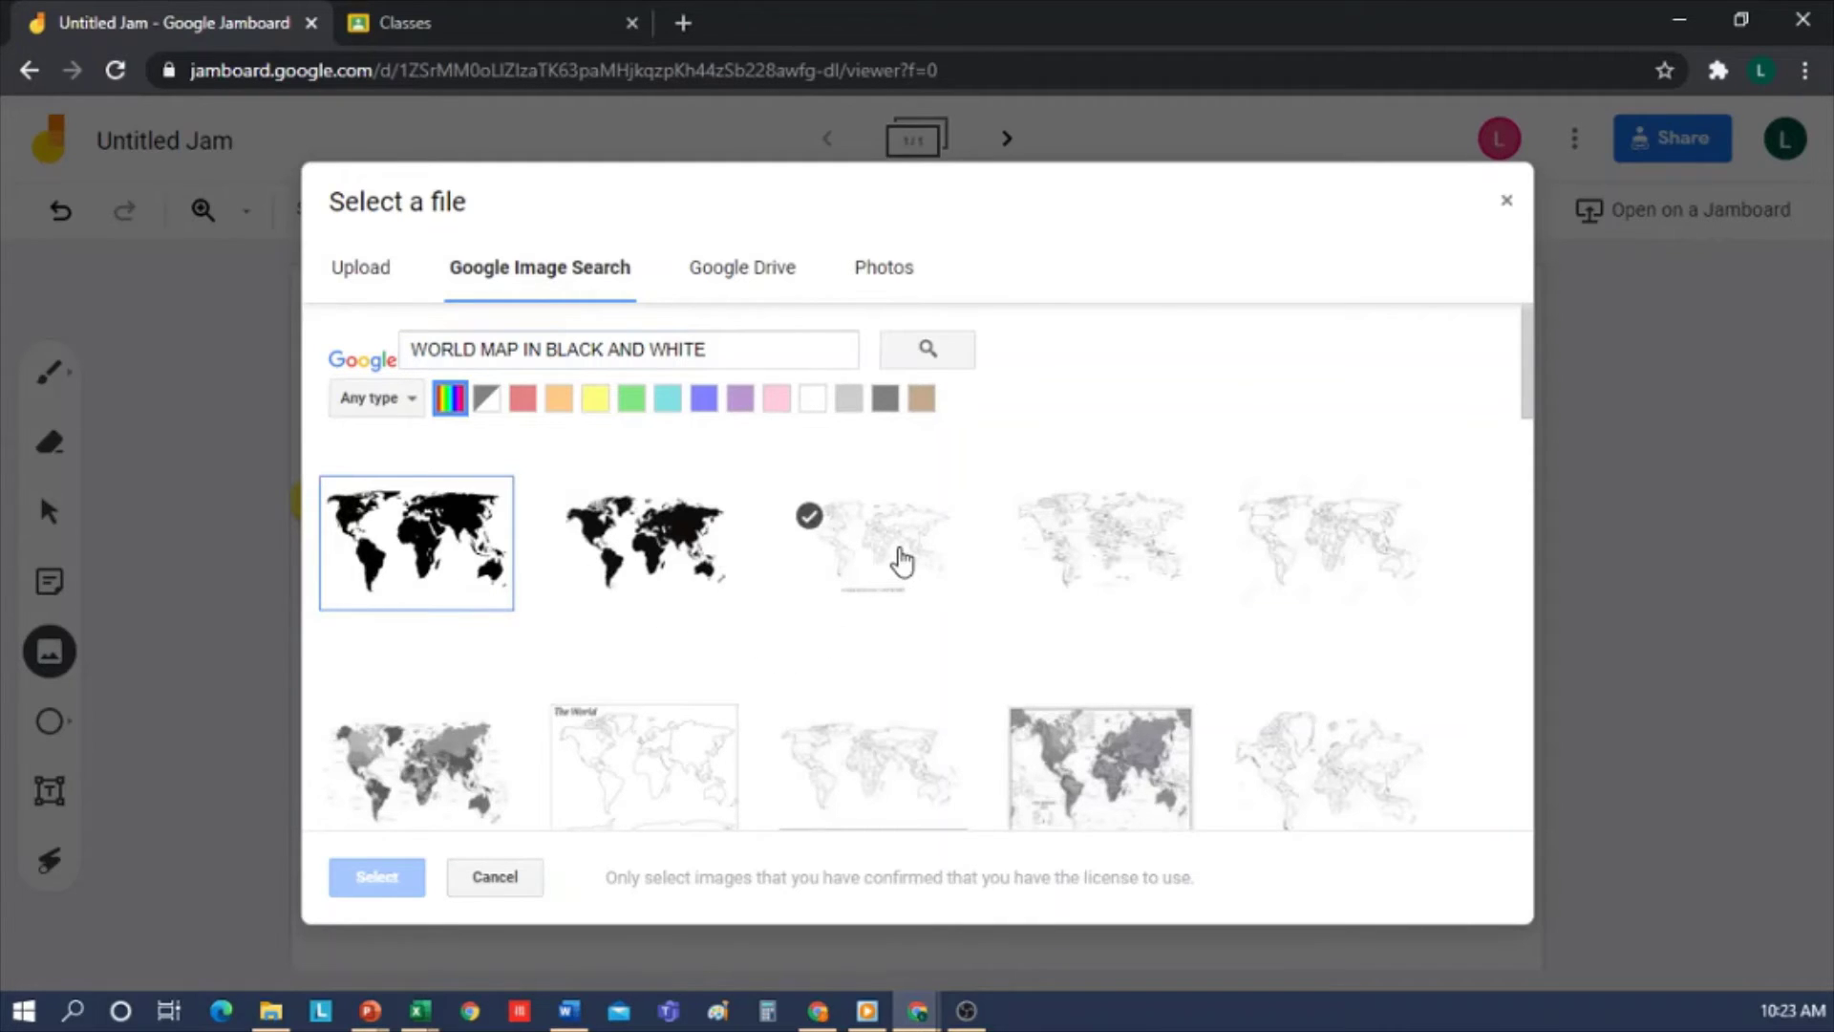
click(891, 566)
click(398, 877)
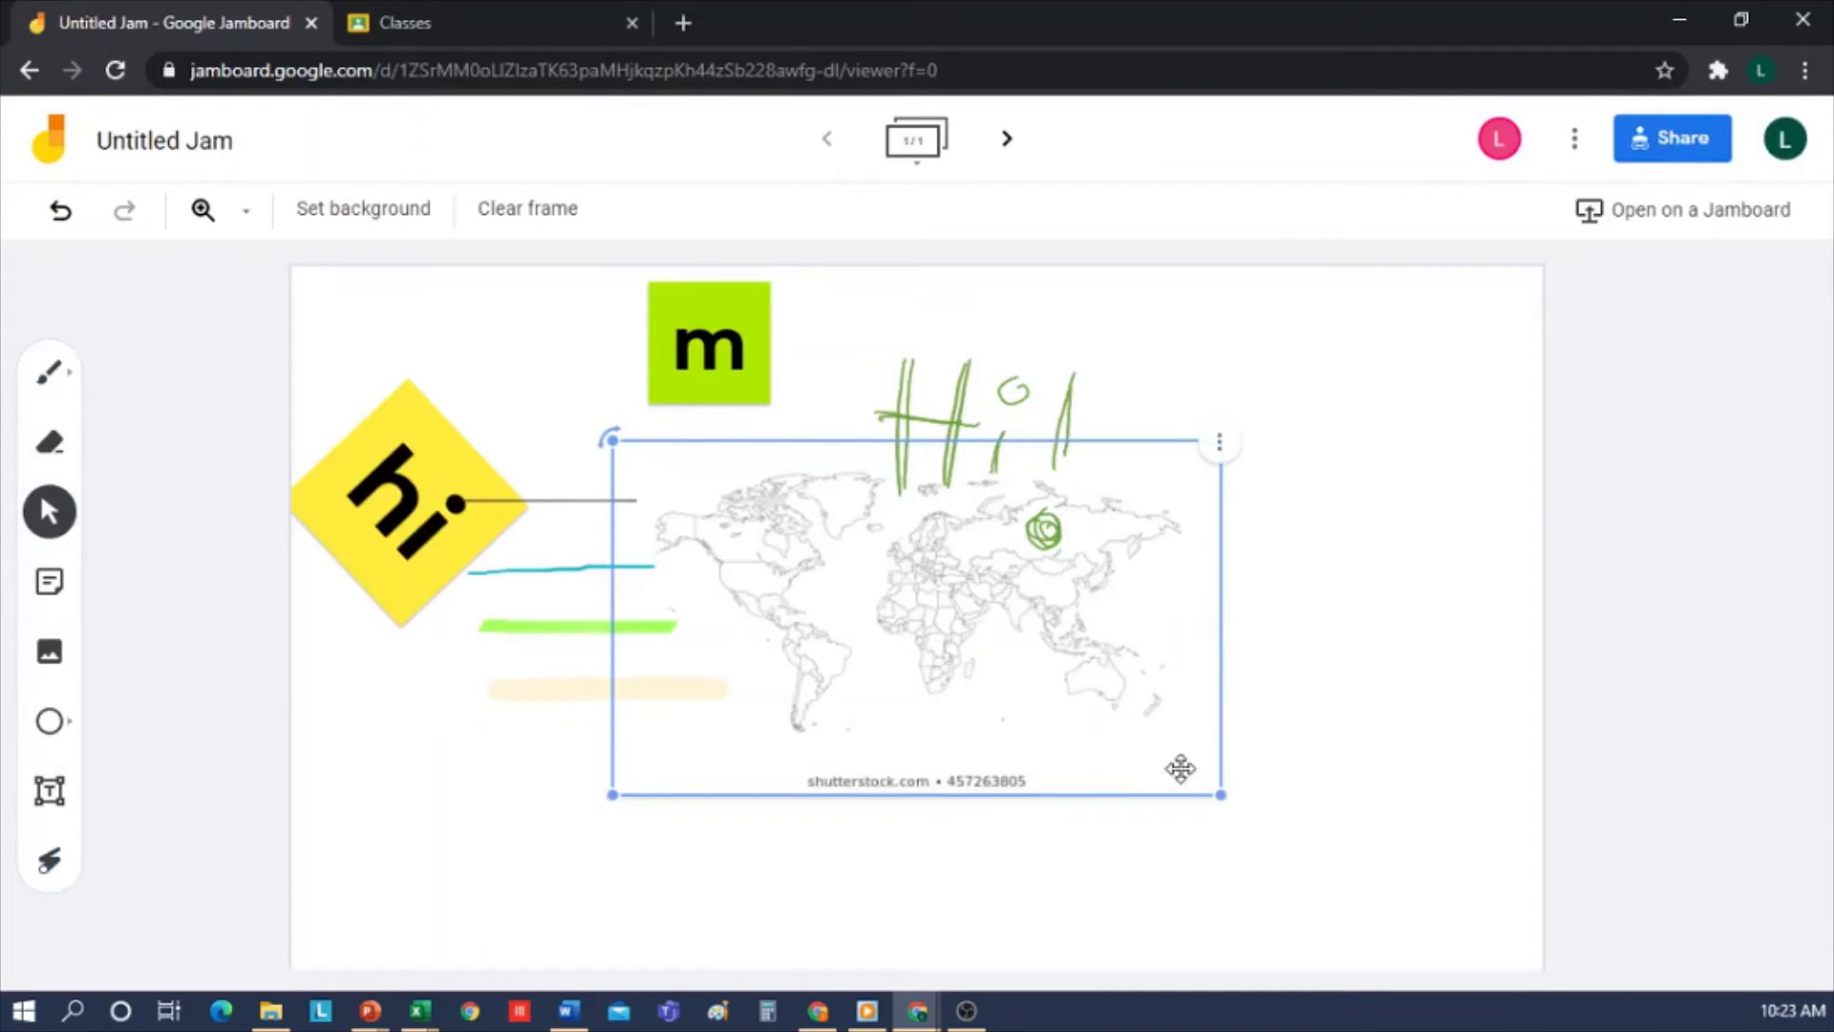
Enlarge the world map image by dragging its corner outward.
drag(1220, 794, 1462, 957)
click(503, 729)
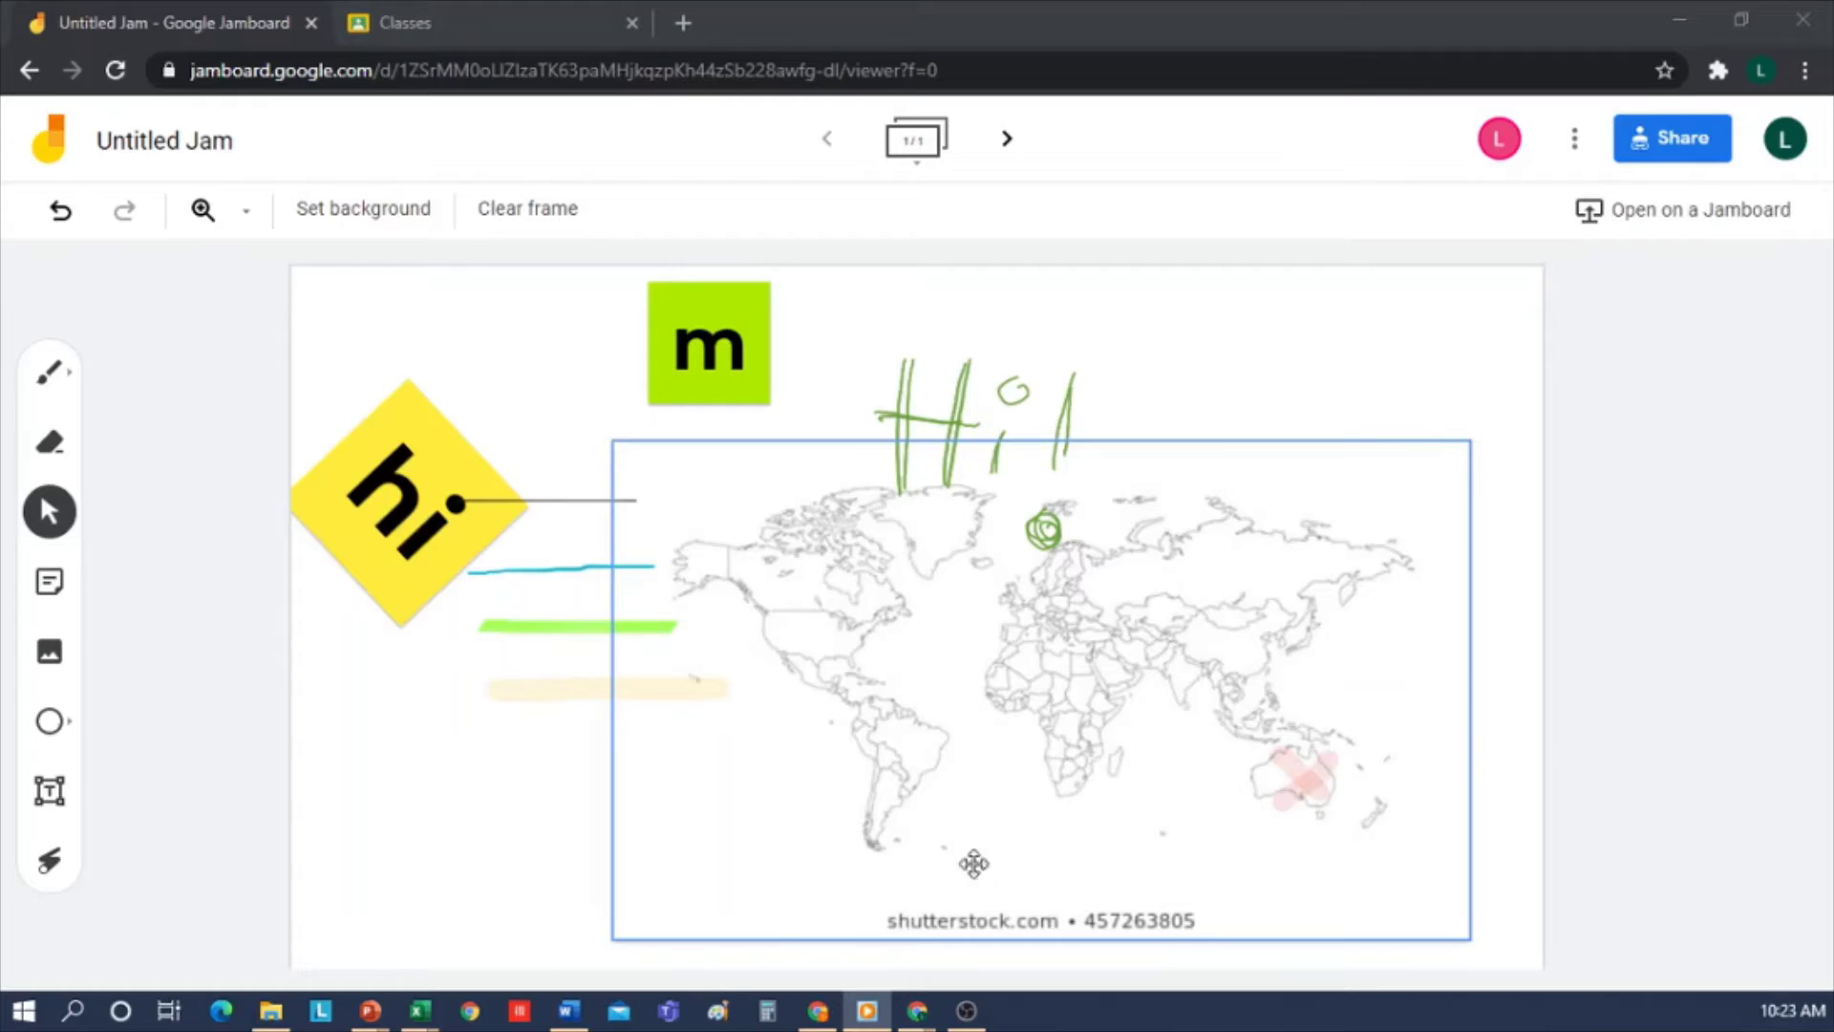
click(1170, 726)
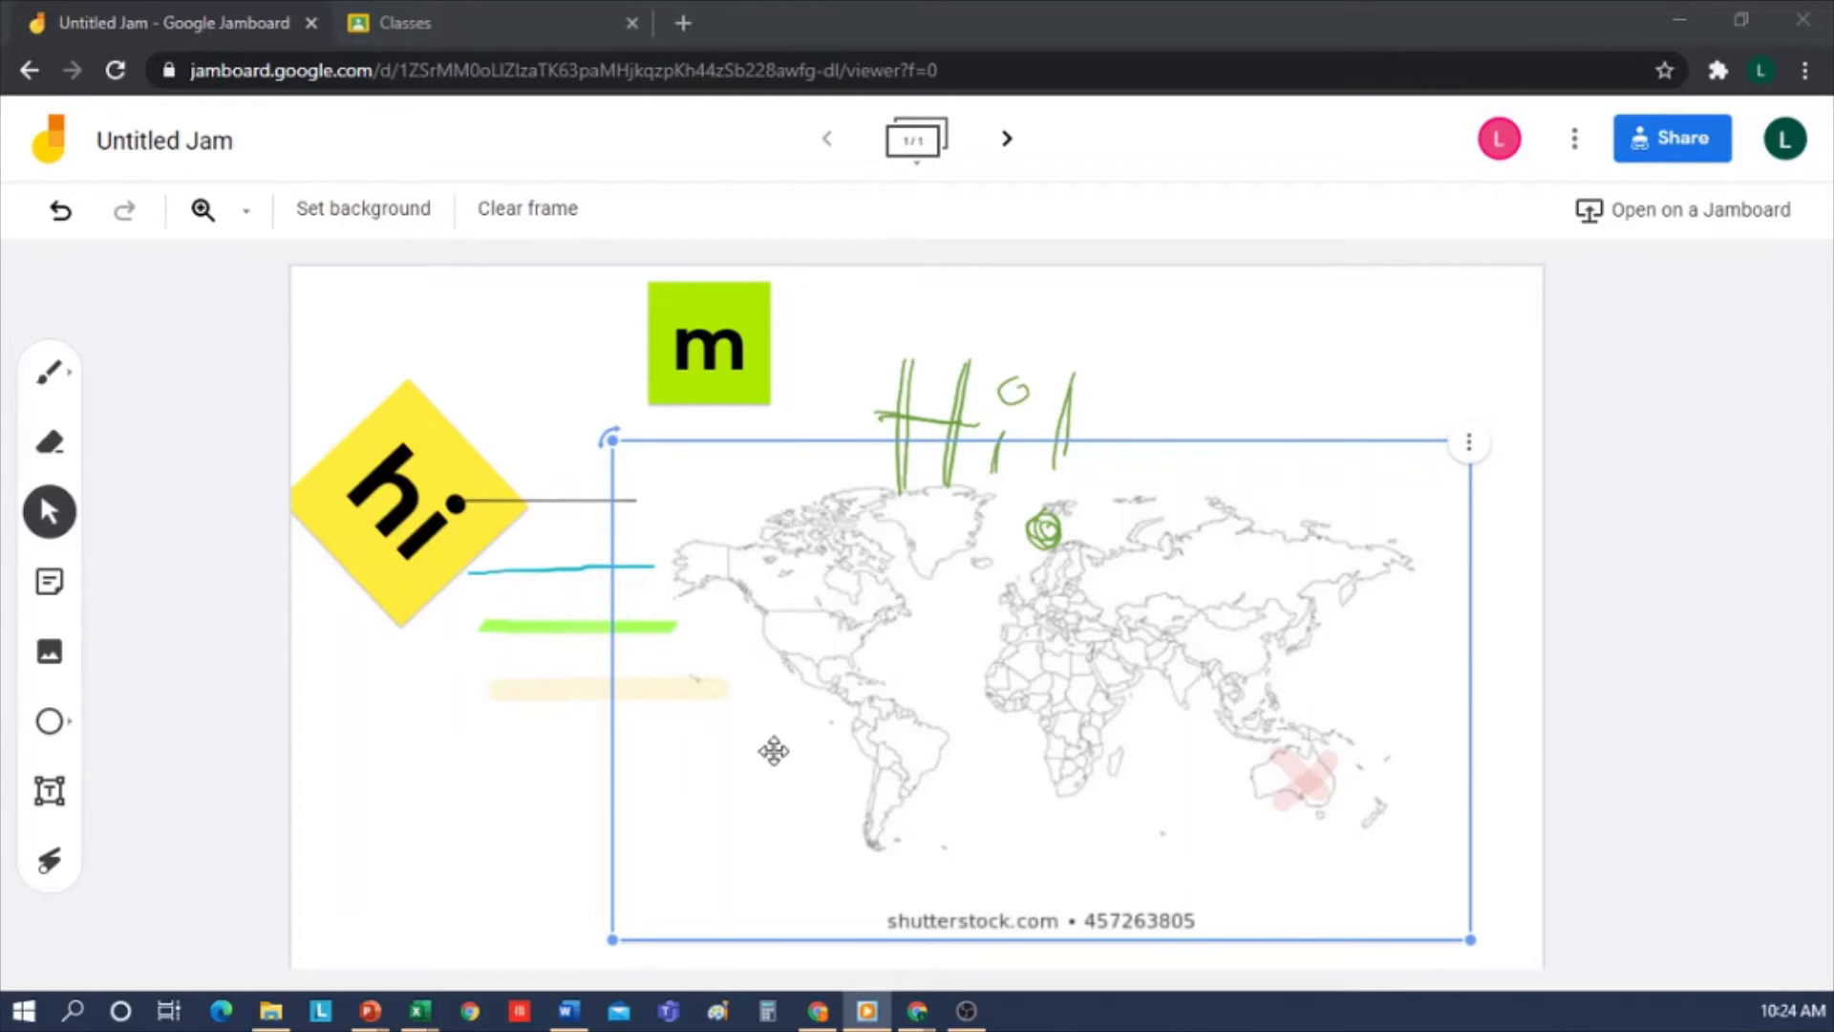
click(403, 756)
Circle and point across Australia with the laser pointer.
click(49, 860)
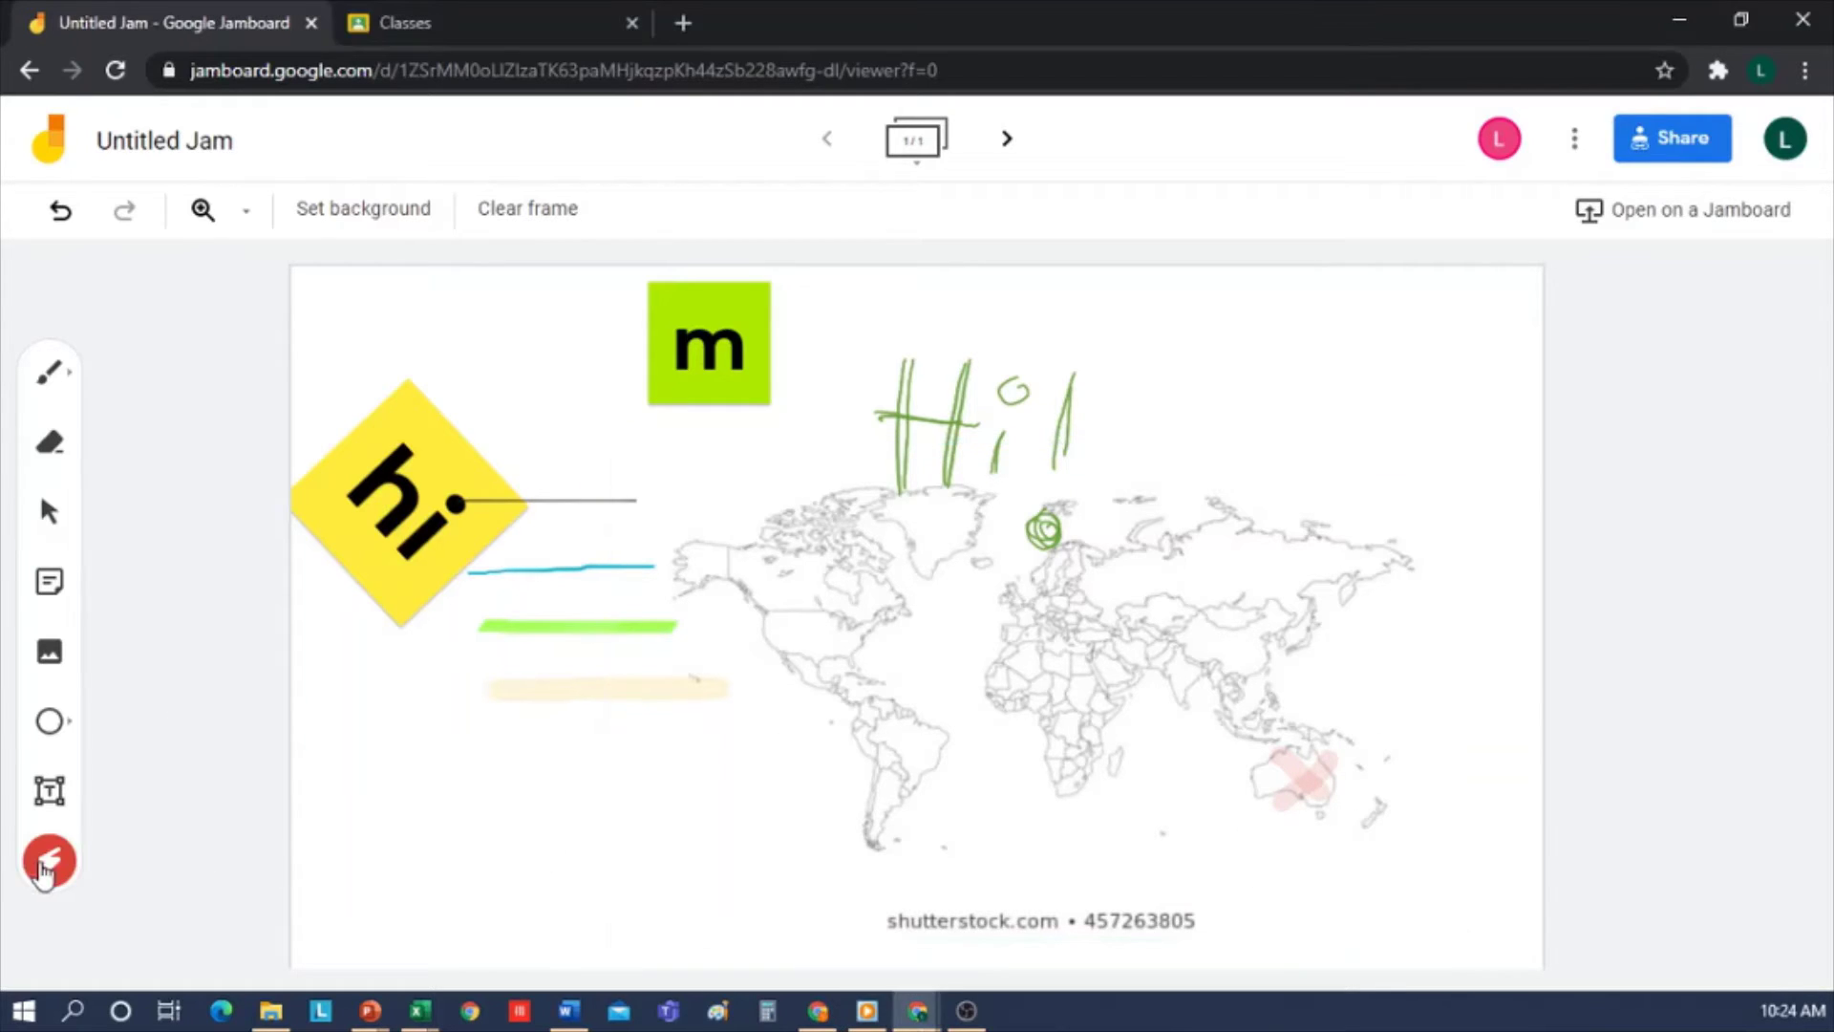
mouse_move(1312, 693)
mouse_down()
mouse_move(1221, 789)
mouse_move(1383, 757)
mouse_move(1205, 721)
mouse_move(1261, 711)
mouse_move(1302, 761)
mouse_move(1384, 741)
mouse_move(1372, 811)
mouse_up()
mouse_move(1339, 745)
mouse_down()
mouse_move(1273, 754)
mouse_move(1391, 837)
mouse_up()
Add a Circle shape under the highlighter strokes with red border and light blue fill.
click(50, 723)
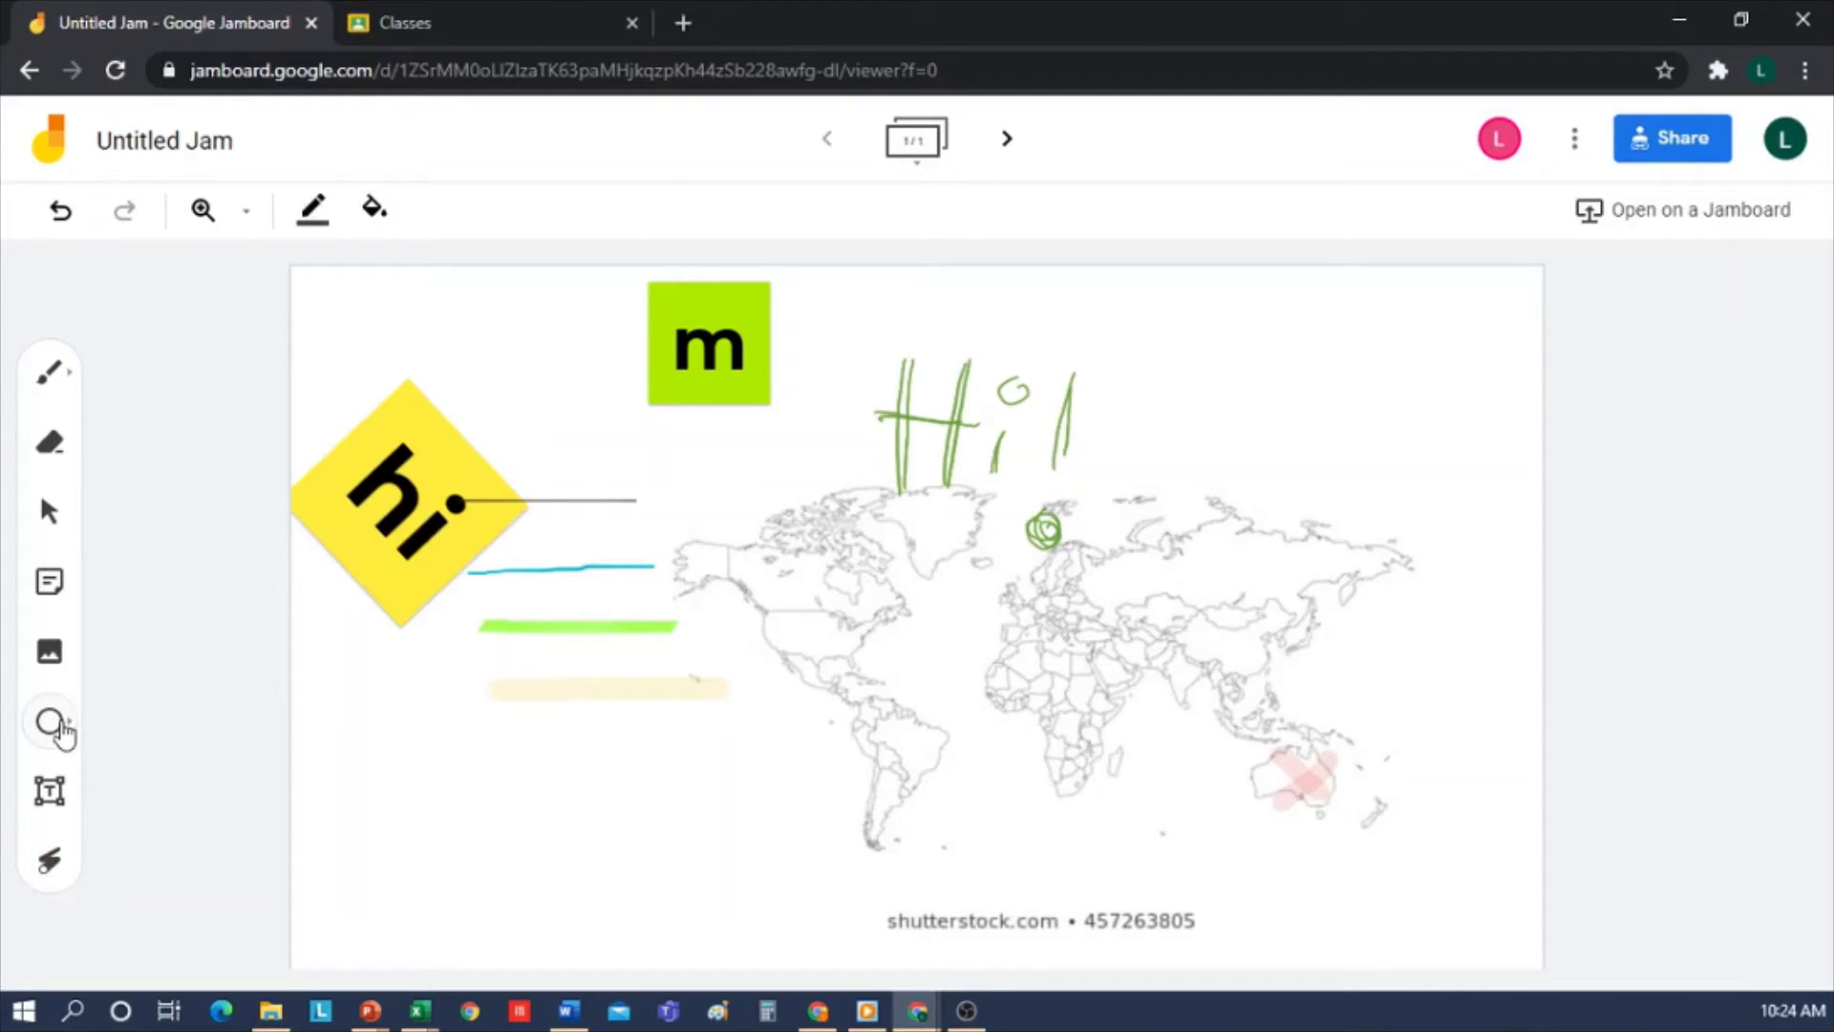
click(60, 732)
click(122, 724)
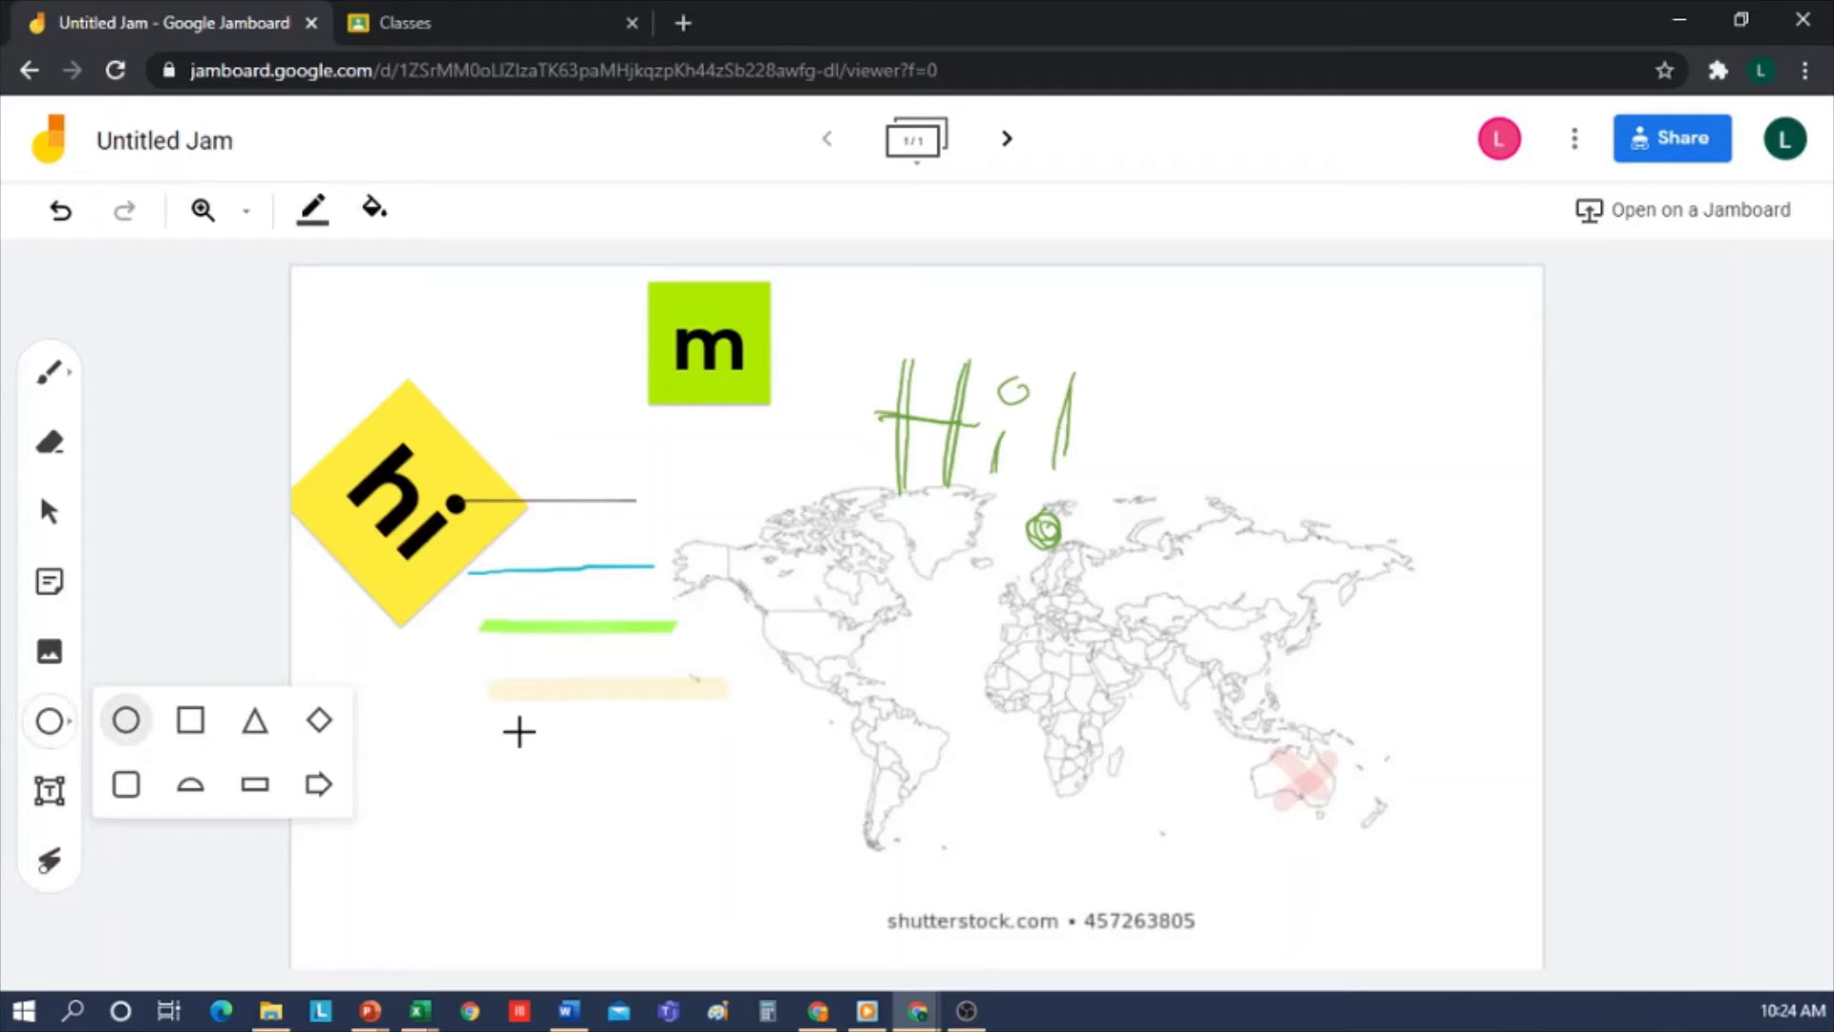
drag(519, 731, 669, 876)
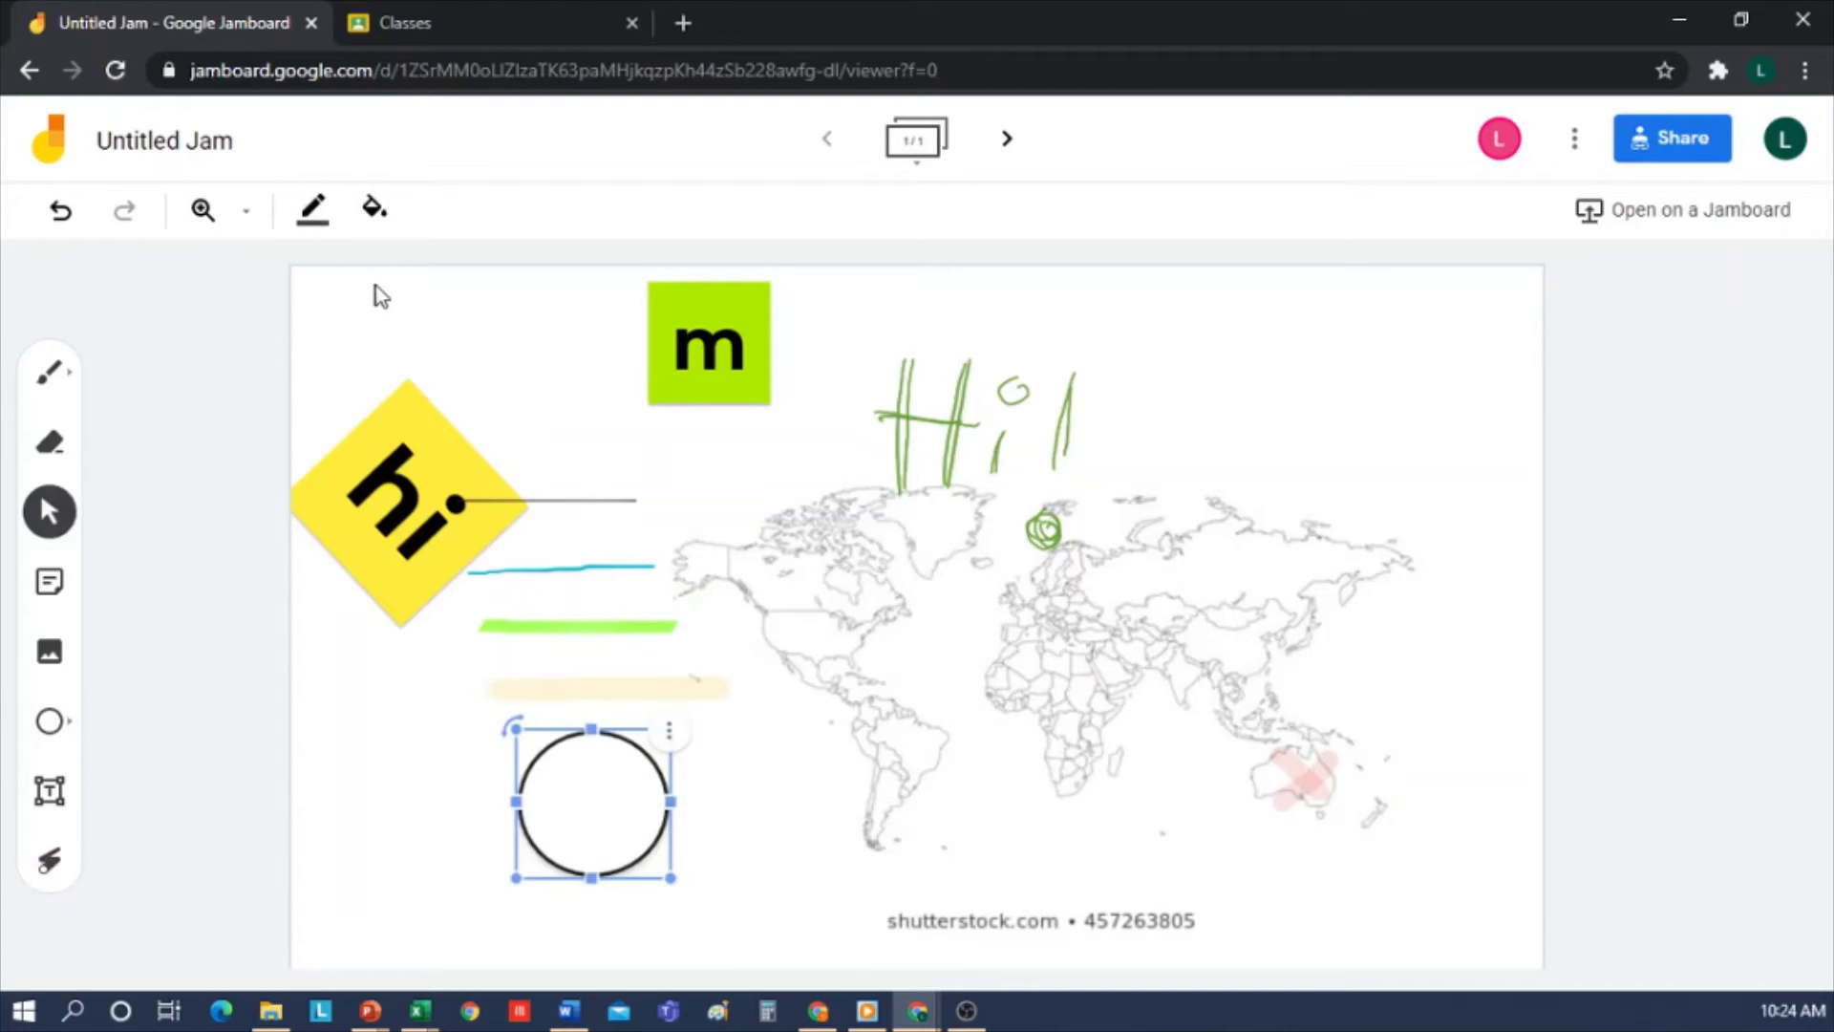
click(313, 208)
click(383, 335)
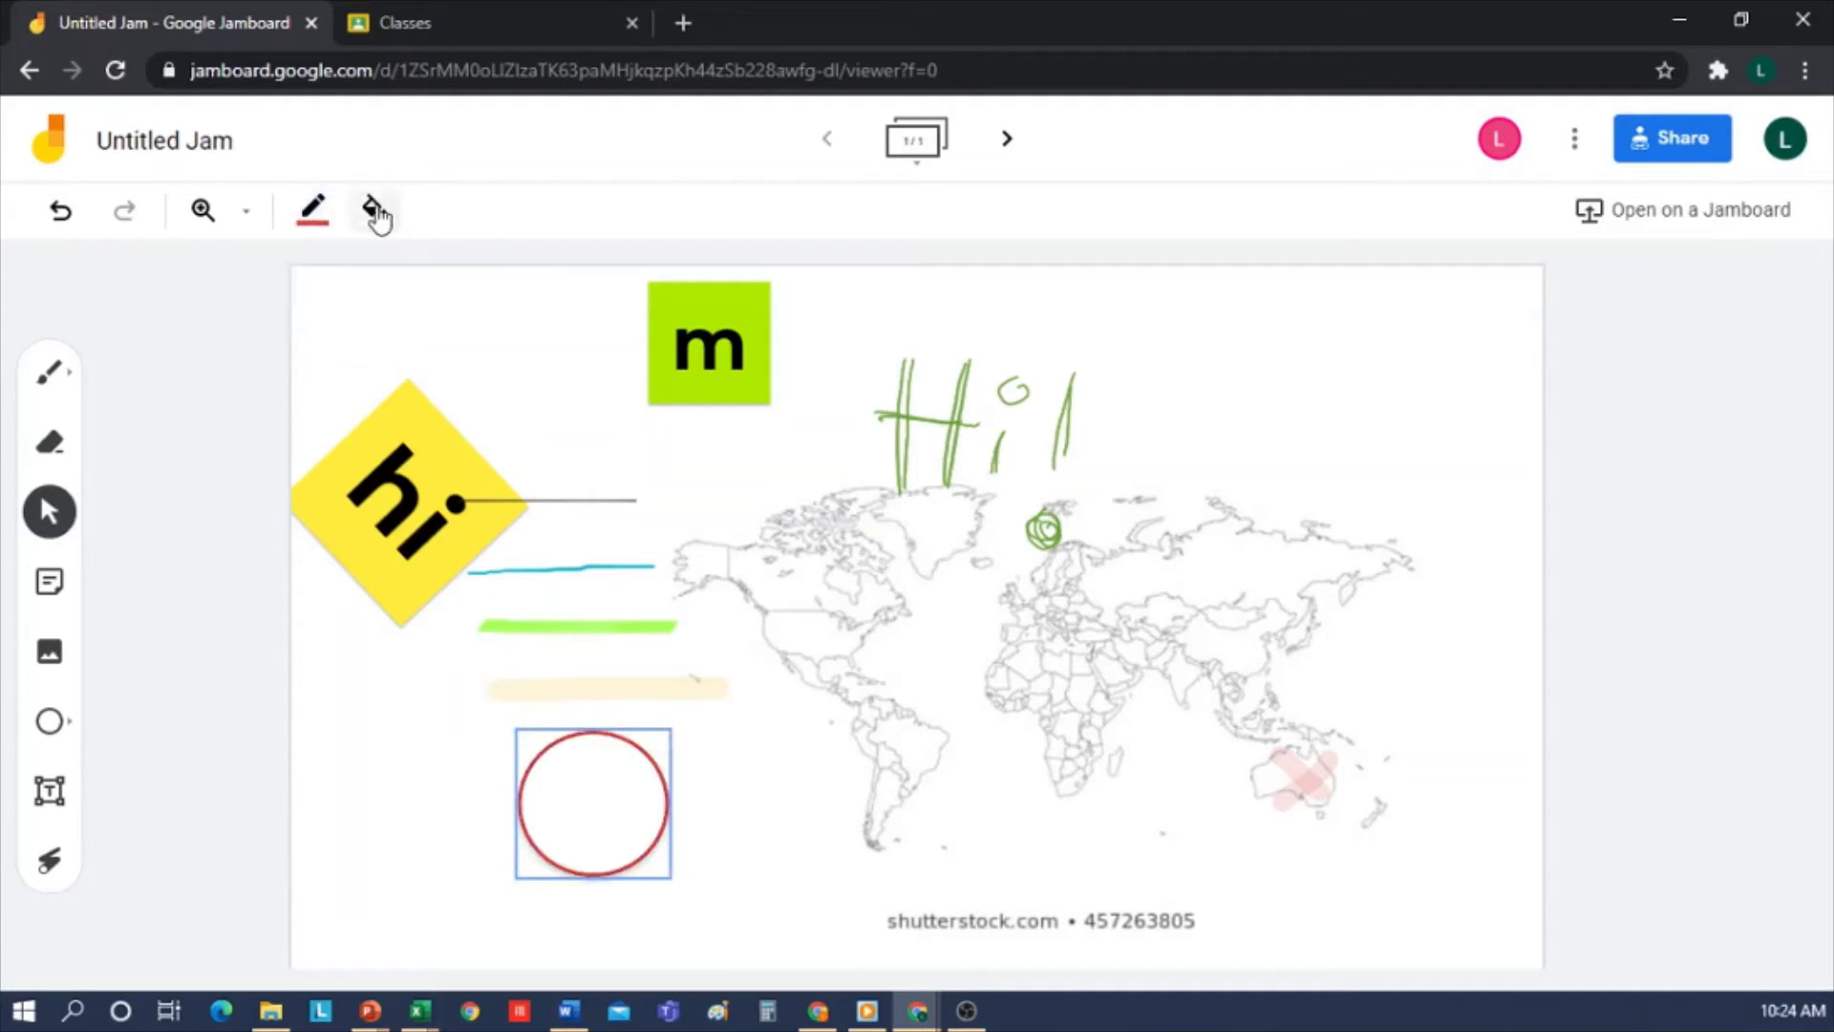
click(374, 208)
click(446, 270)
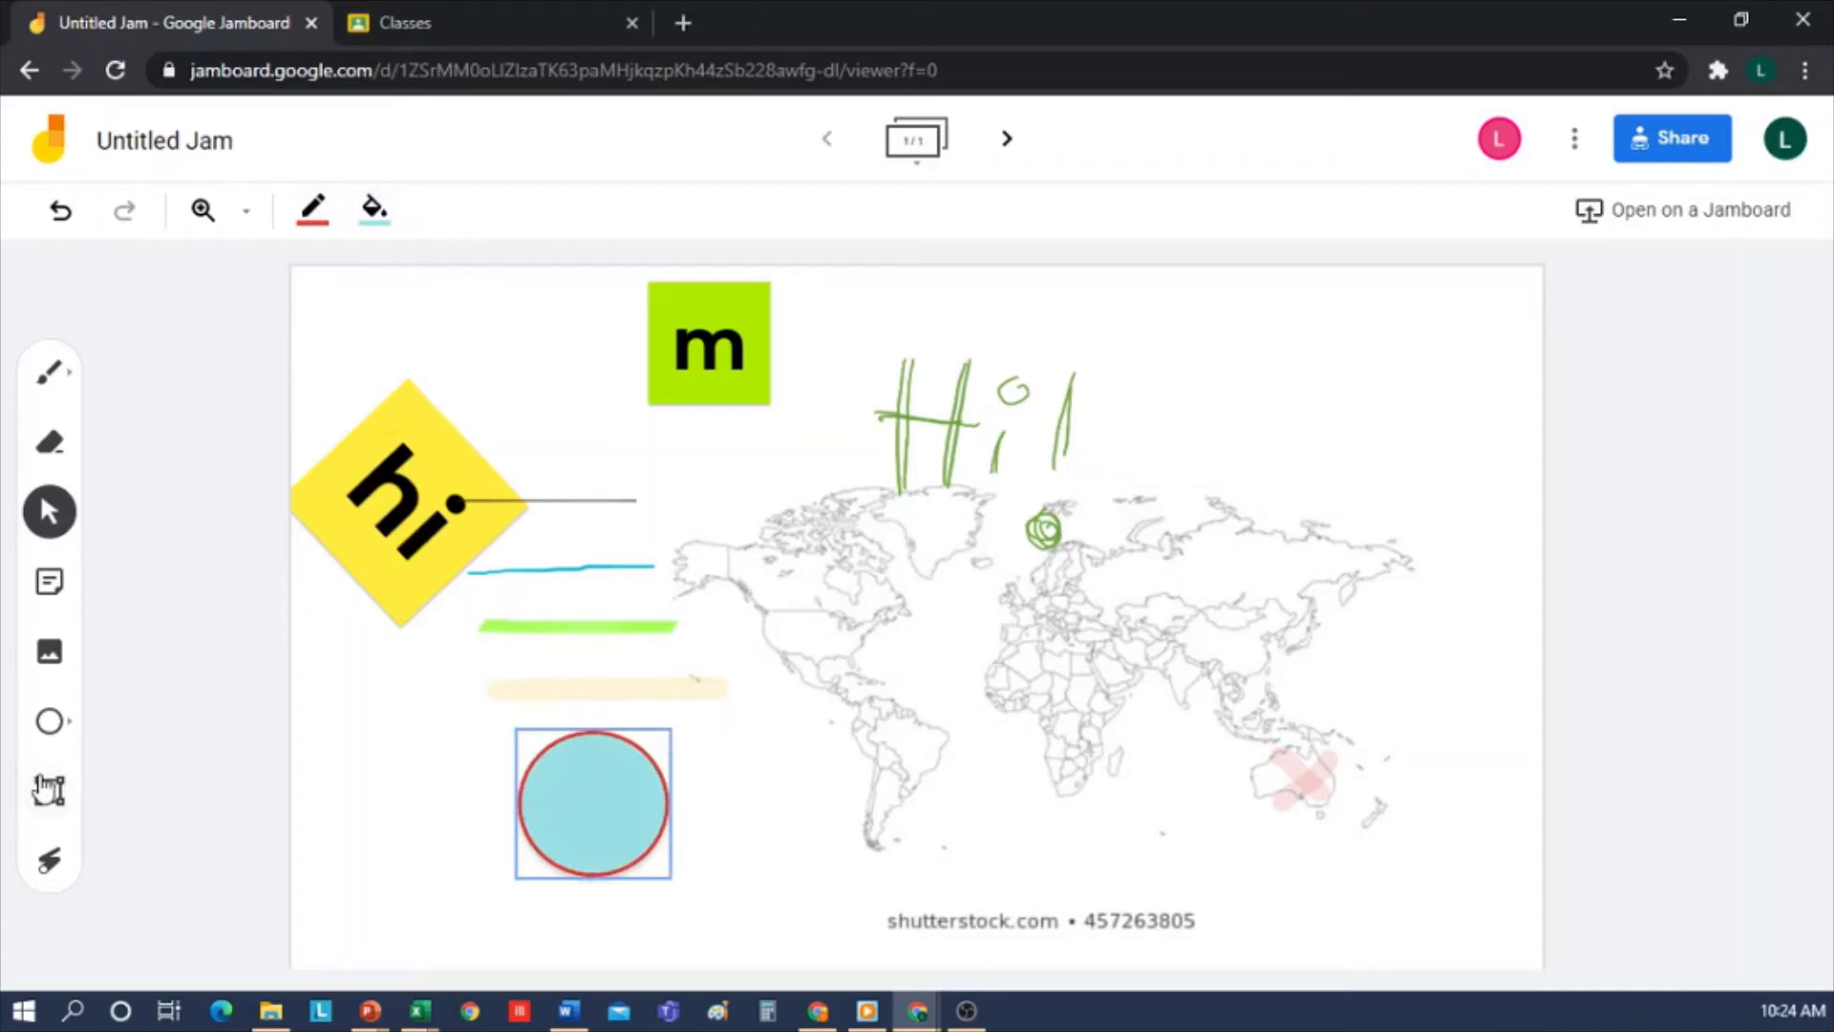
click(50, 791)
Place a 'hi' text box over South America and centre-align its text.
click(761, 737)
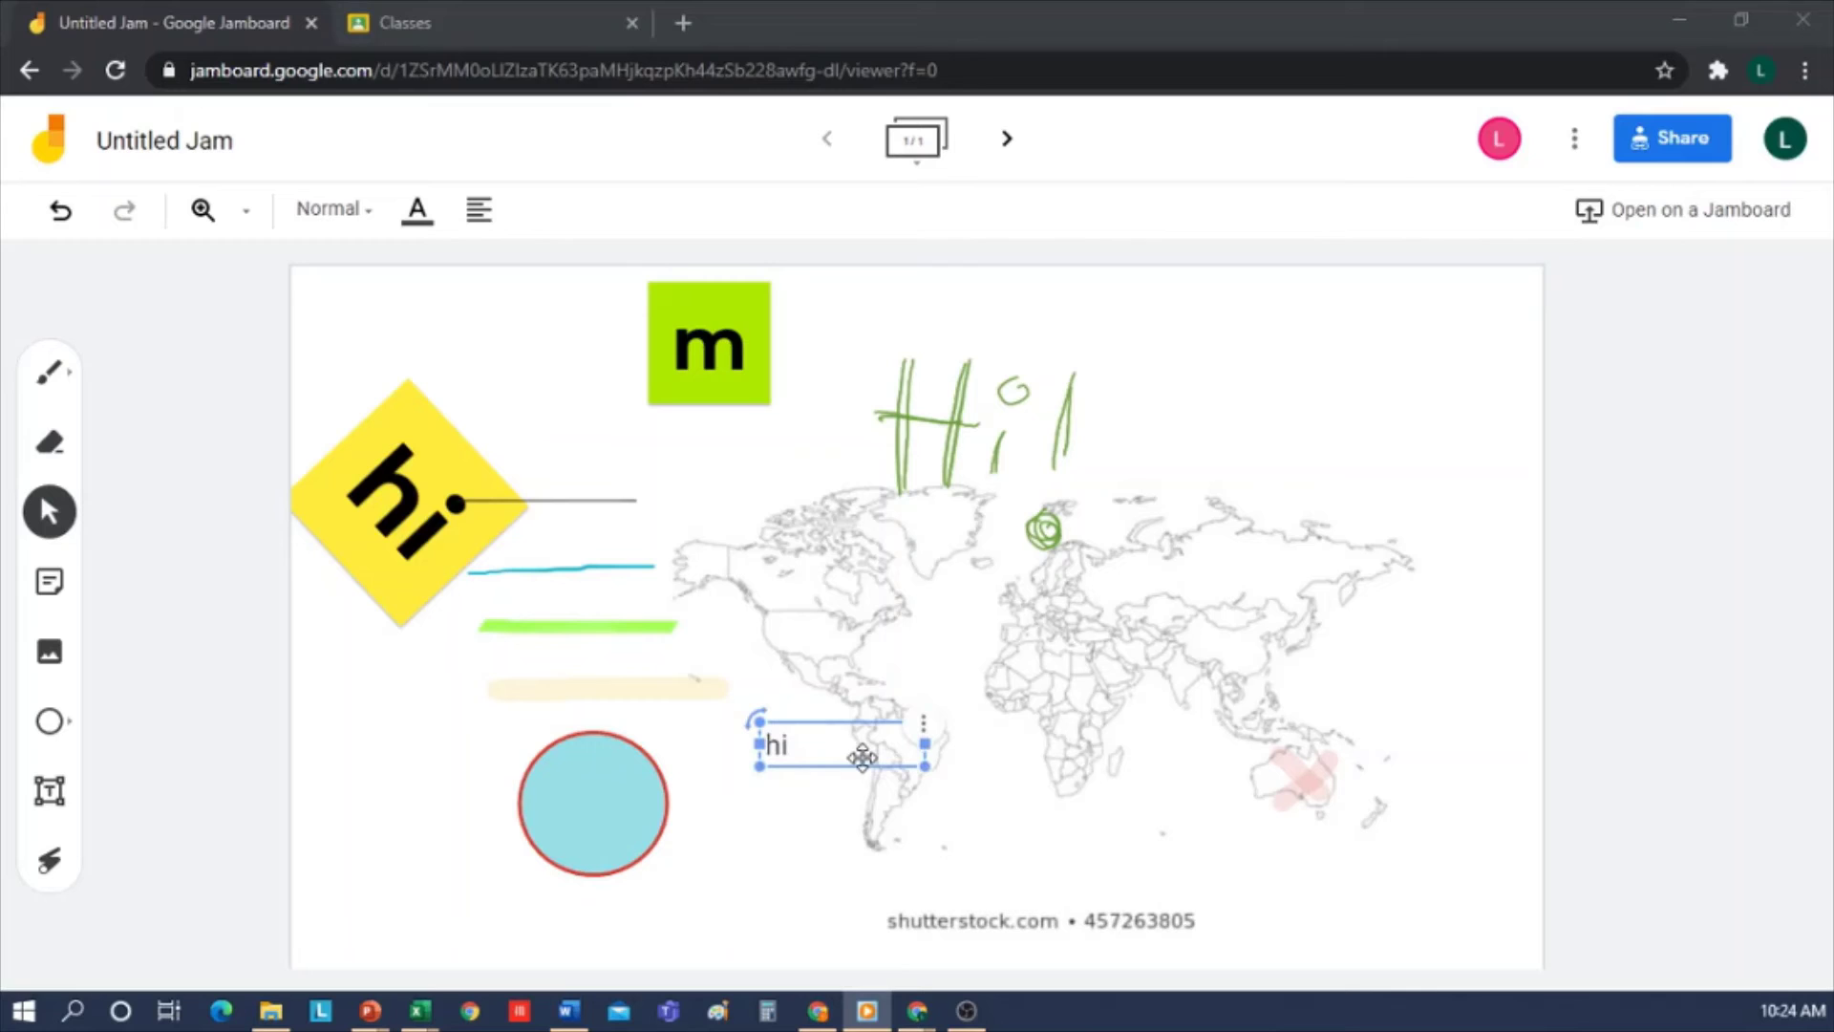
click(355, 216)
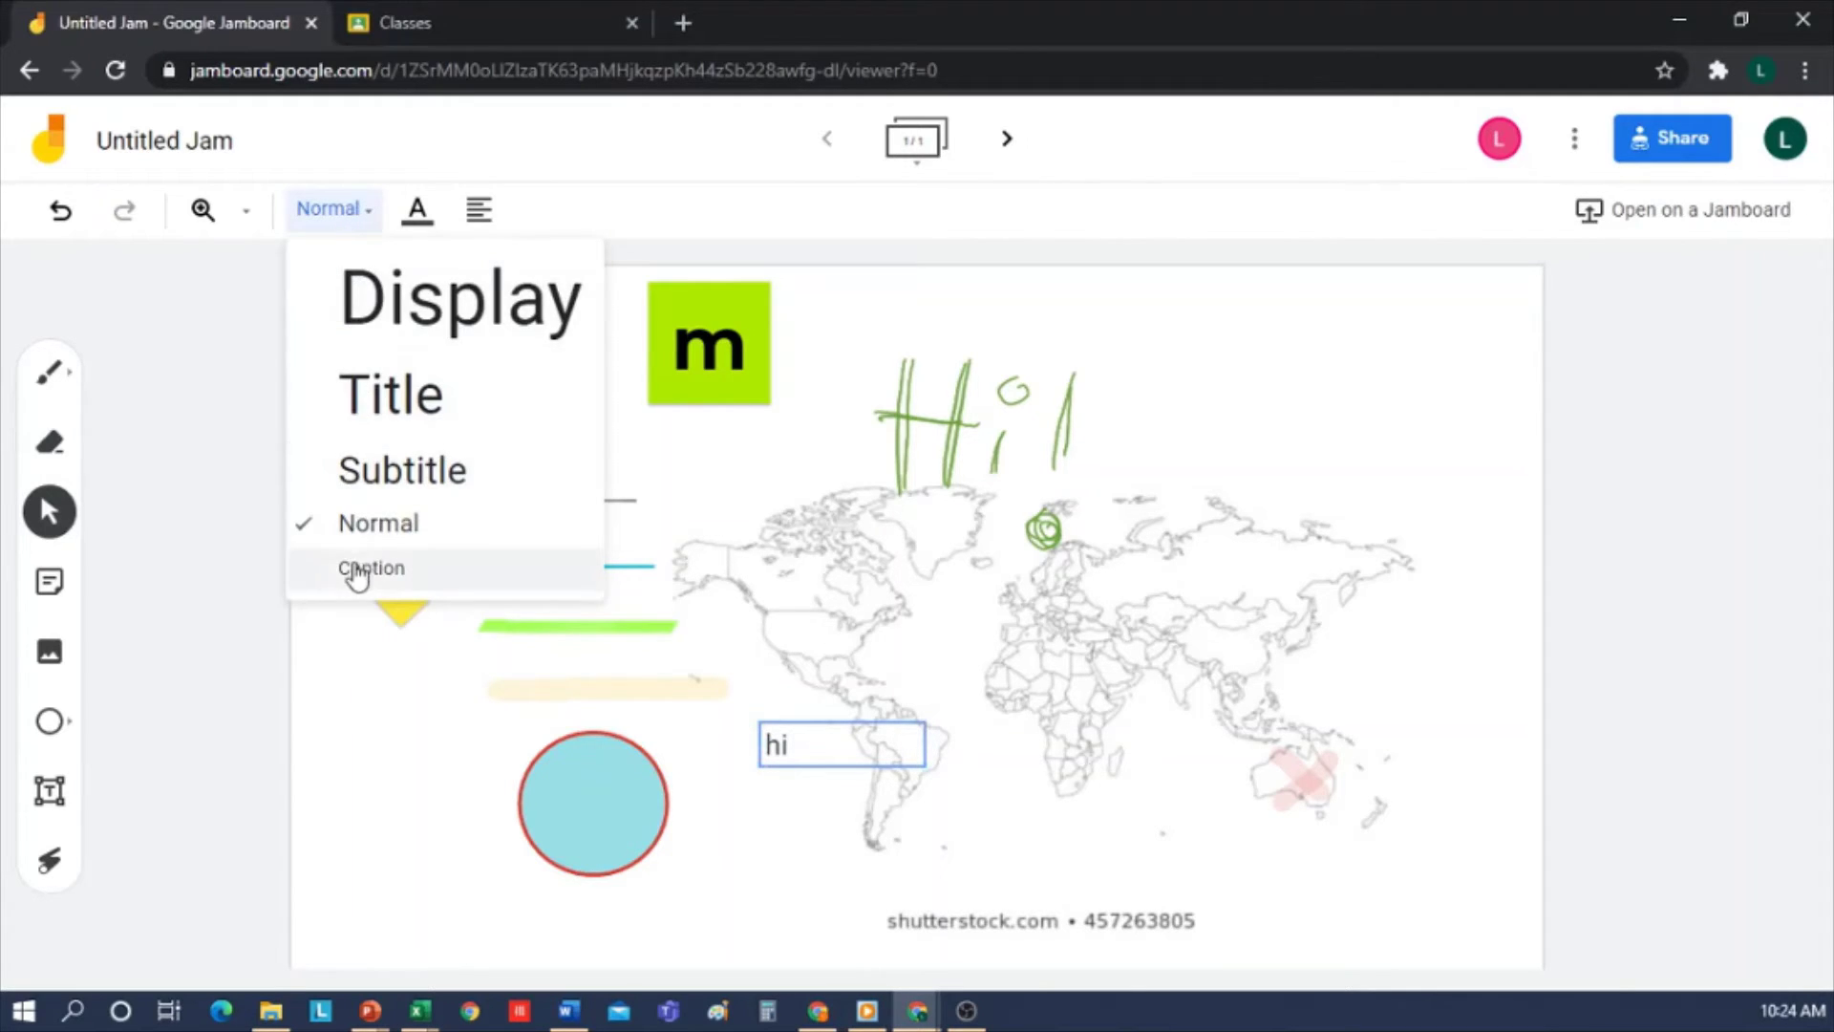
click(424, 210)
click(479, 209)
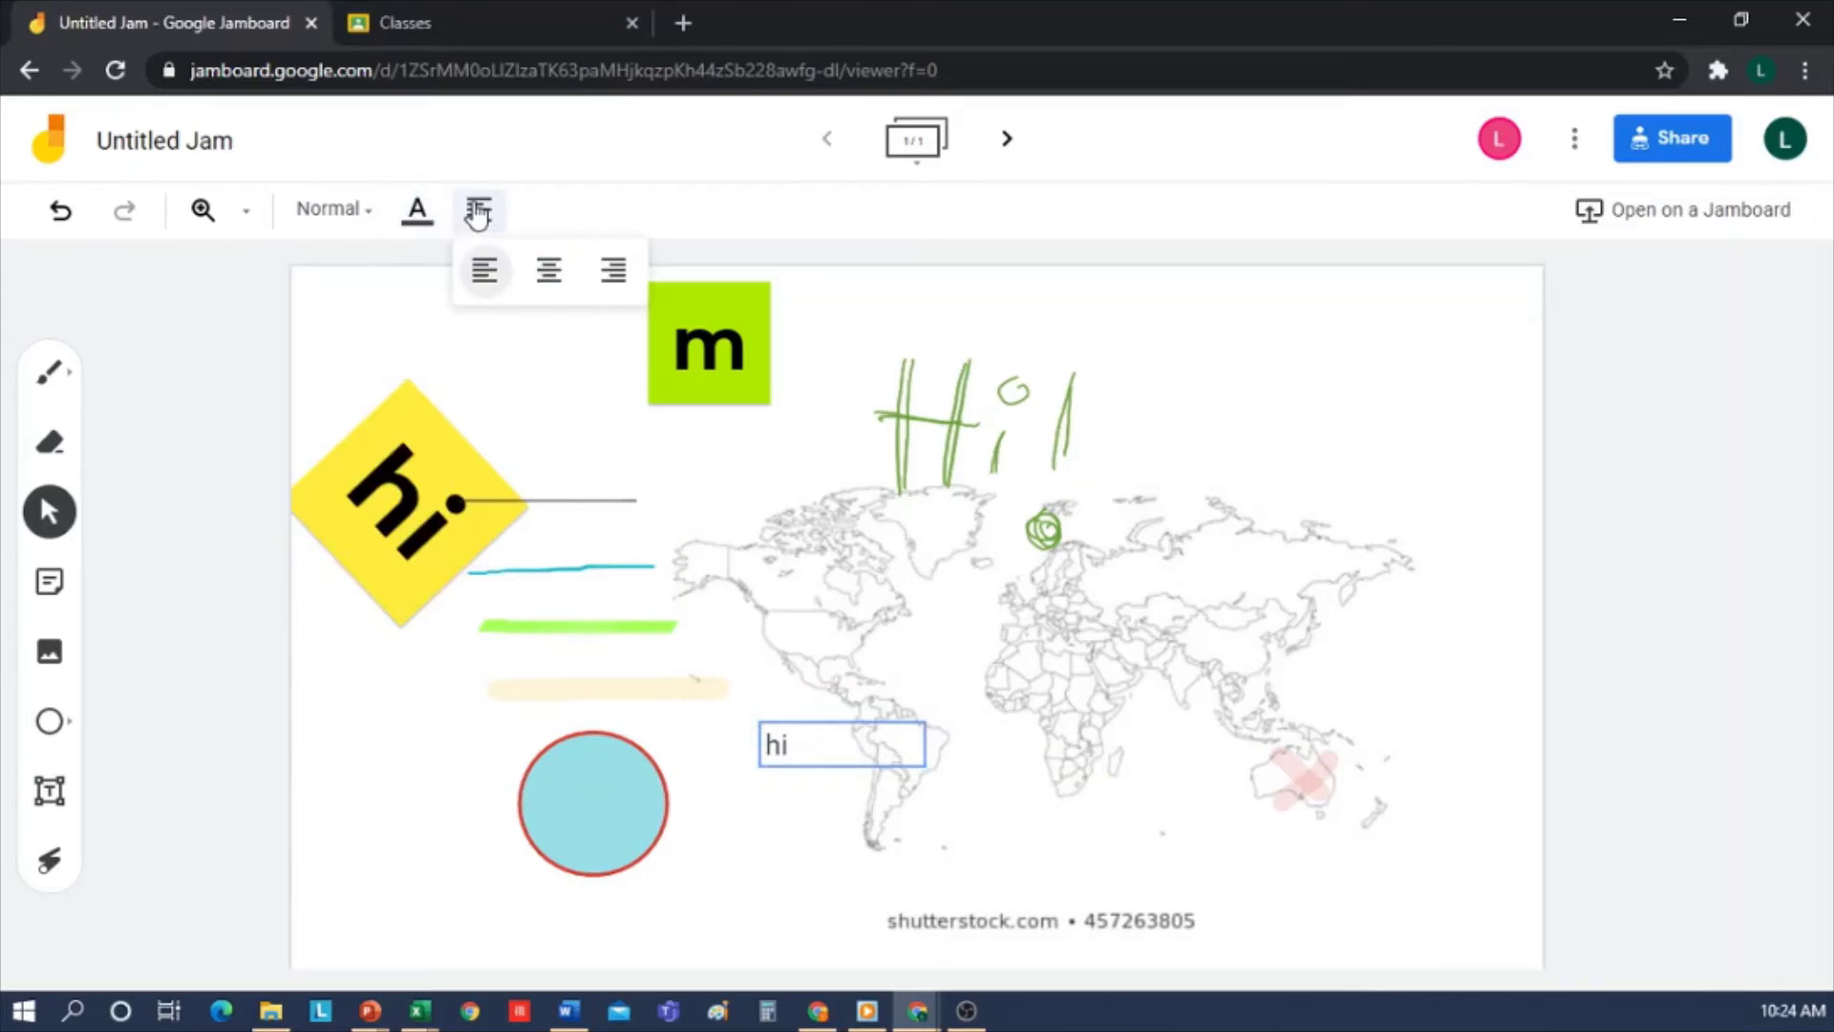
click(546, 268)
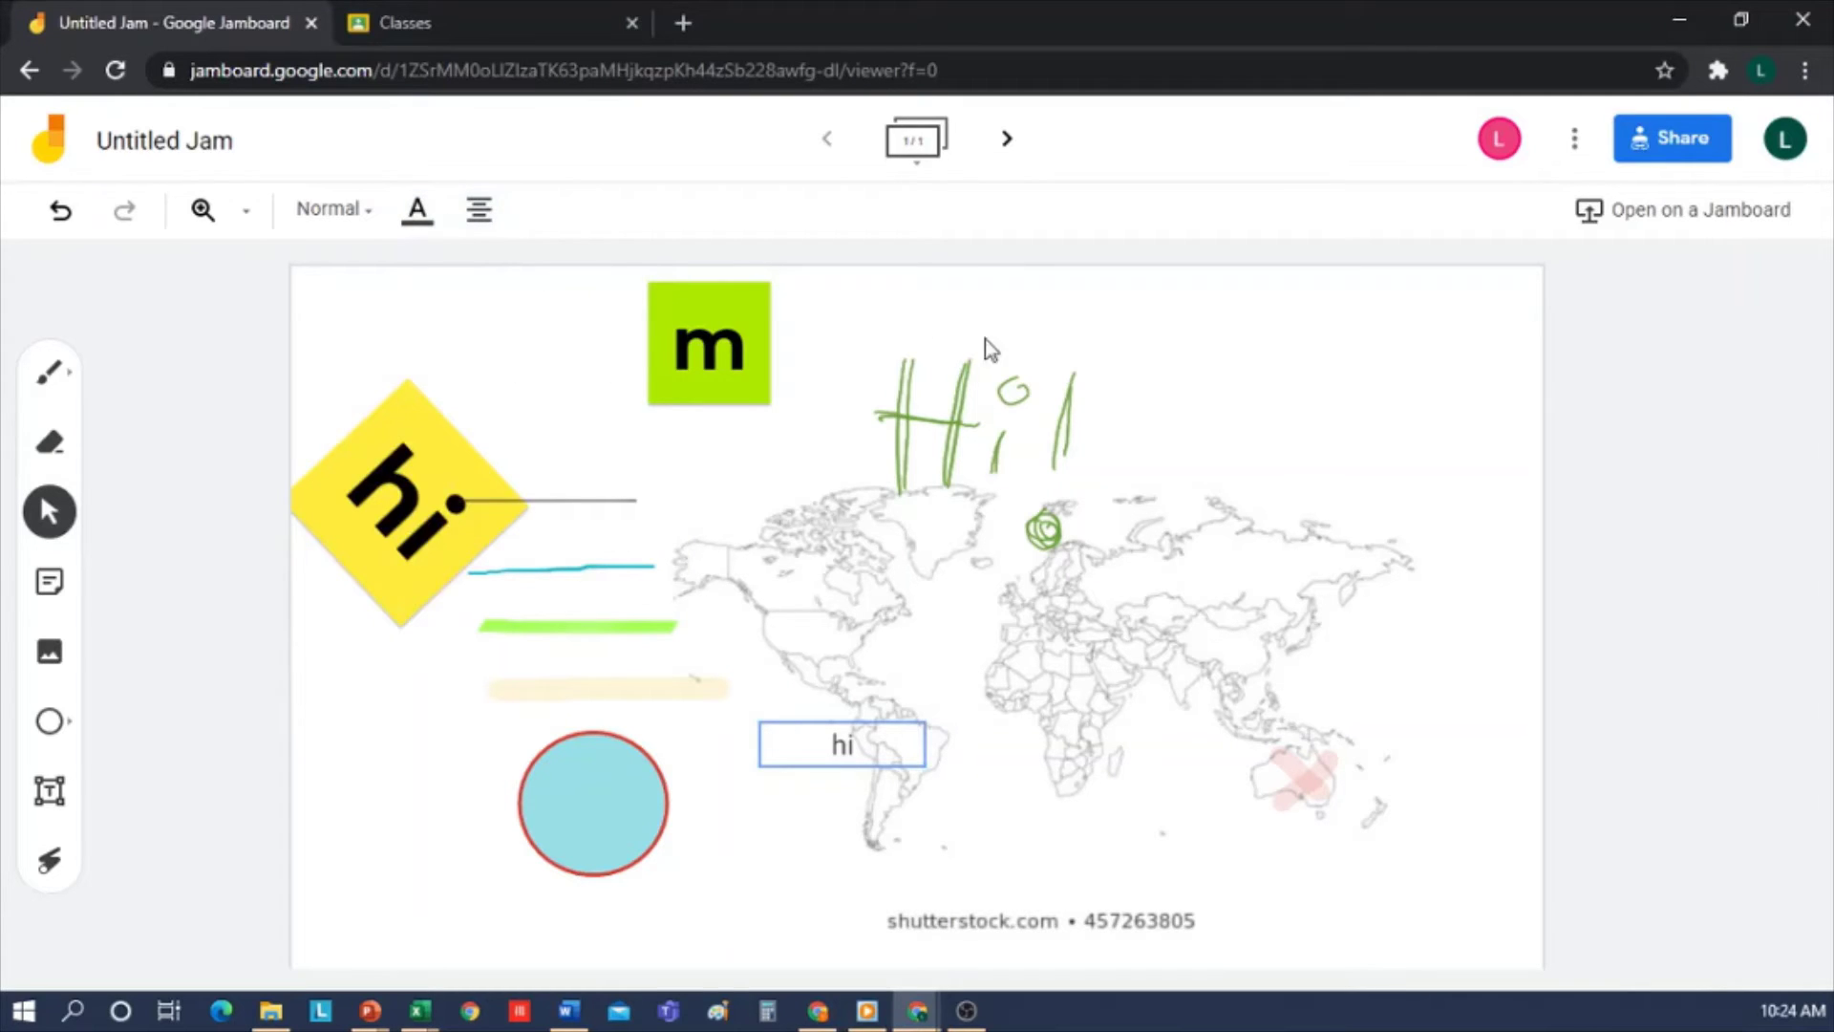
click(460, 313)
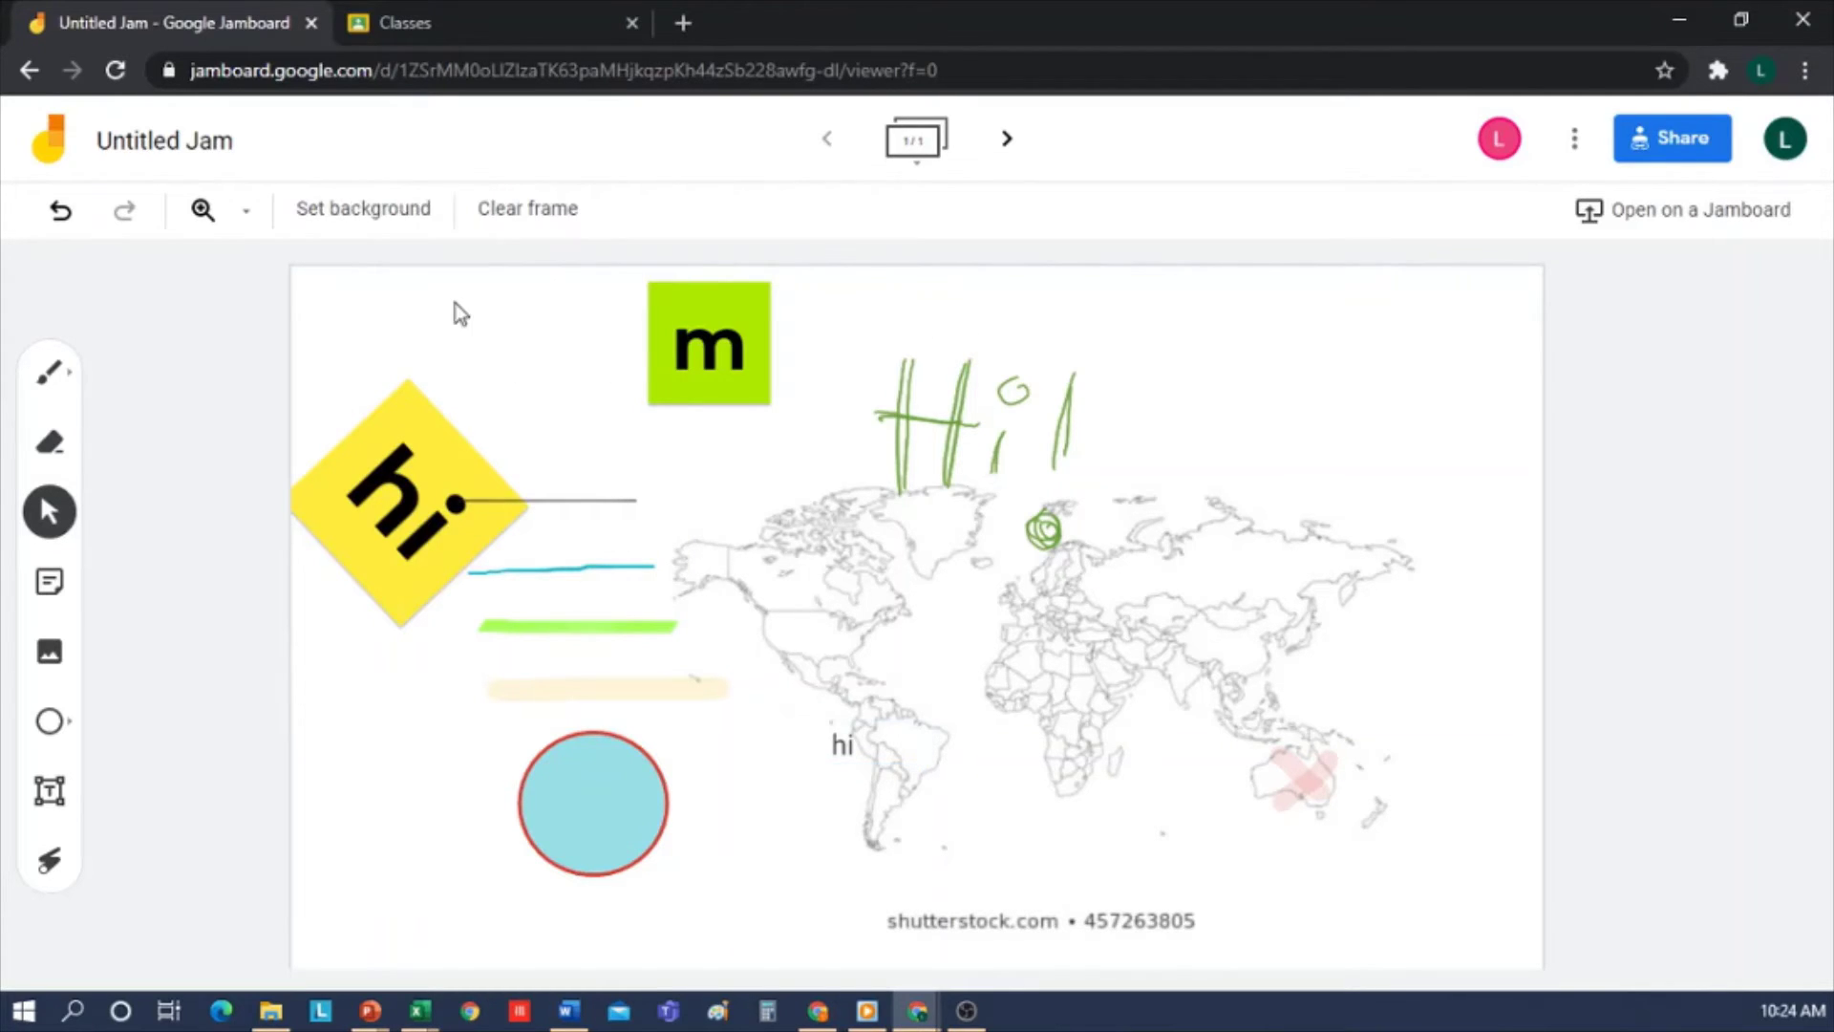
click(349, 225)
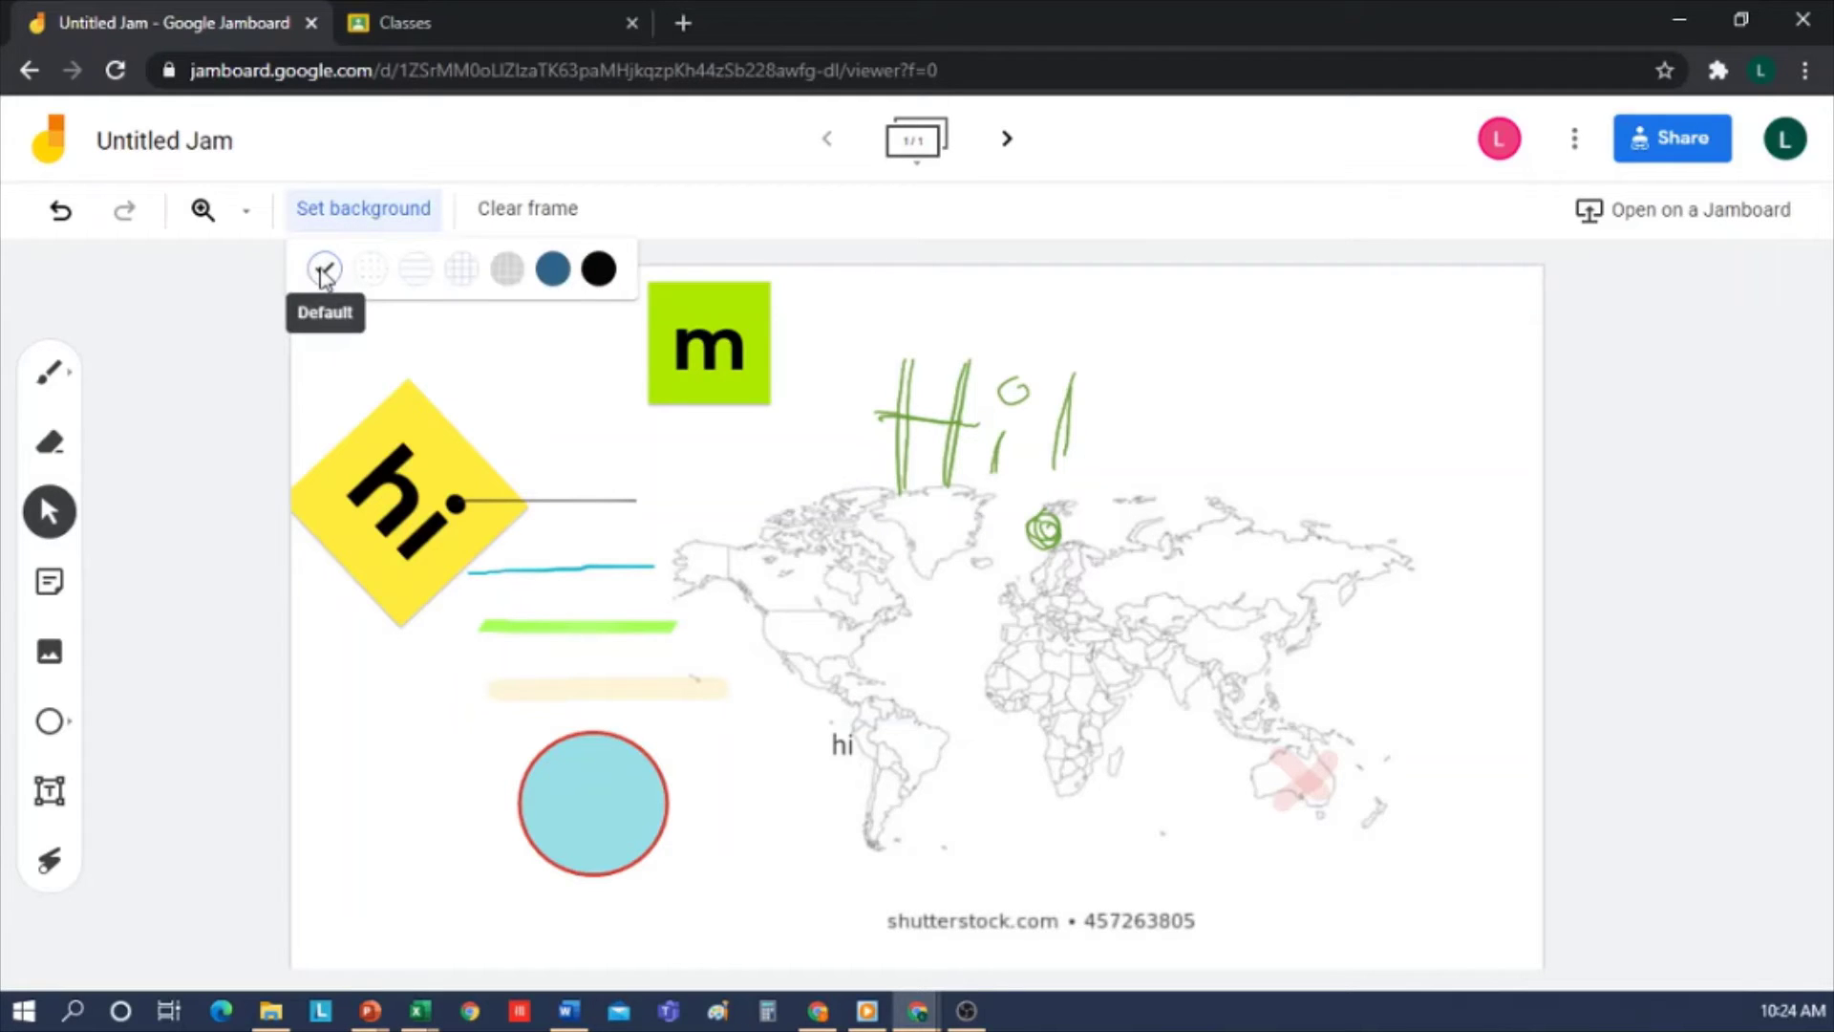
Set a dot-grid background and draw two short green marker strokes near the top right.
click(371, 269)
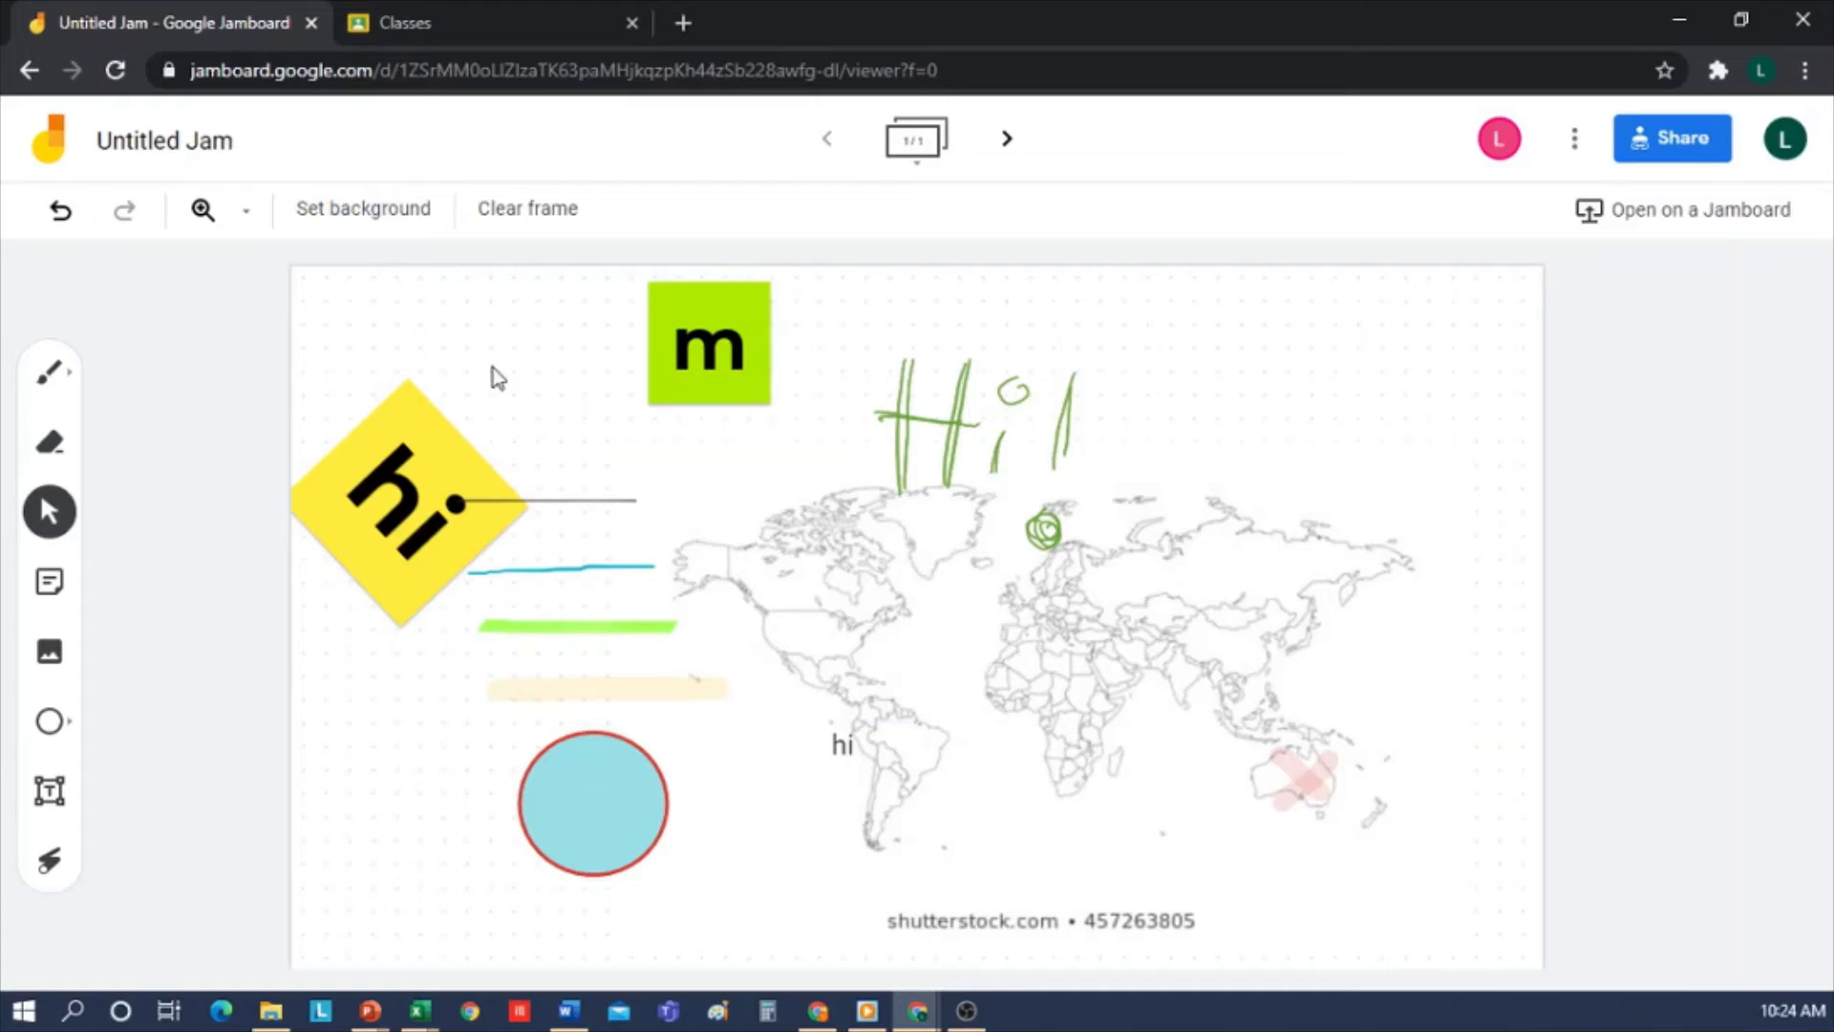
click(49, 373)
click(67, 382)
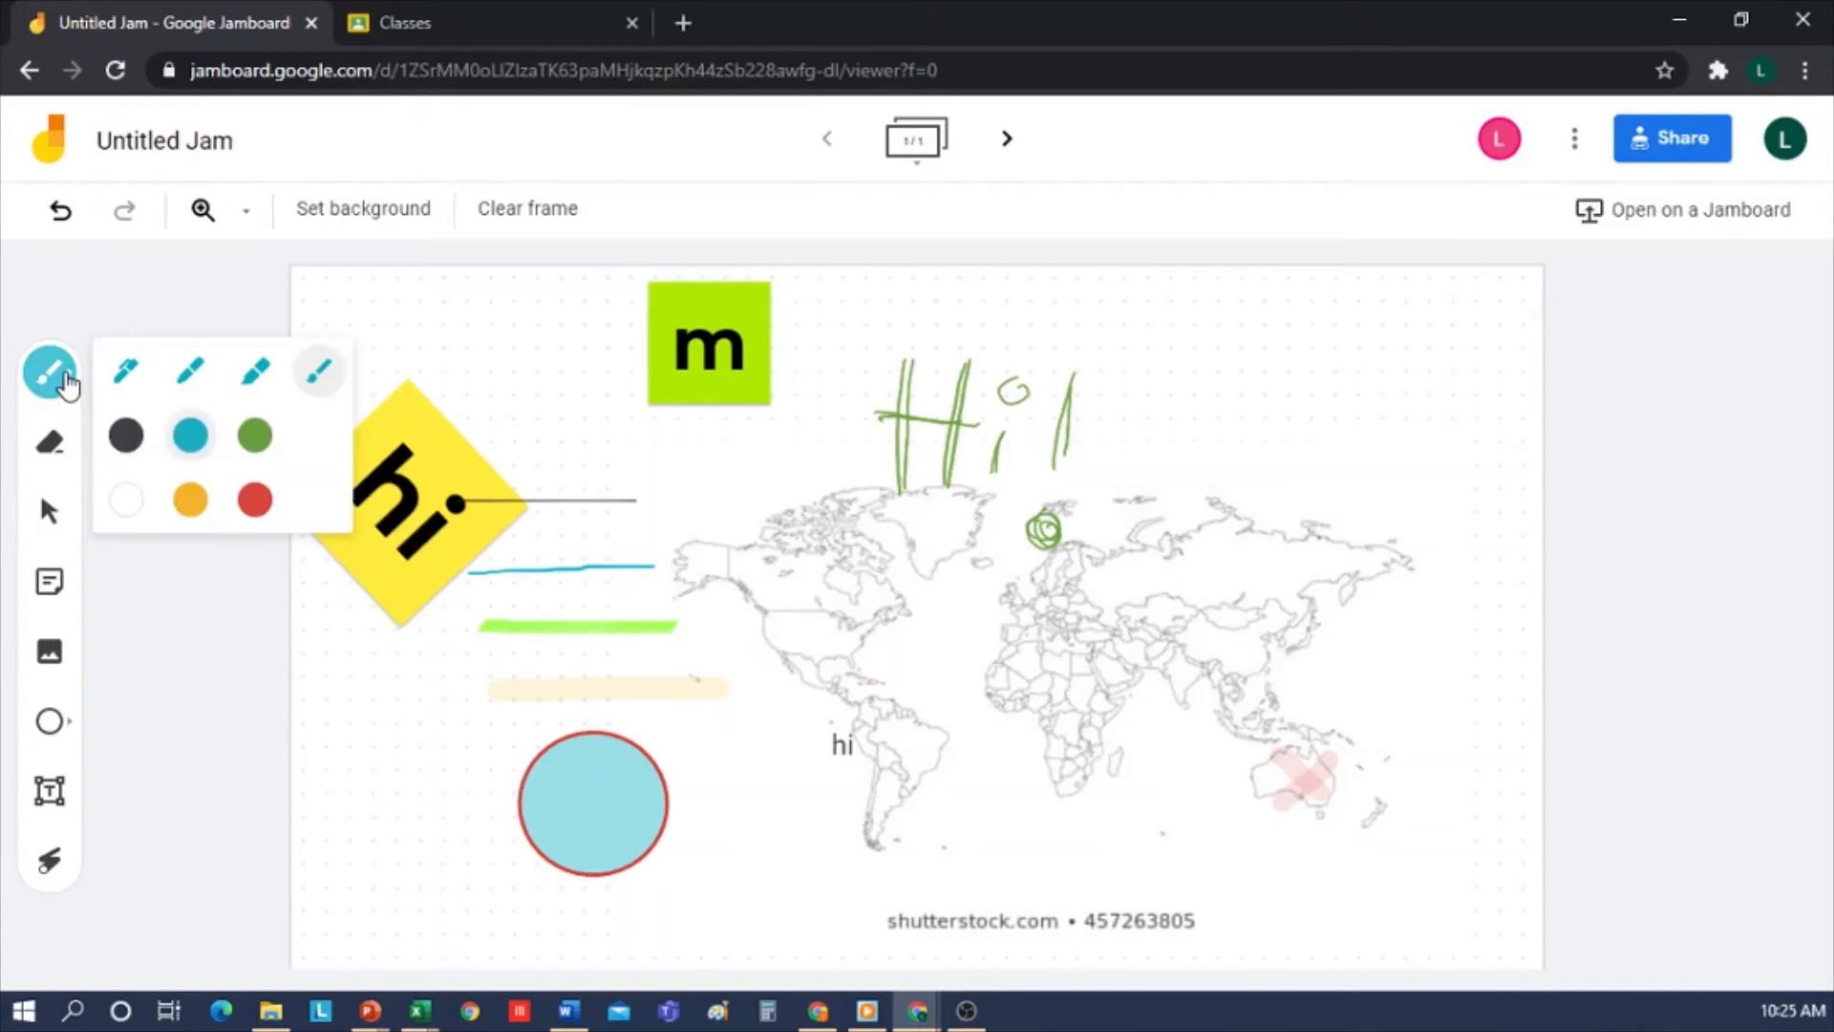
click(255, 370)
click(255, 435)
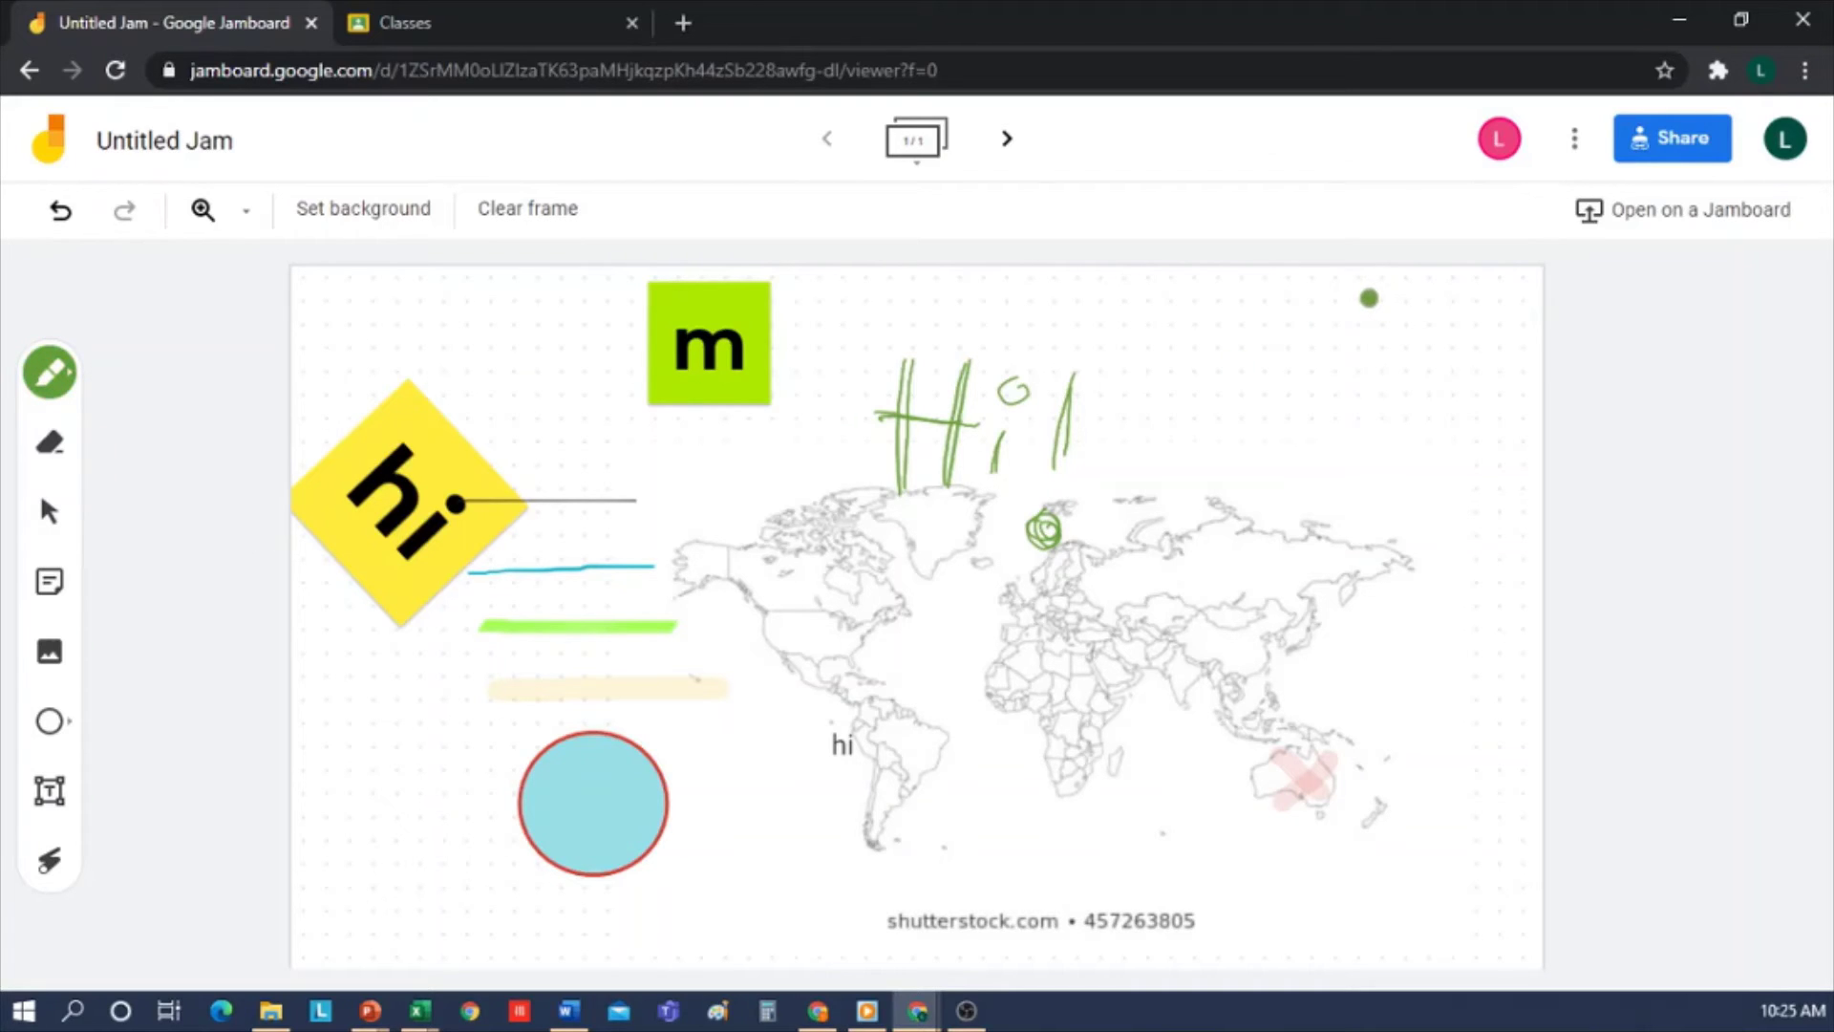
drag(1379, 297, 1324, 298)
drag(1262, 373, 1269, 417)
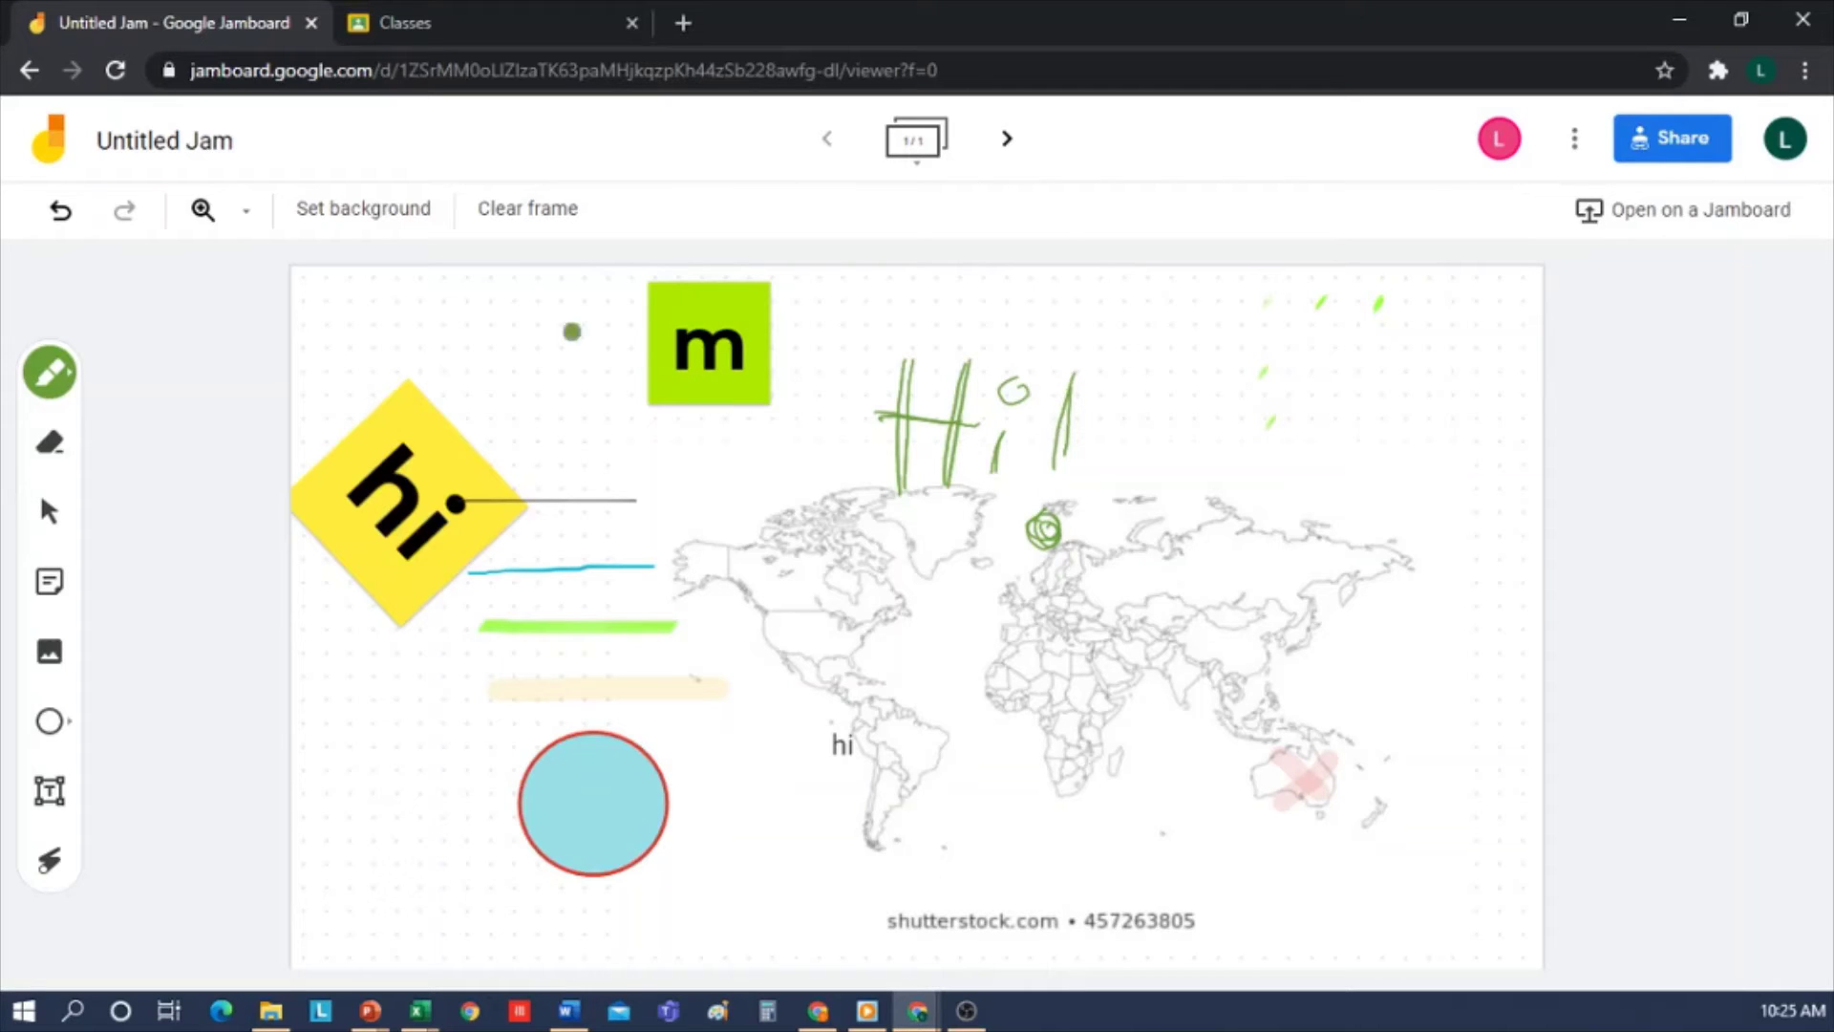
Zoom the board to 100%, then zoom in toward the green strokes.
click(246, 214)
click(240, 226)
click(204, 214)
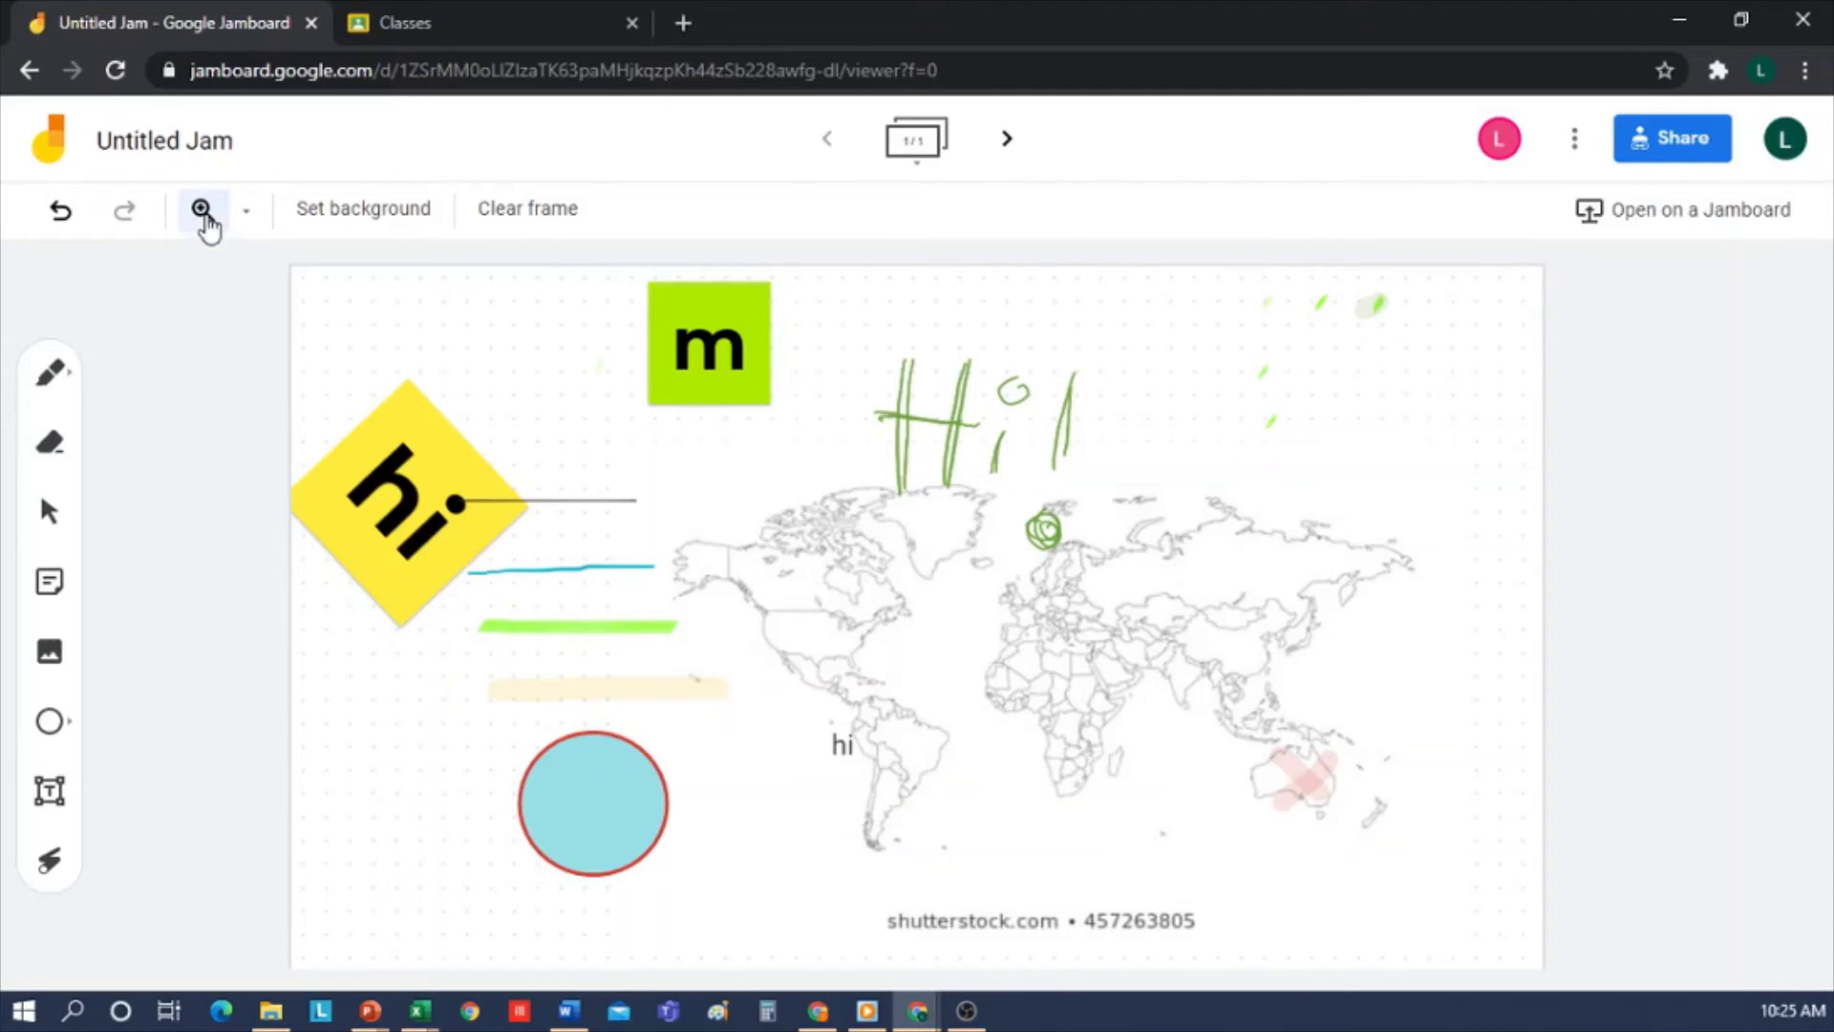
click(248, 214)
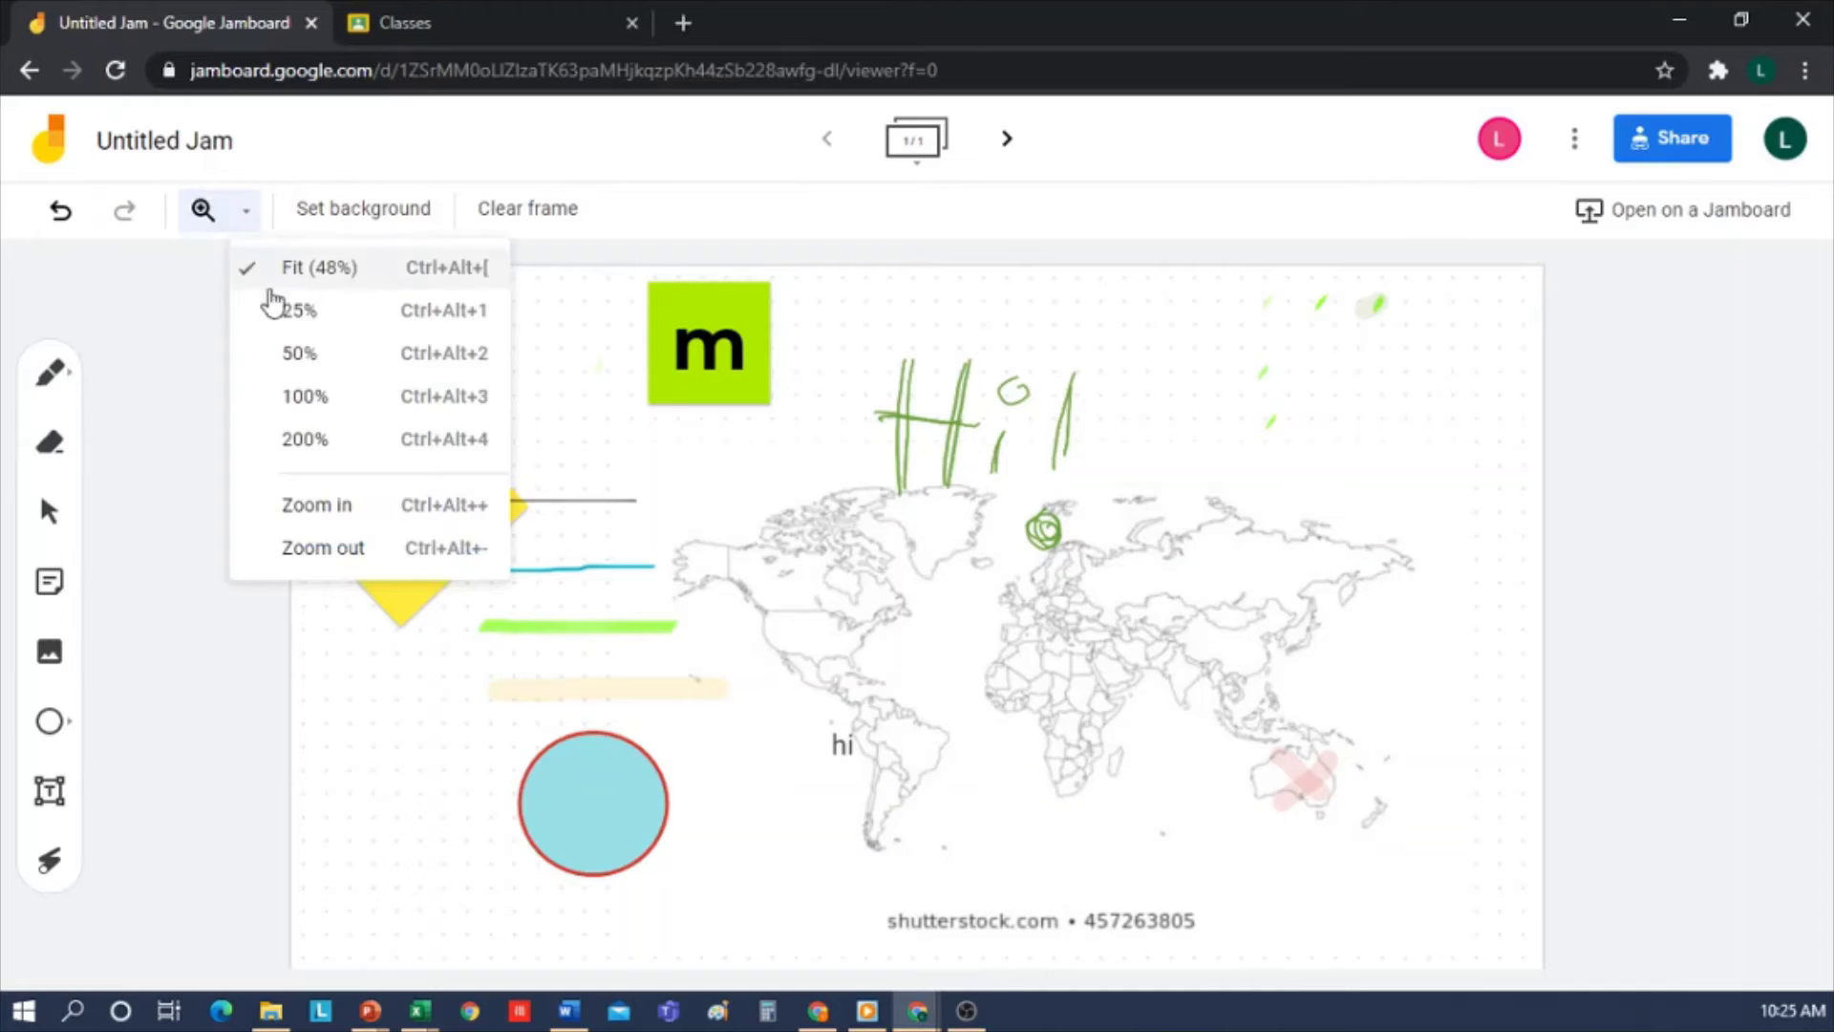
click(319, 398)
click(1485, 527)
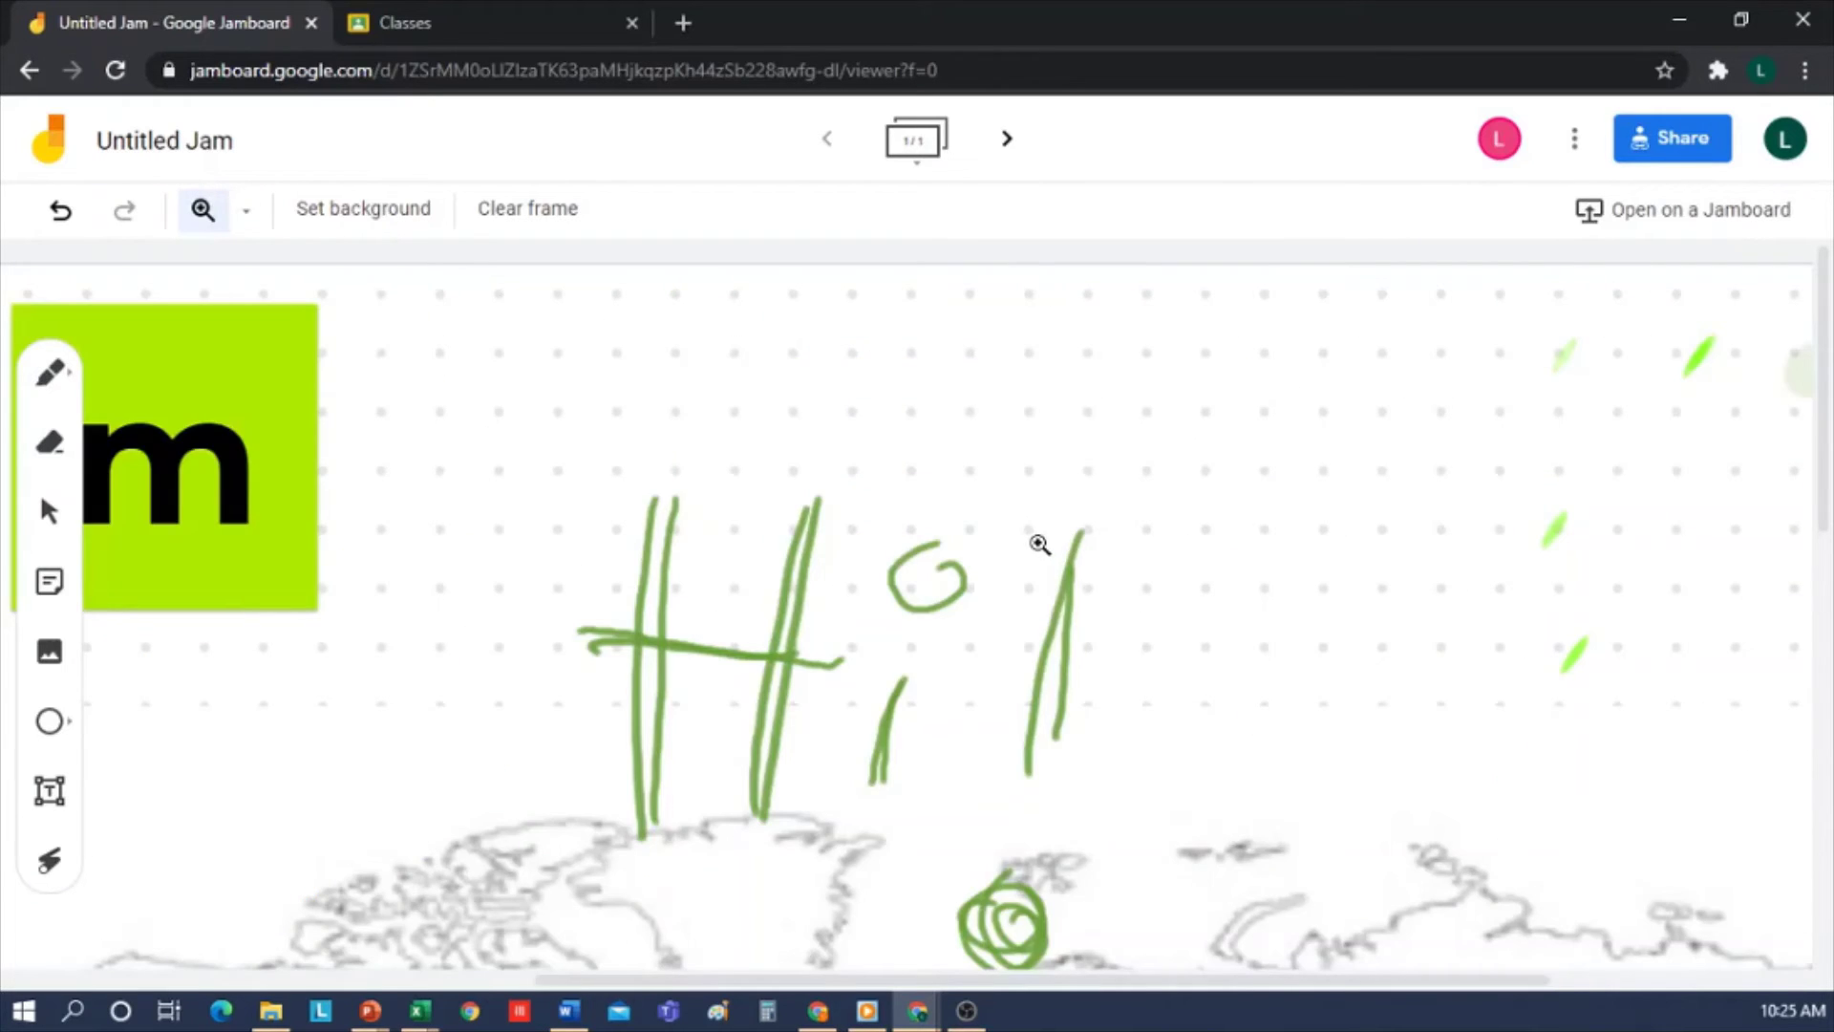
click(1580, 494)
key(Escape)
Add two small green pen dots near the top, then fit the frame in view.
click(1318, 381)
click(1143, 381)
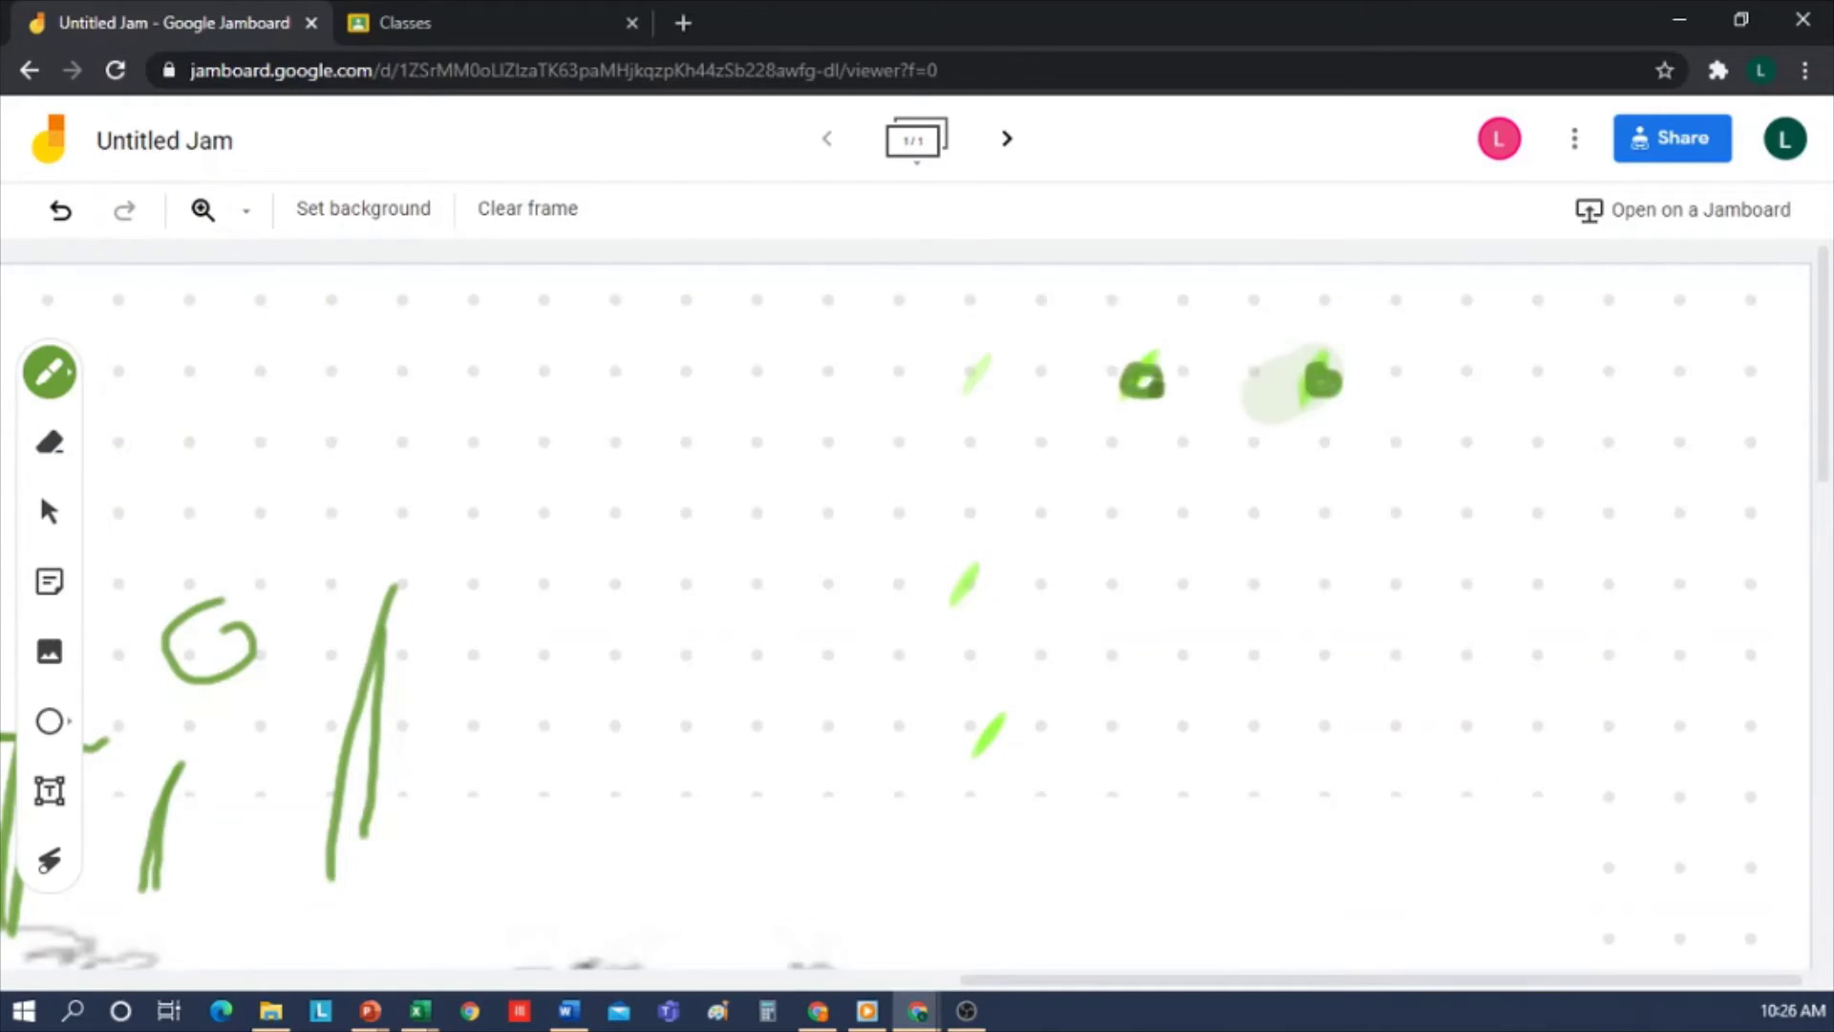
click(966, 373)
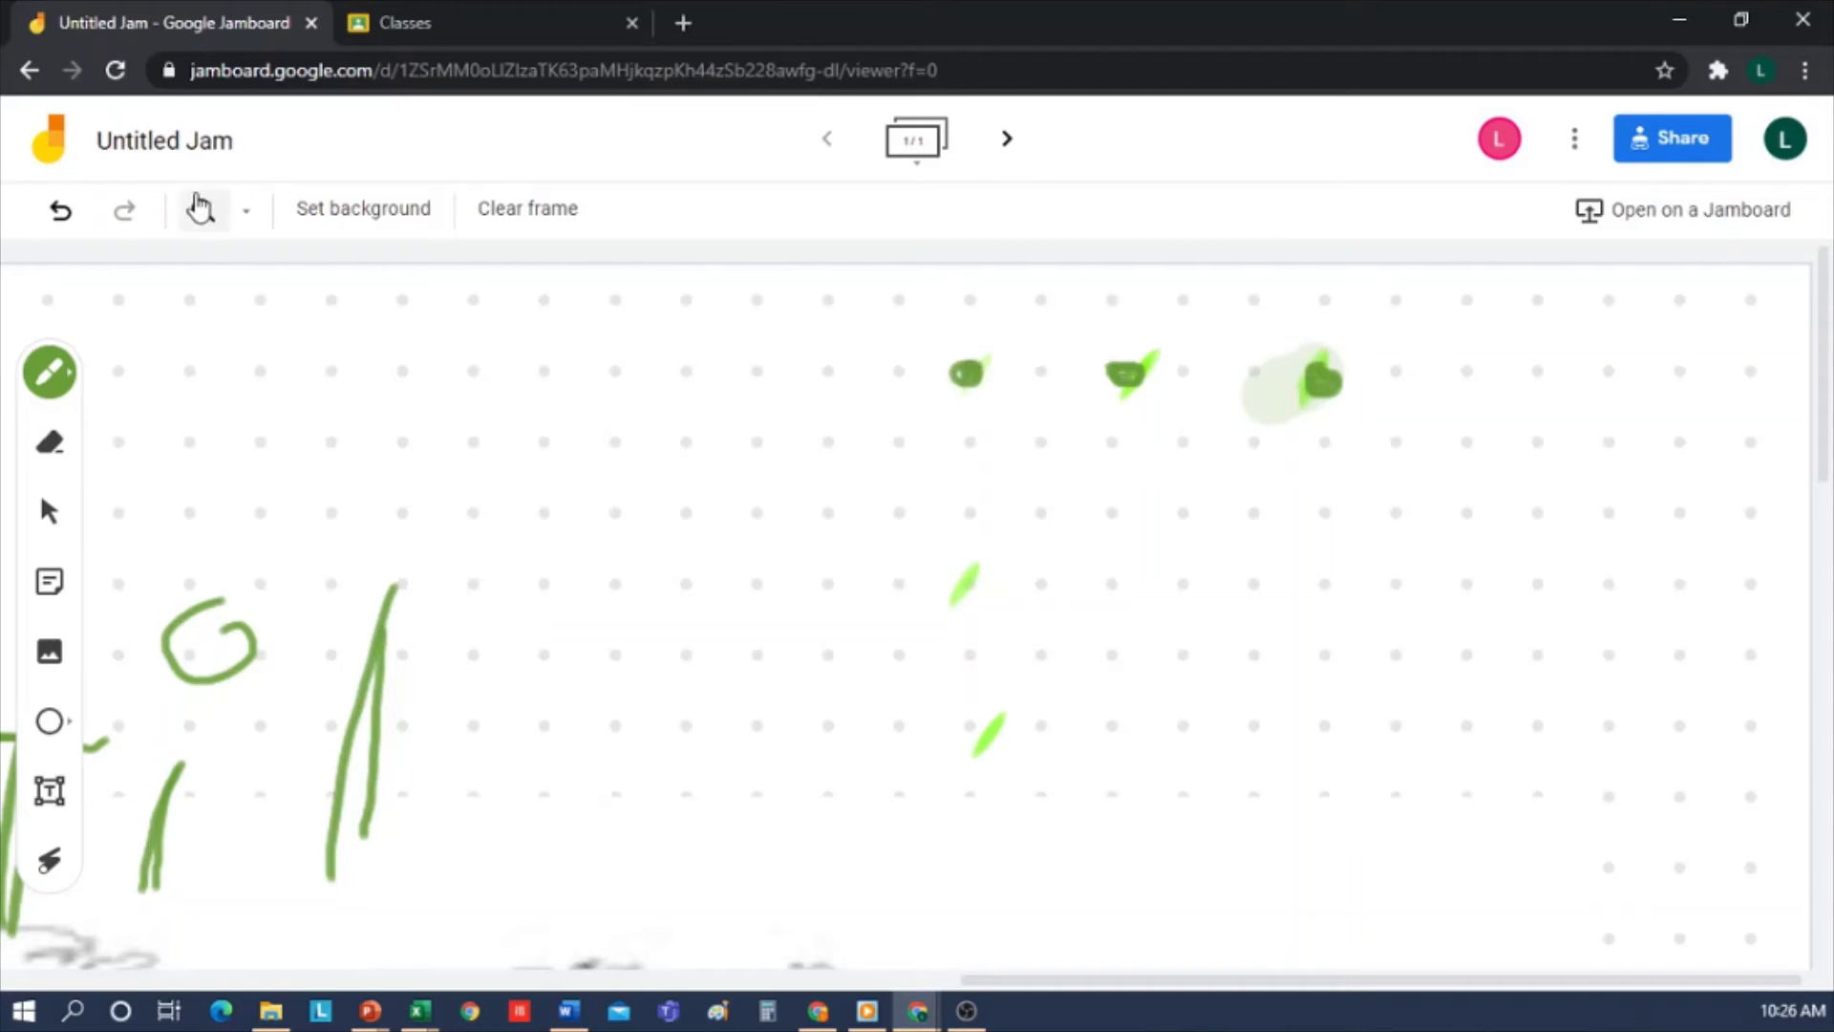
click(245, 221)
click(336, 271)
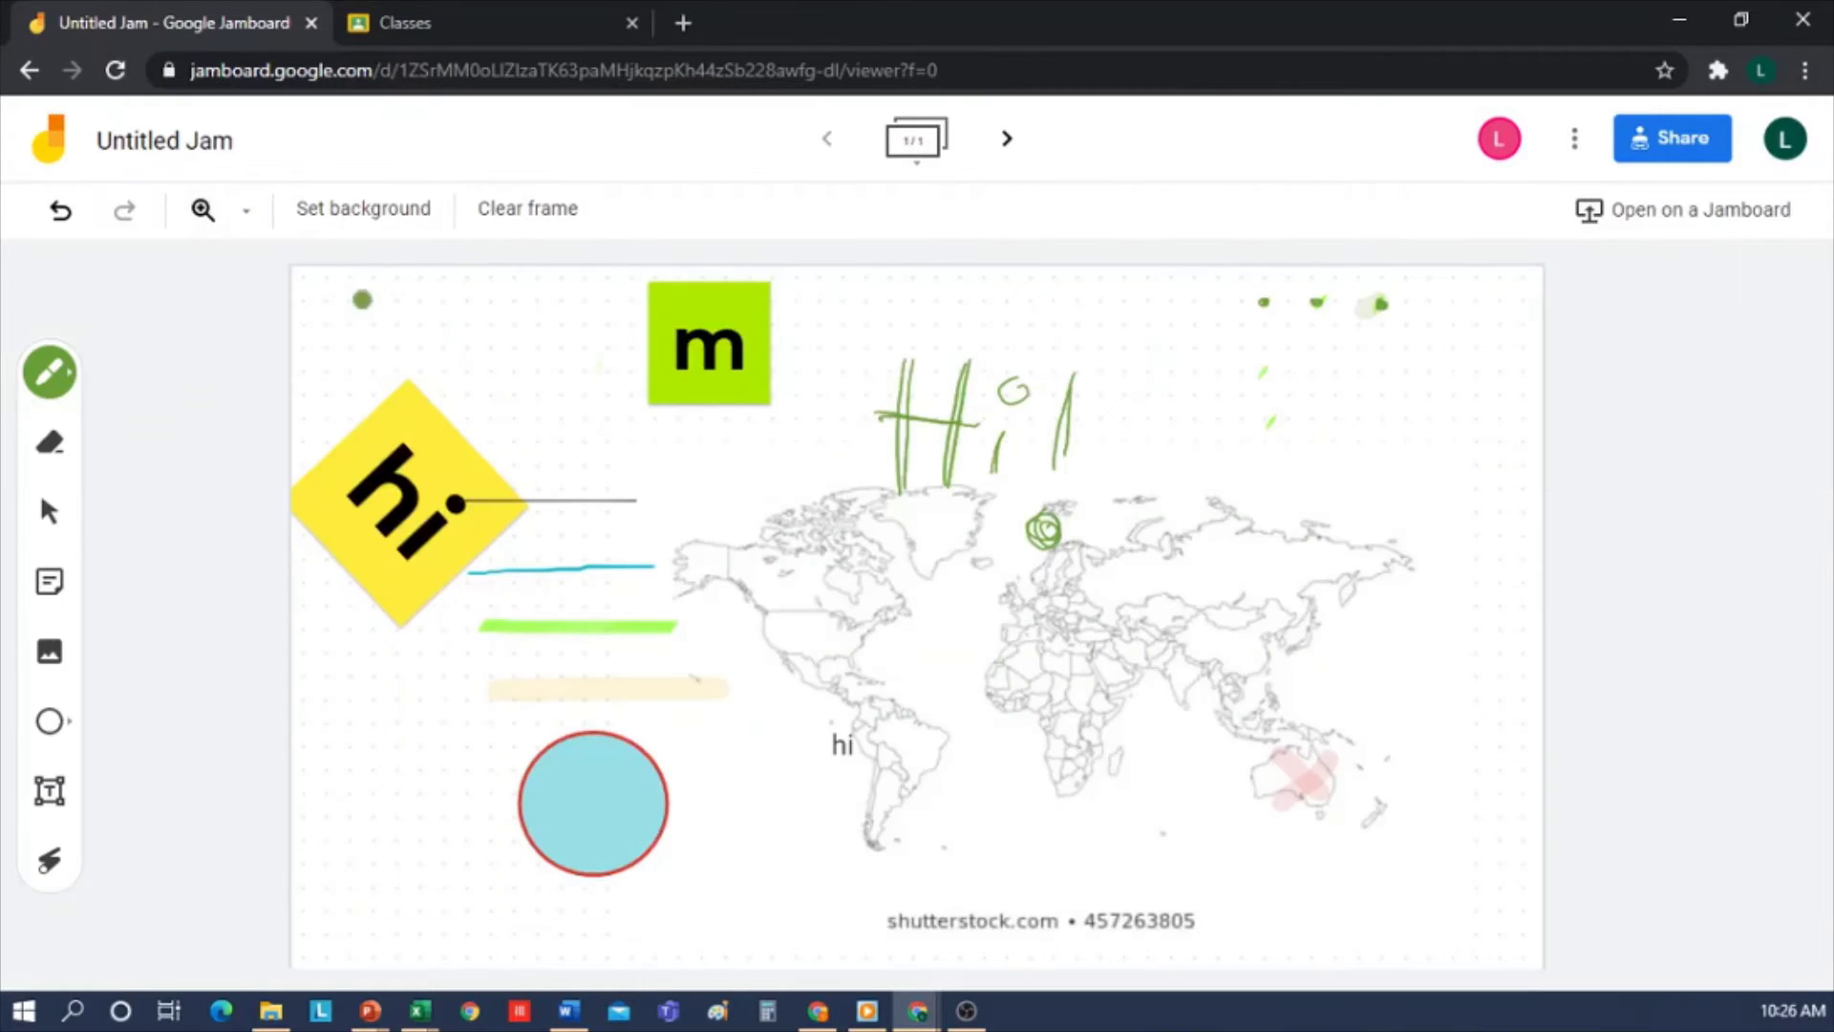
Clear every item from the frame and apply the solid dark-blue background.
click(52, 514)
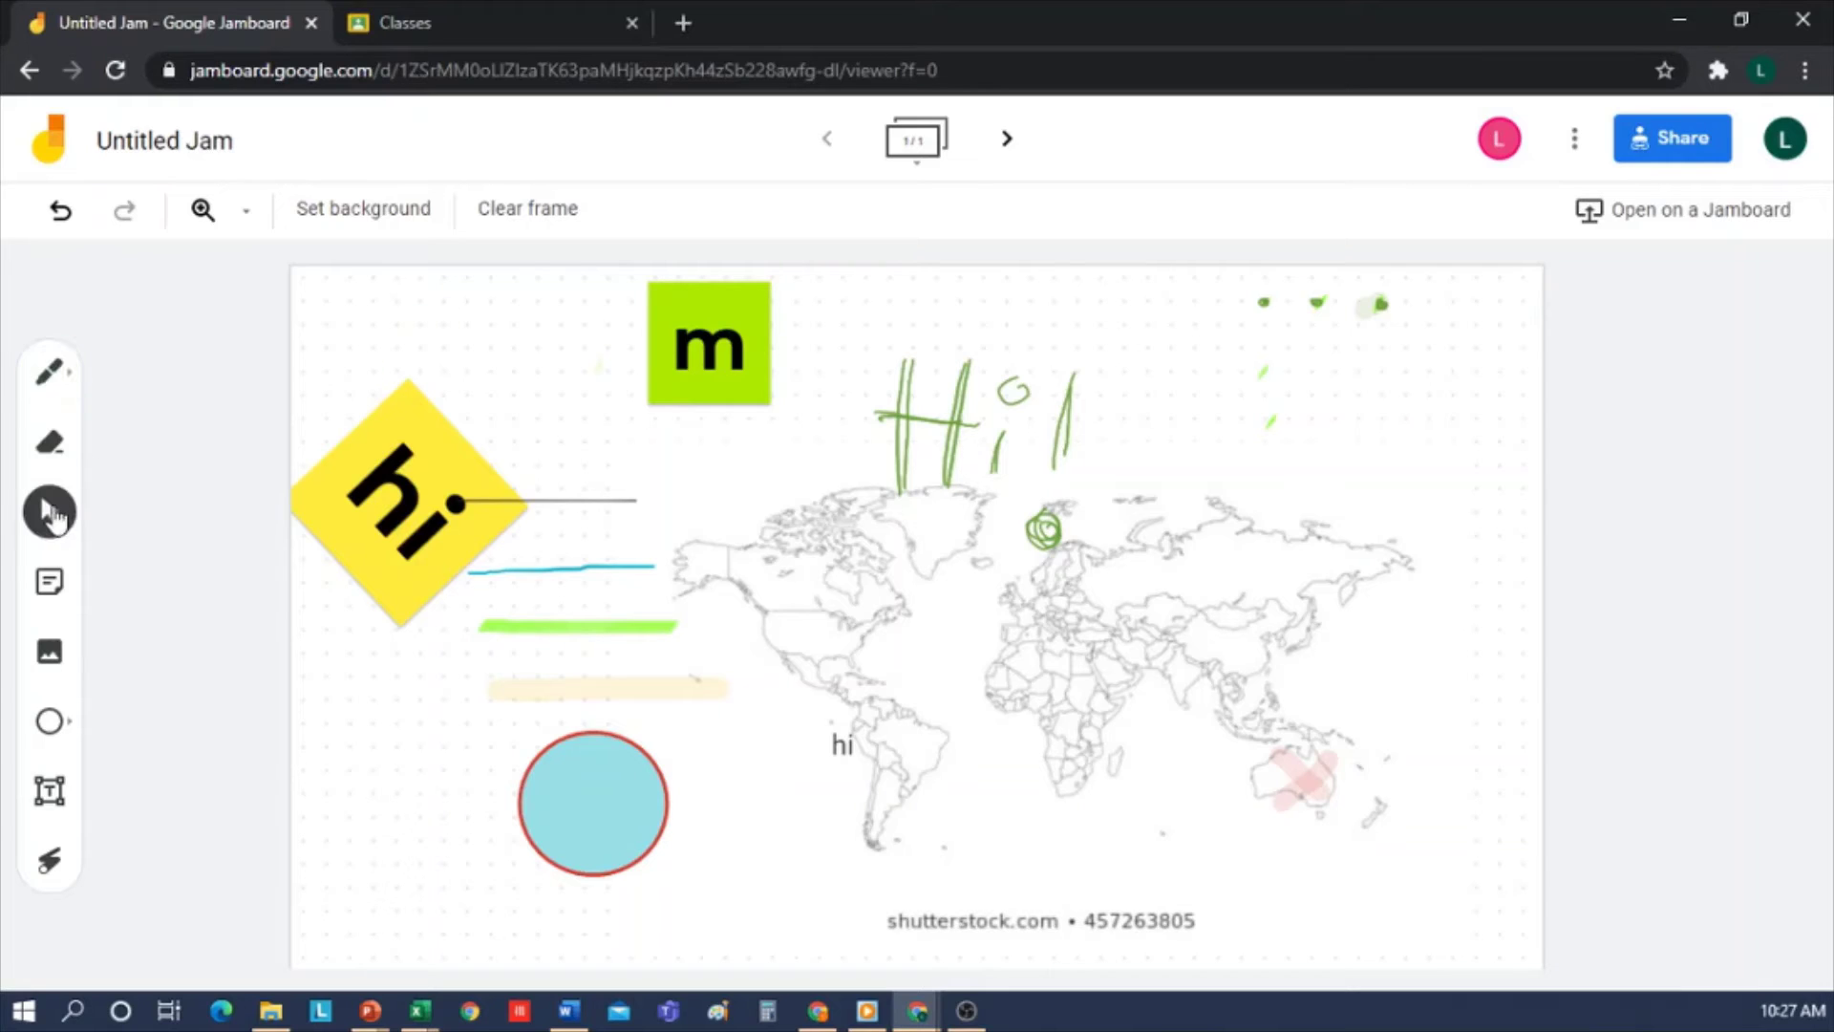
click(528, 210)
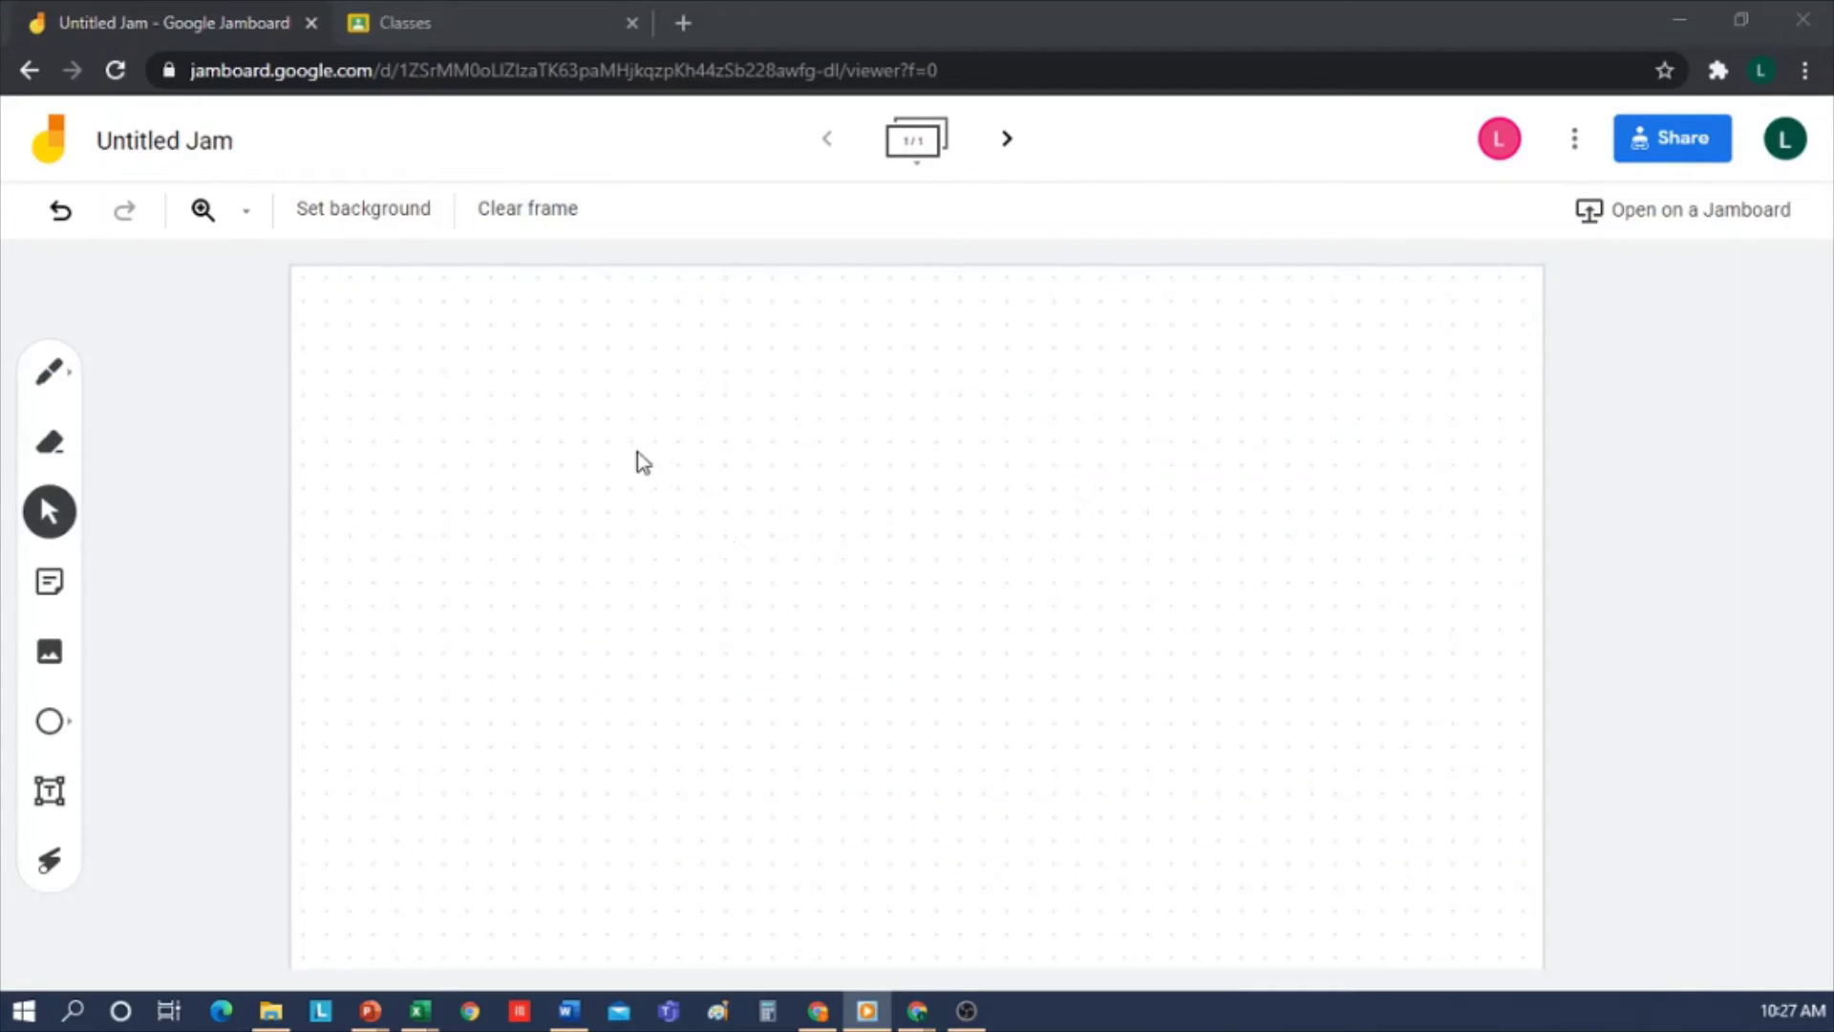
click(387, 212)
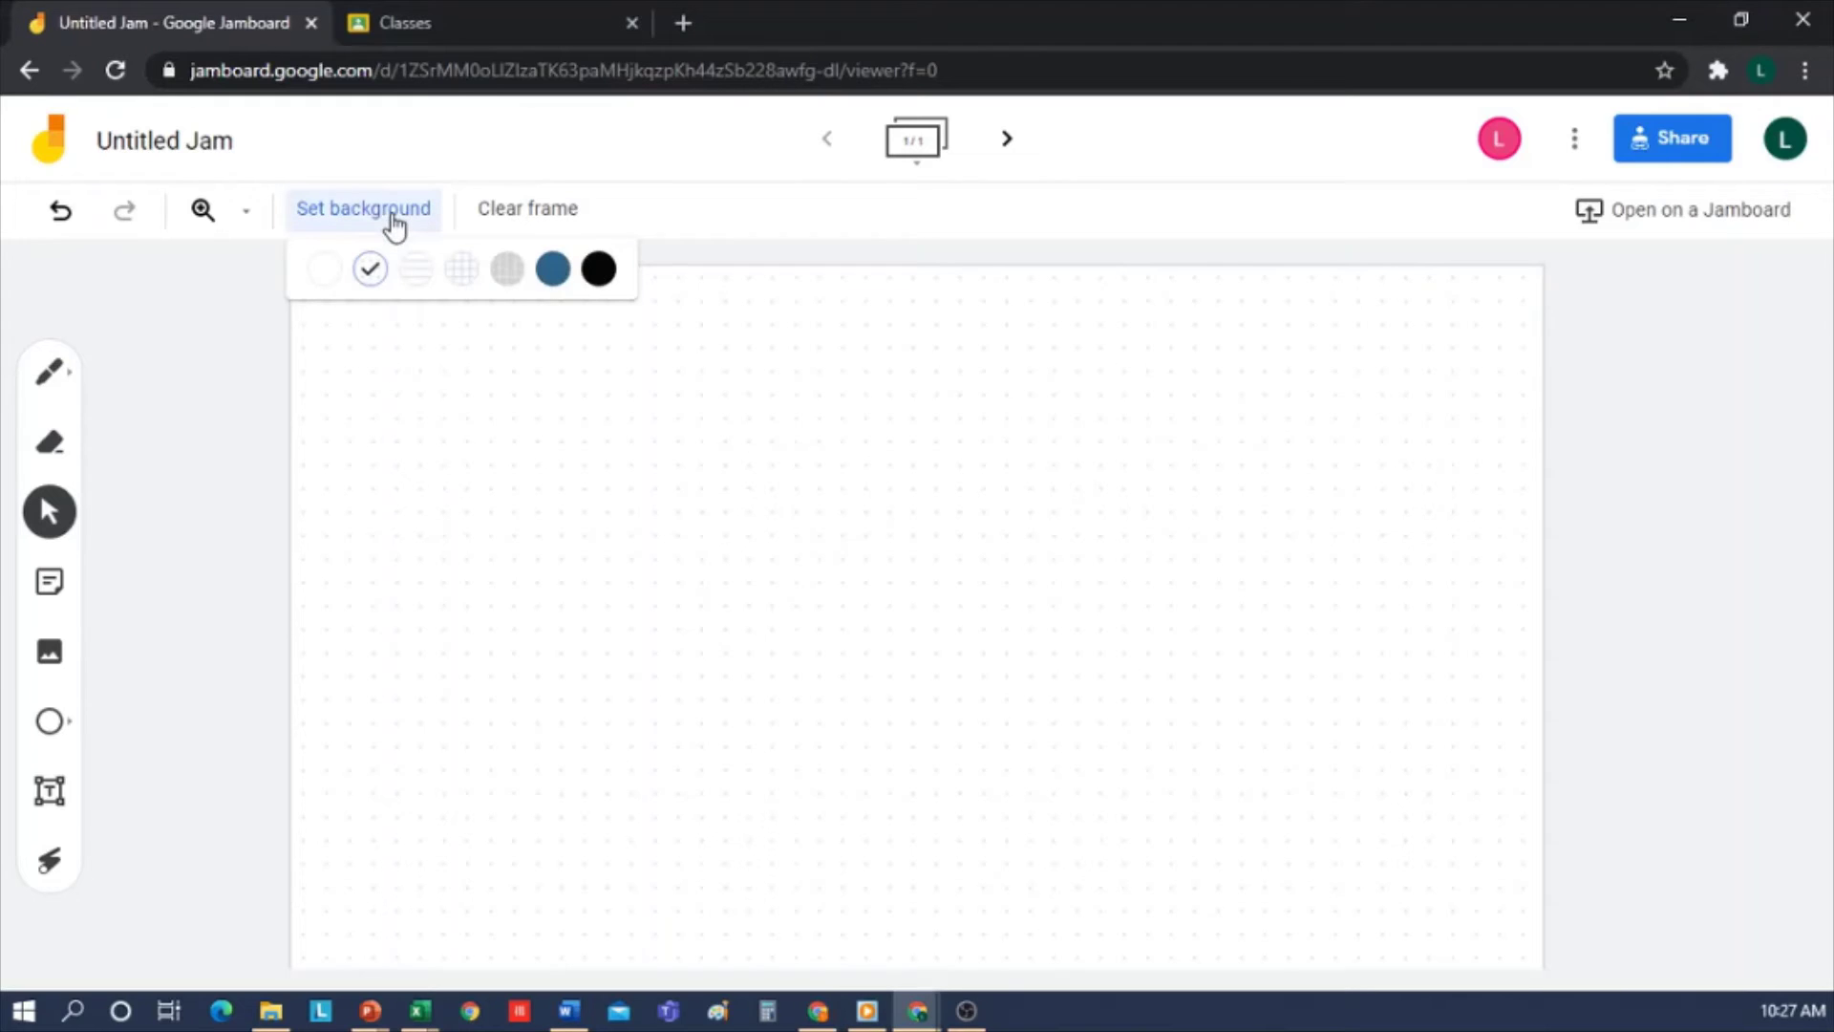
click(556, 277)
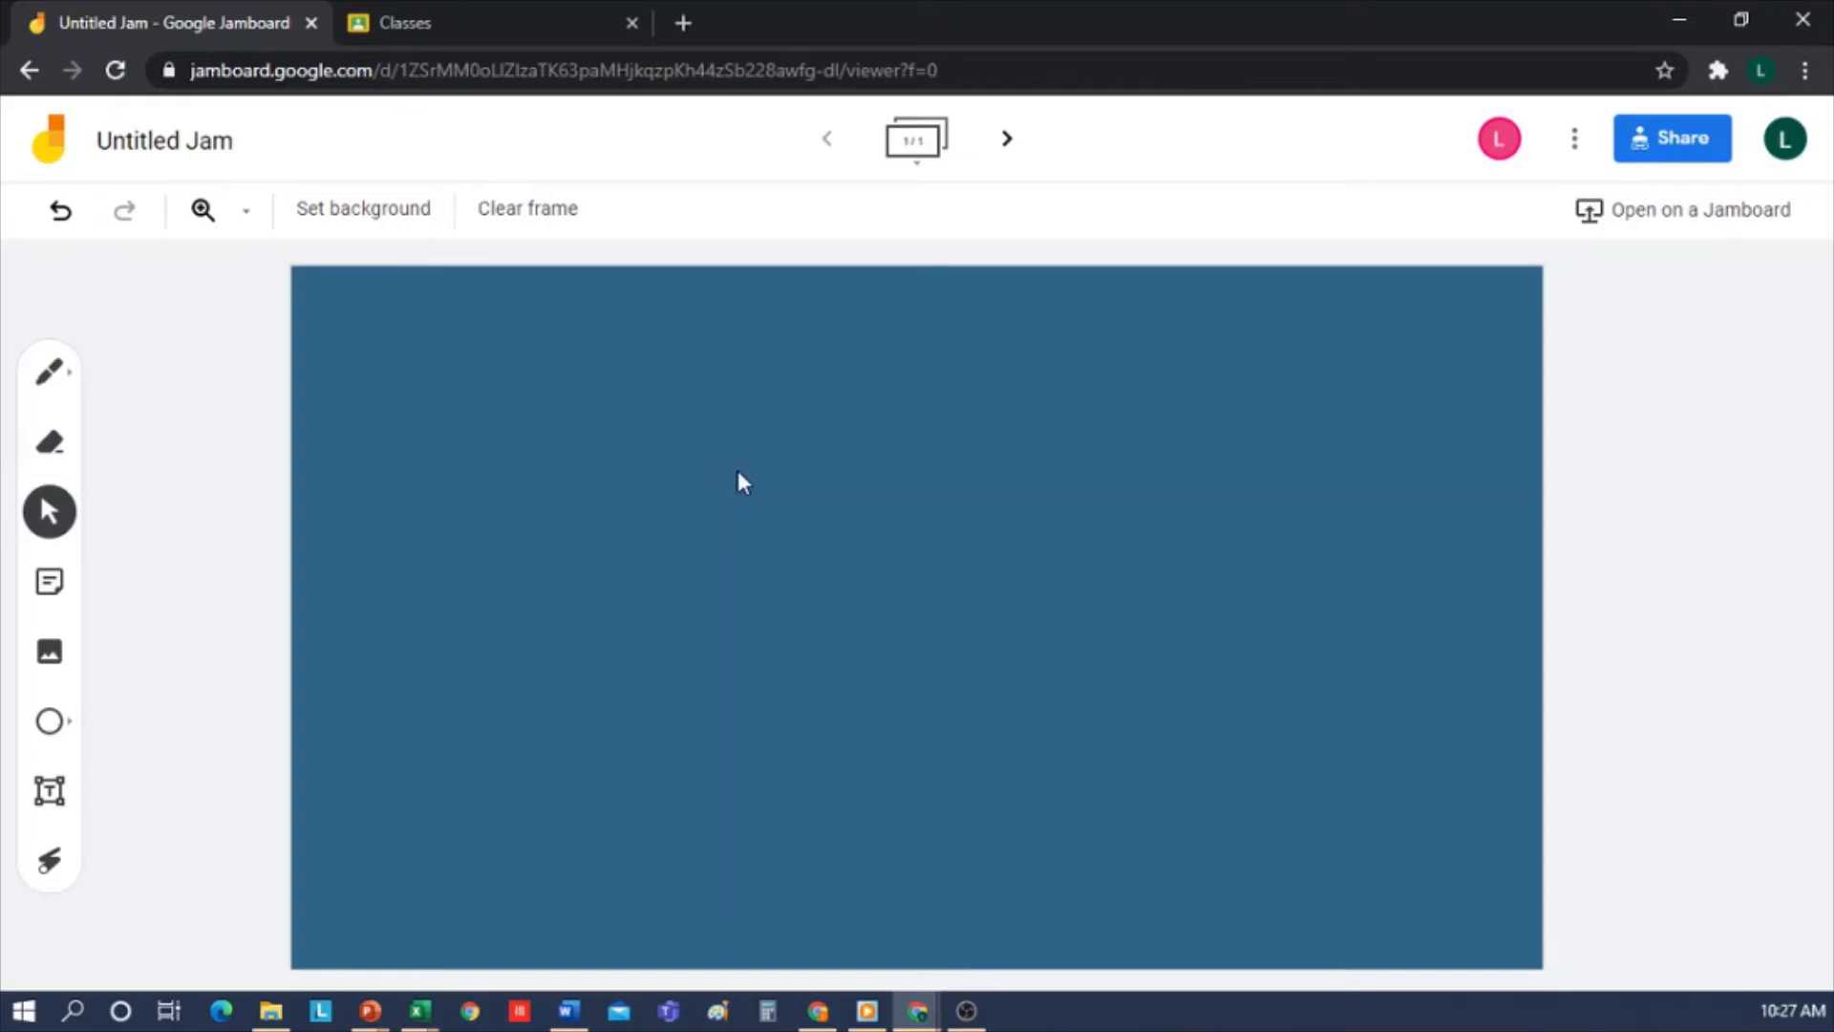
Title the jam 'Animals' and place a green 'Animals' sticky note near the top centre.
click(186, 151)
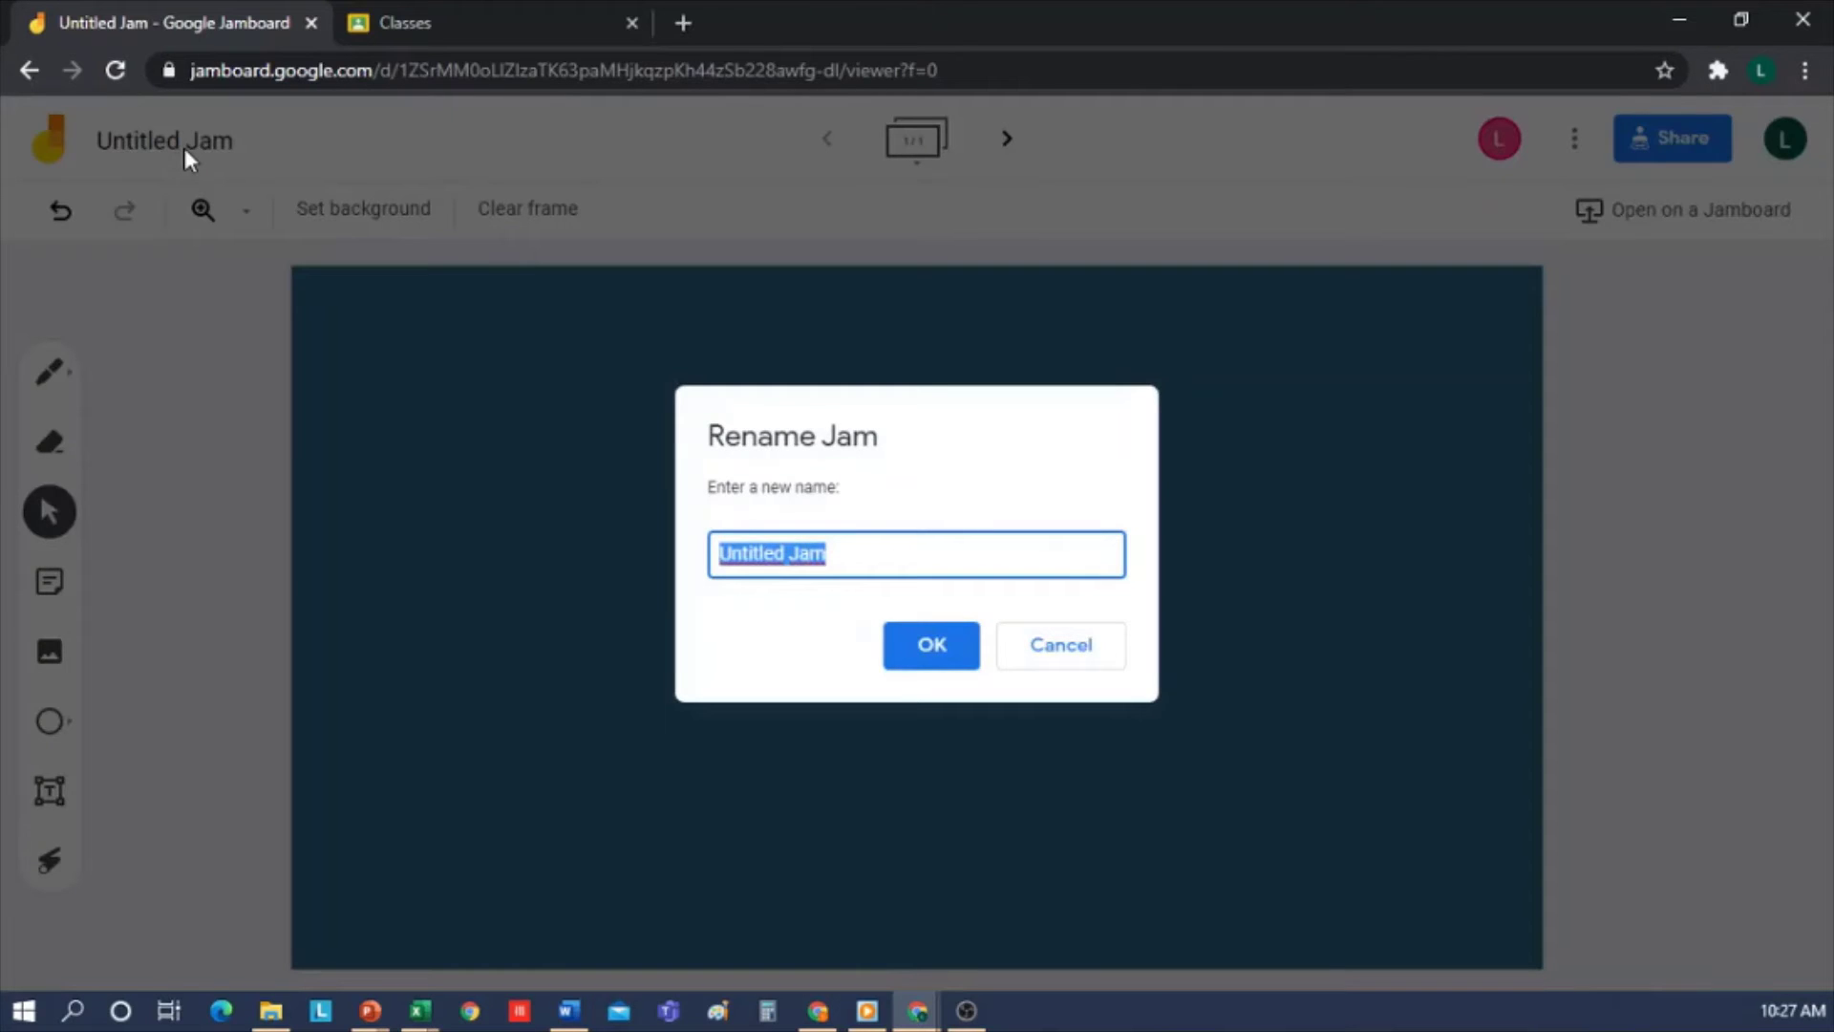
text(A)
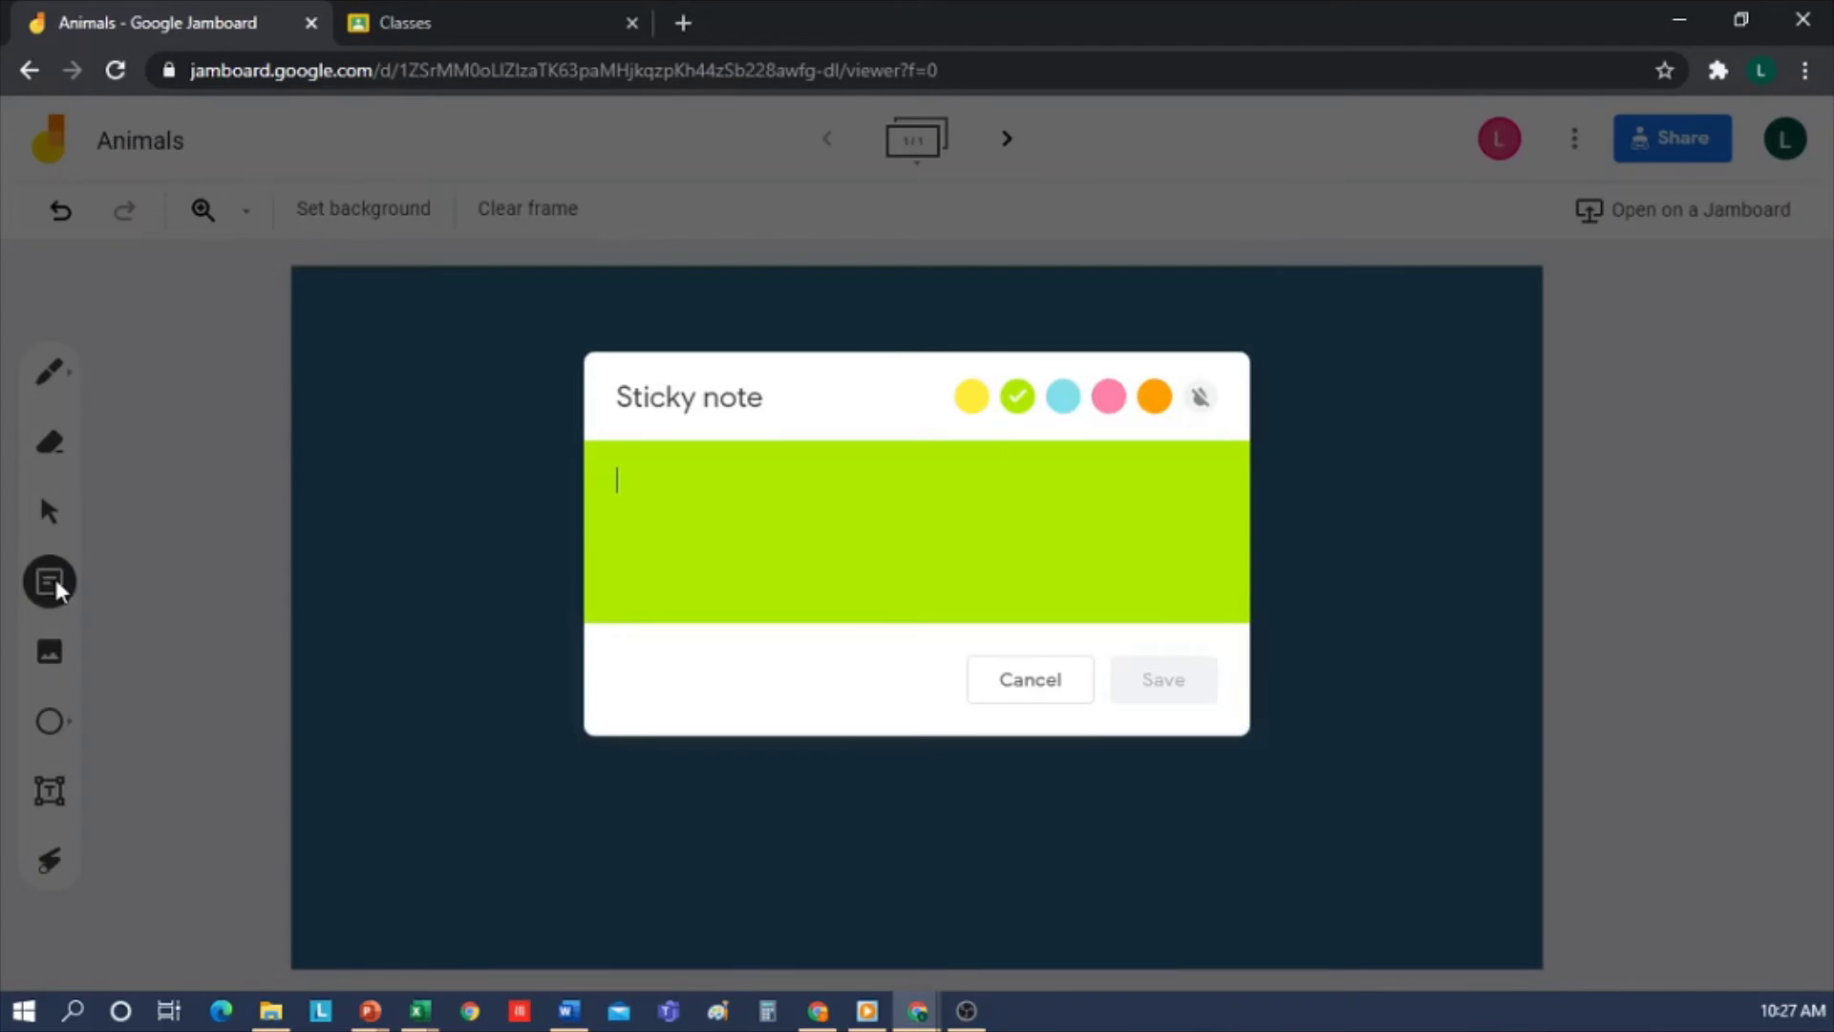
text(Animals)
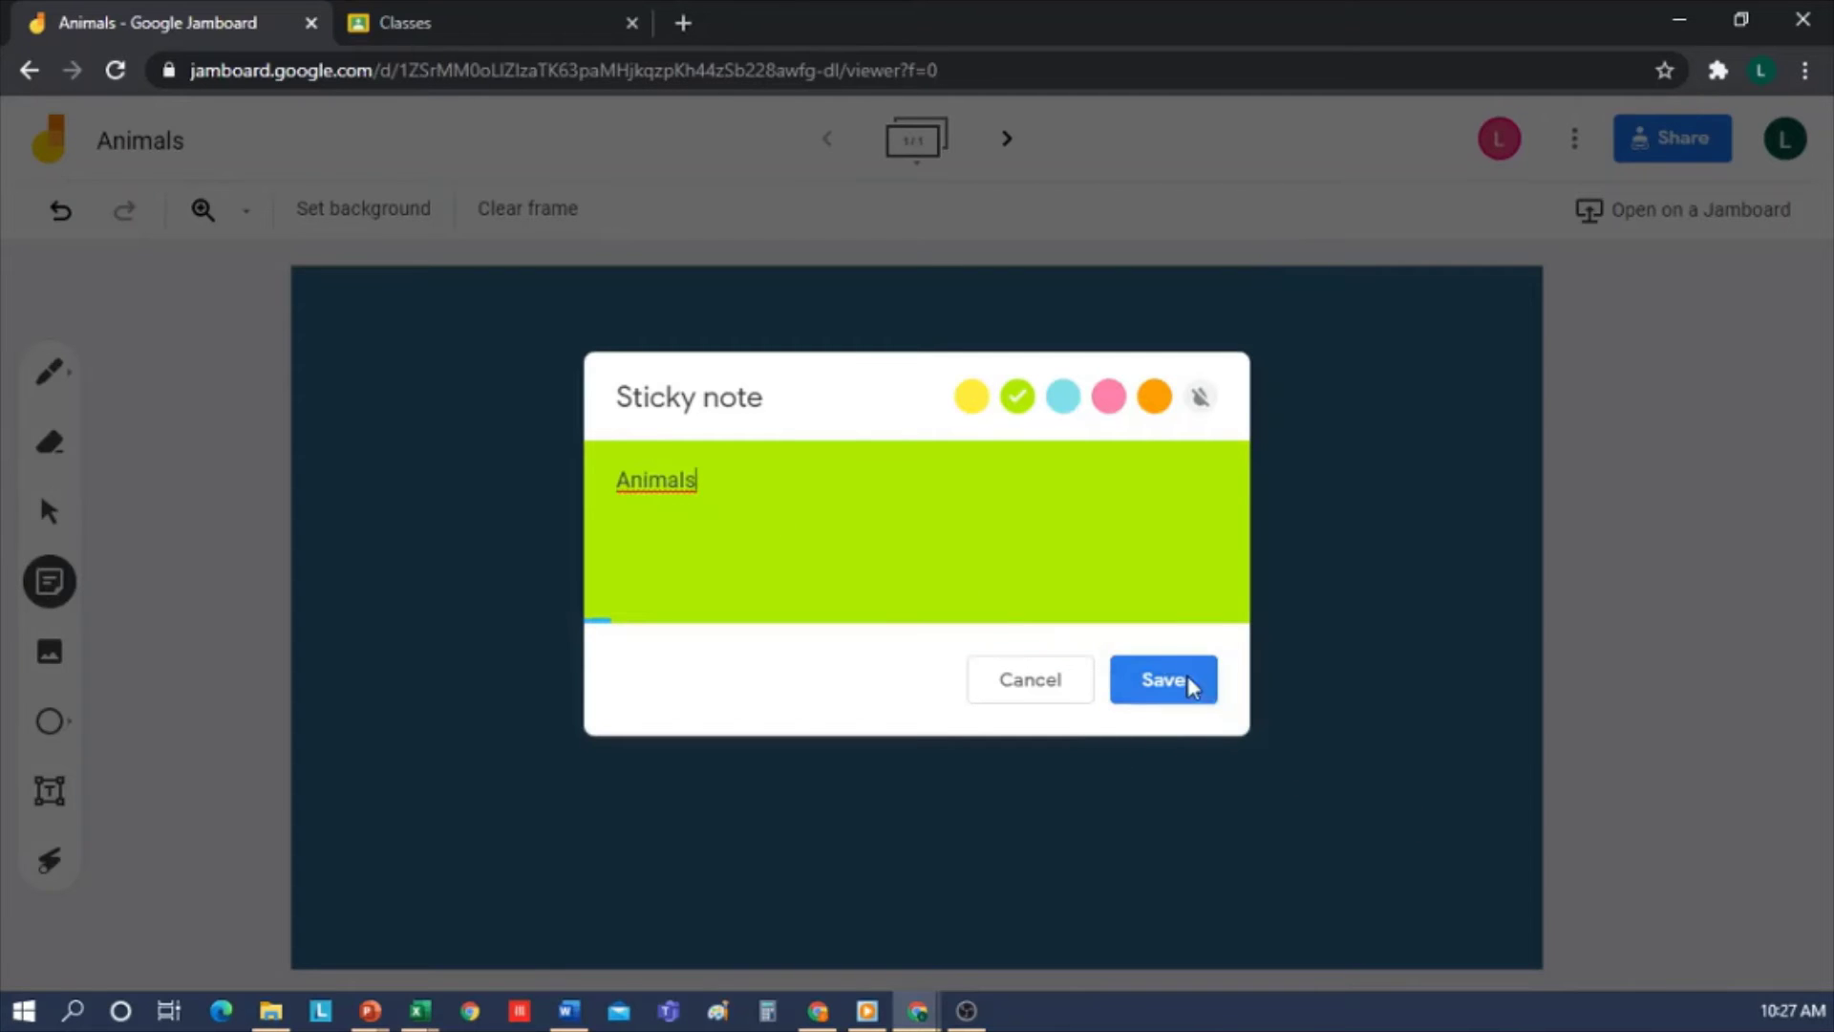
click(1188, 674)
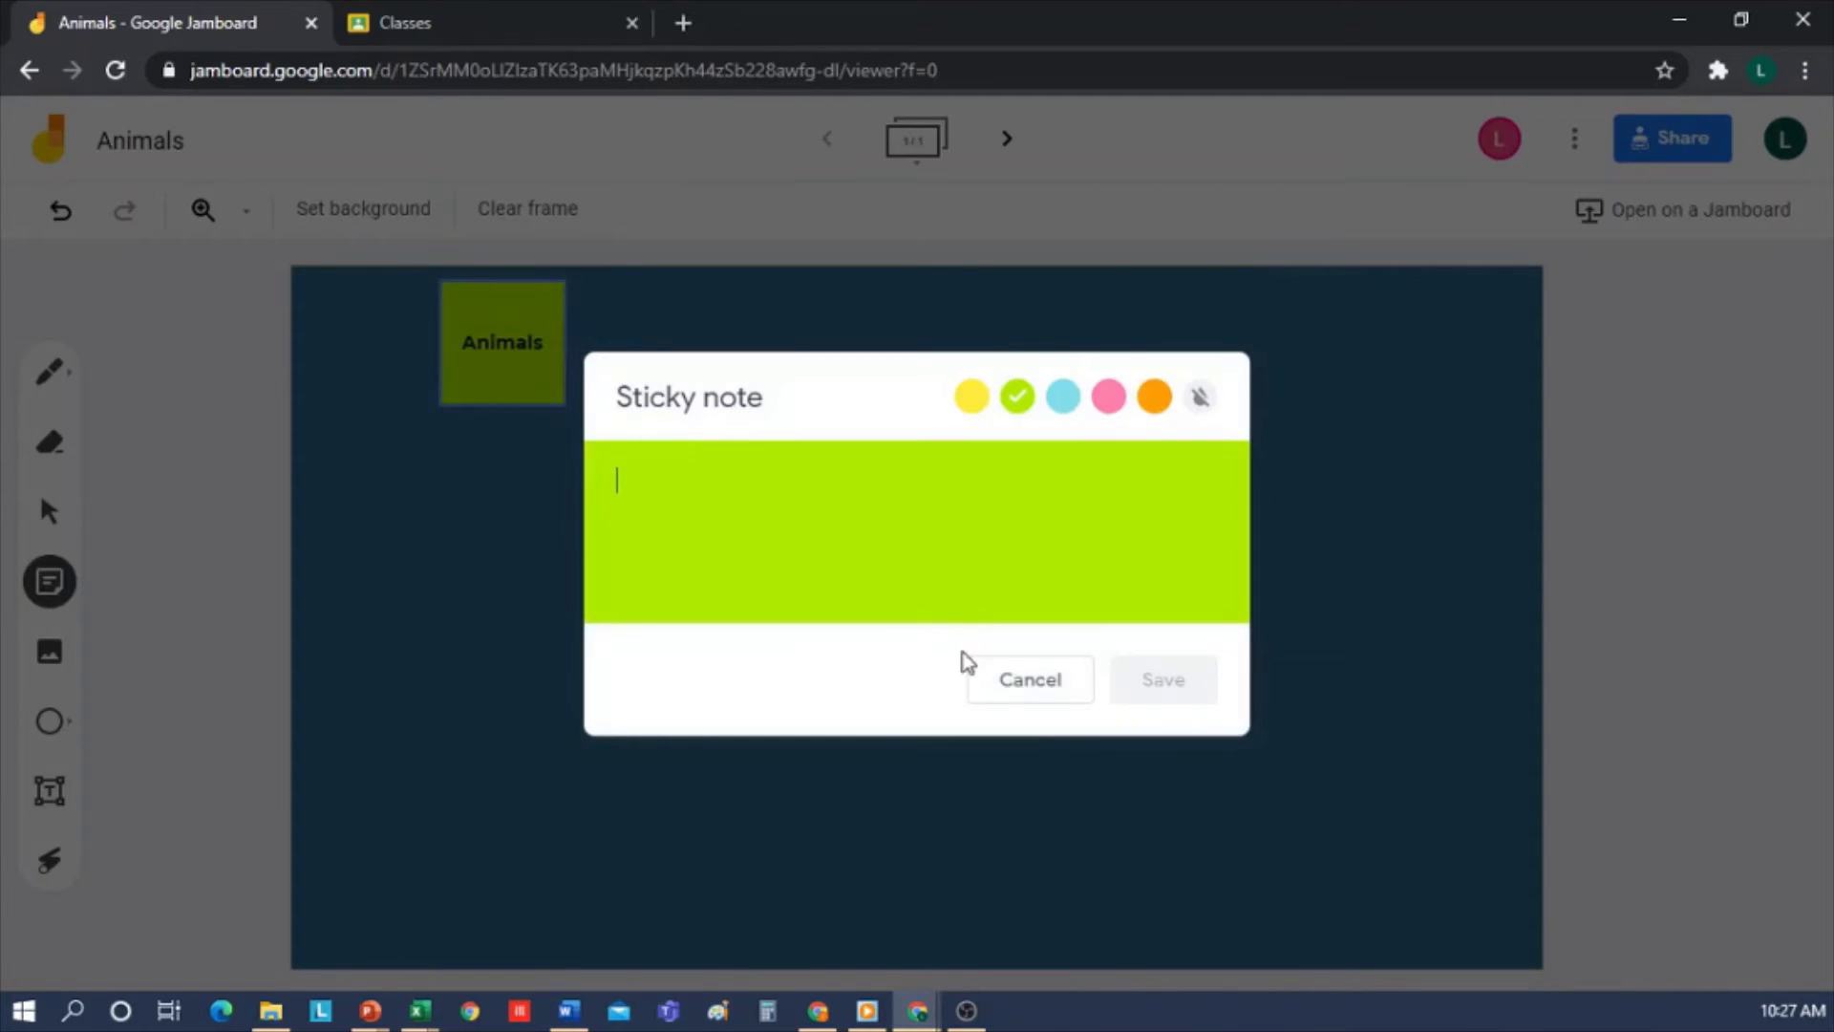
click(1009, 678)
click(538, 361)
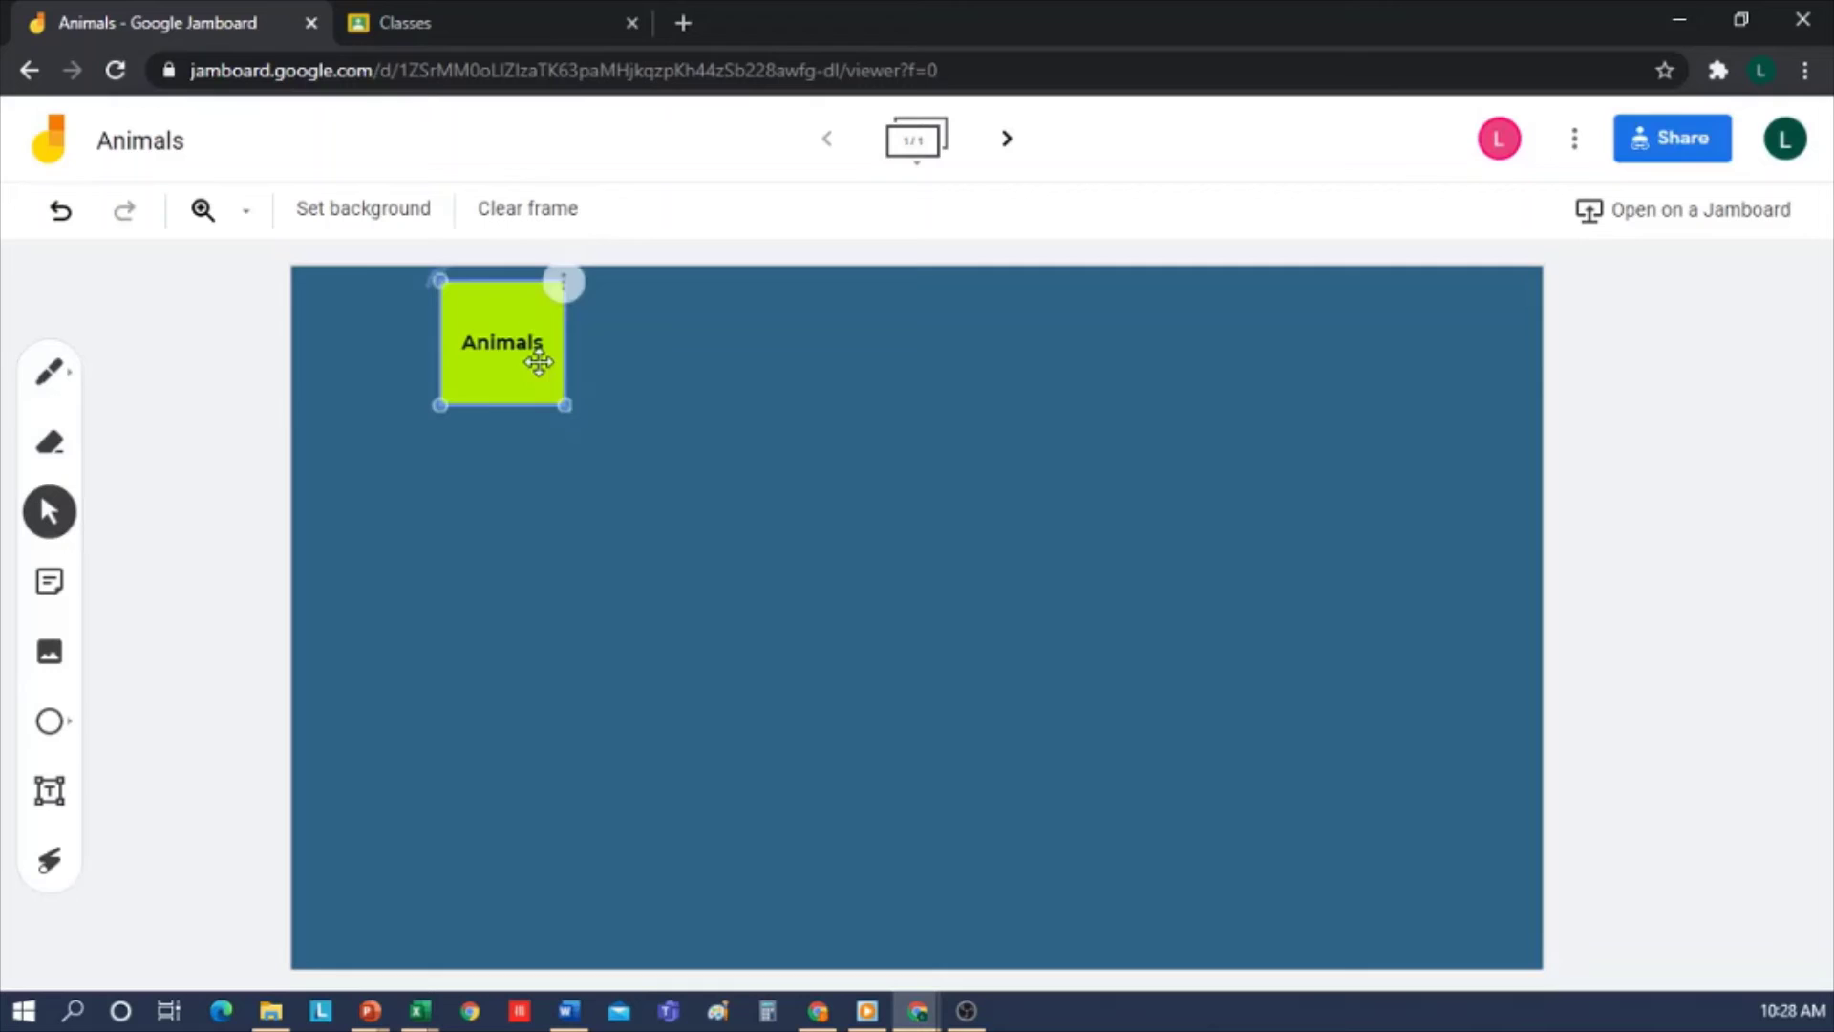
drag(538, 361, 934, 423)
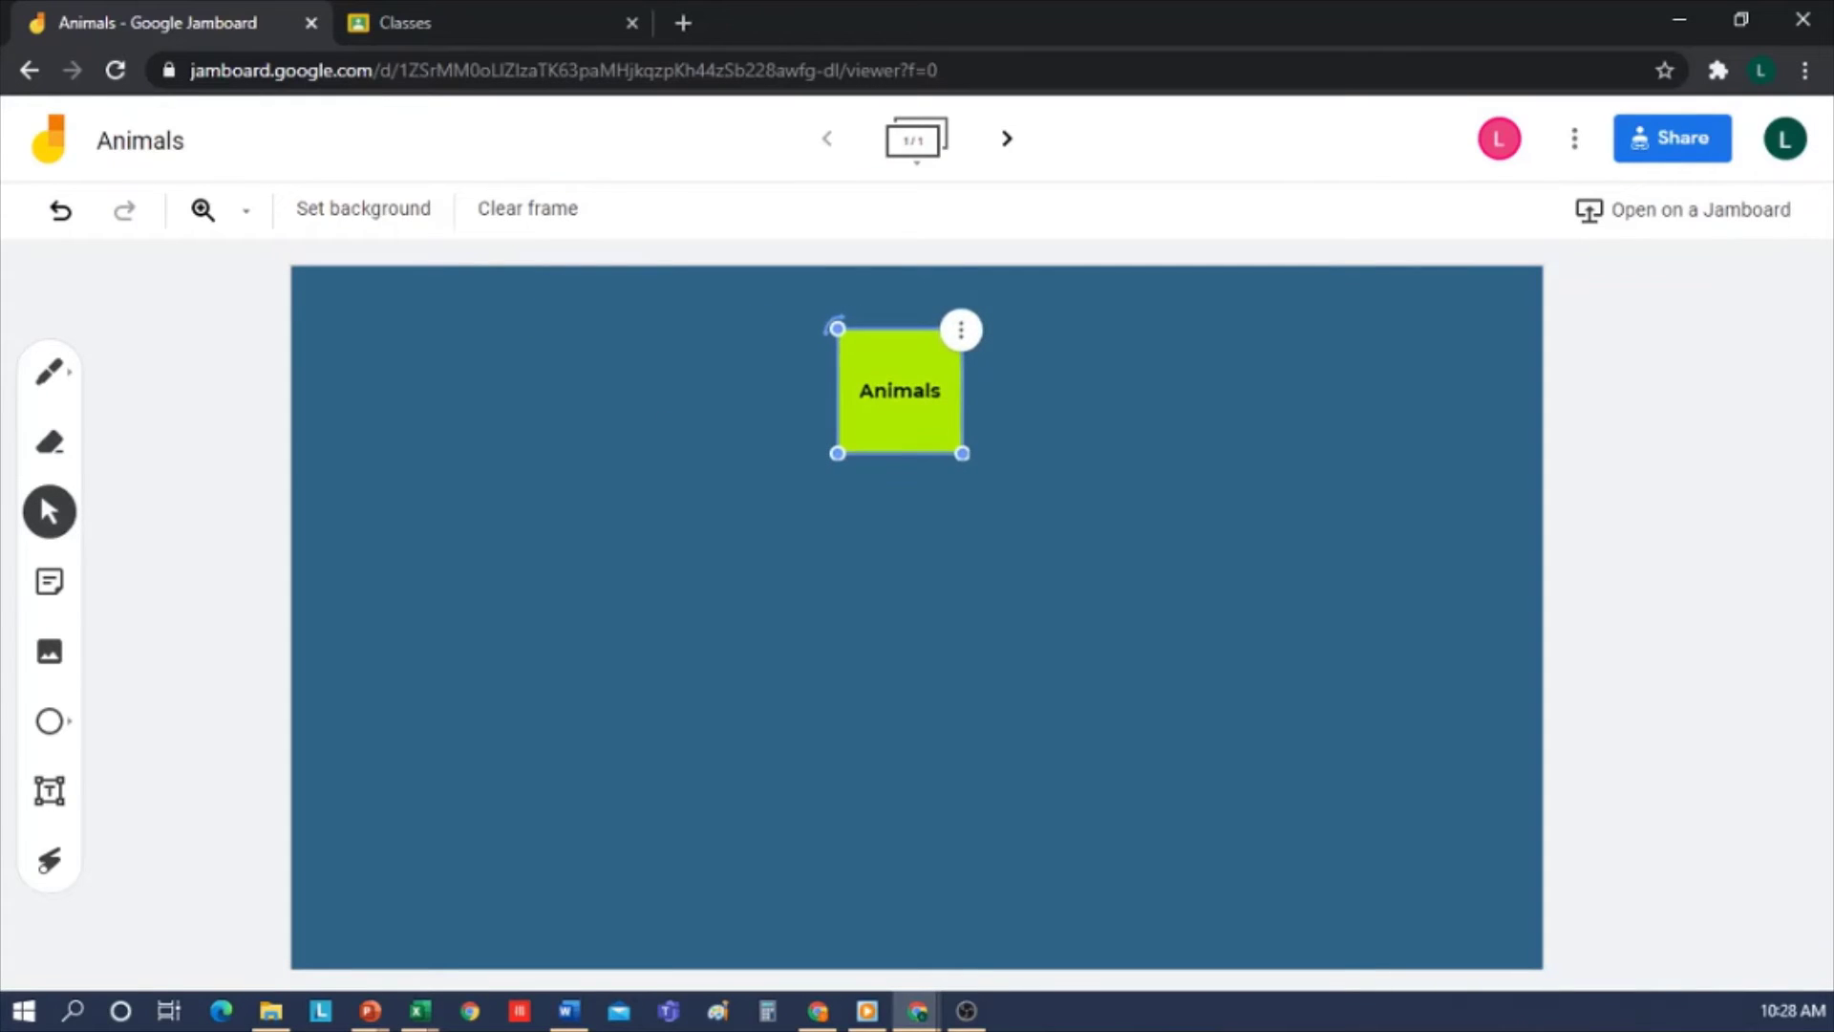
key(Escape)
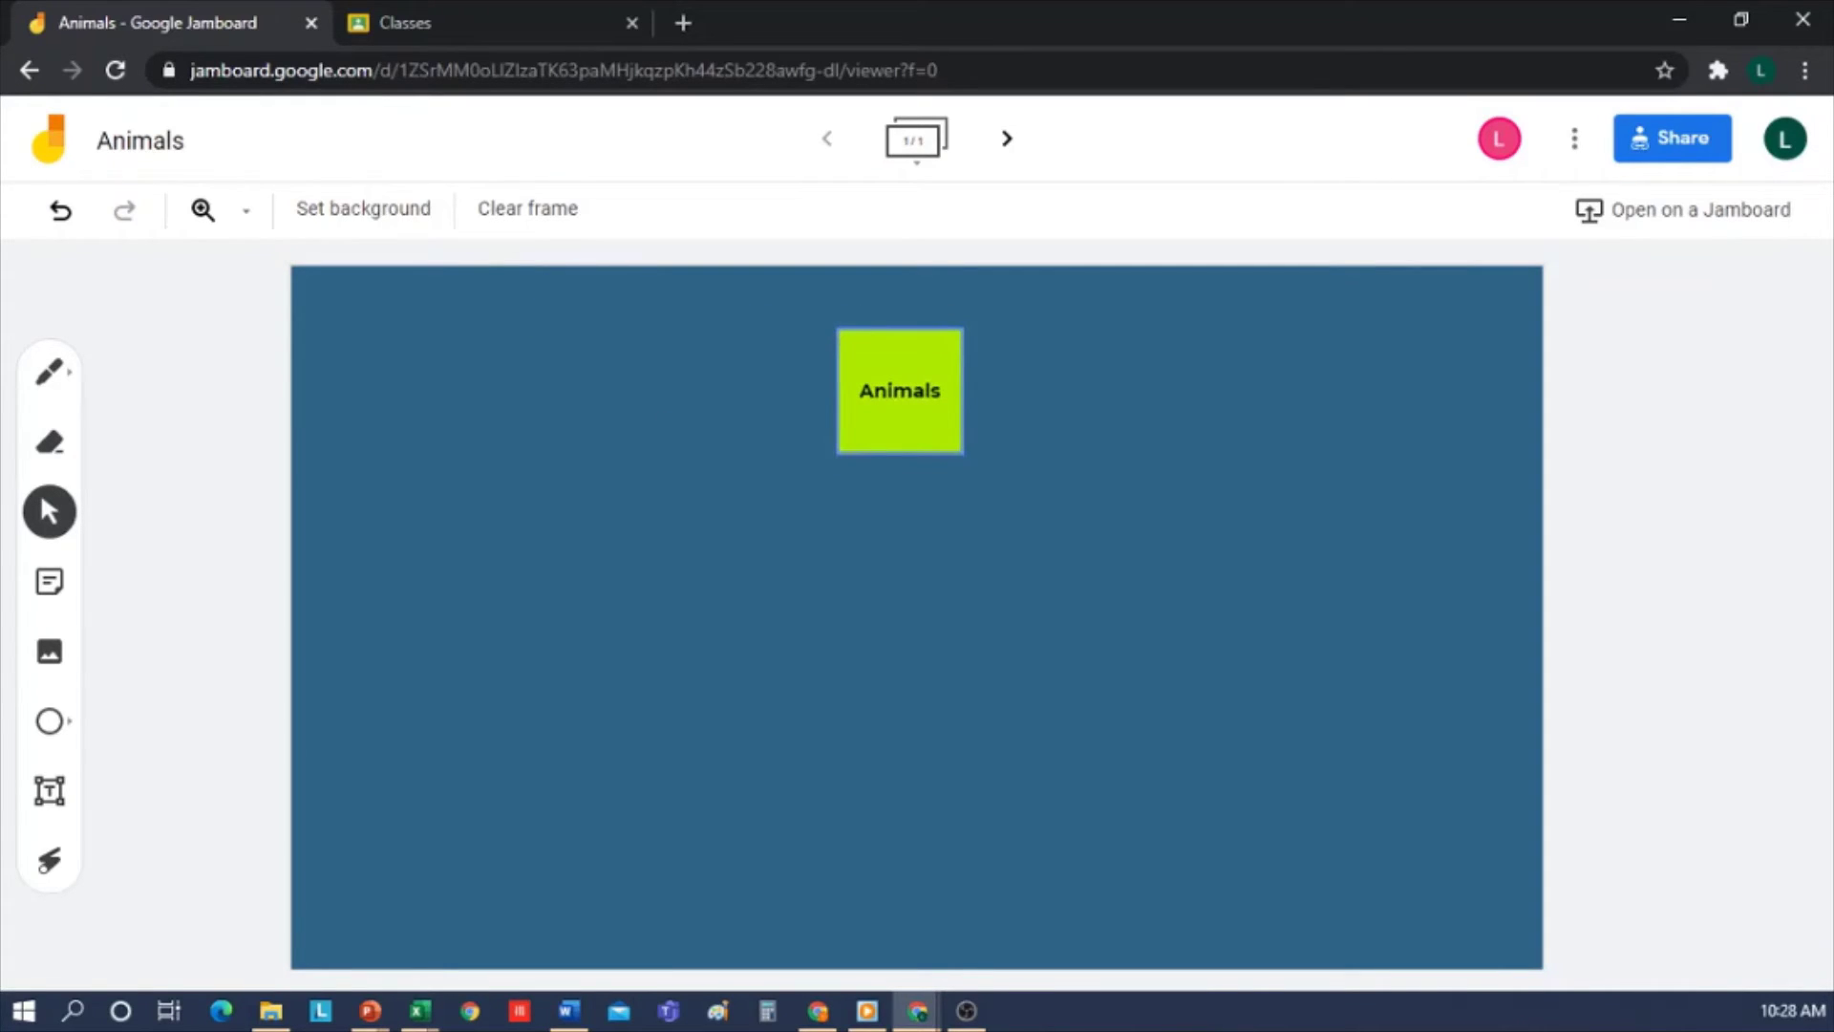
Add a yellow 'Invertebrates' sticky note below and left of the Animals note.
click(50, 580)
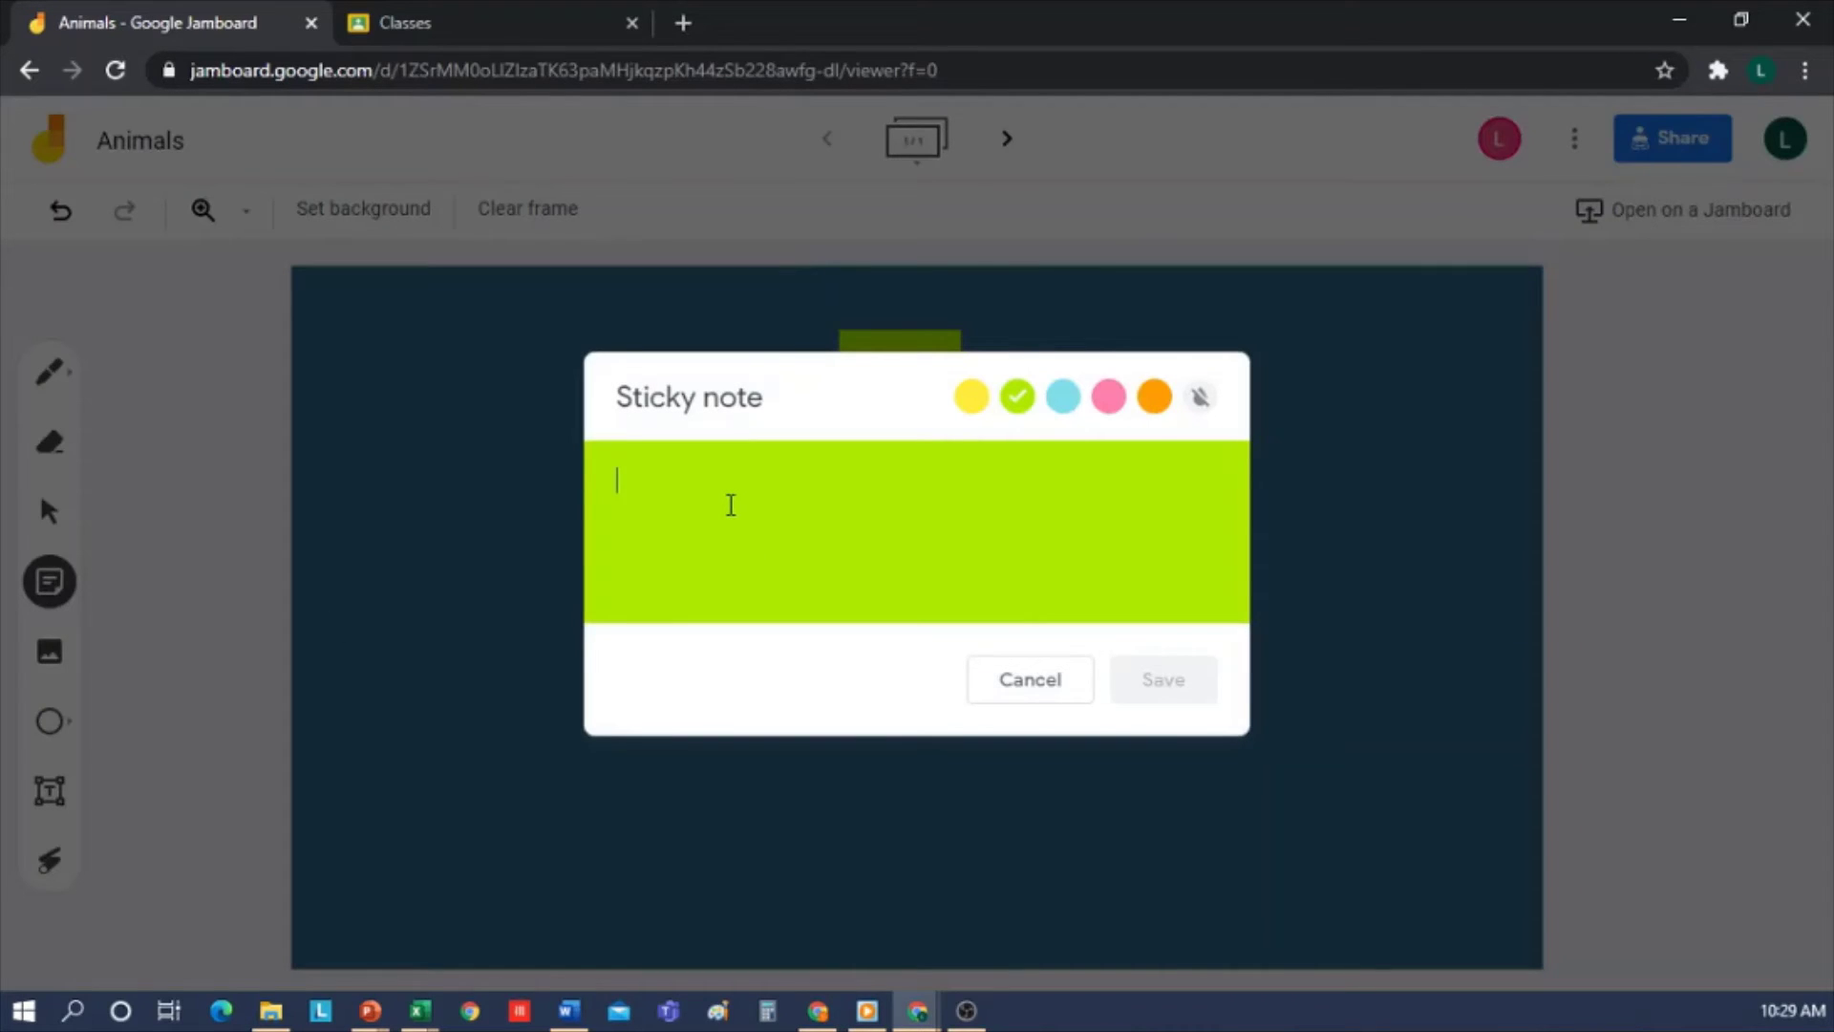
text(Invertebrates)
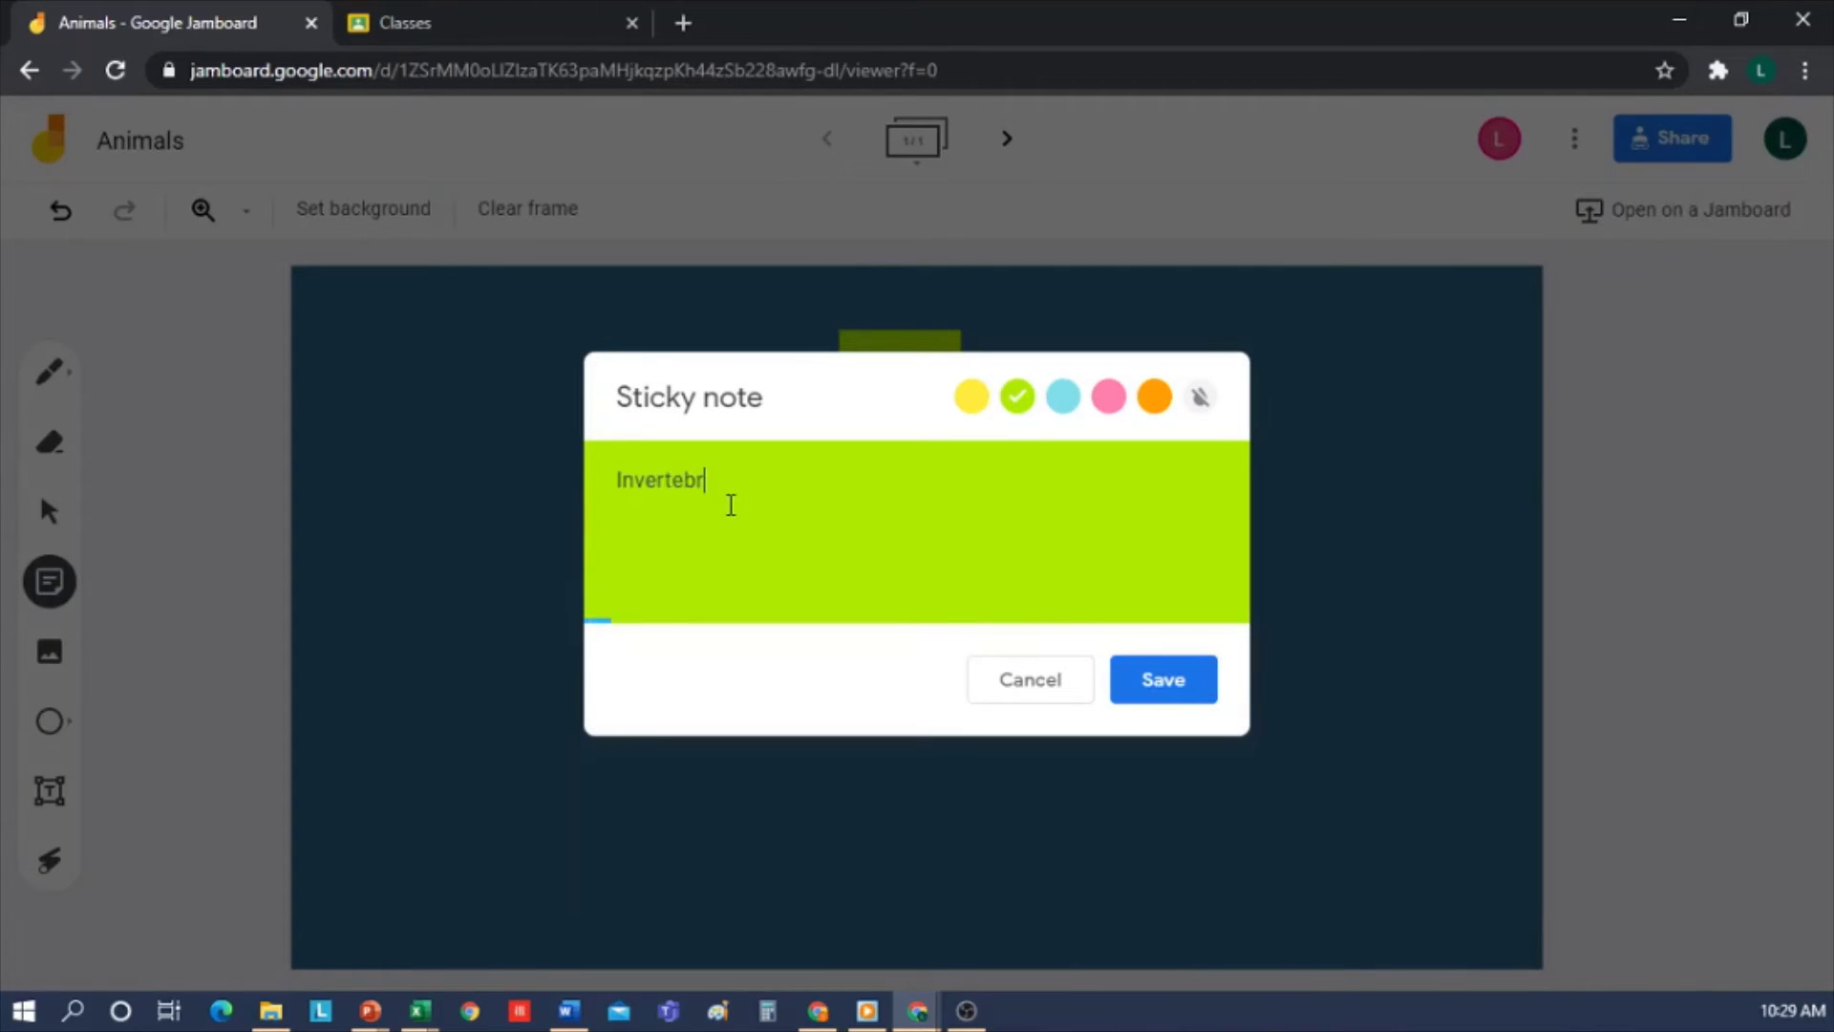
click(972, 396)
click(1180, 686)
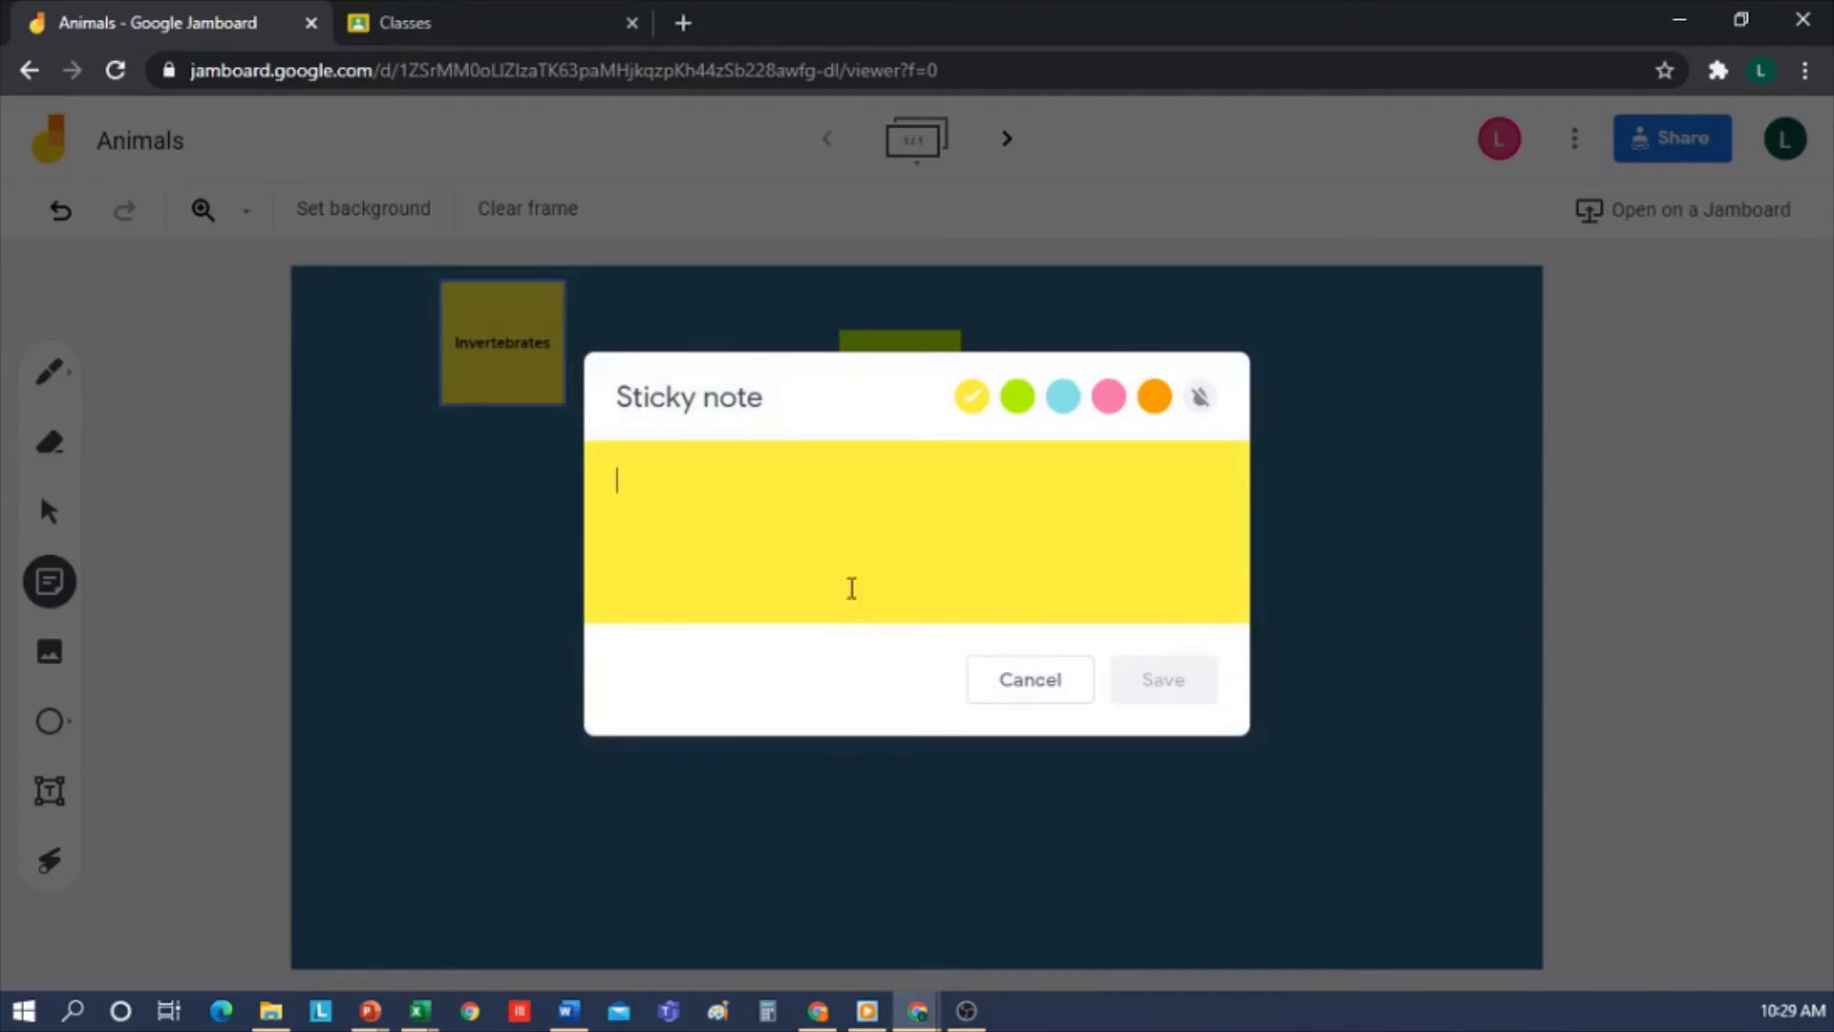
click(1030, 681)
drag(509, 368, 625, 584)
click(867, 1010)
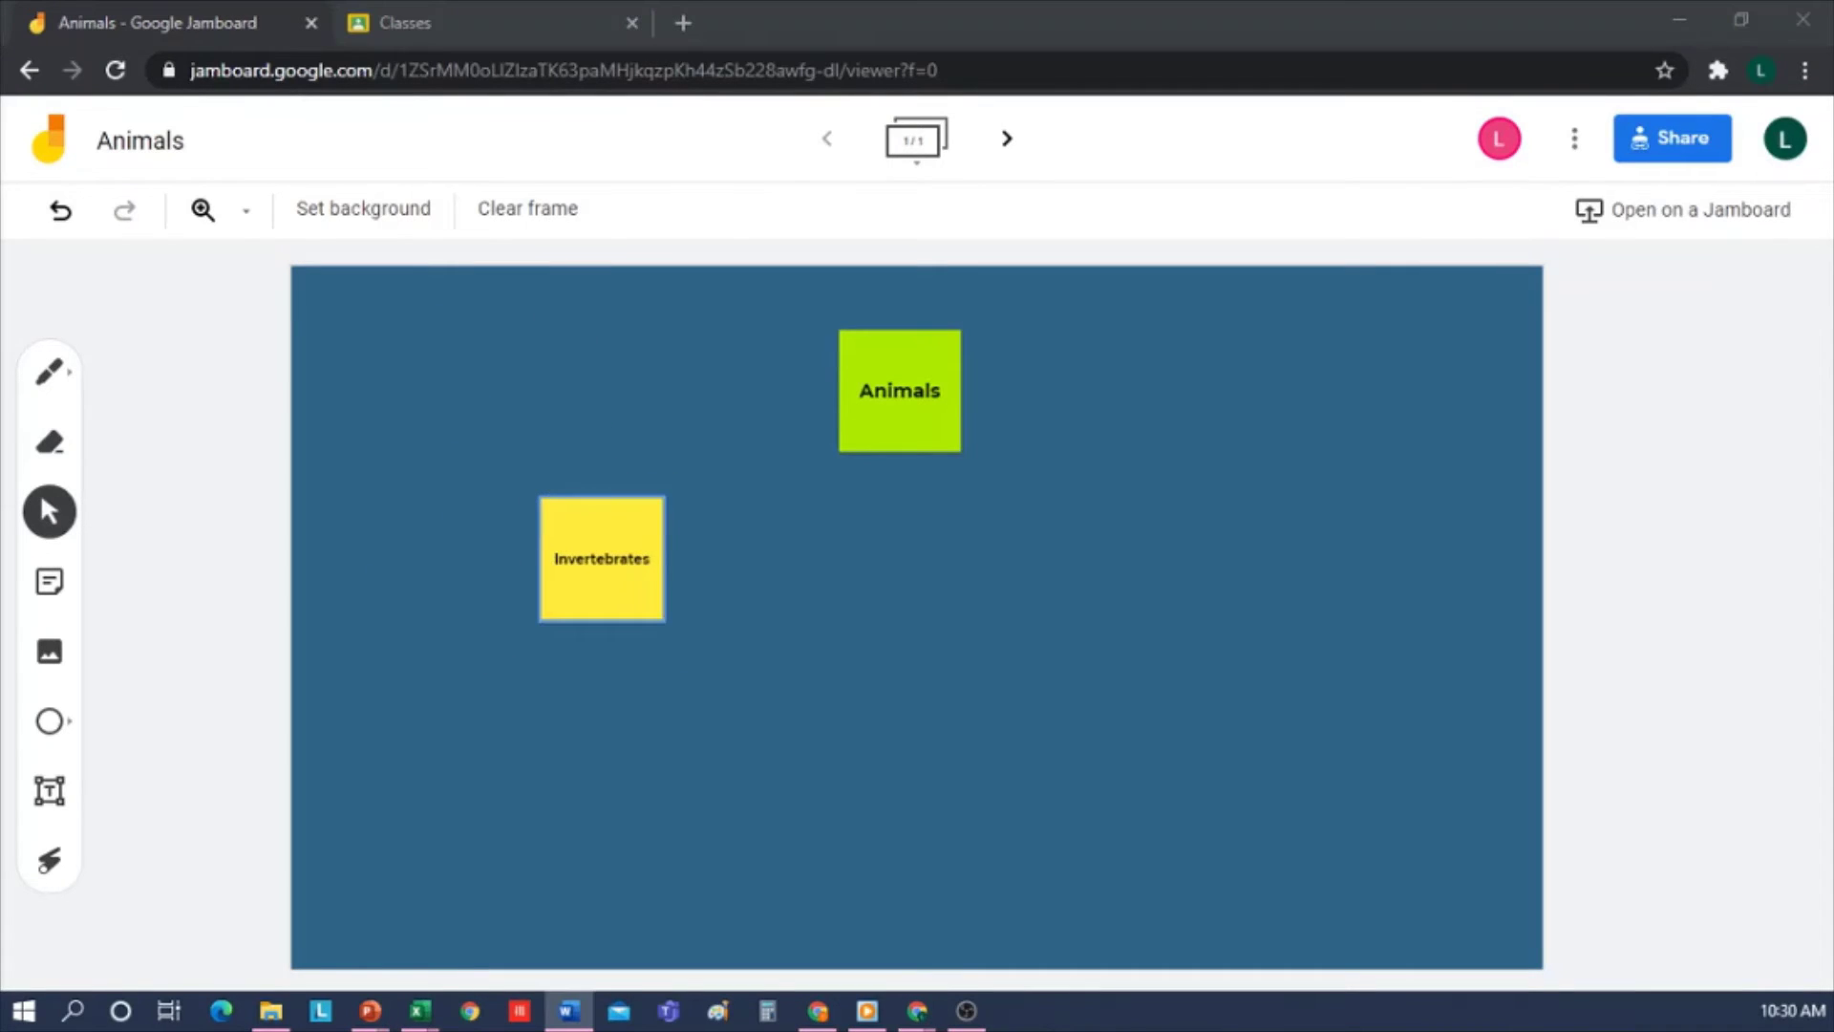
Duplicate the note, change the copy's text to 'Vertebrates', and place it on the right.
click(598, 594)
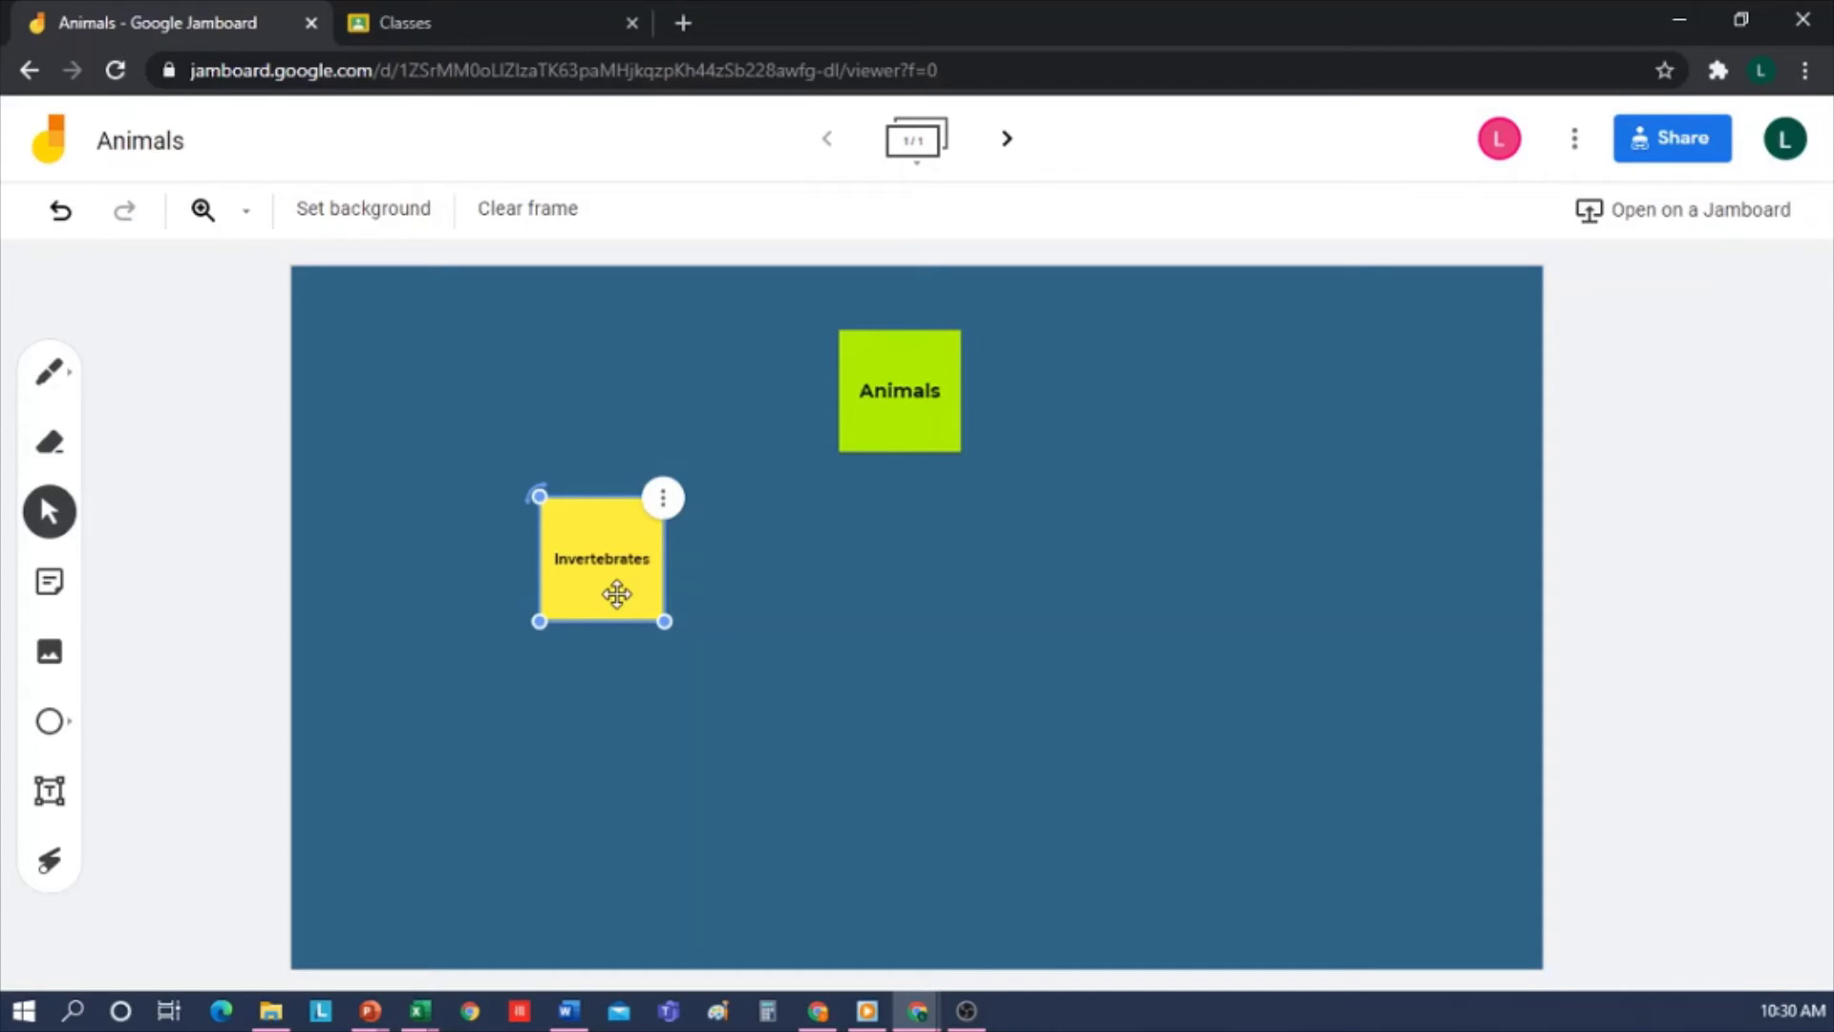
key(ctrl+d)
drag(616, 592, 1048, 612)
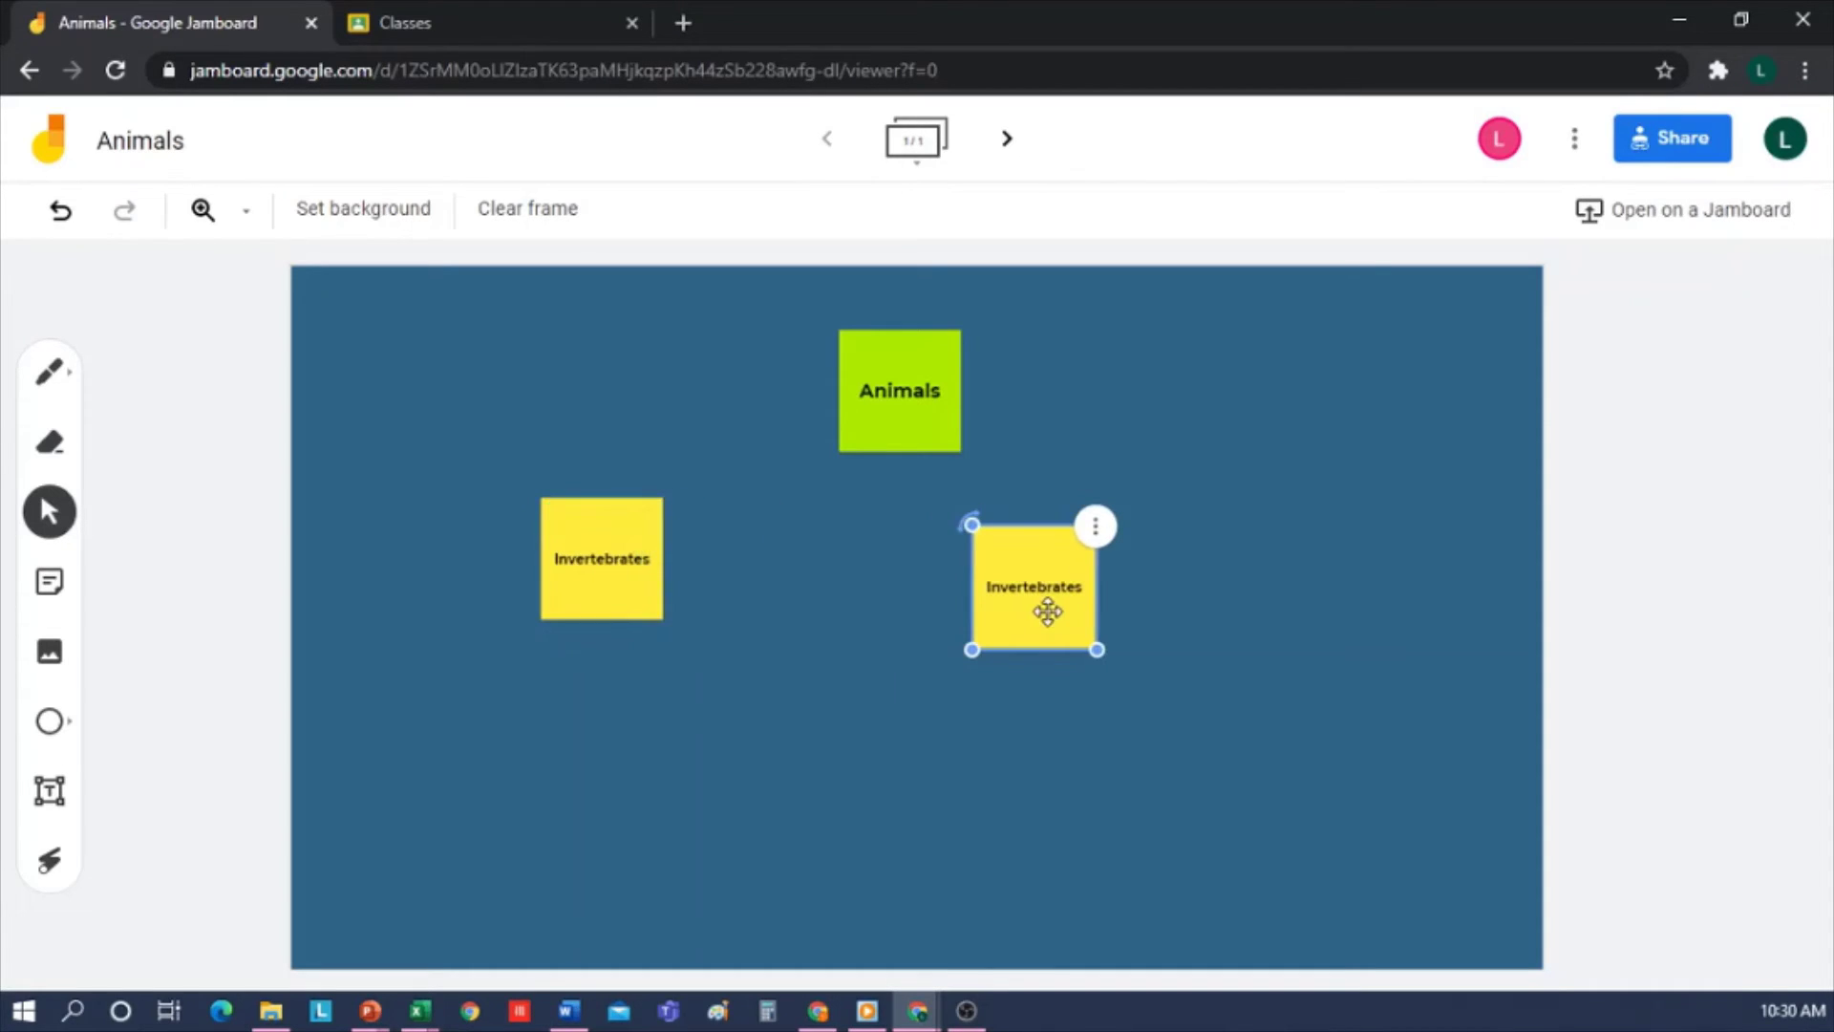
click(1096, 527)
click(1167, 537)
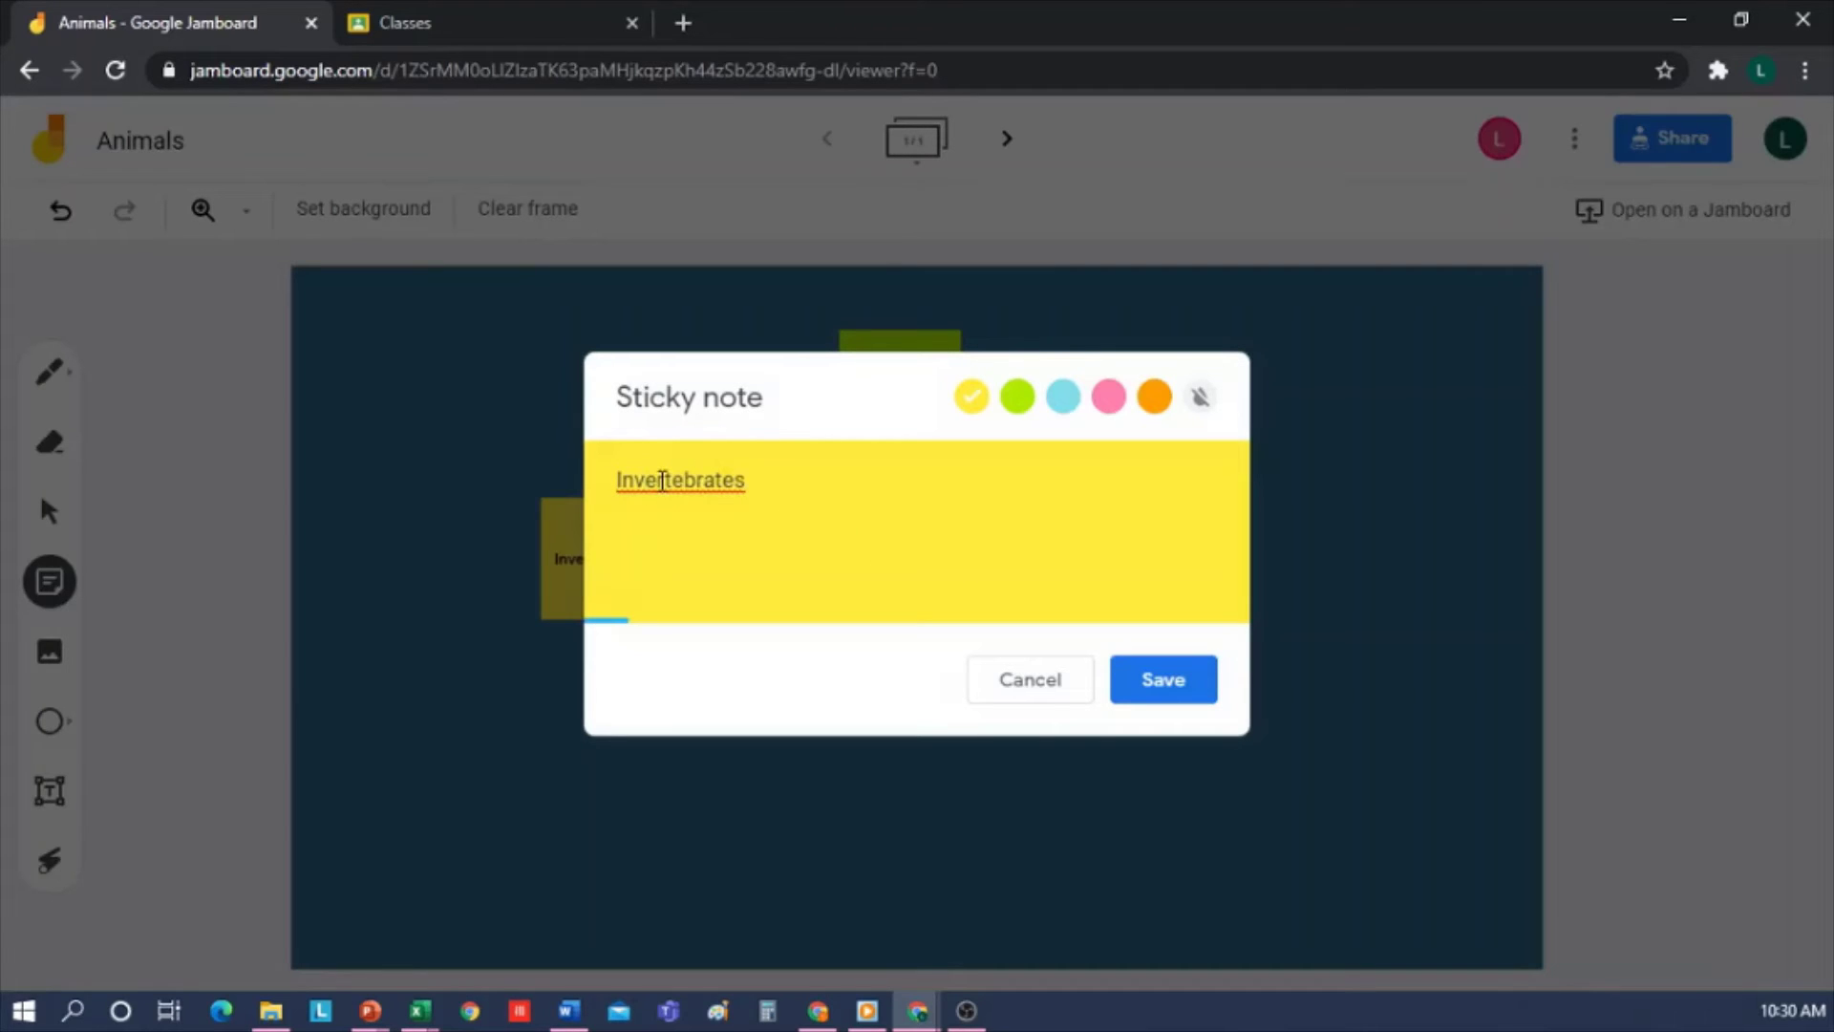
key(BackSpace)
key(BackSpace)
key(BackSpace)
text(V)
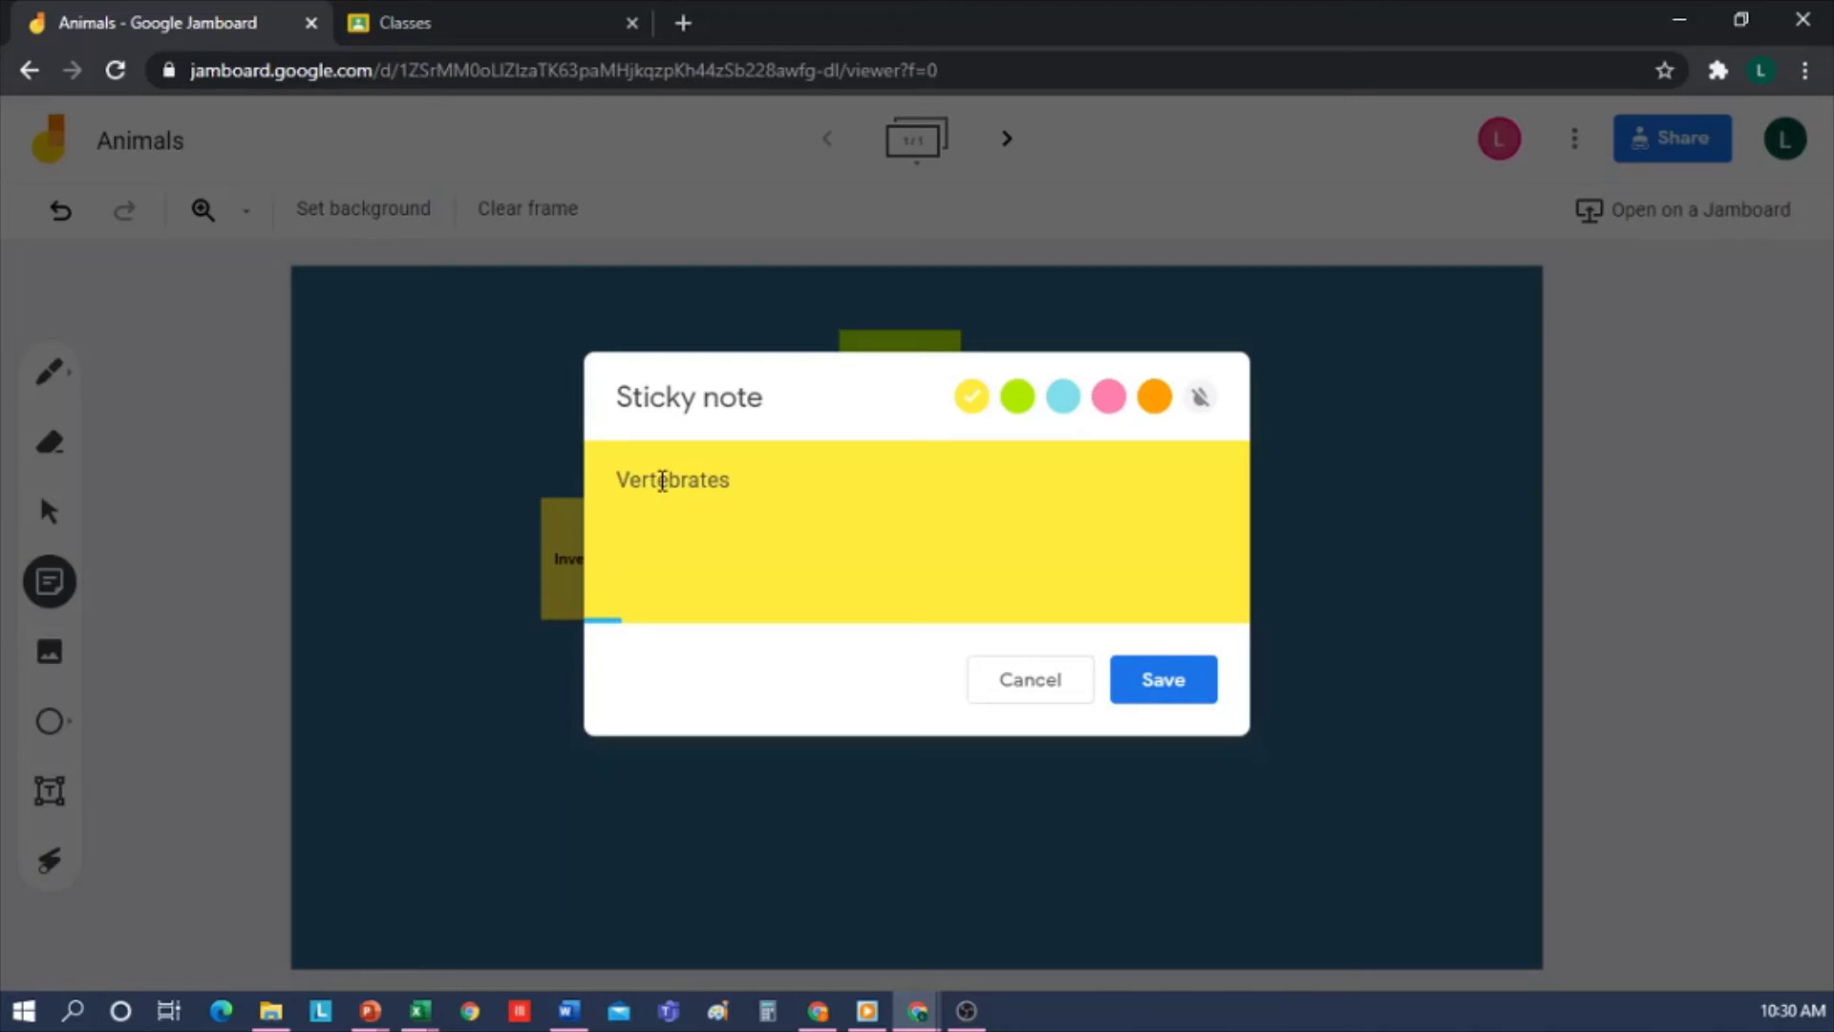
click(1159, 684)
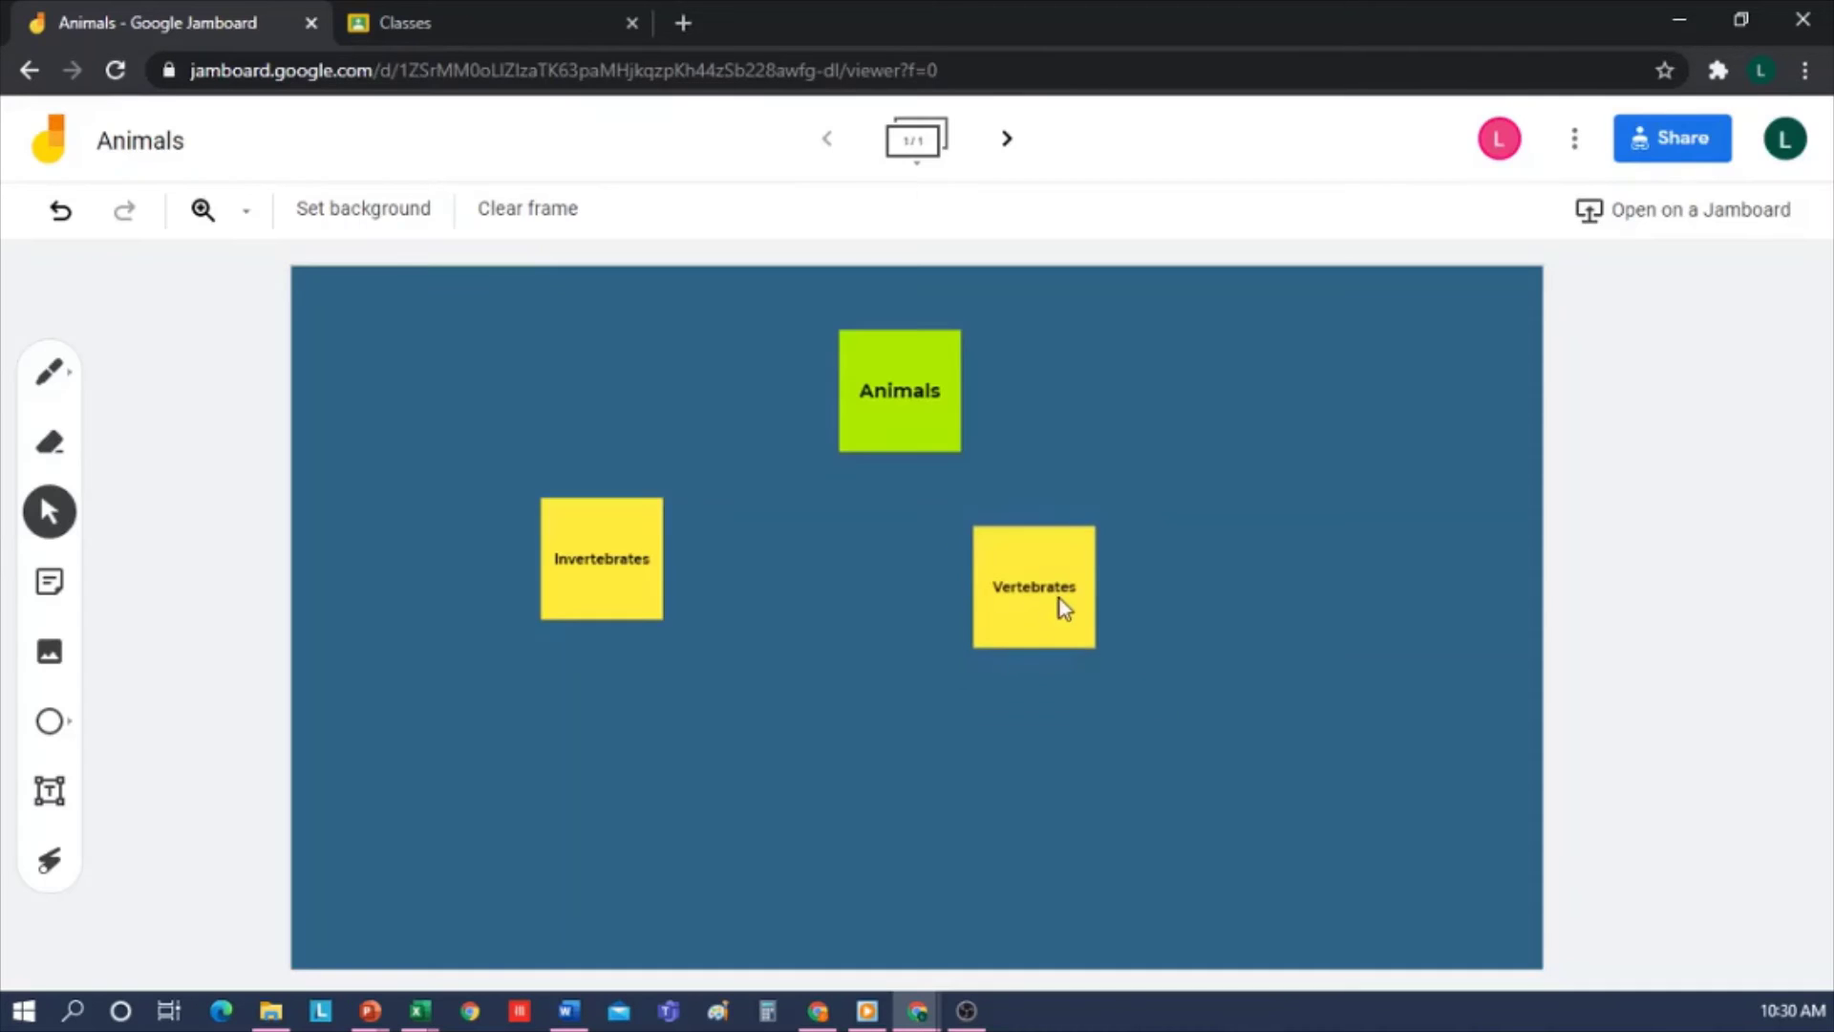
drag(1068, 626, 1248, 604)
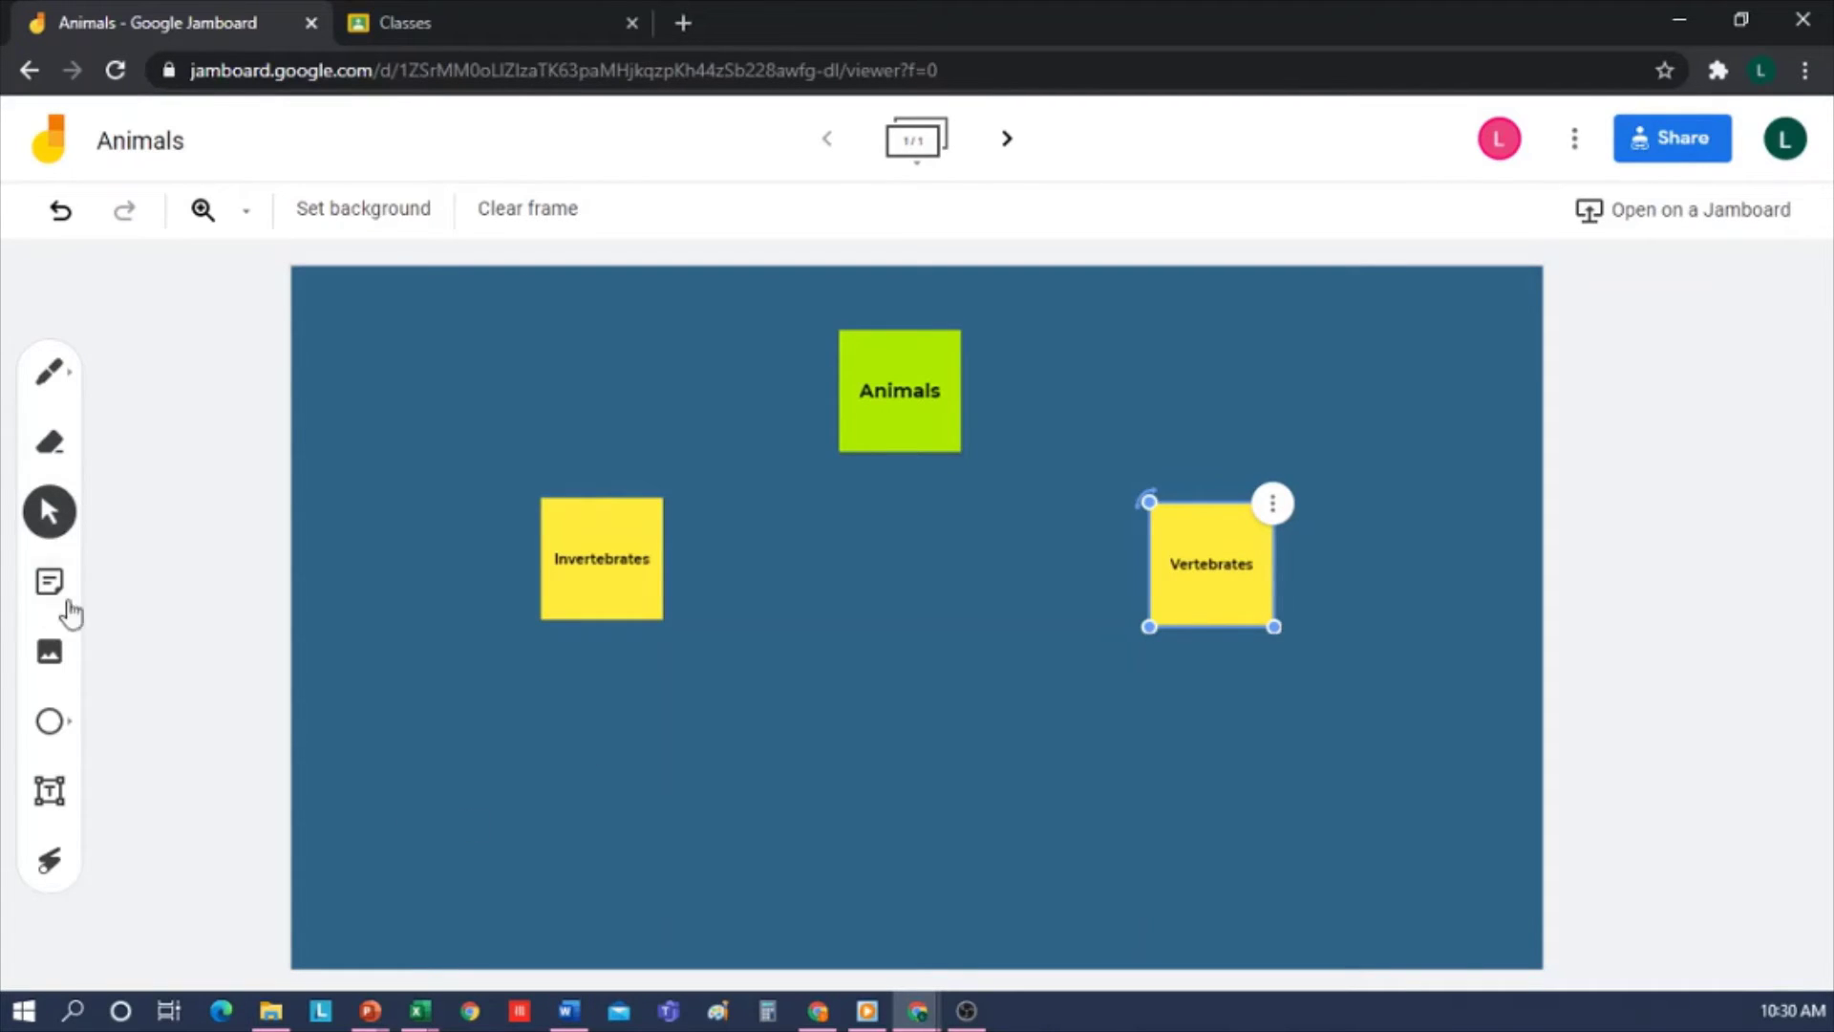
Insert a brown cow photo from an image search for 'cow', shrink it, and move it to the bottom.
click(50, 652)
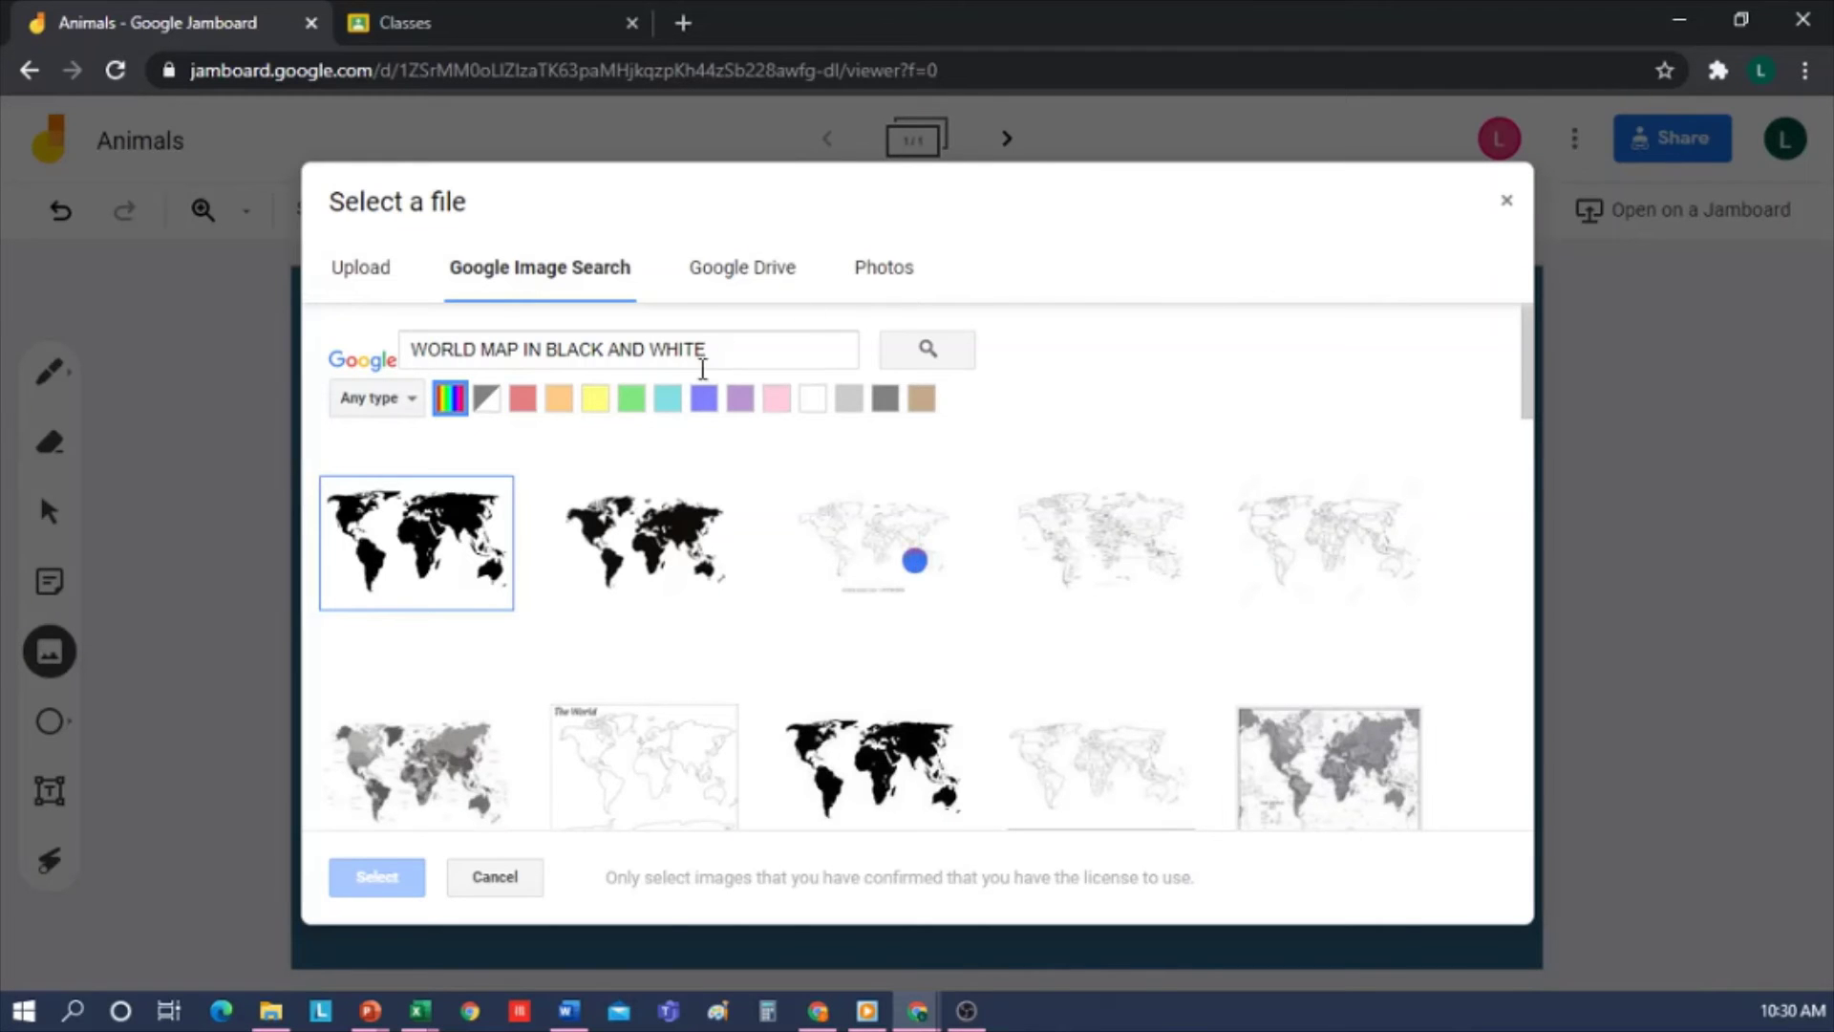
triple_click(663, 349)
text(co)
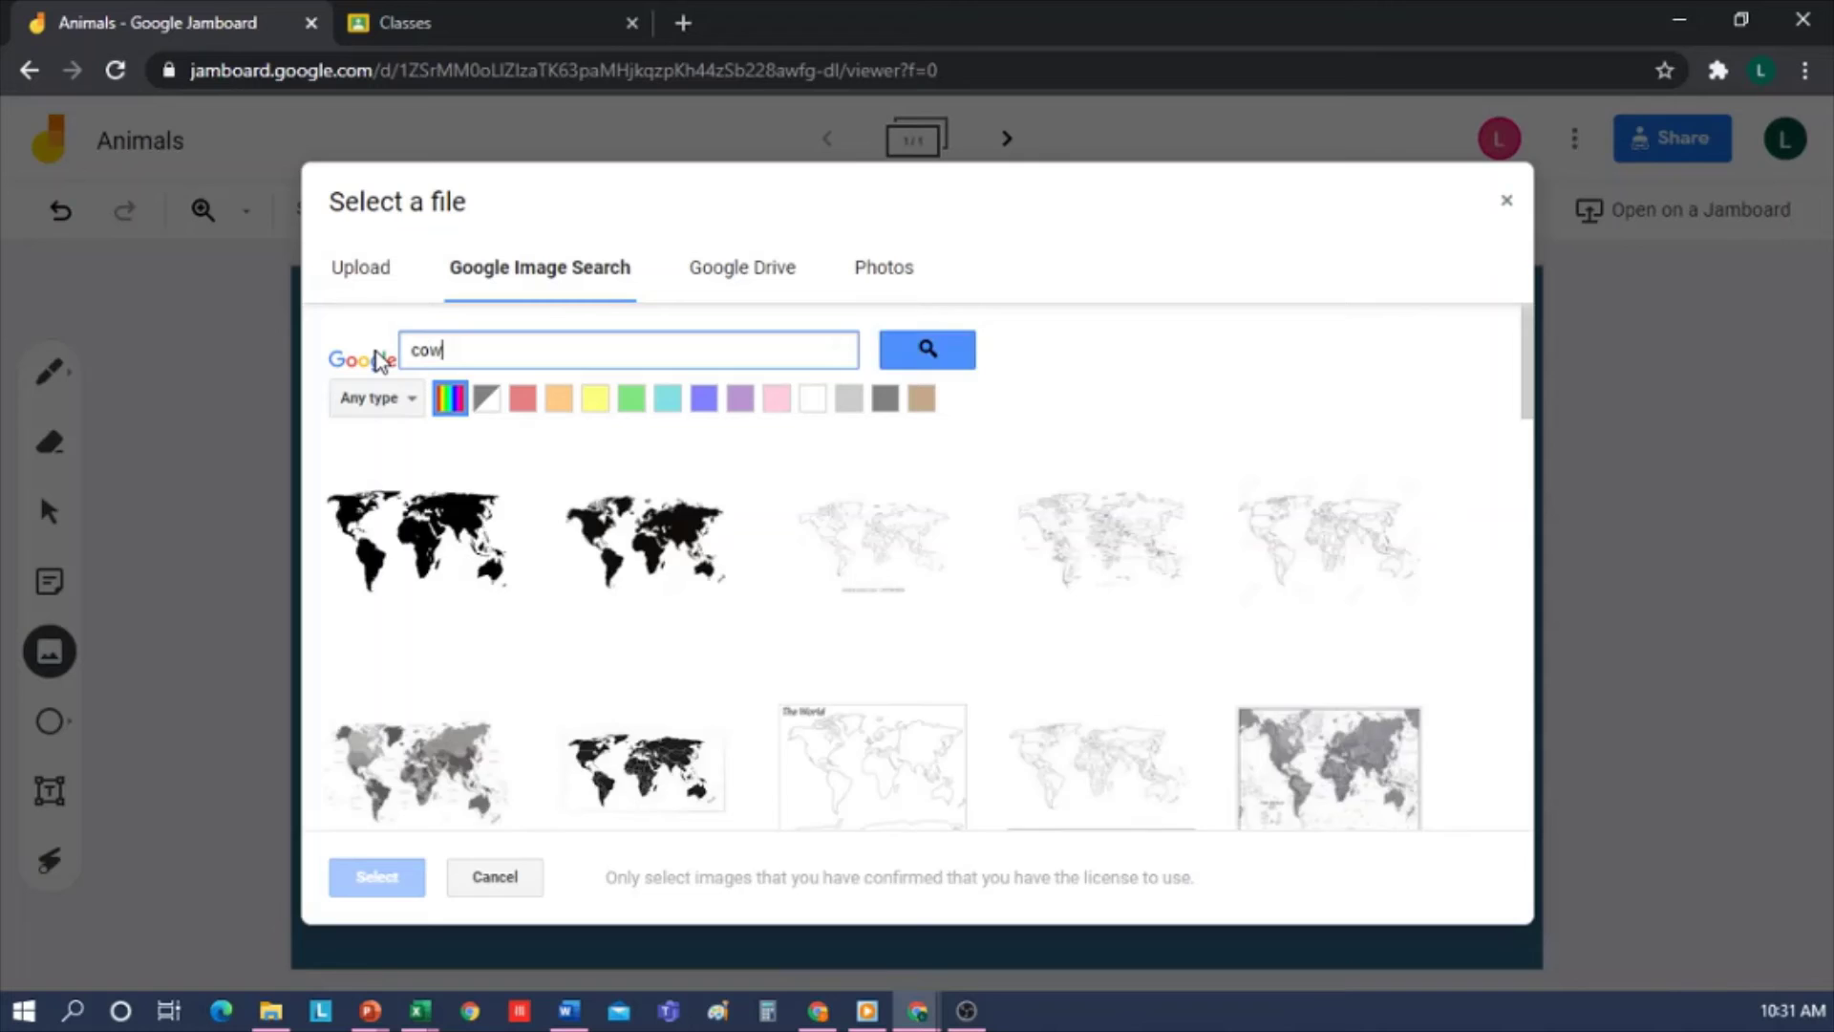
text(w)
key(Return)
click(461, 571)
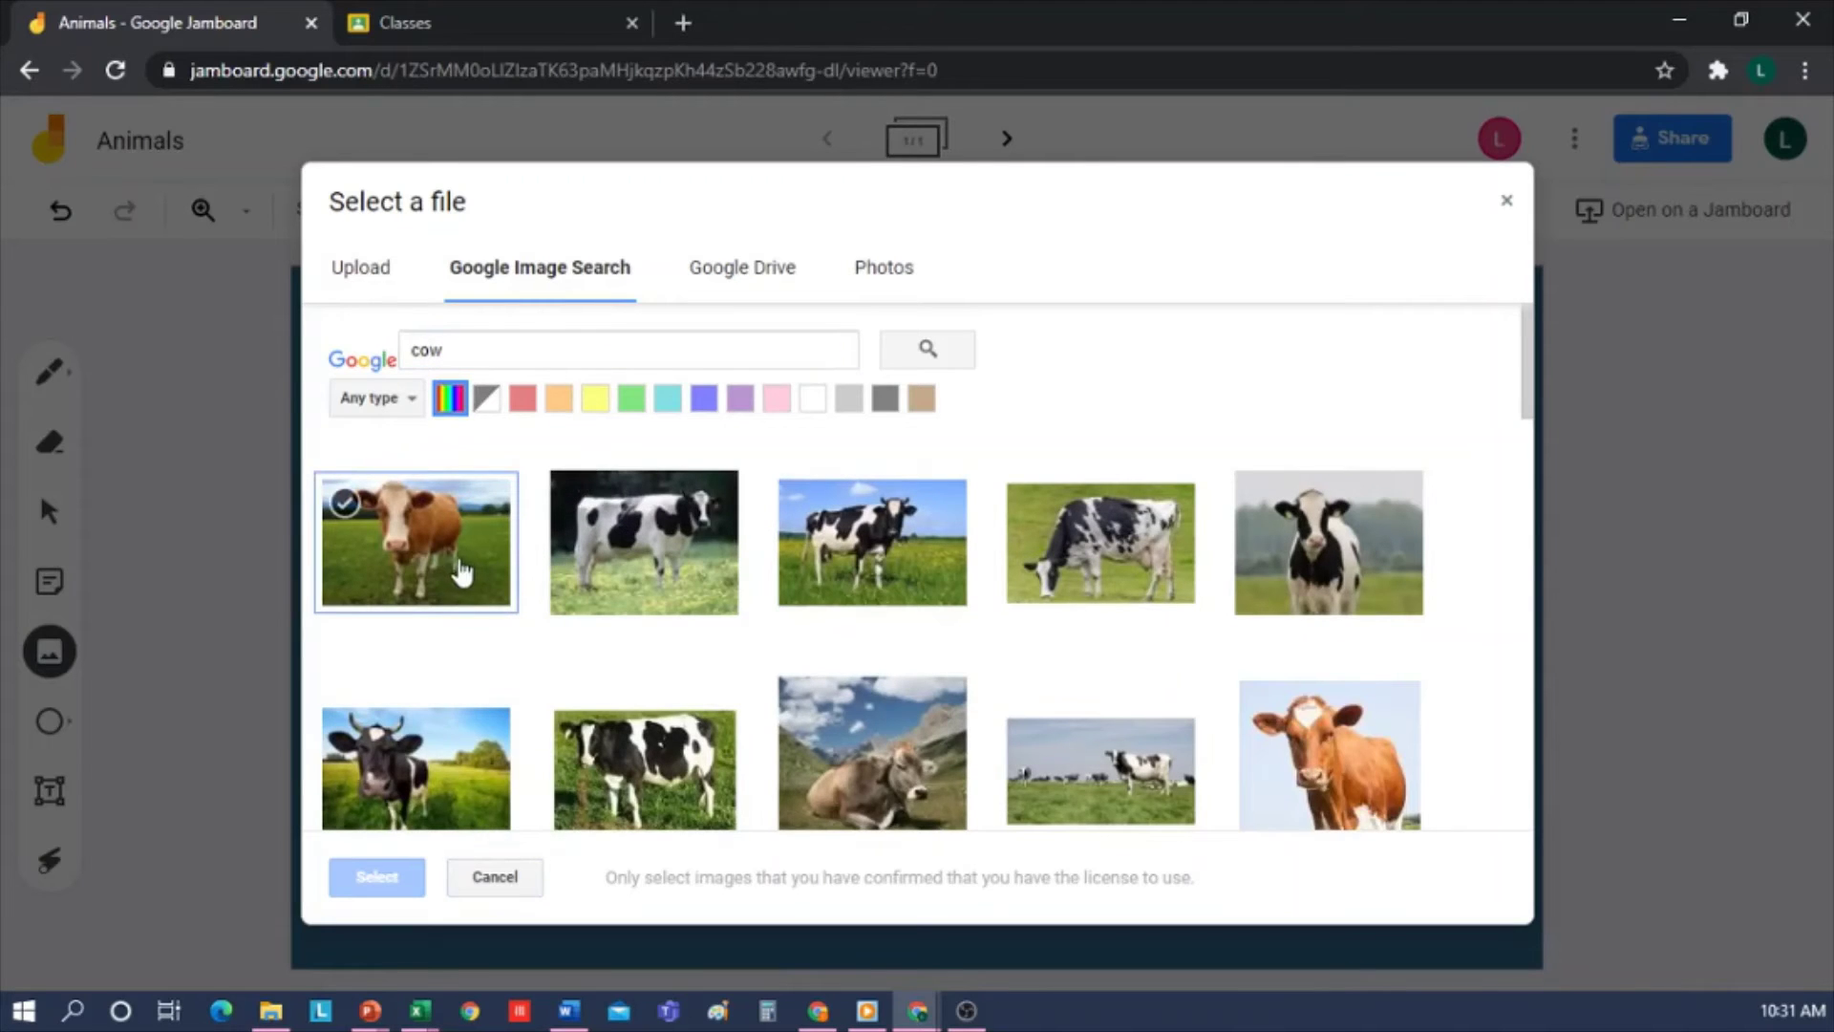
click(382, 877)
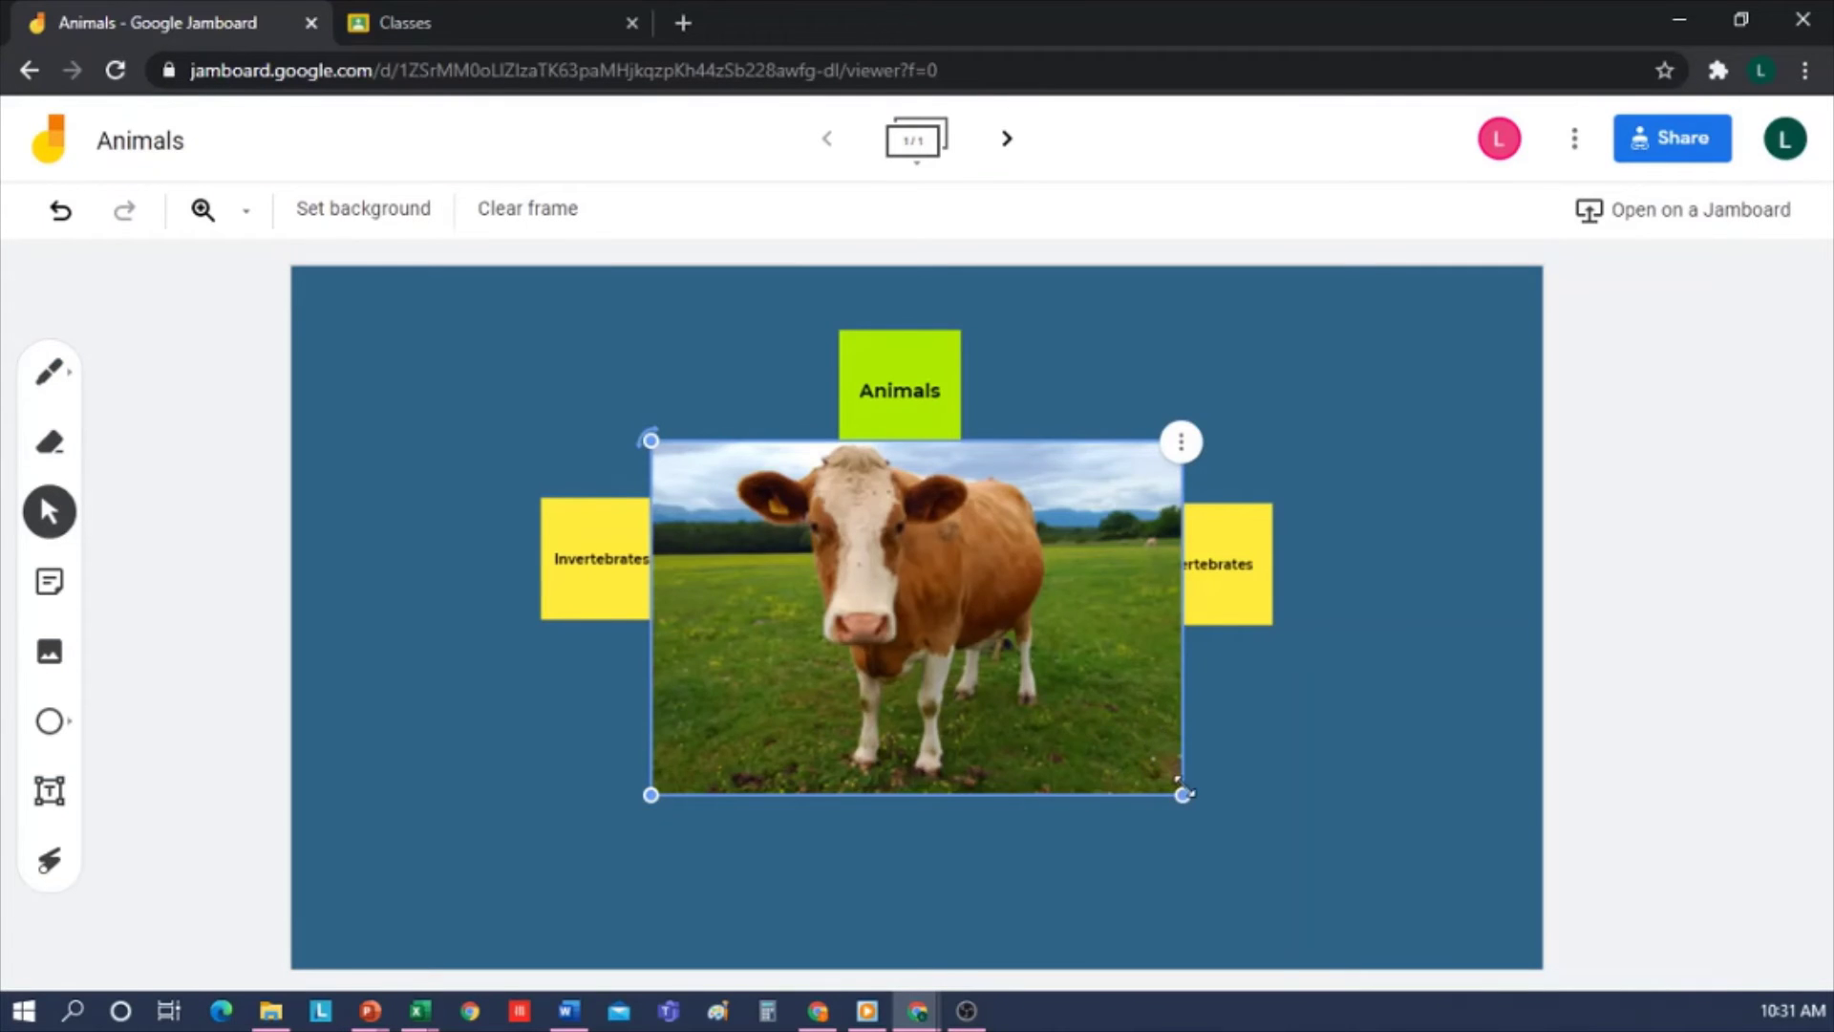
drag(1185, 792, 844, 569)
drag(782, 501, 776, 873)
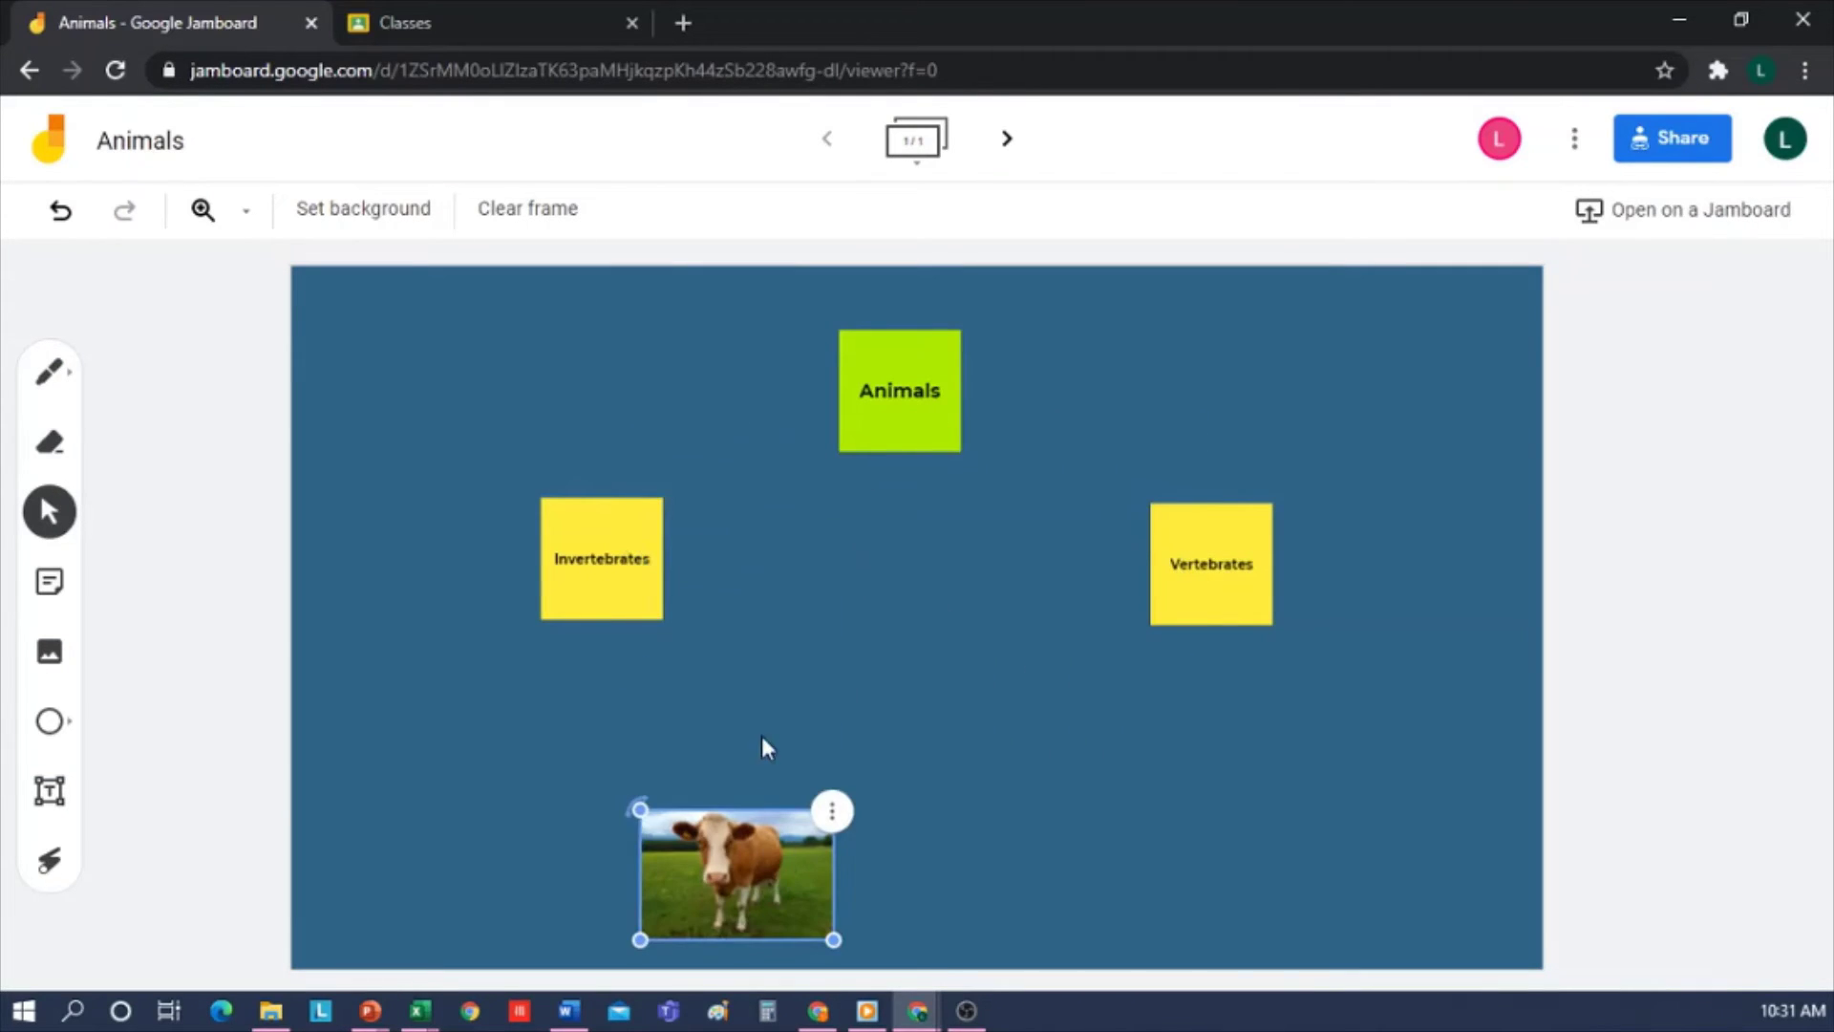
click(760, 735)
Insert a cobra photo from a 'snake' search, shrink it and place it below Vertebrates.
click(50, 652)
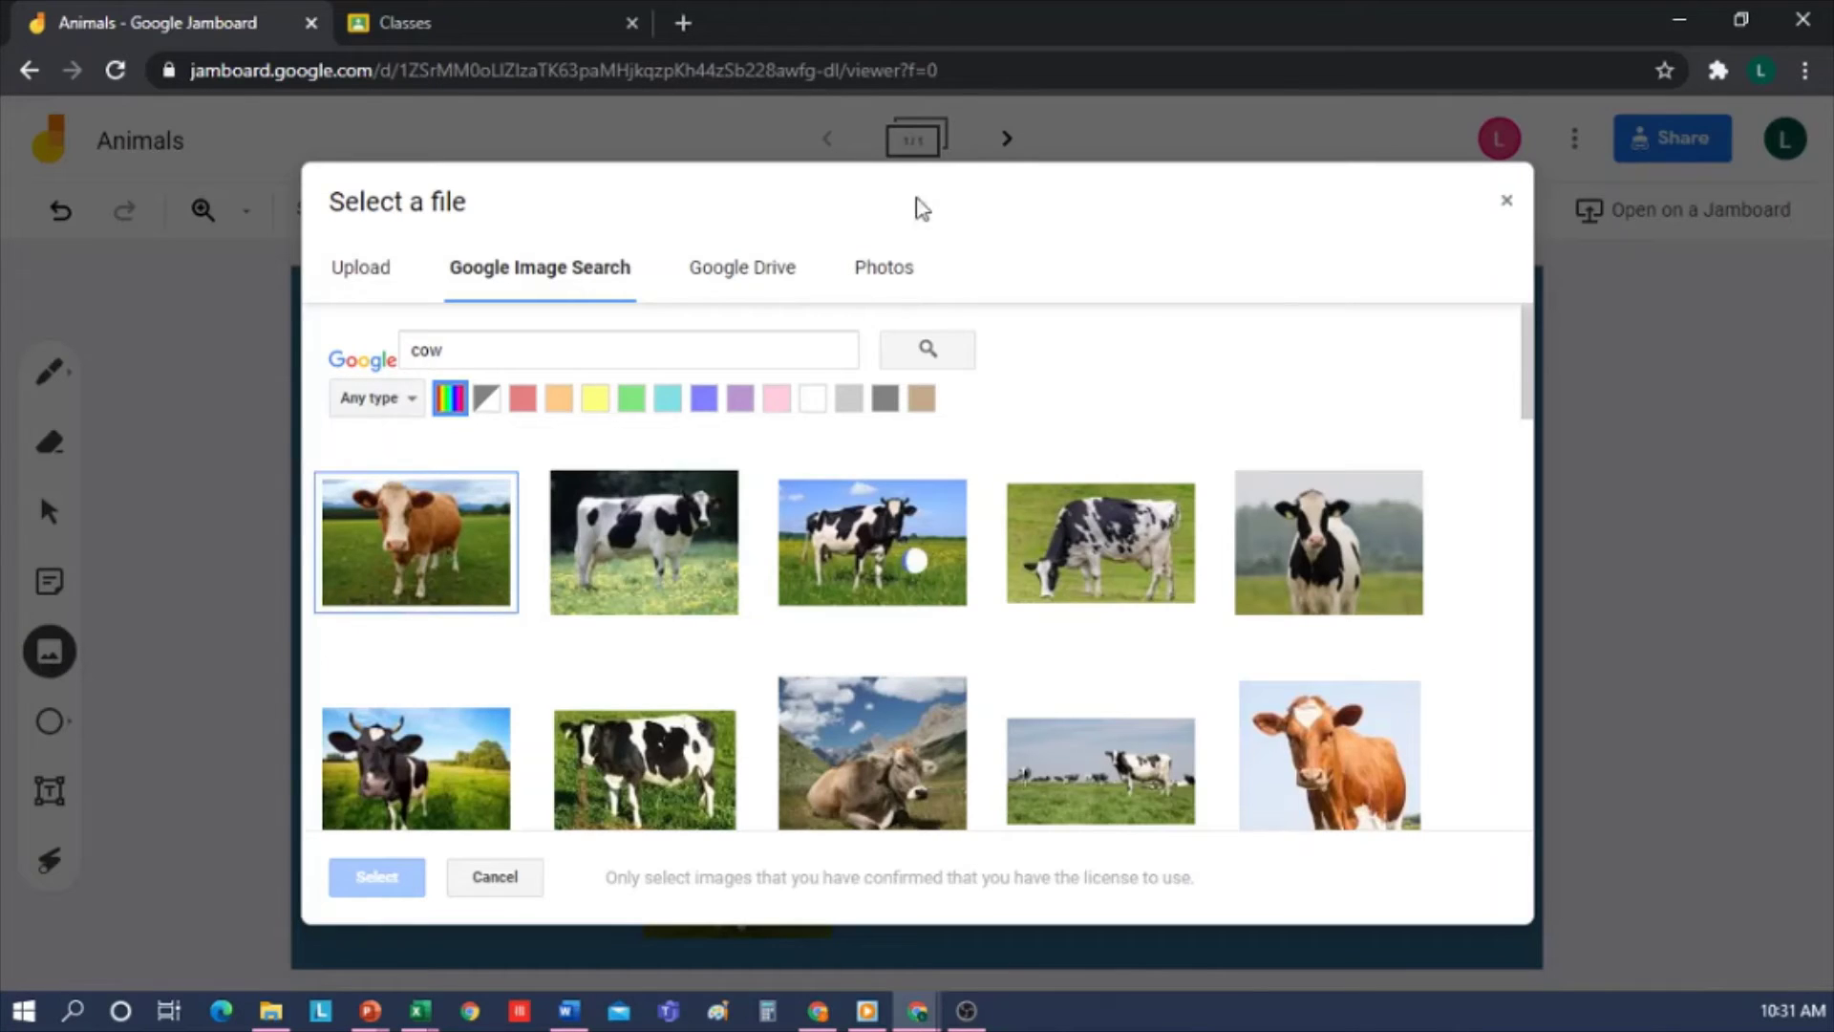
drag(525, 348, 322, 335)
text(snak)
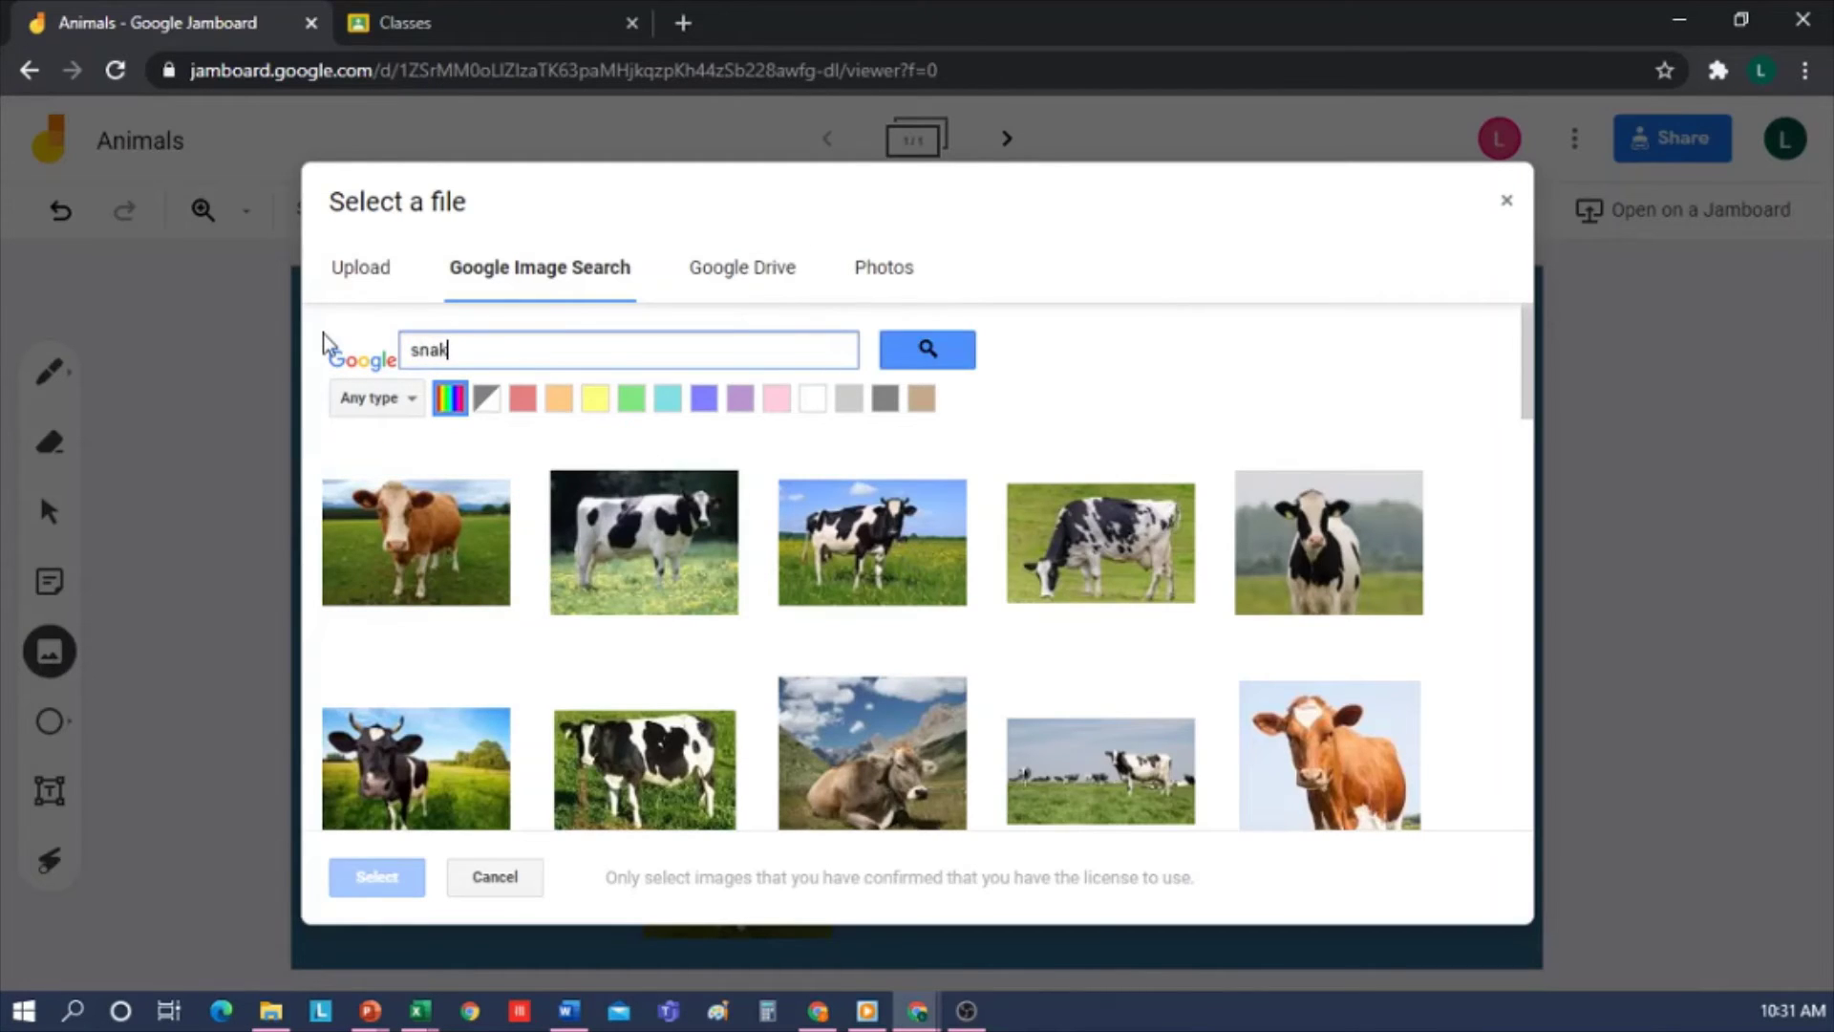
text(e)
key(Return)
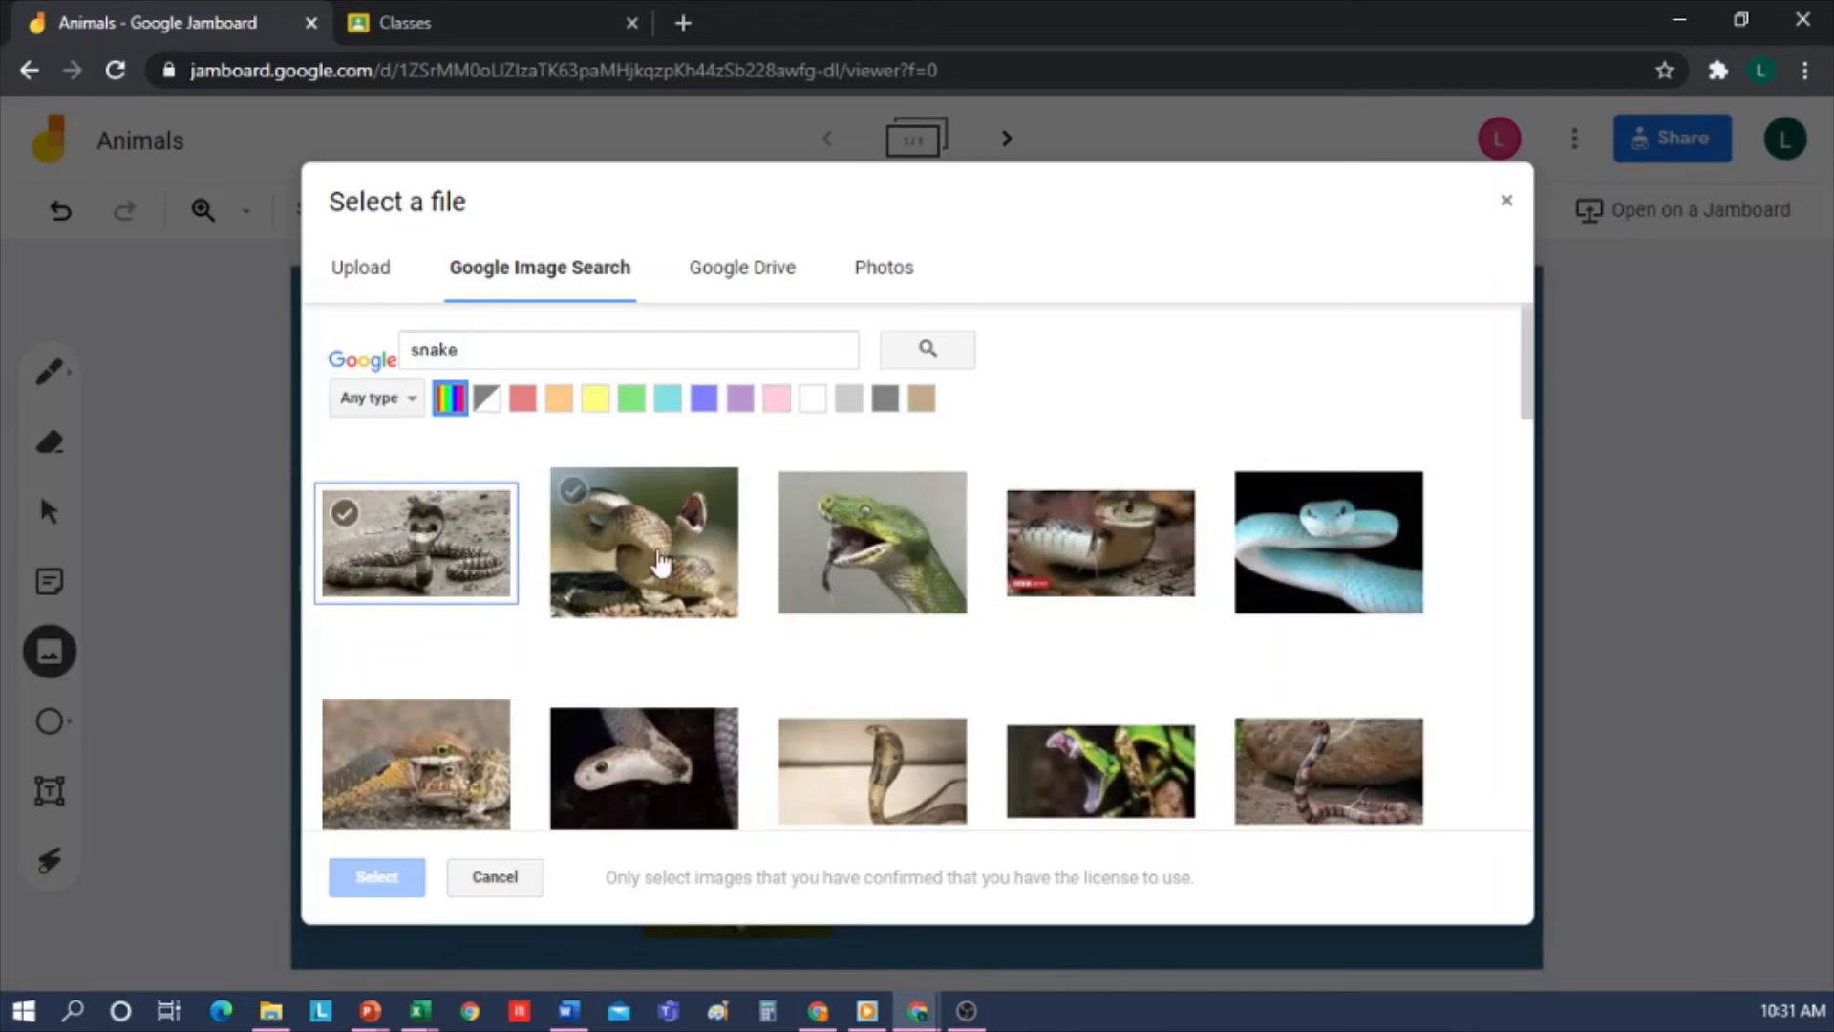
click(416, 542)
click(377, 877)
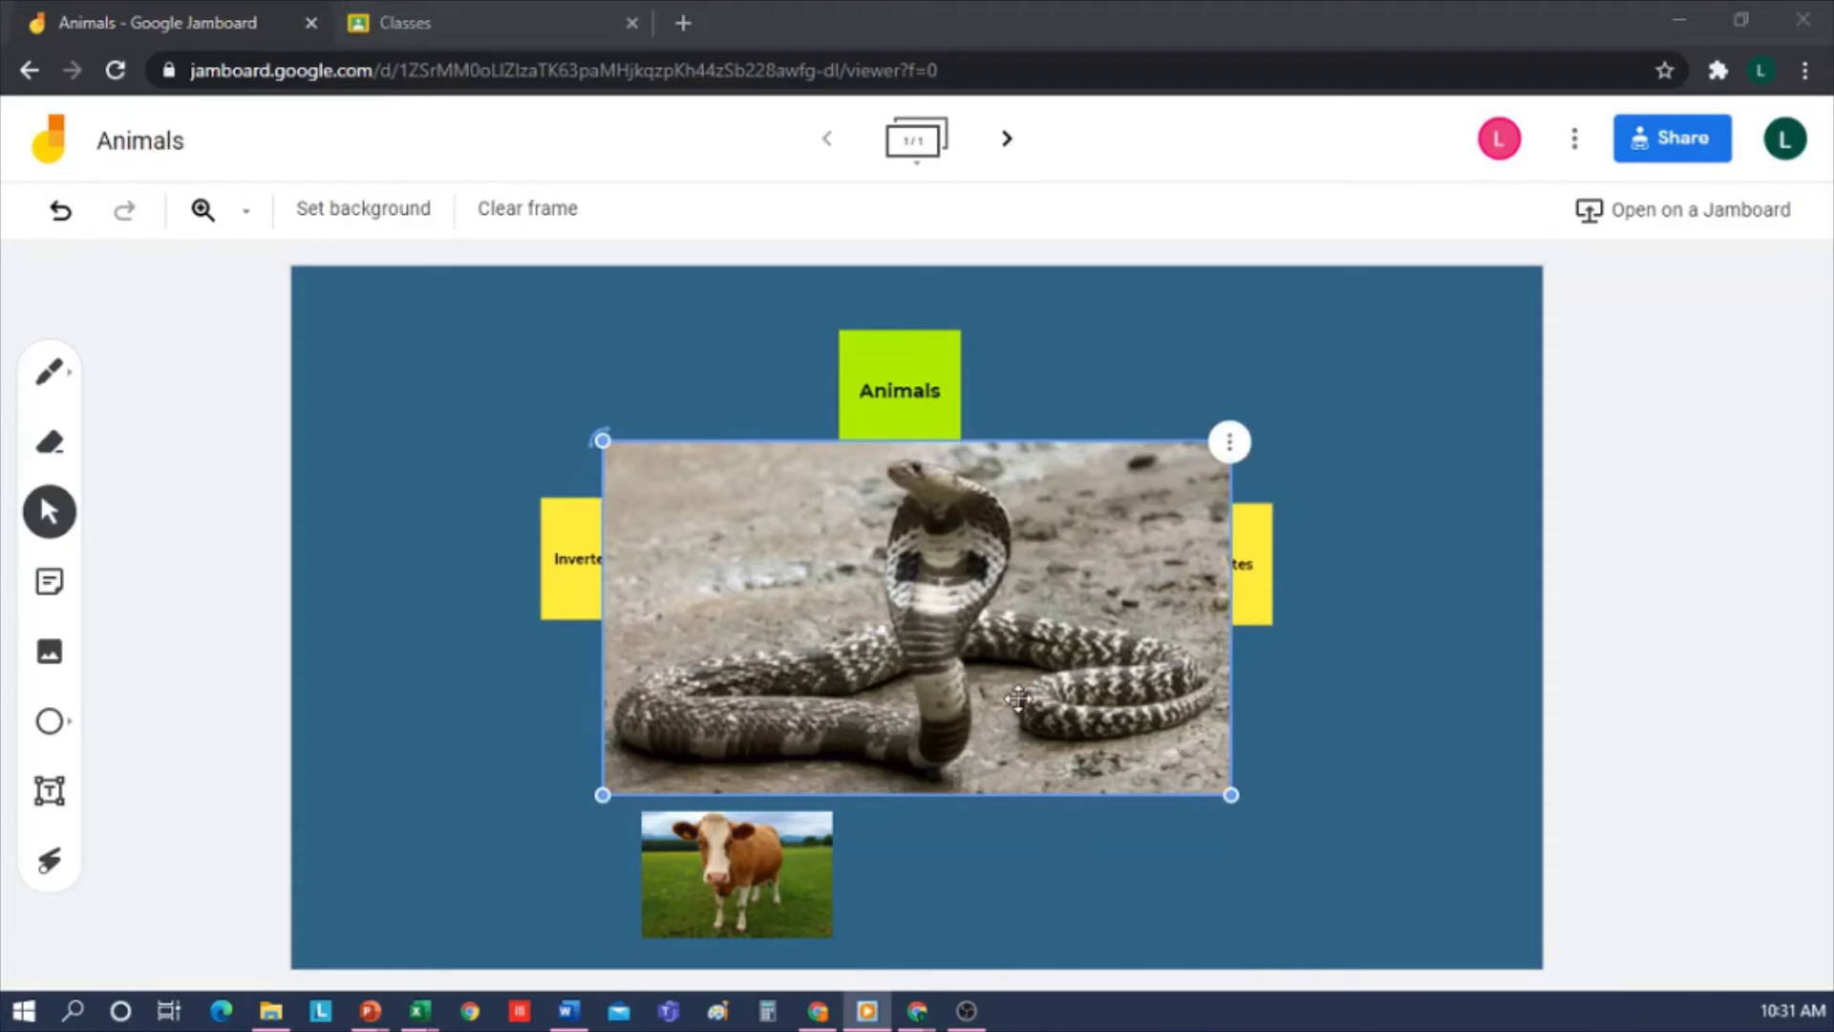
drag(598, 799, 885, 635)
drag(1073, 568, 1122, 858)
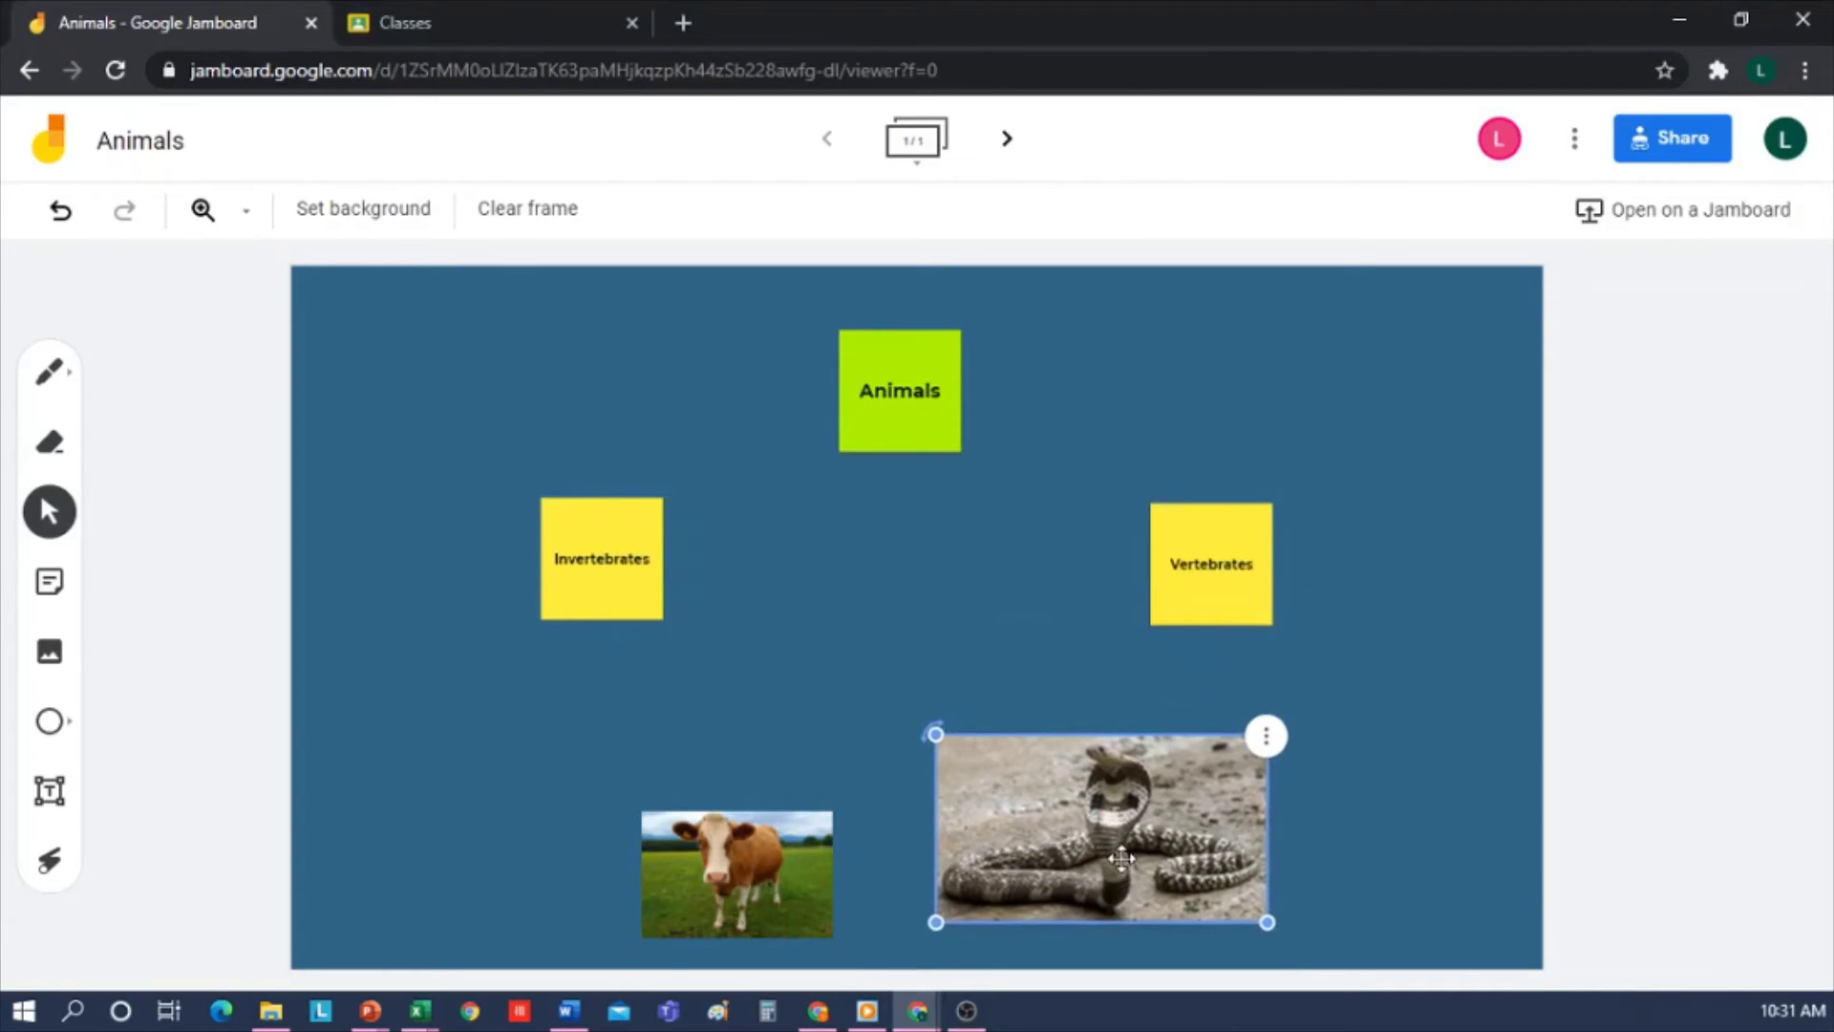
drag(929, 920, 1036, 856)
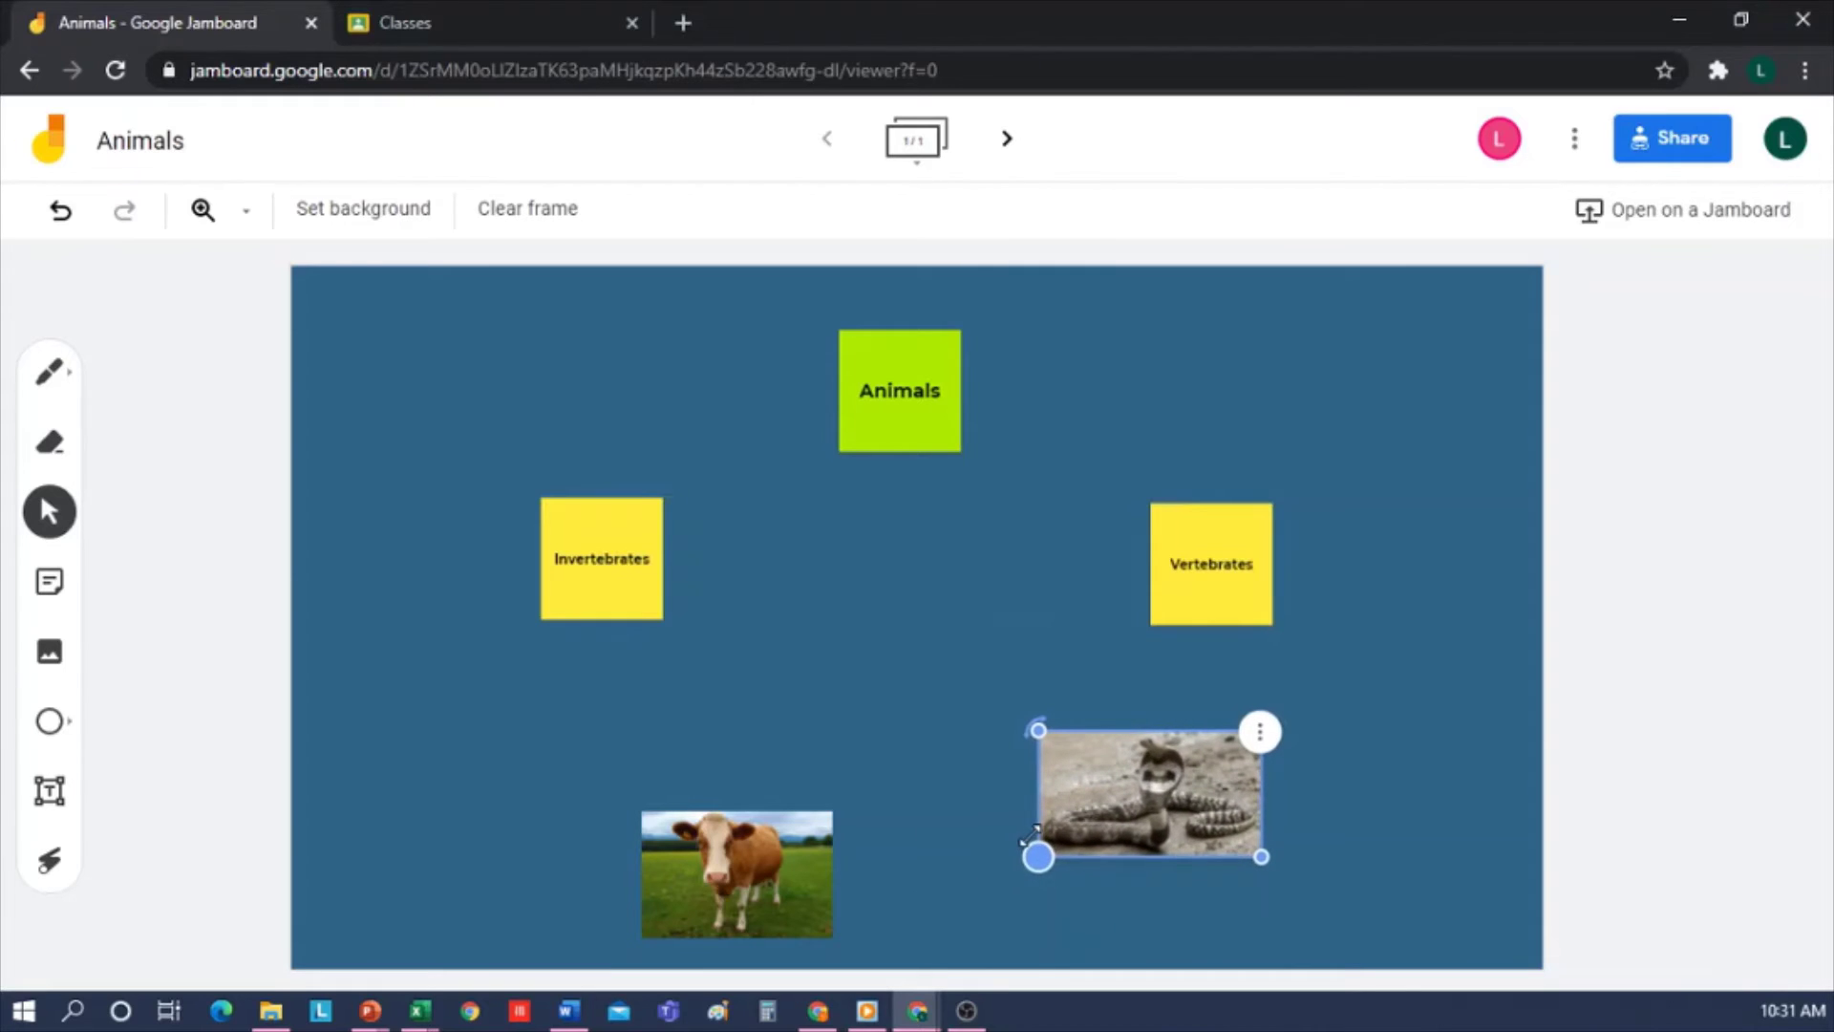
click(893, 749)
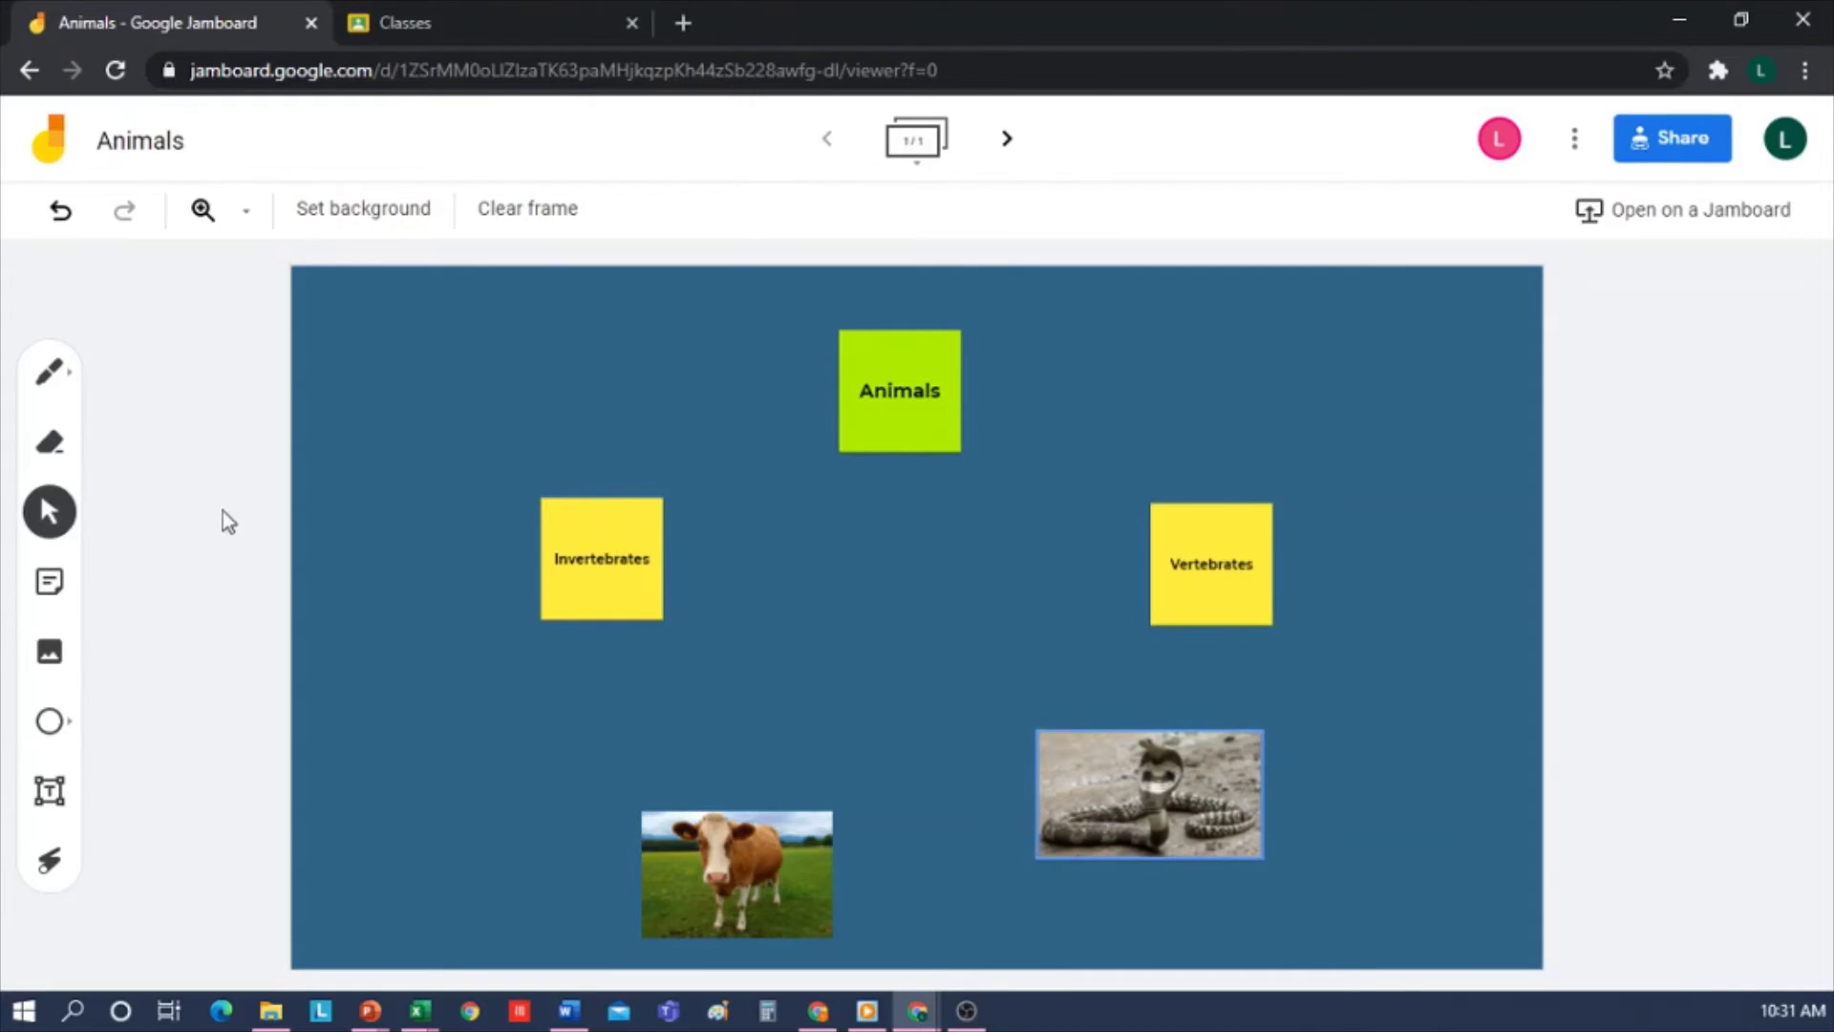
Insert a spider-on-leaves photo, shrink it, and move it to the board centre.
click(51, 654)
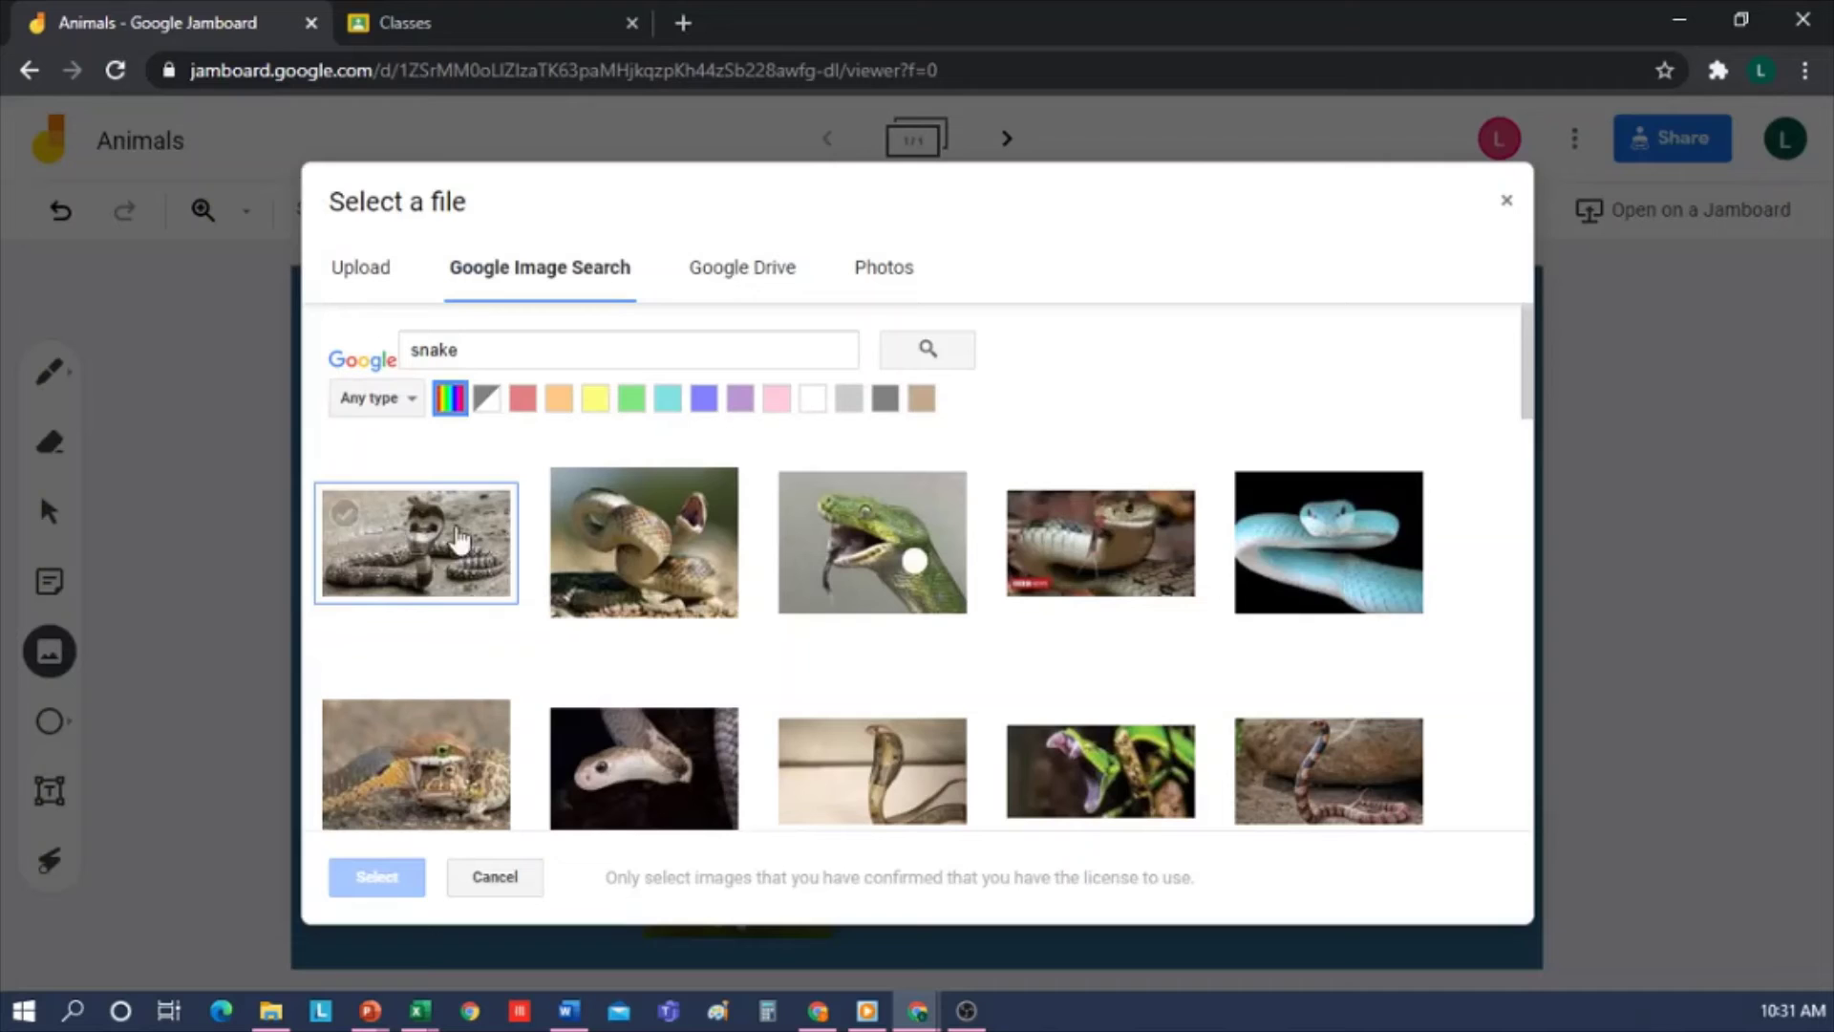
text(spider)
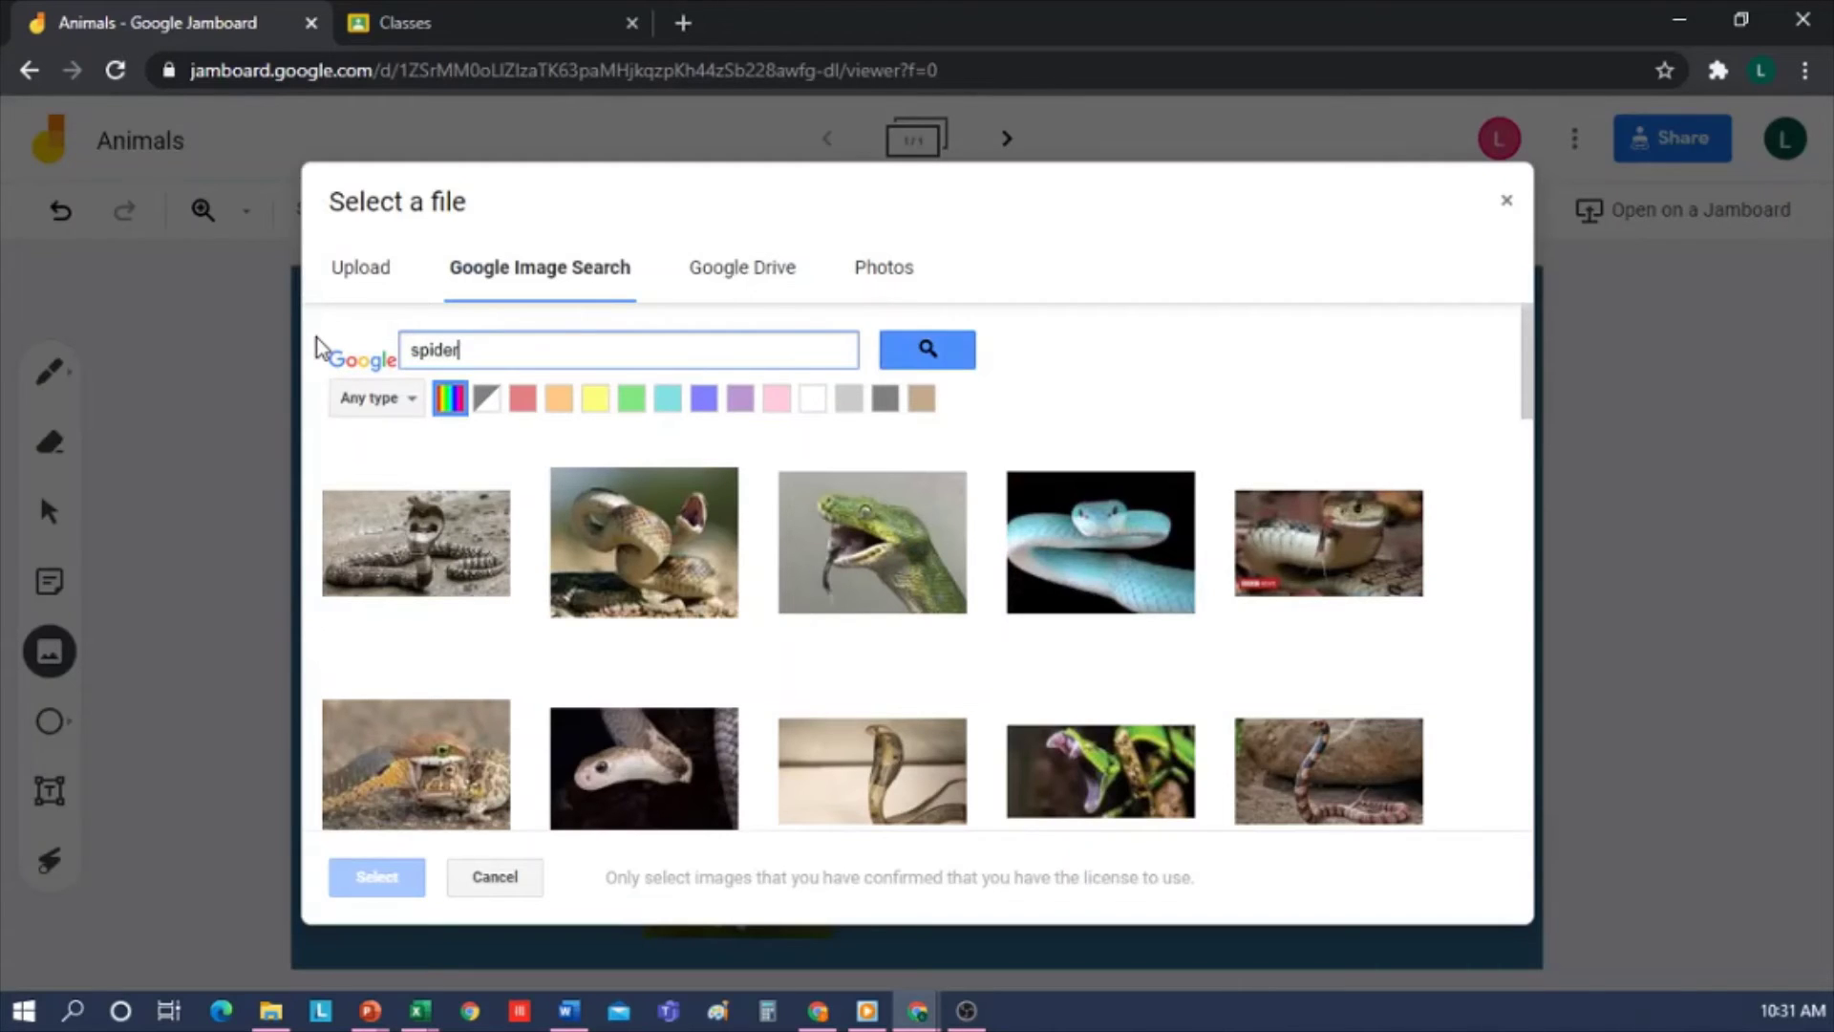
click(927, 354)
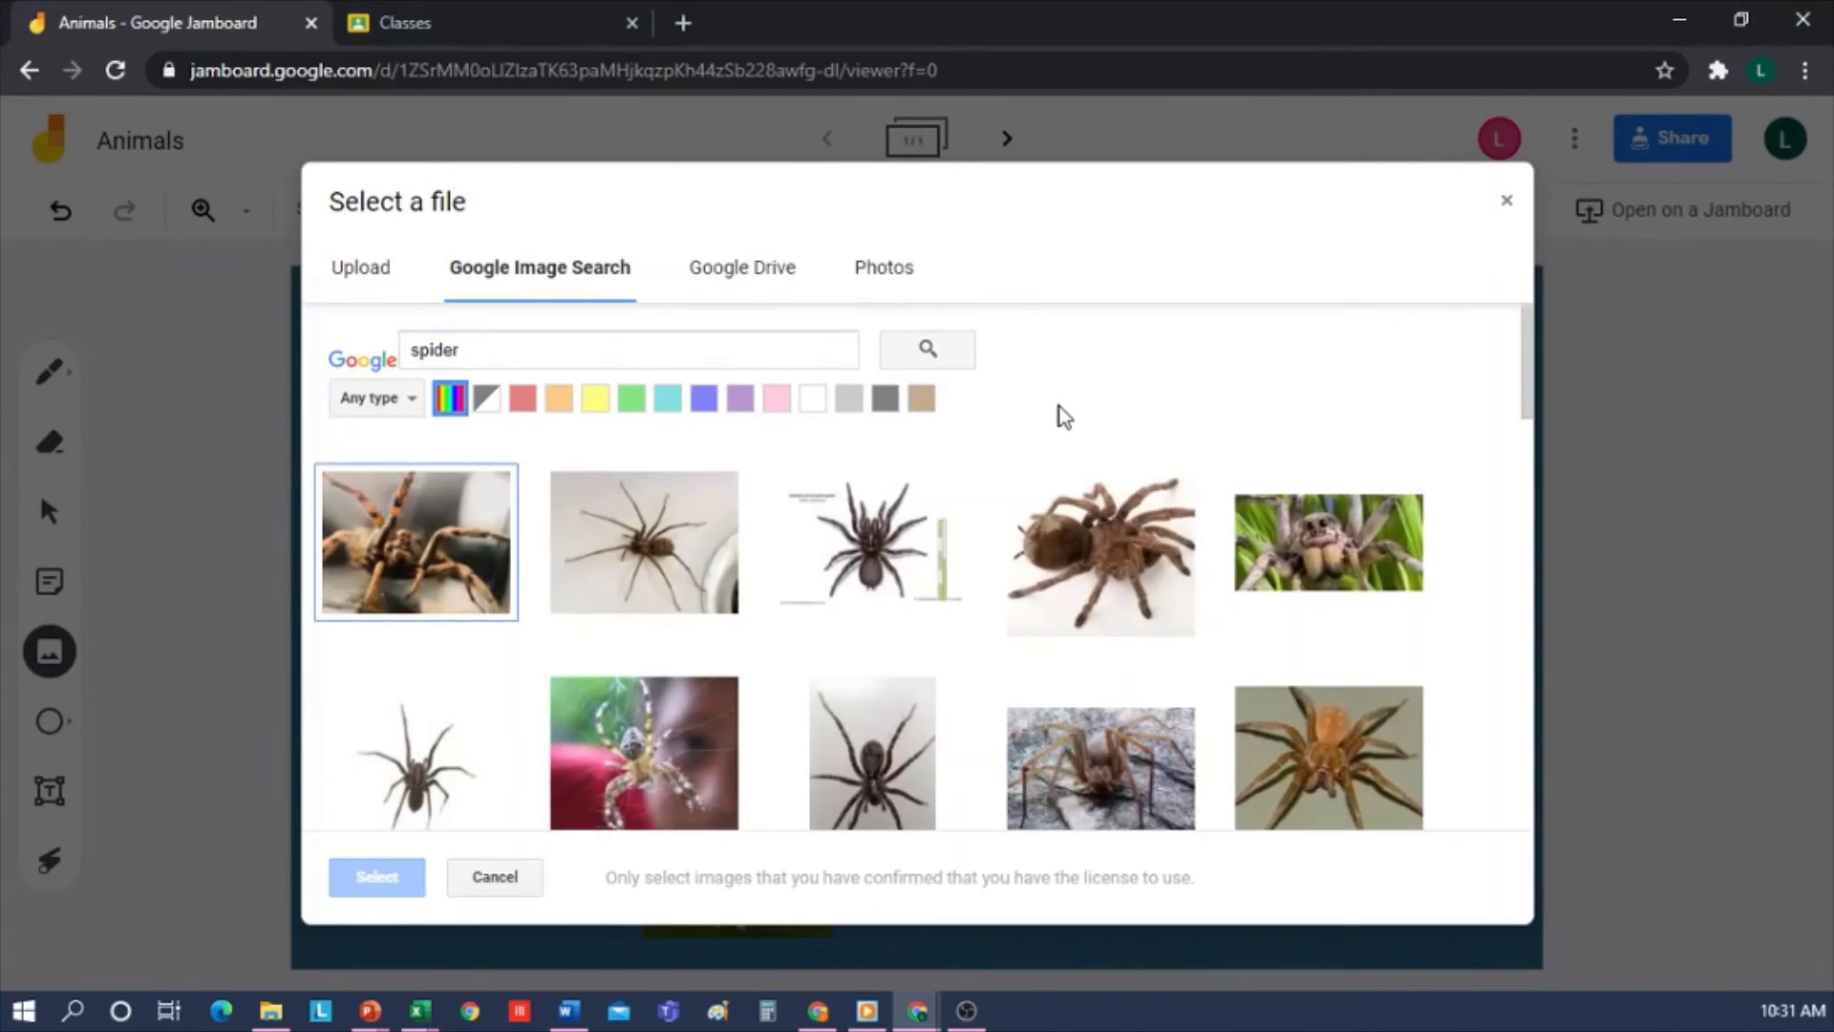
click(1260, 534)
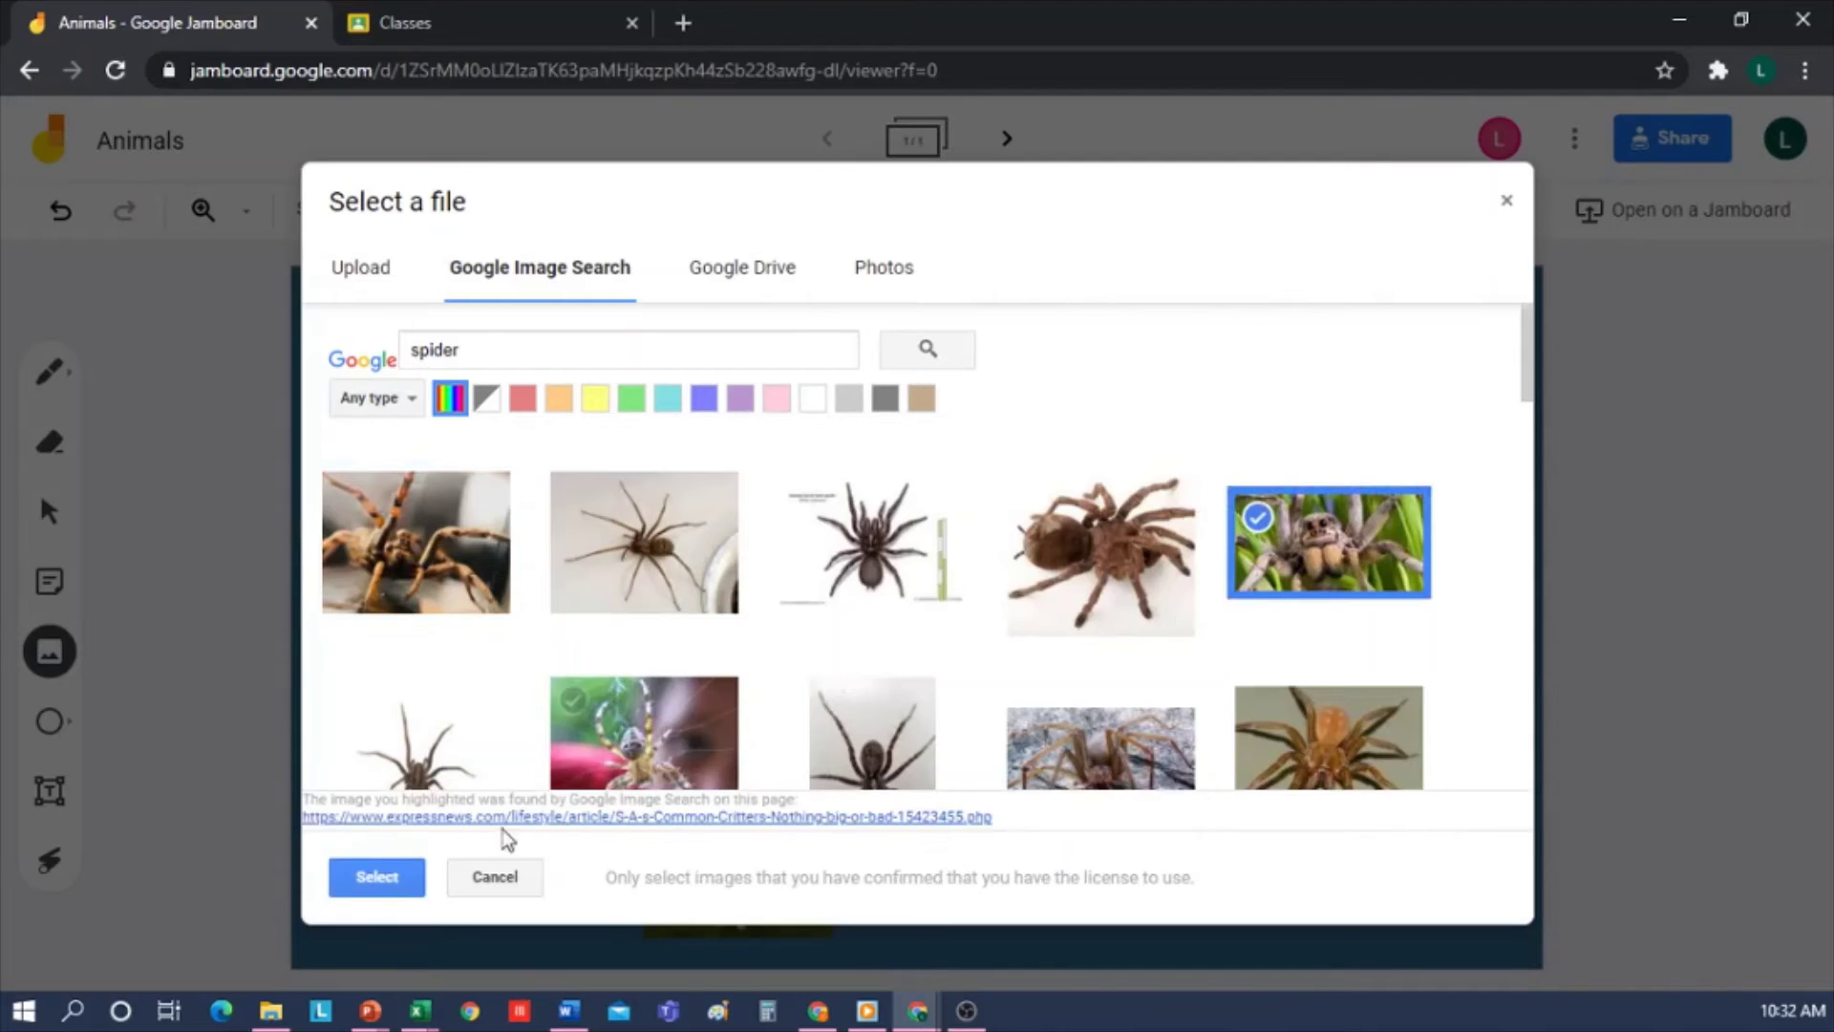
click(409, 876)
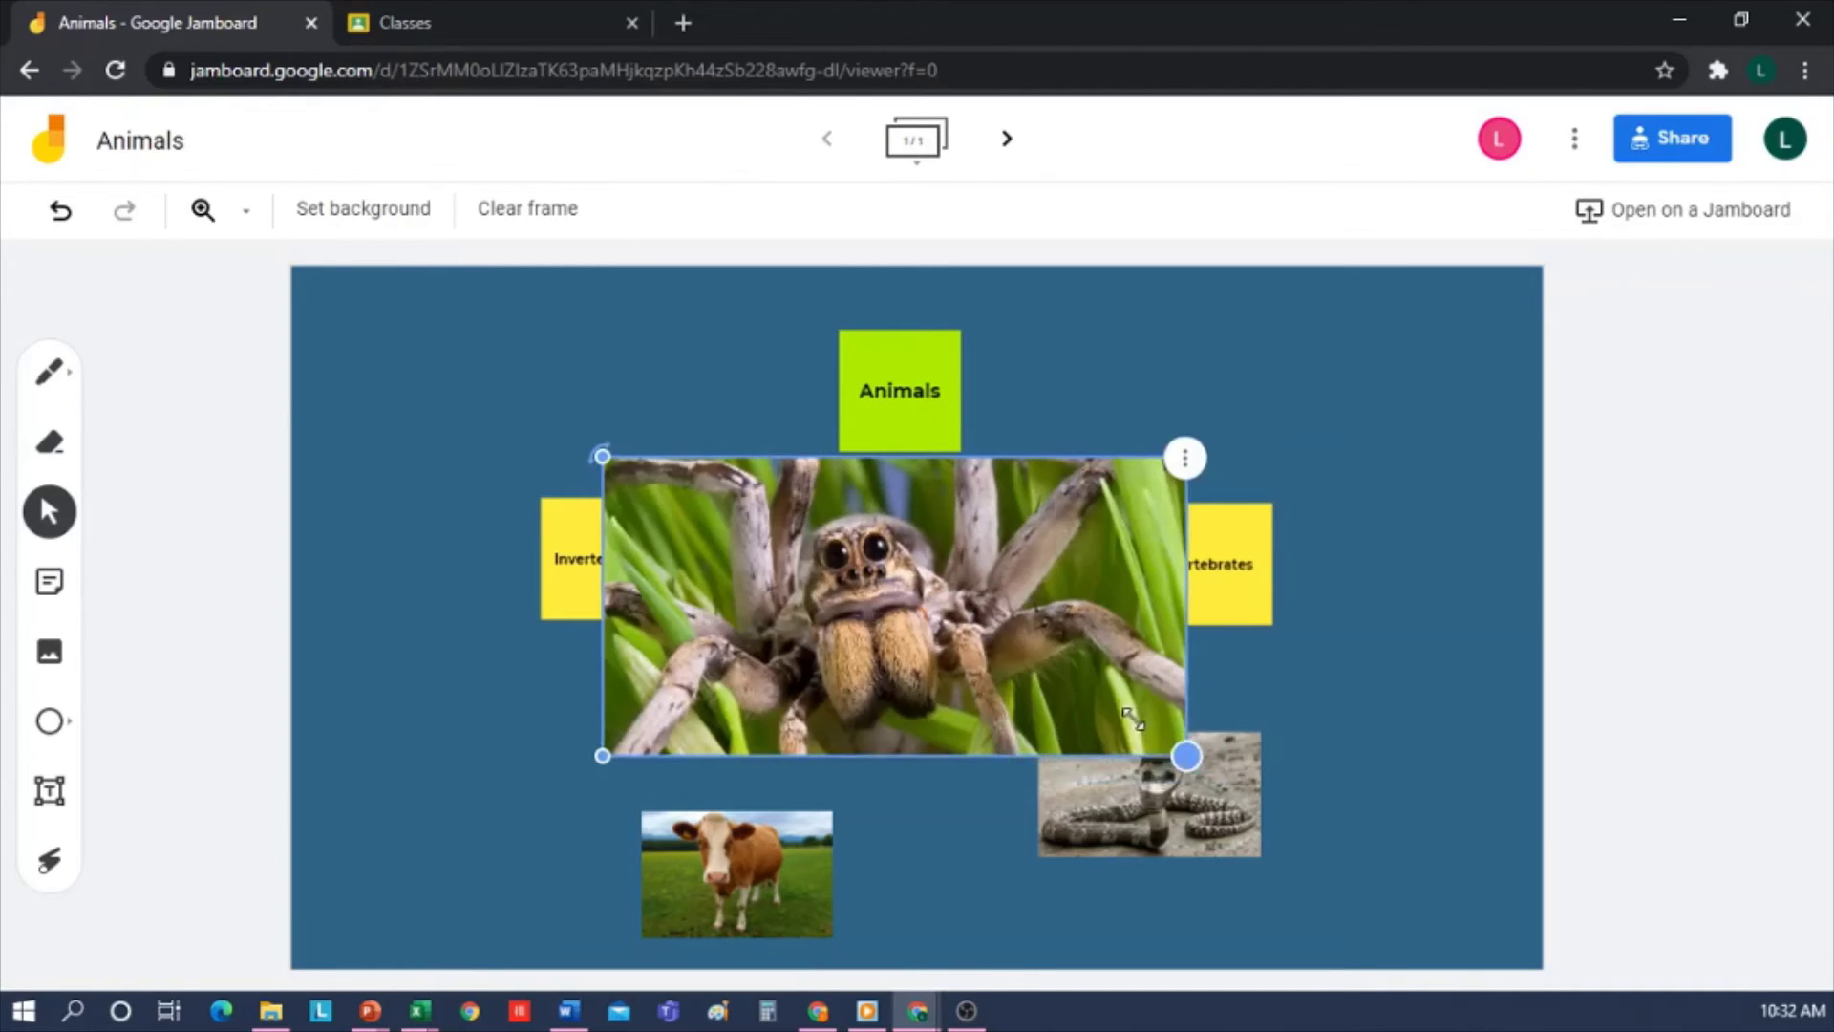
drag(1132, 719, 806, 560)
drag(704, 505, 870, 664)
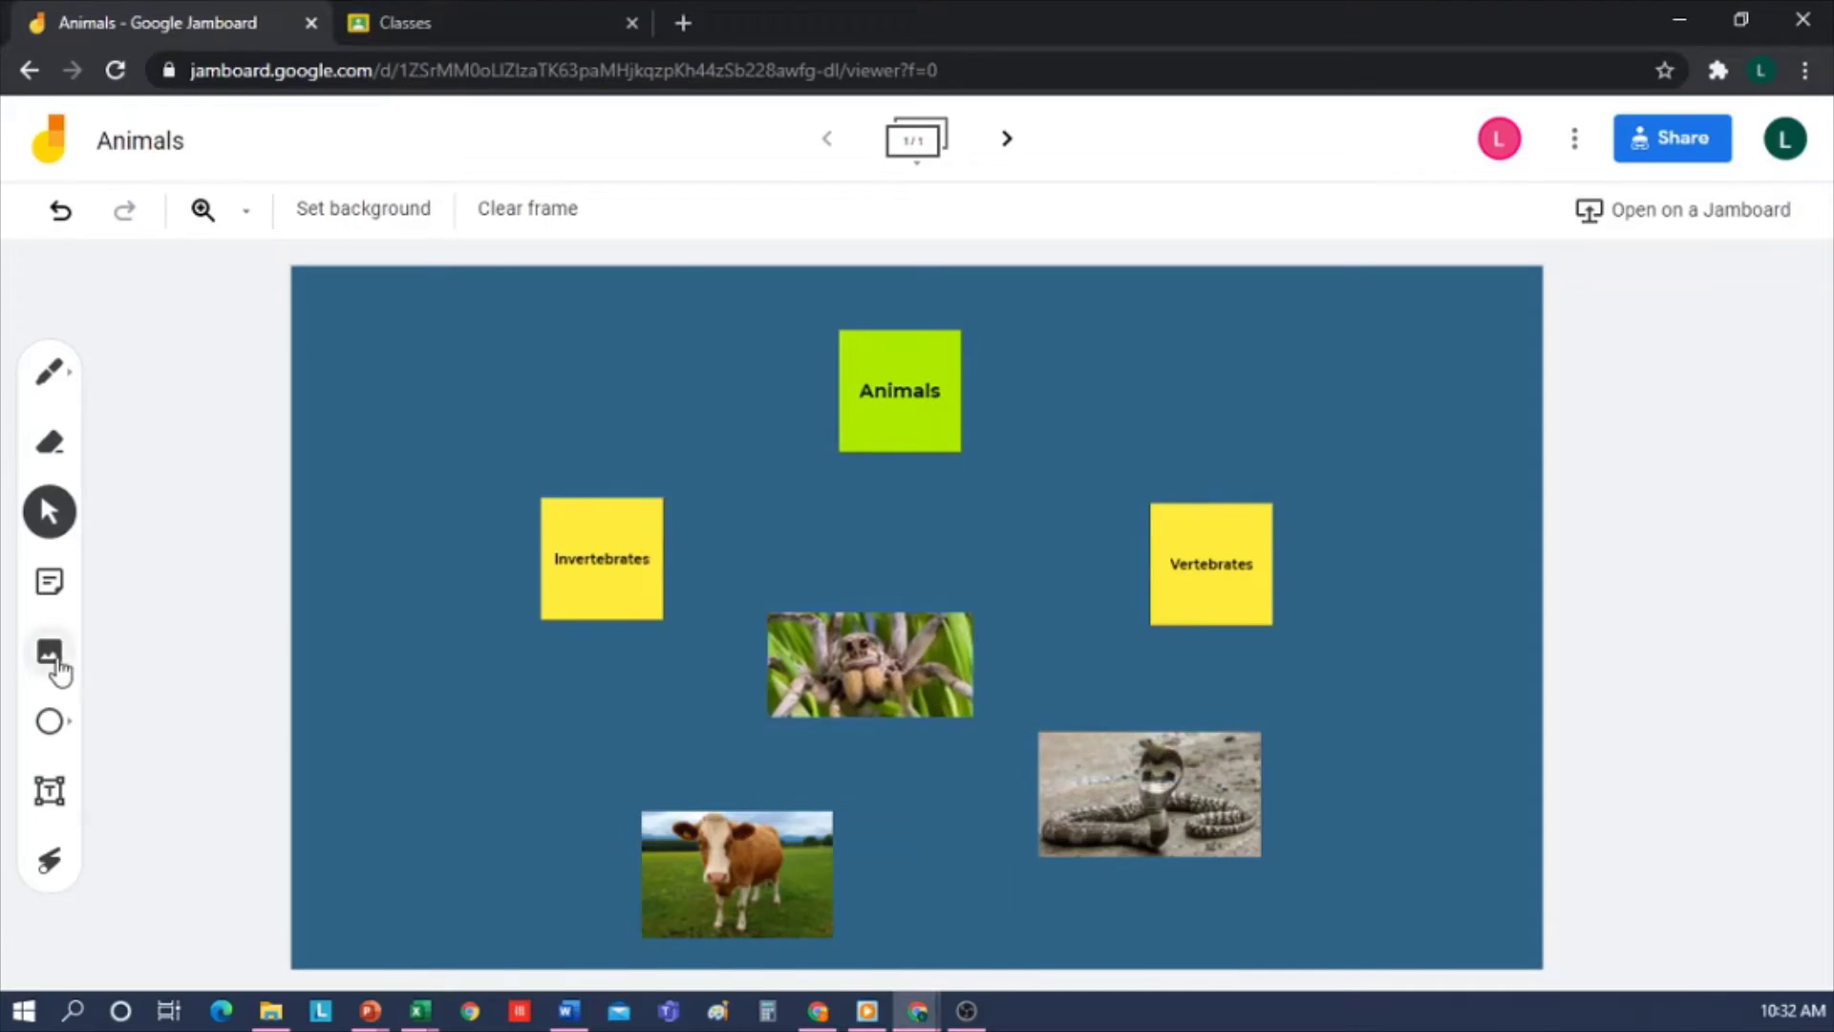
Insert a red worm photo from a 'worms' search and shrink it beside Animals.
click(52, 656)
drag(507, 348, 352, 350)
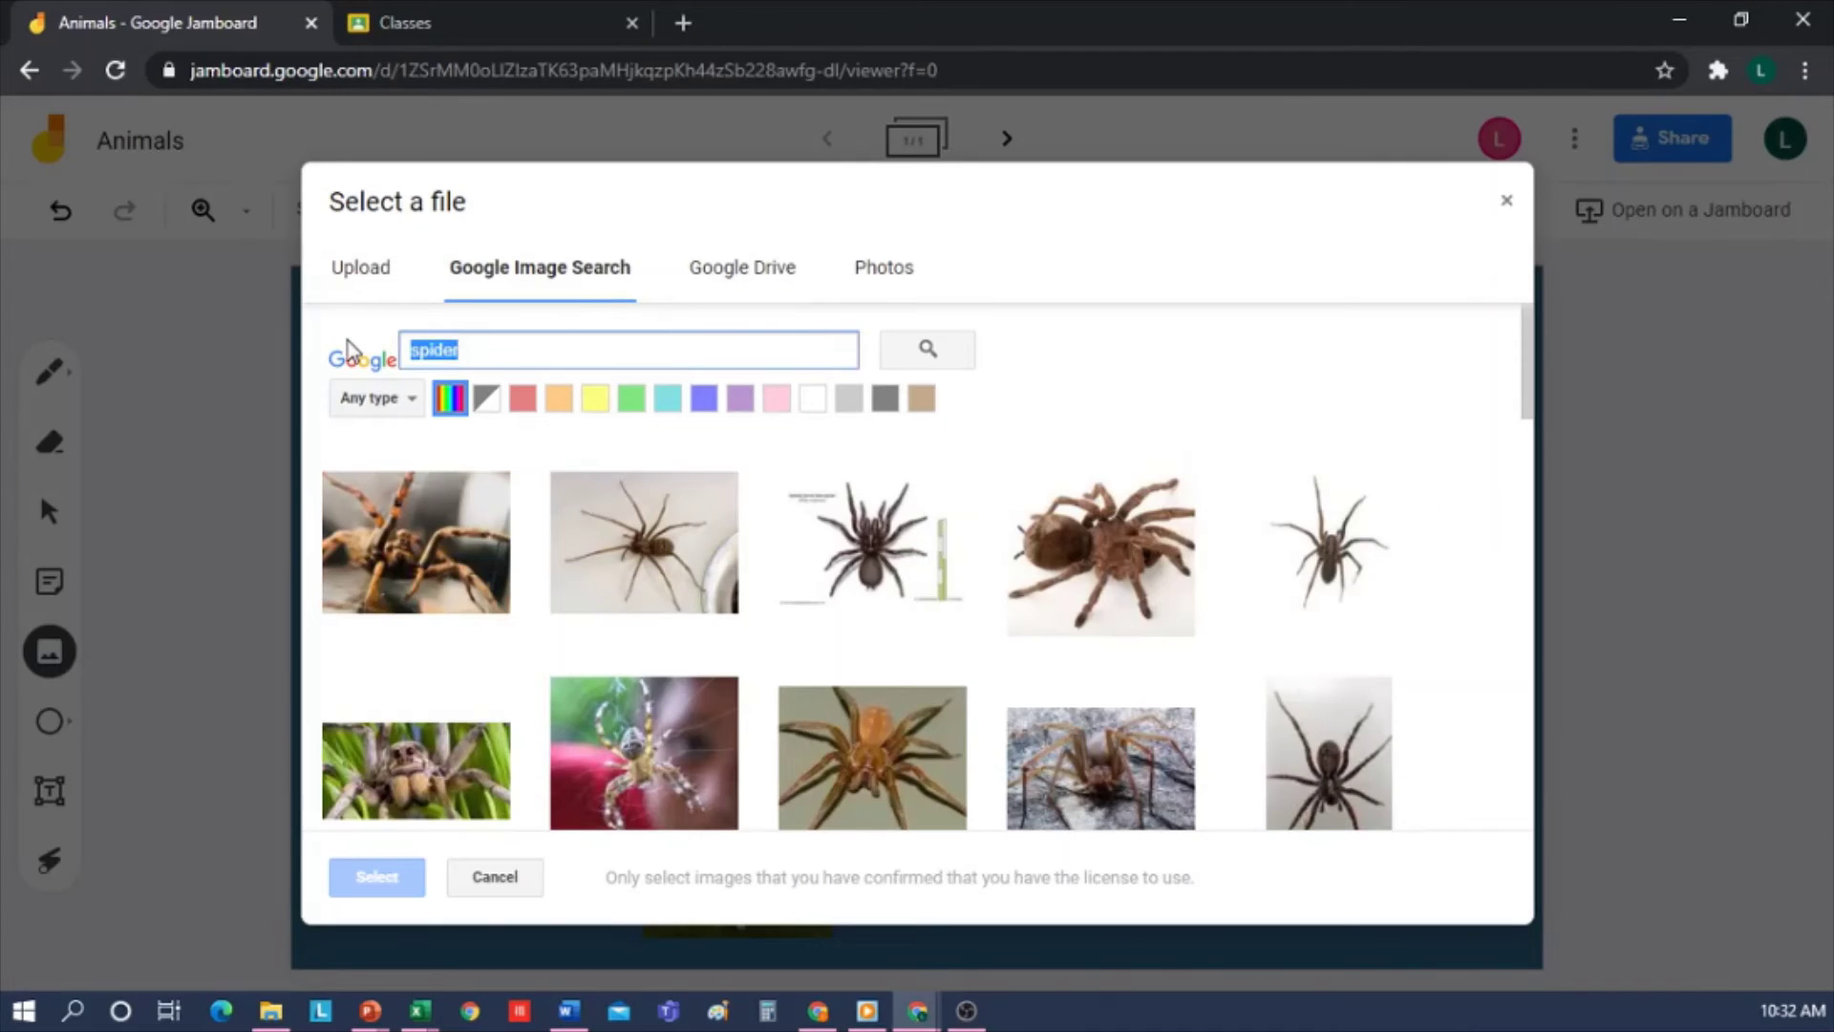
text(worms)
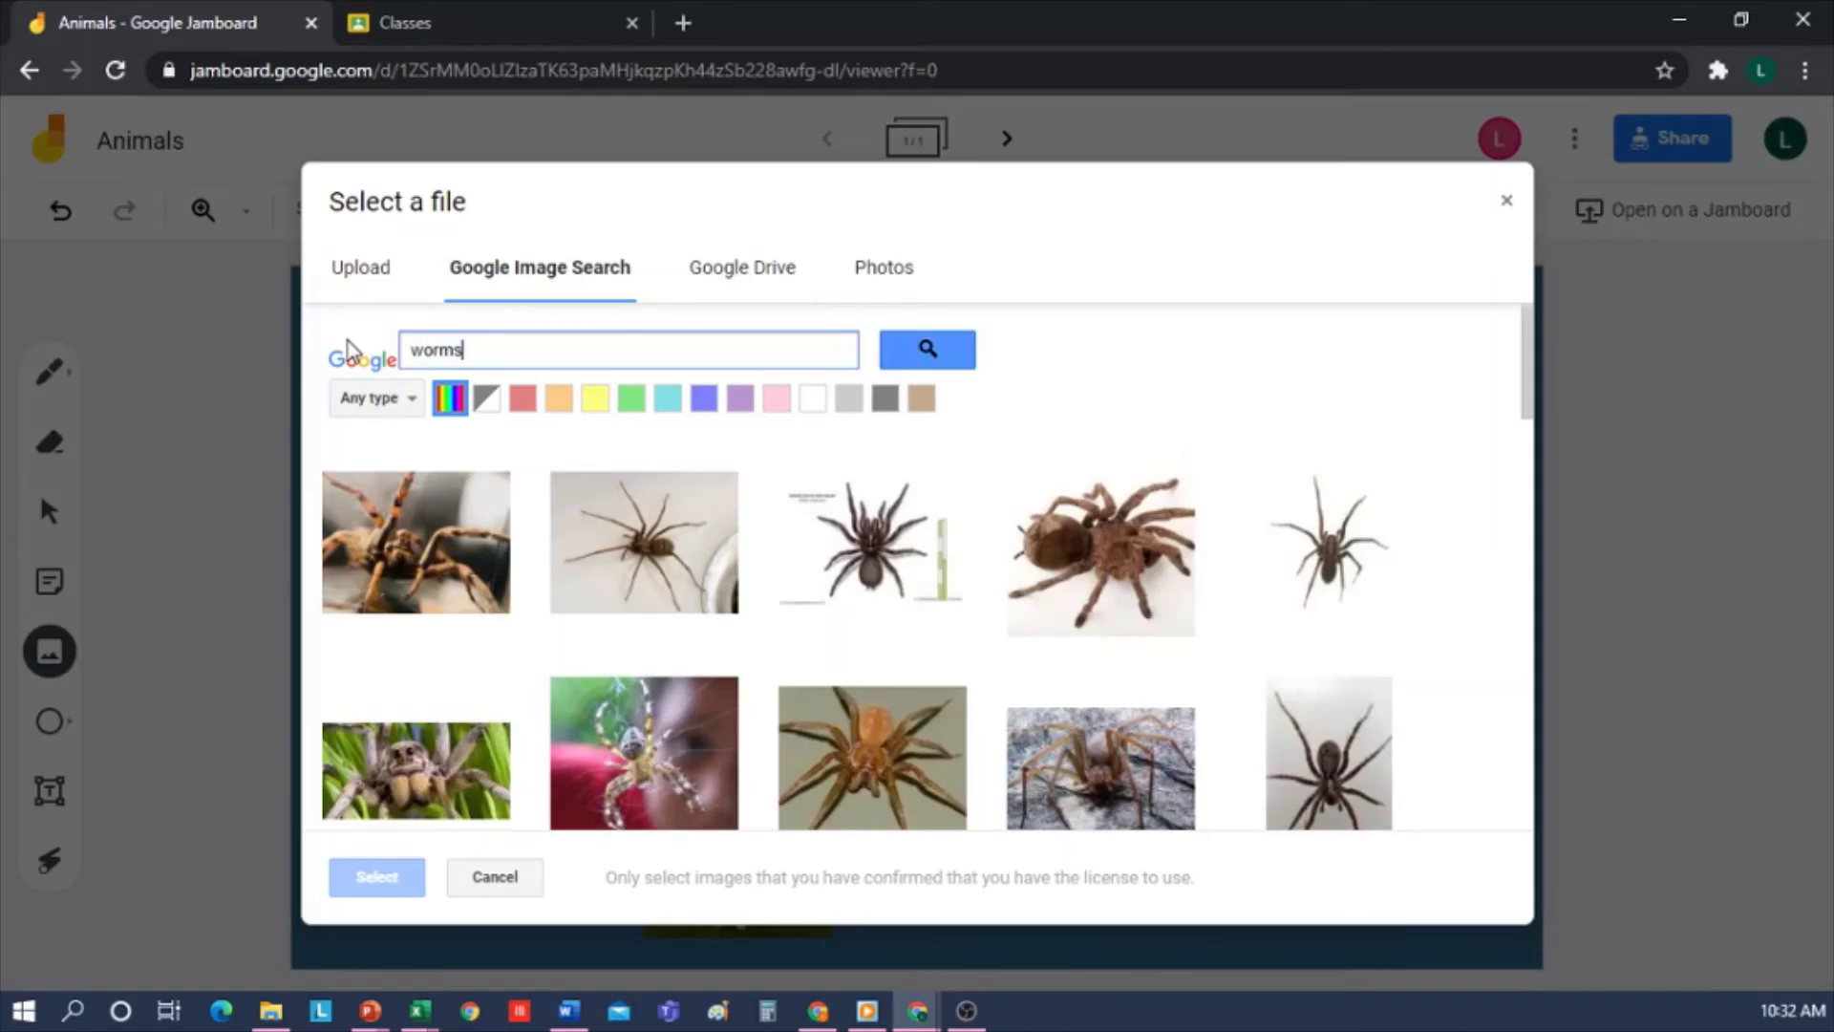
key(Return)
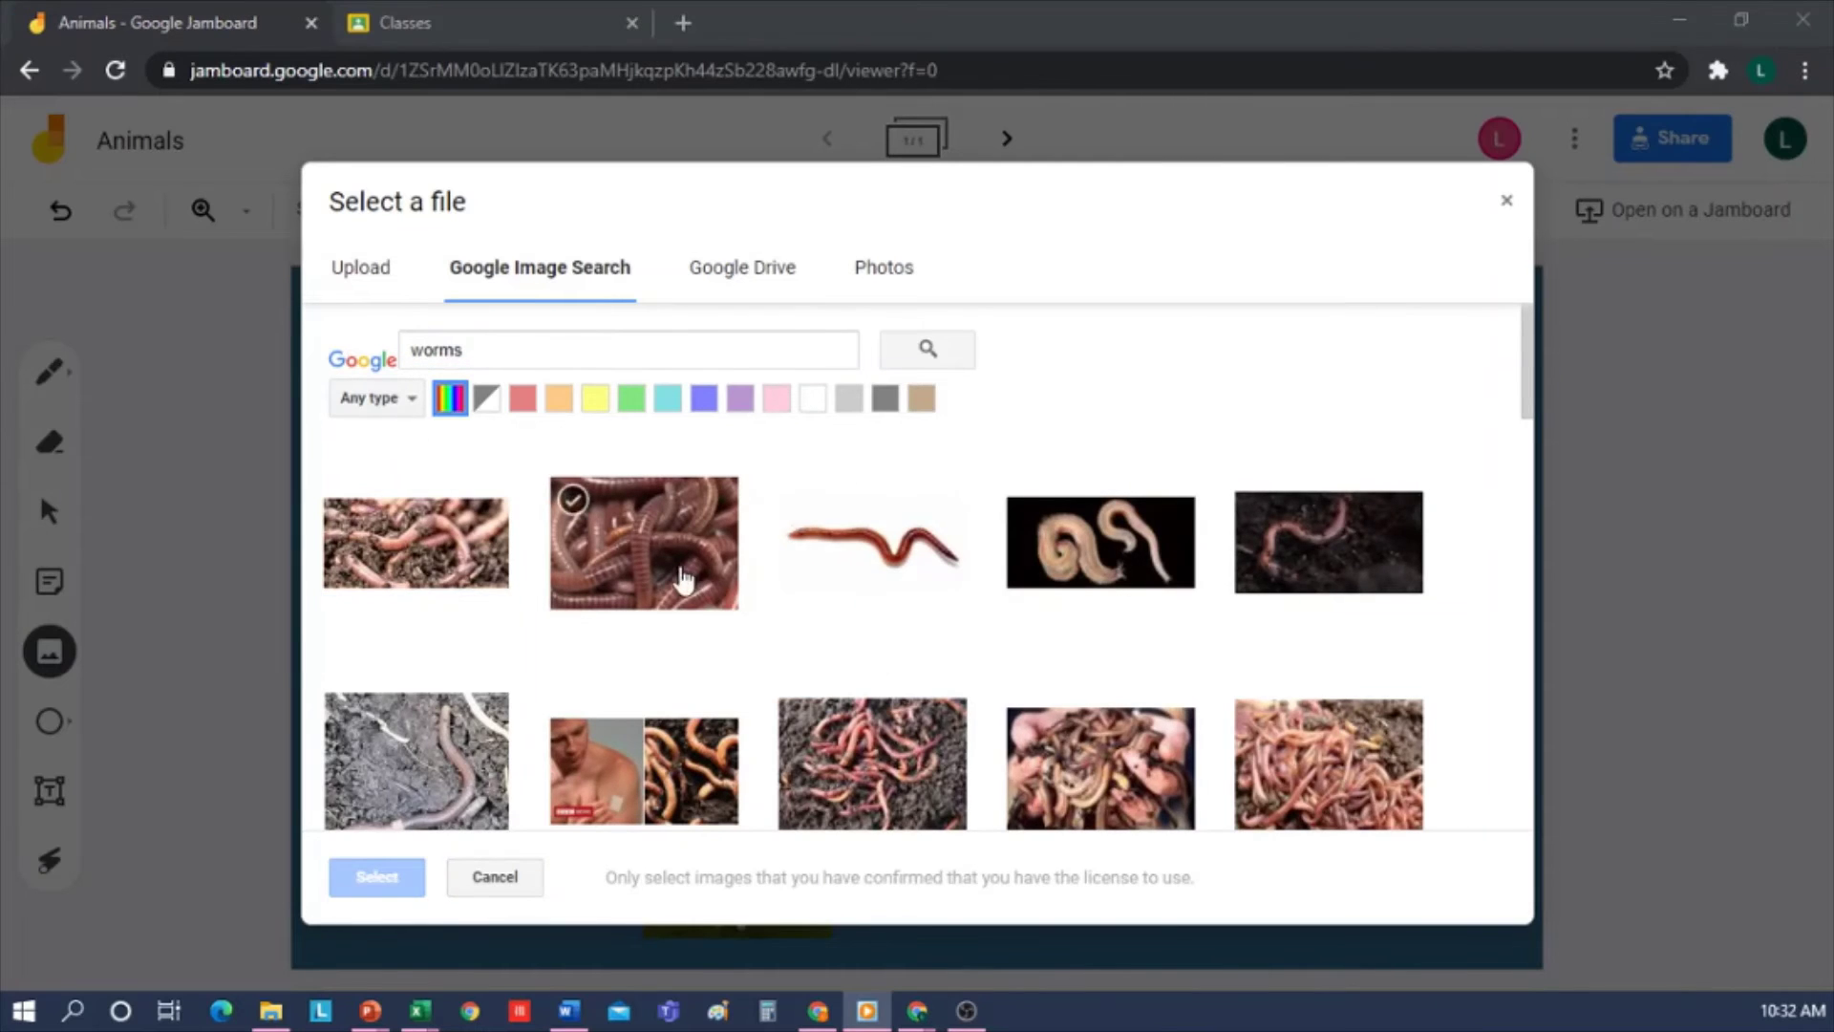
click(892, 573)
click(373, 876)
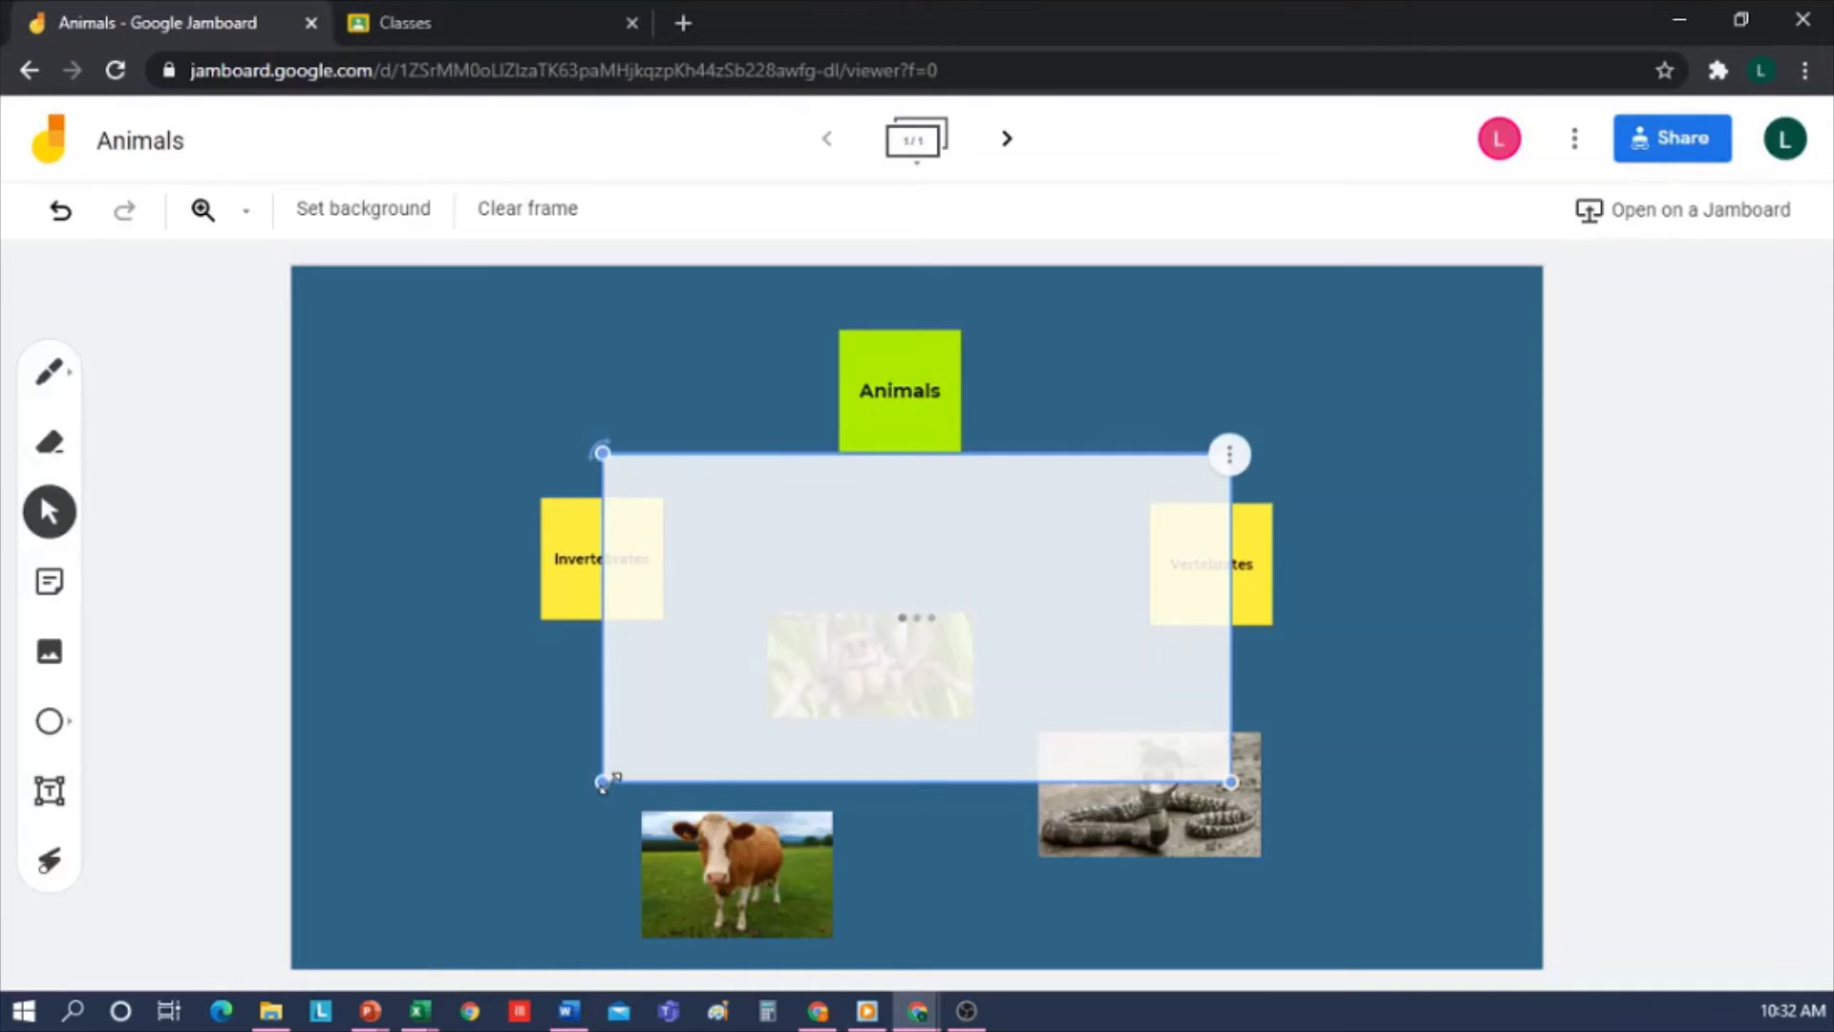
drag(602, 783, 990, 582)
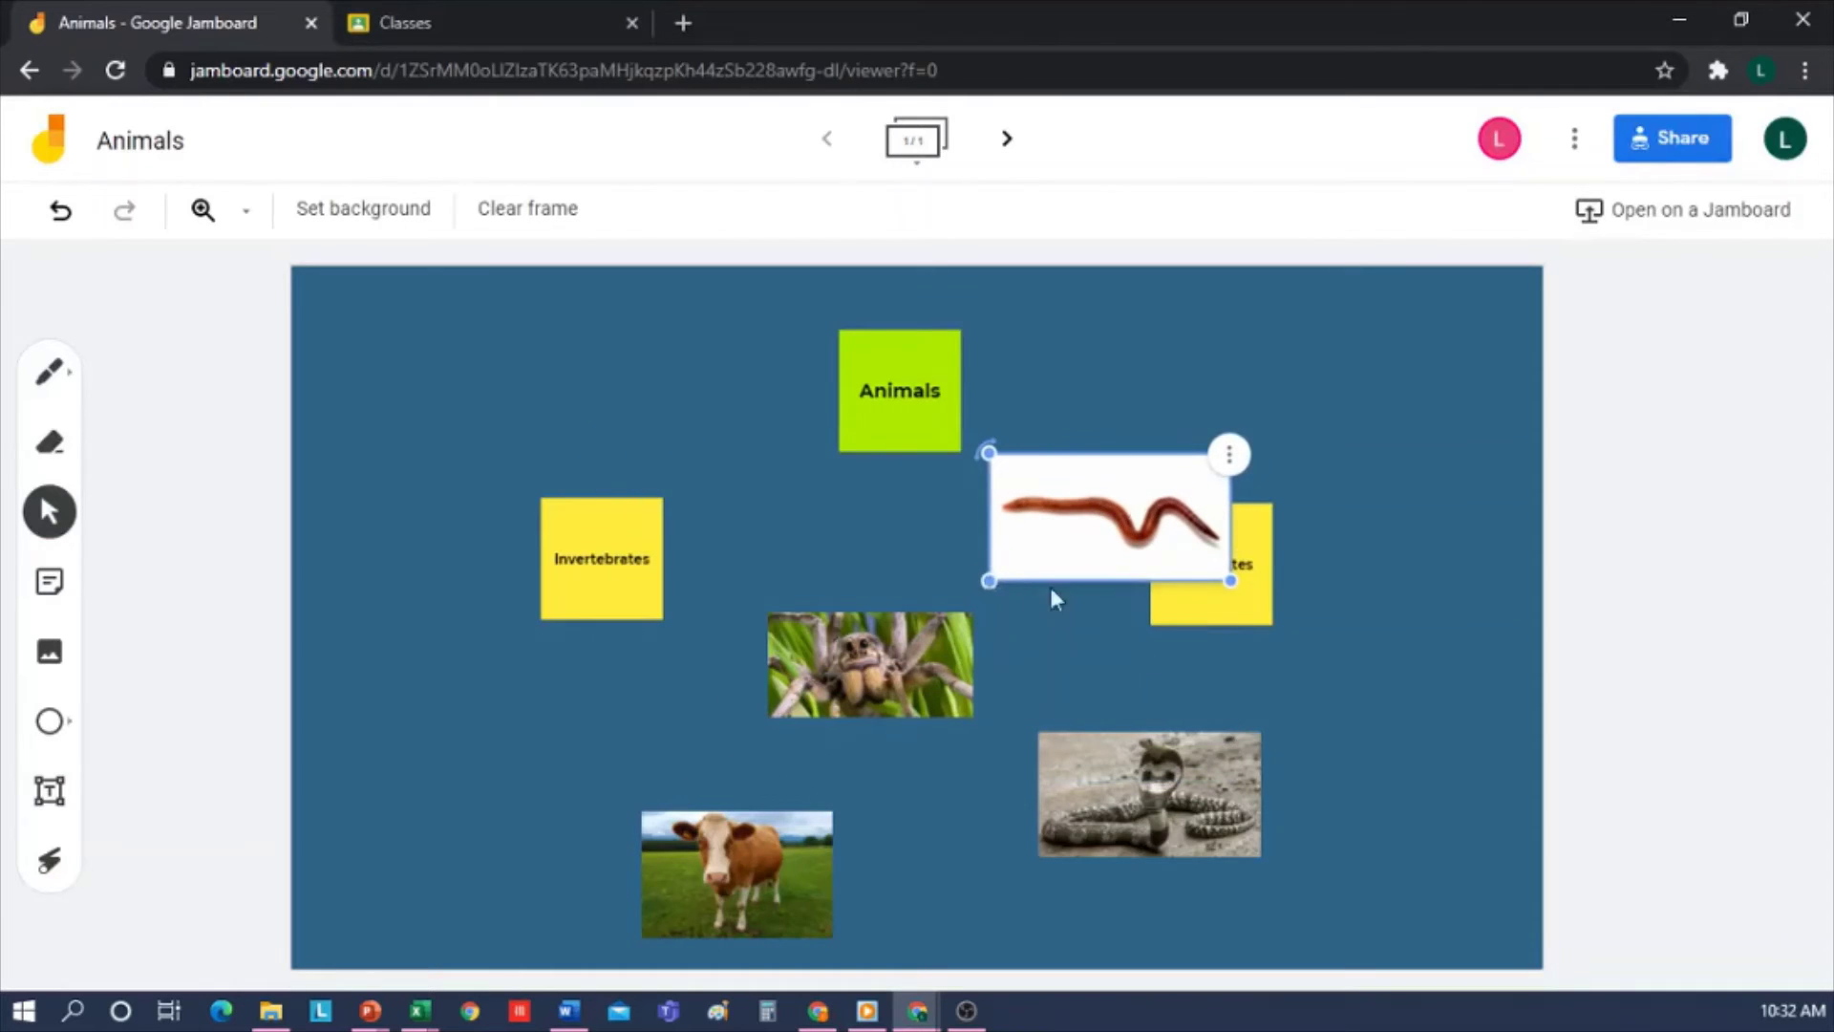
Arrange the cow, spider, cobra and worm photos in a row along the bottom of the board.
drag(1113, 507, 1444, 679)
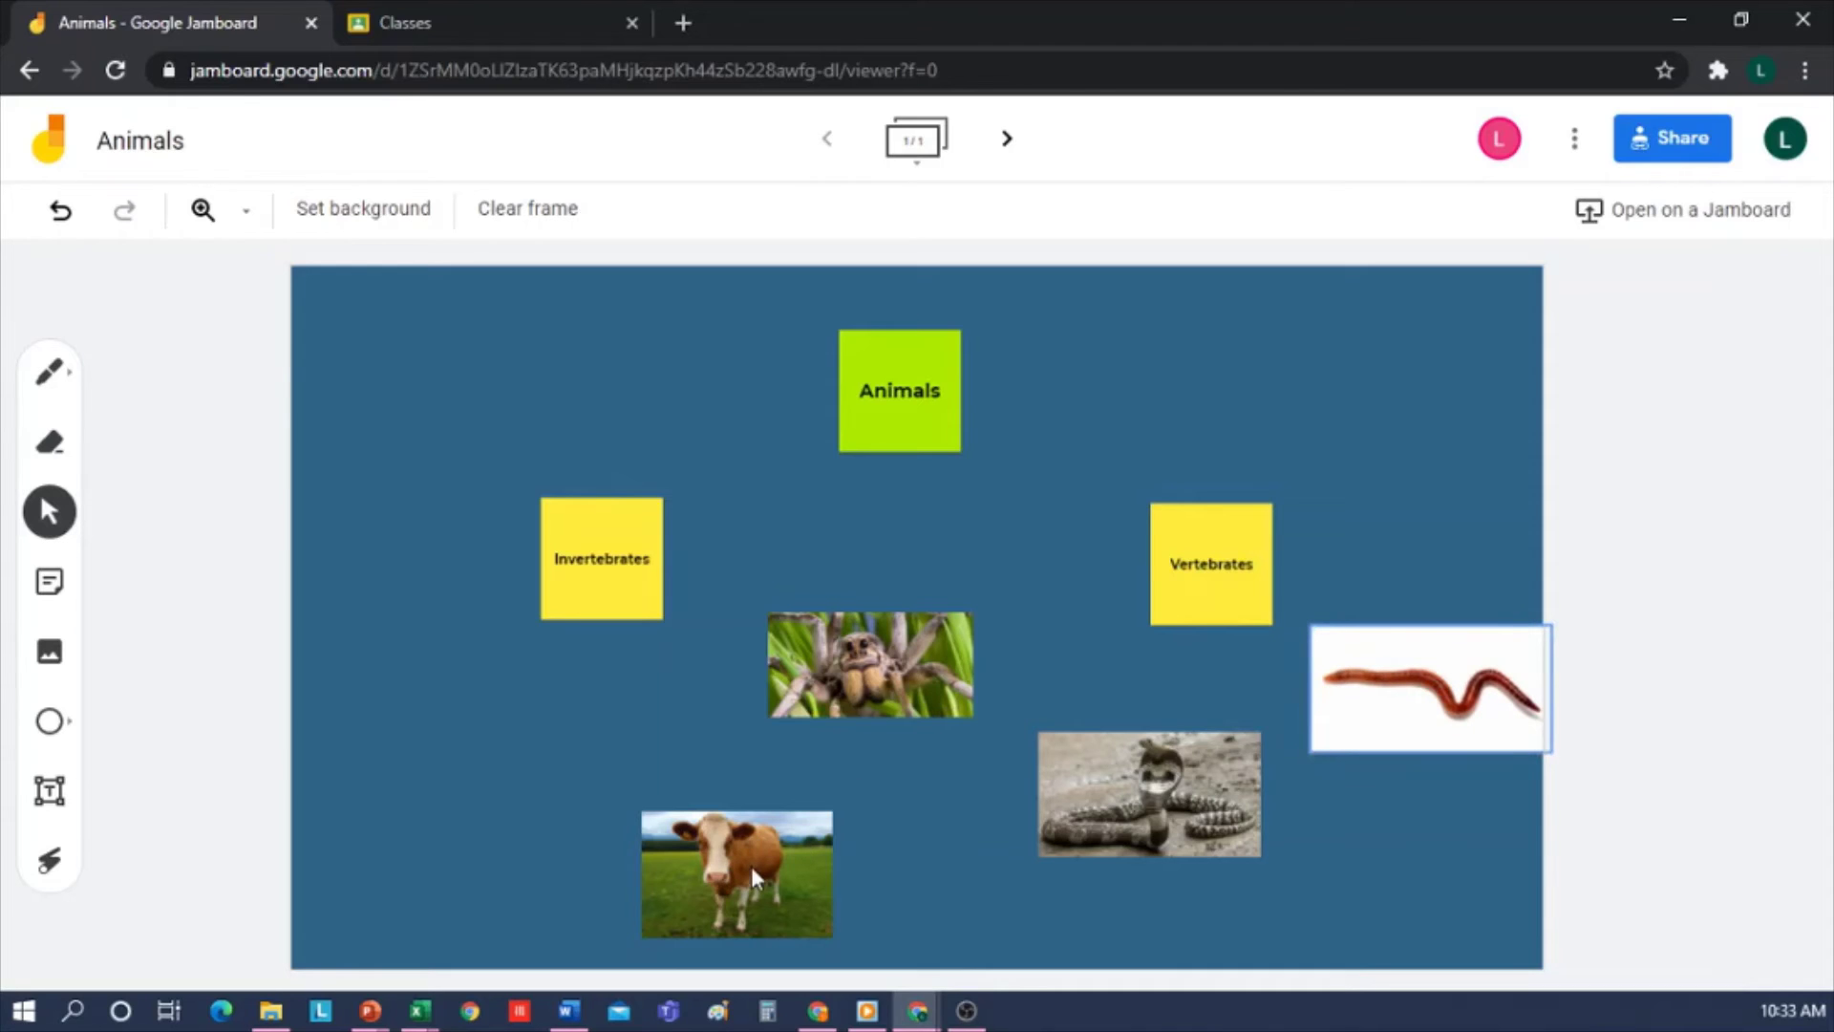
drag(751, 868, 442, 822)
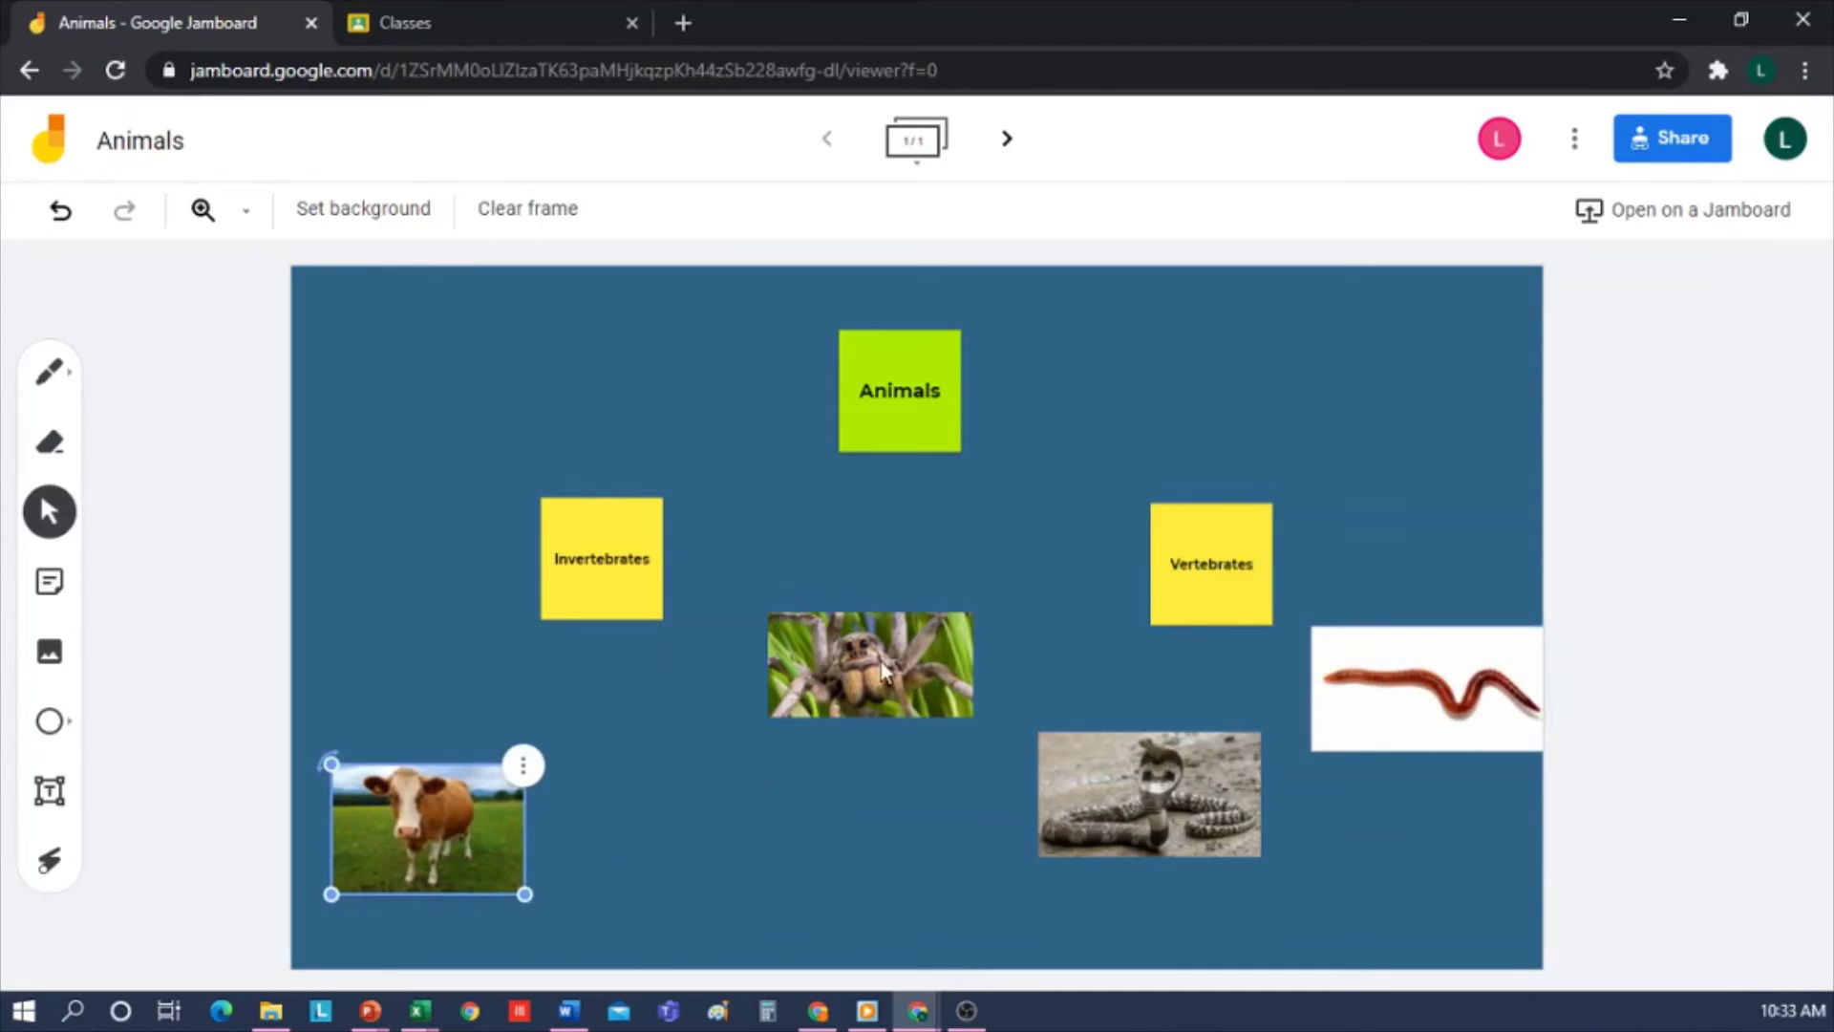
drag(883, 669, 681, 820)
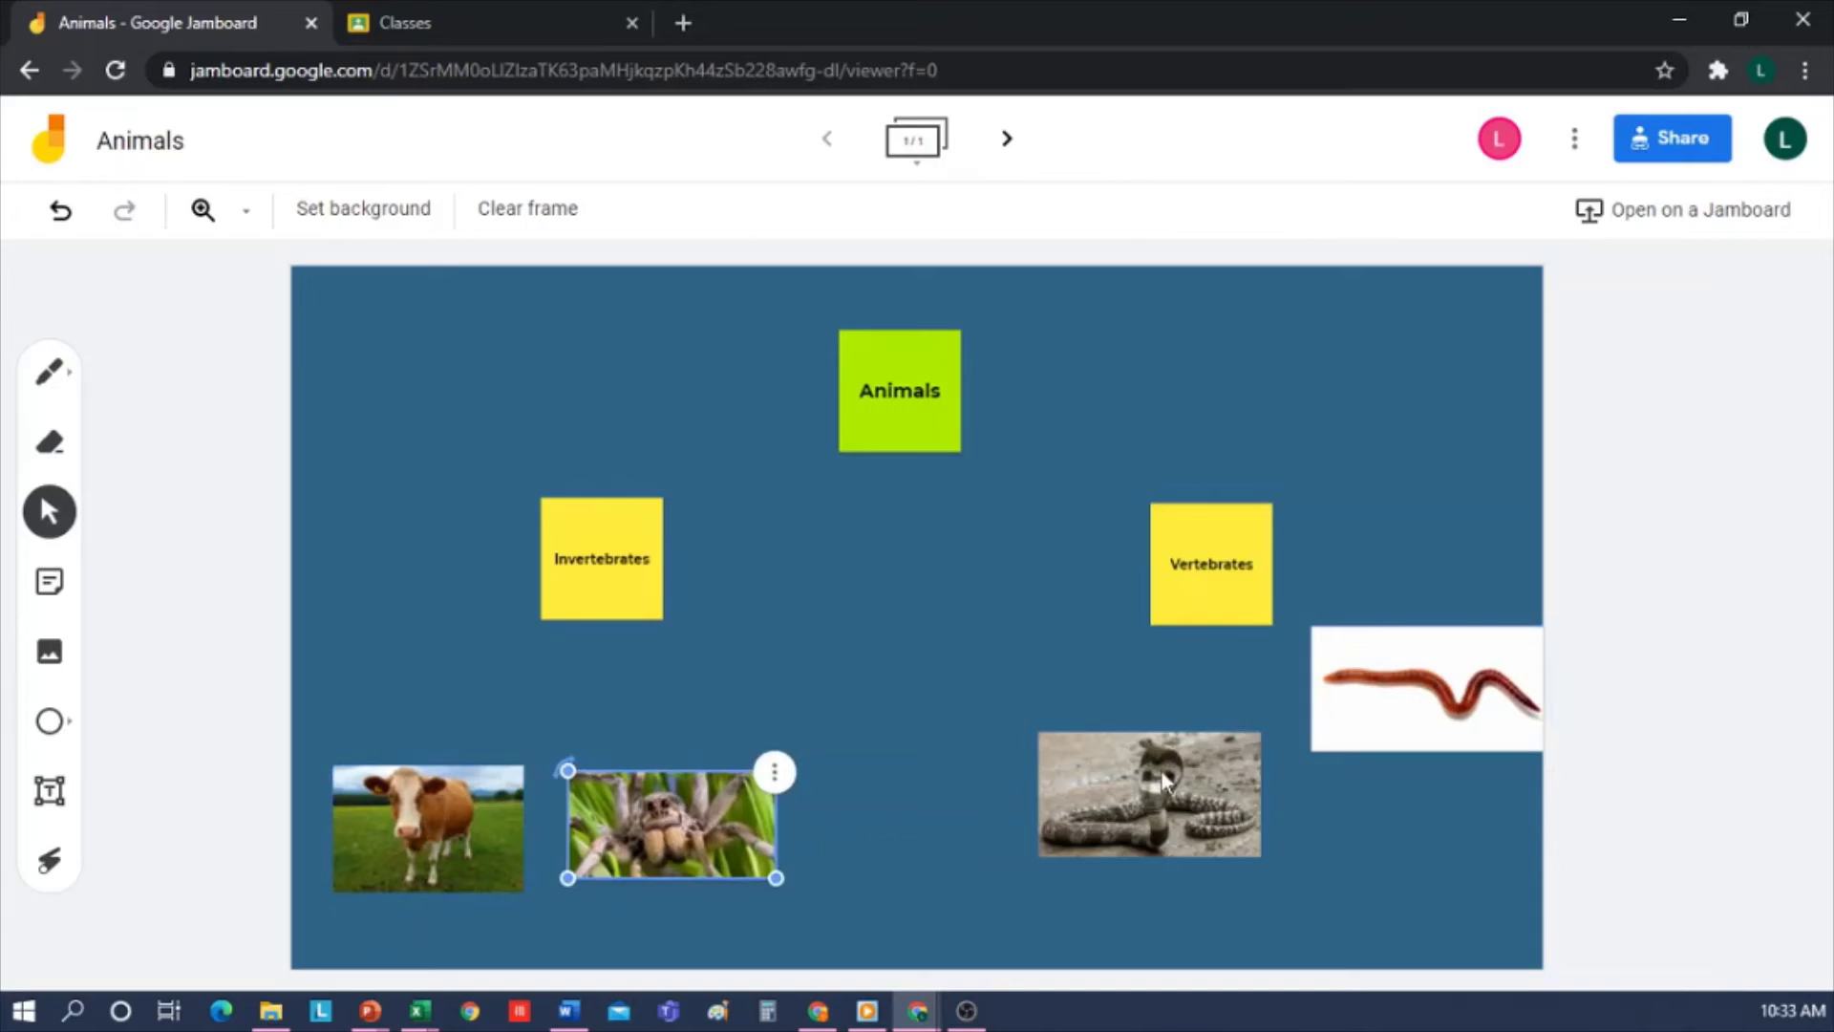
drag(1163, 781, 965, 810)
drag(1436, 678, 1340, 790)
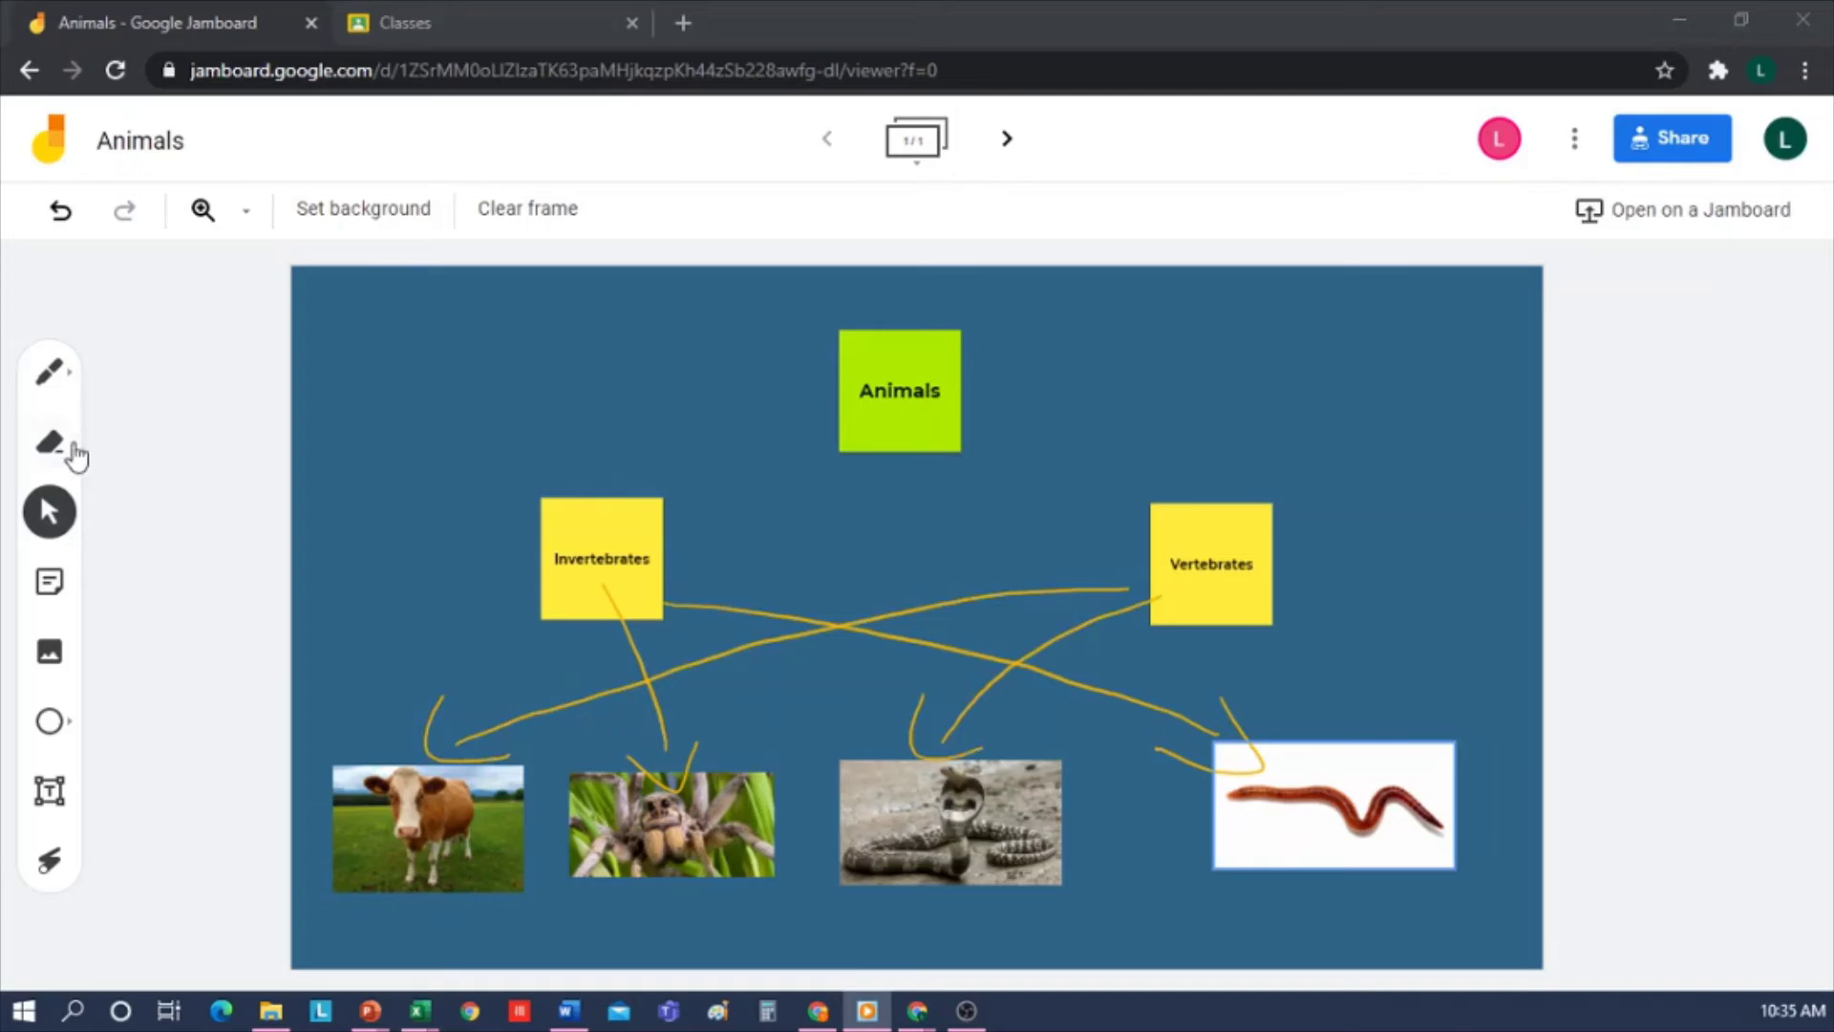
click(240, 504)
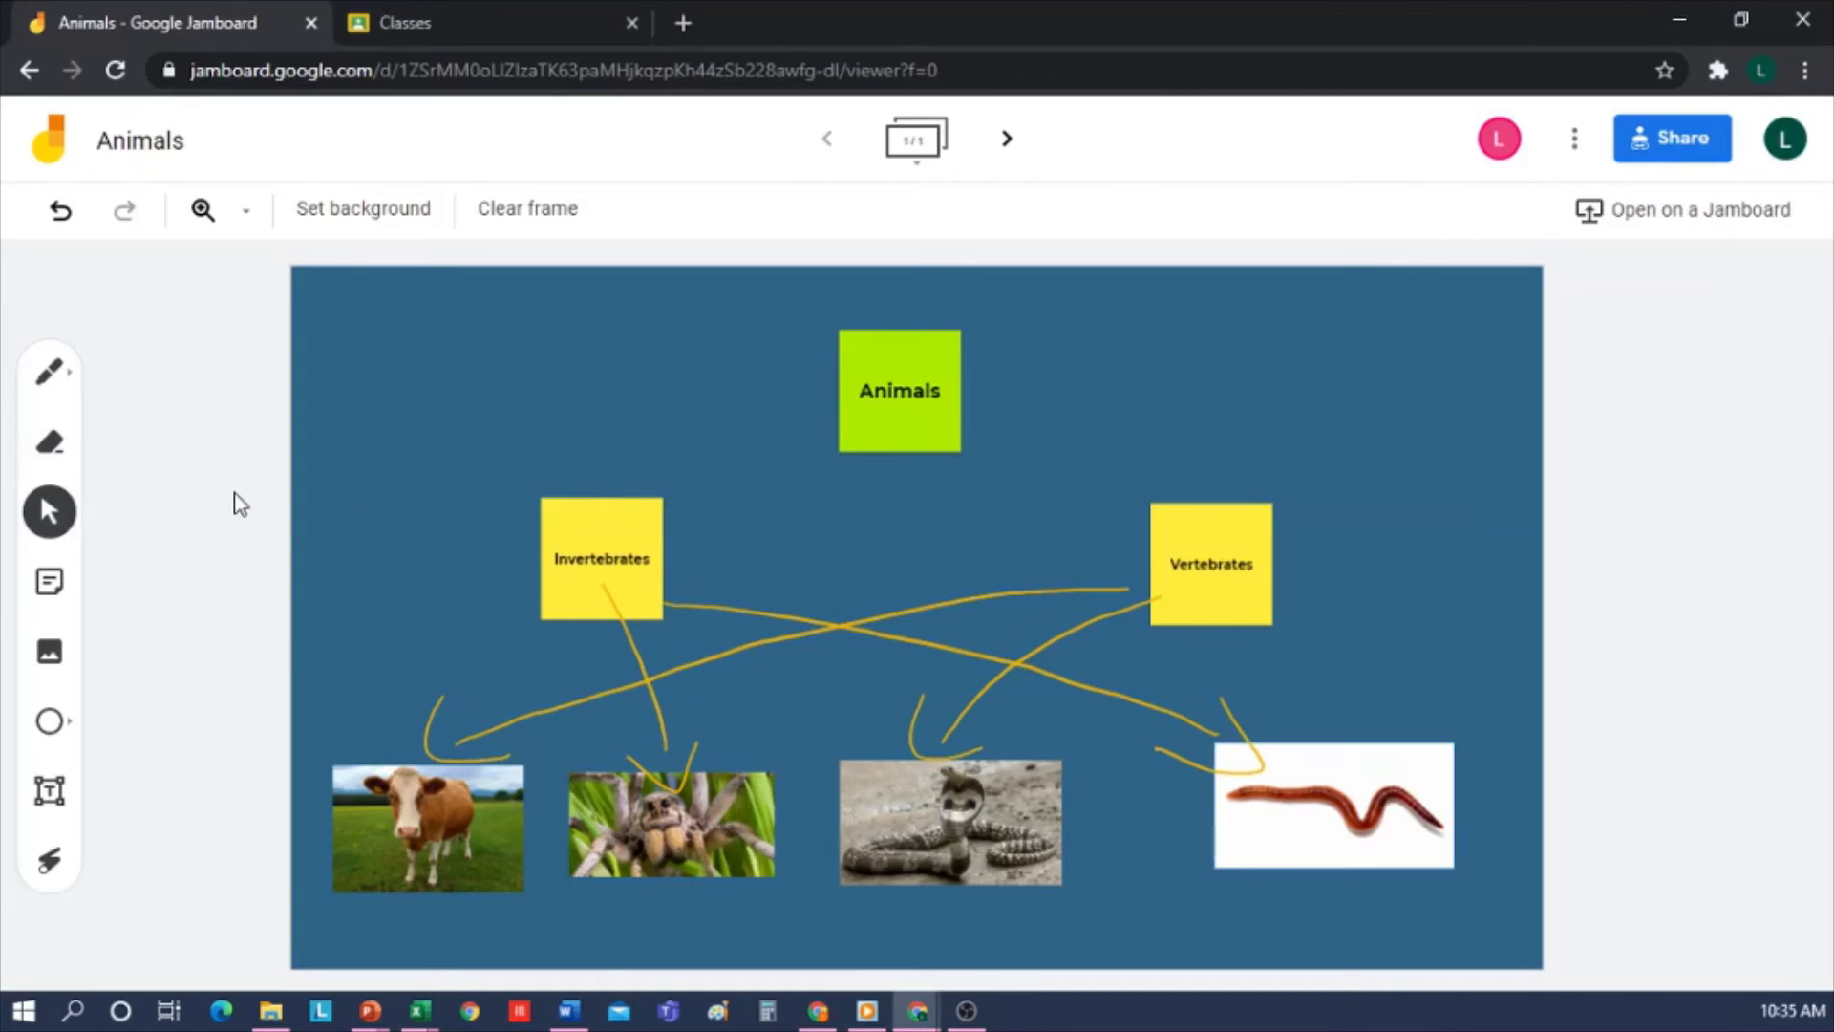
click(1290, 819)
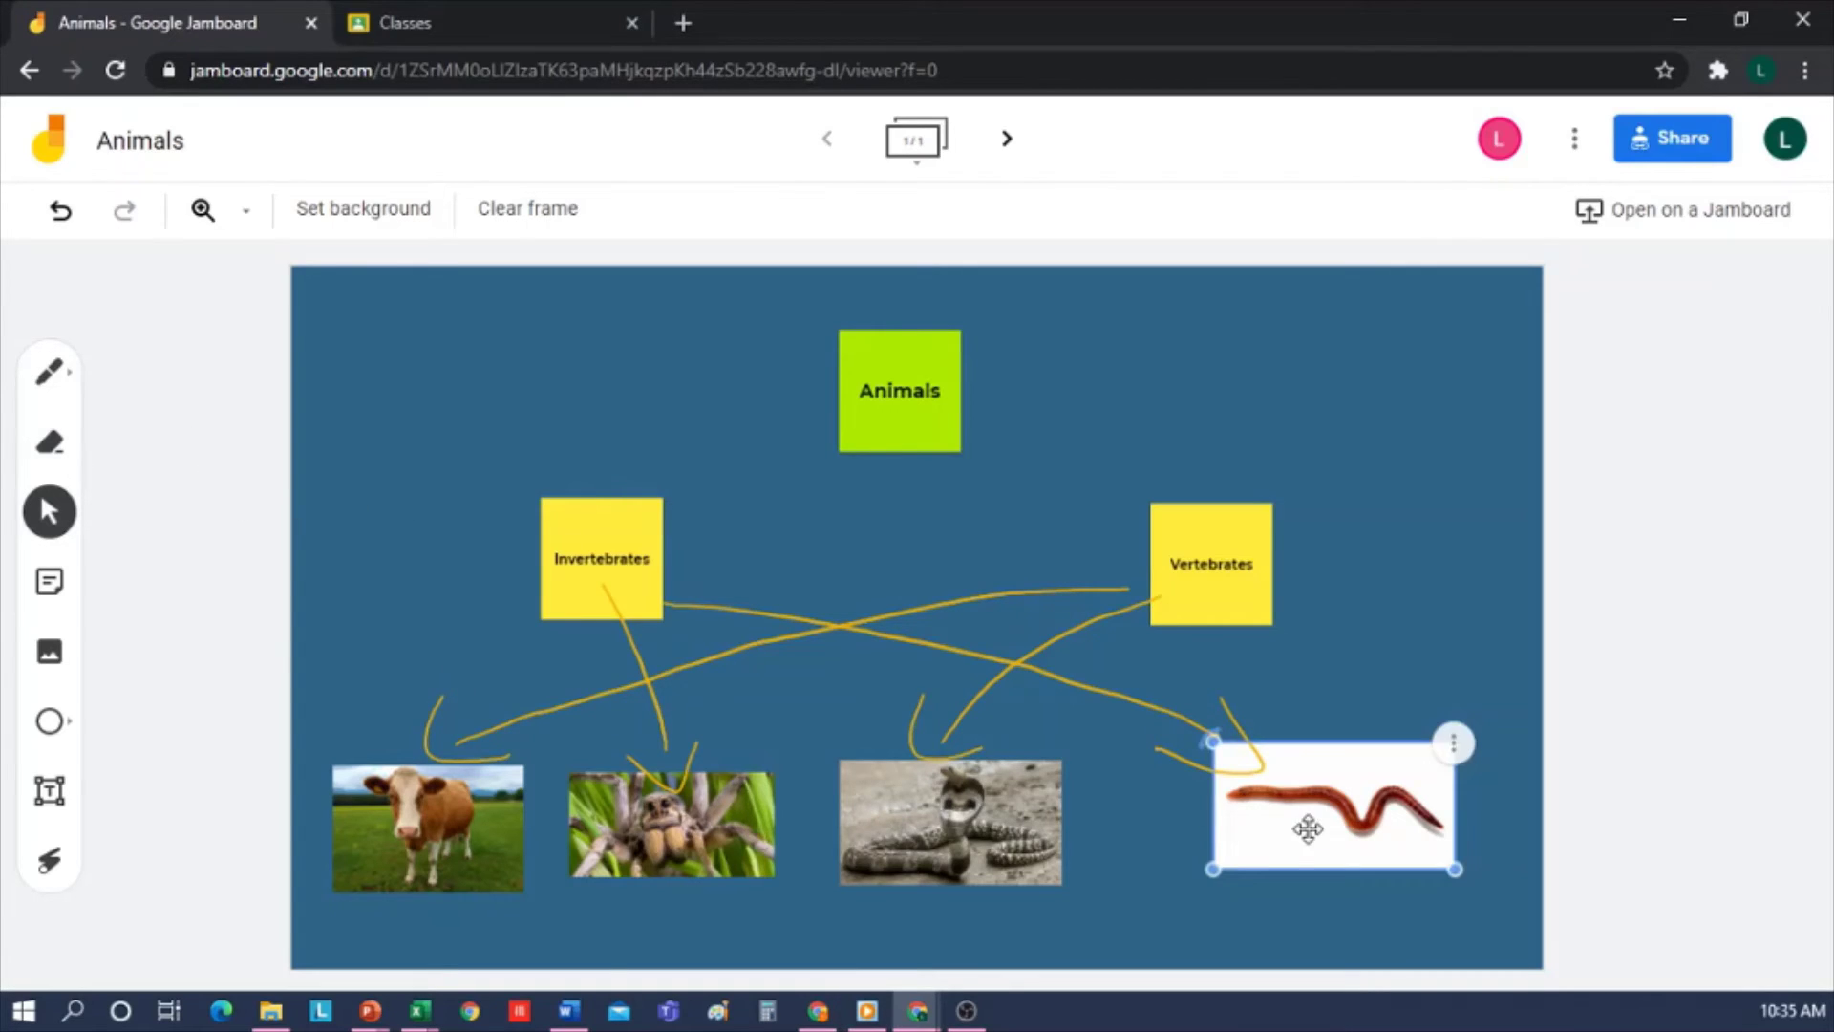
drag(1285, 823, 1288, 838)
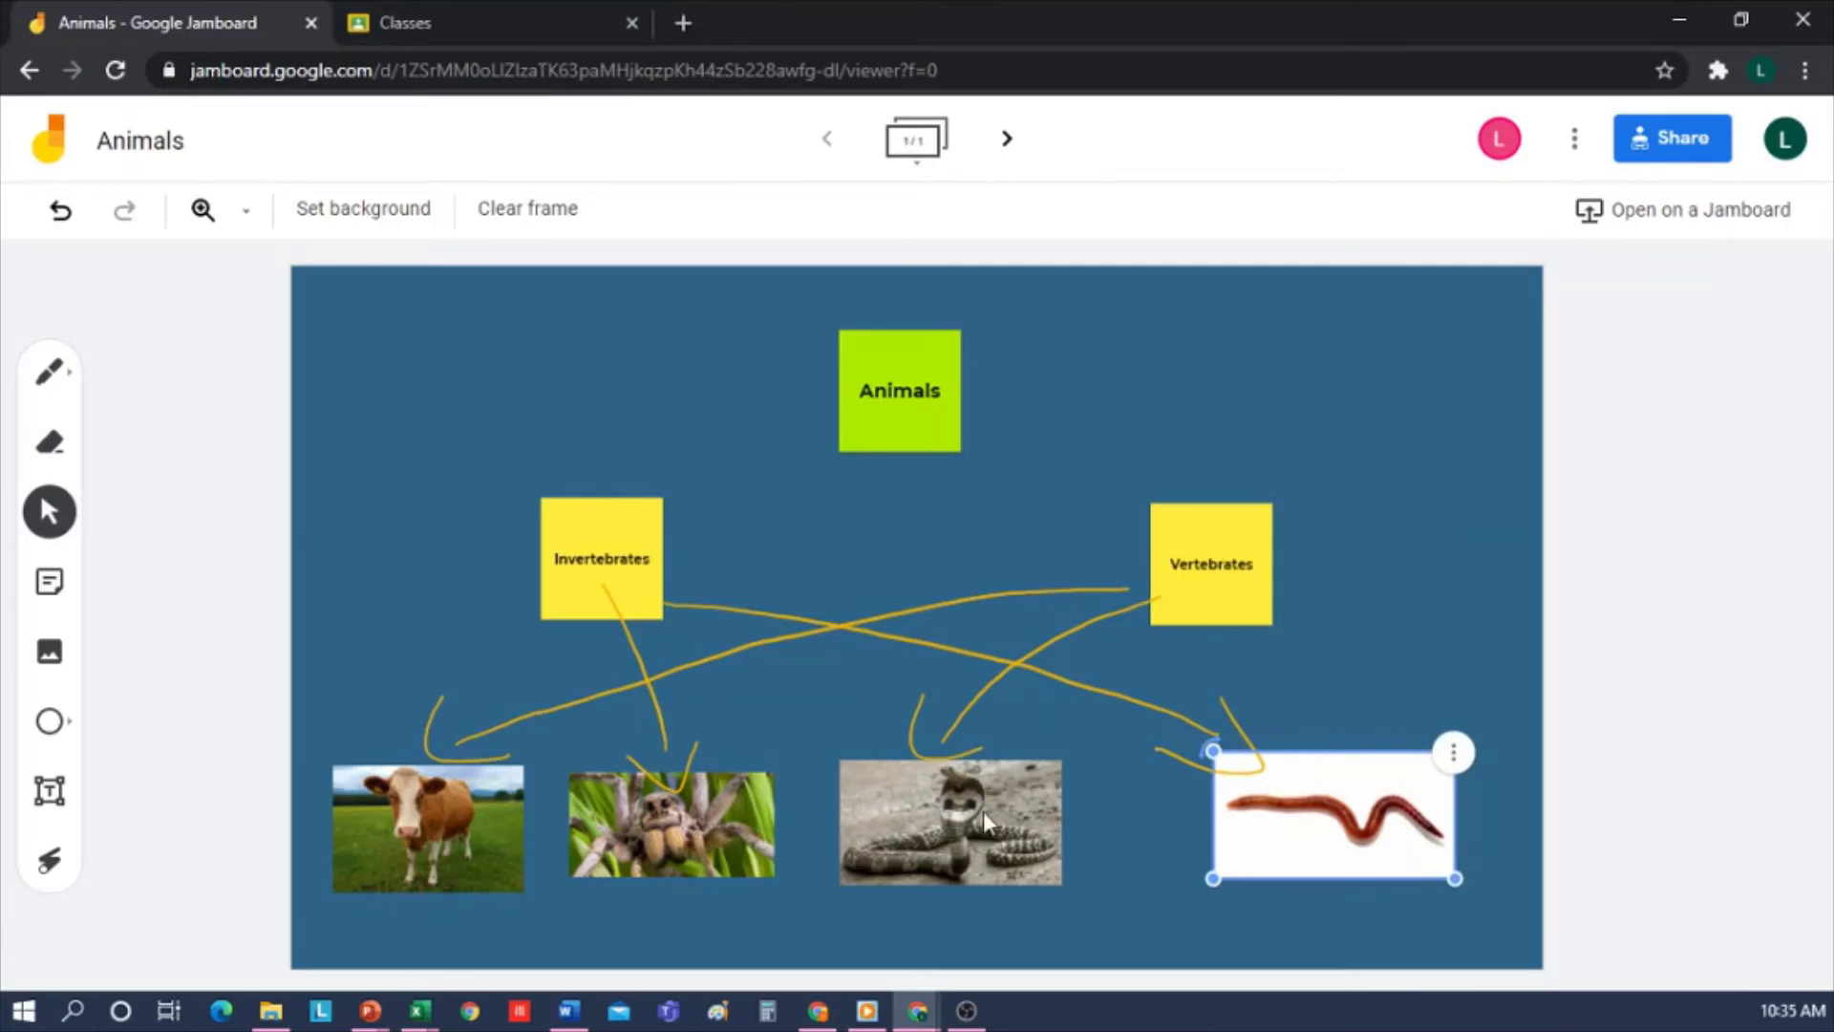
click(1670, 640)
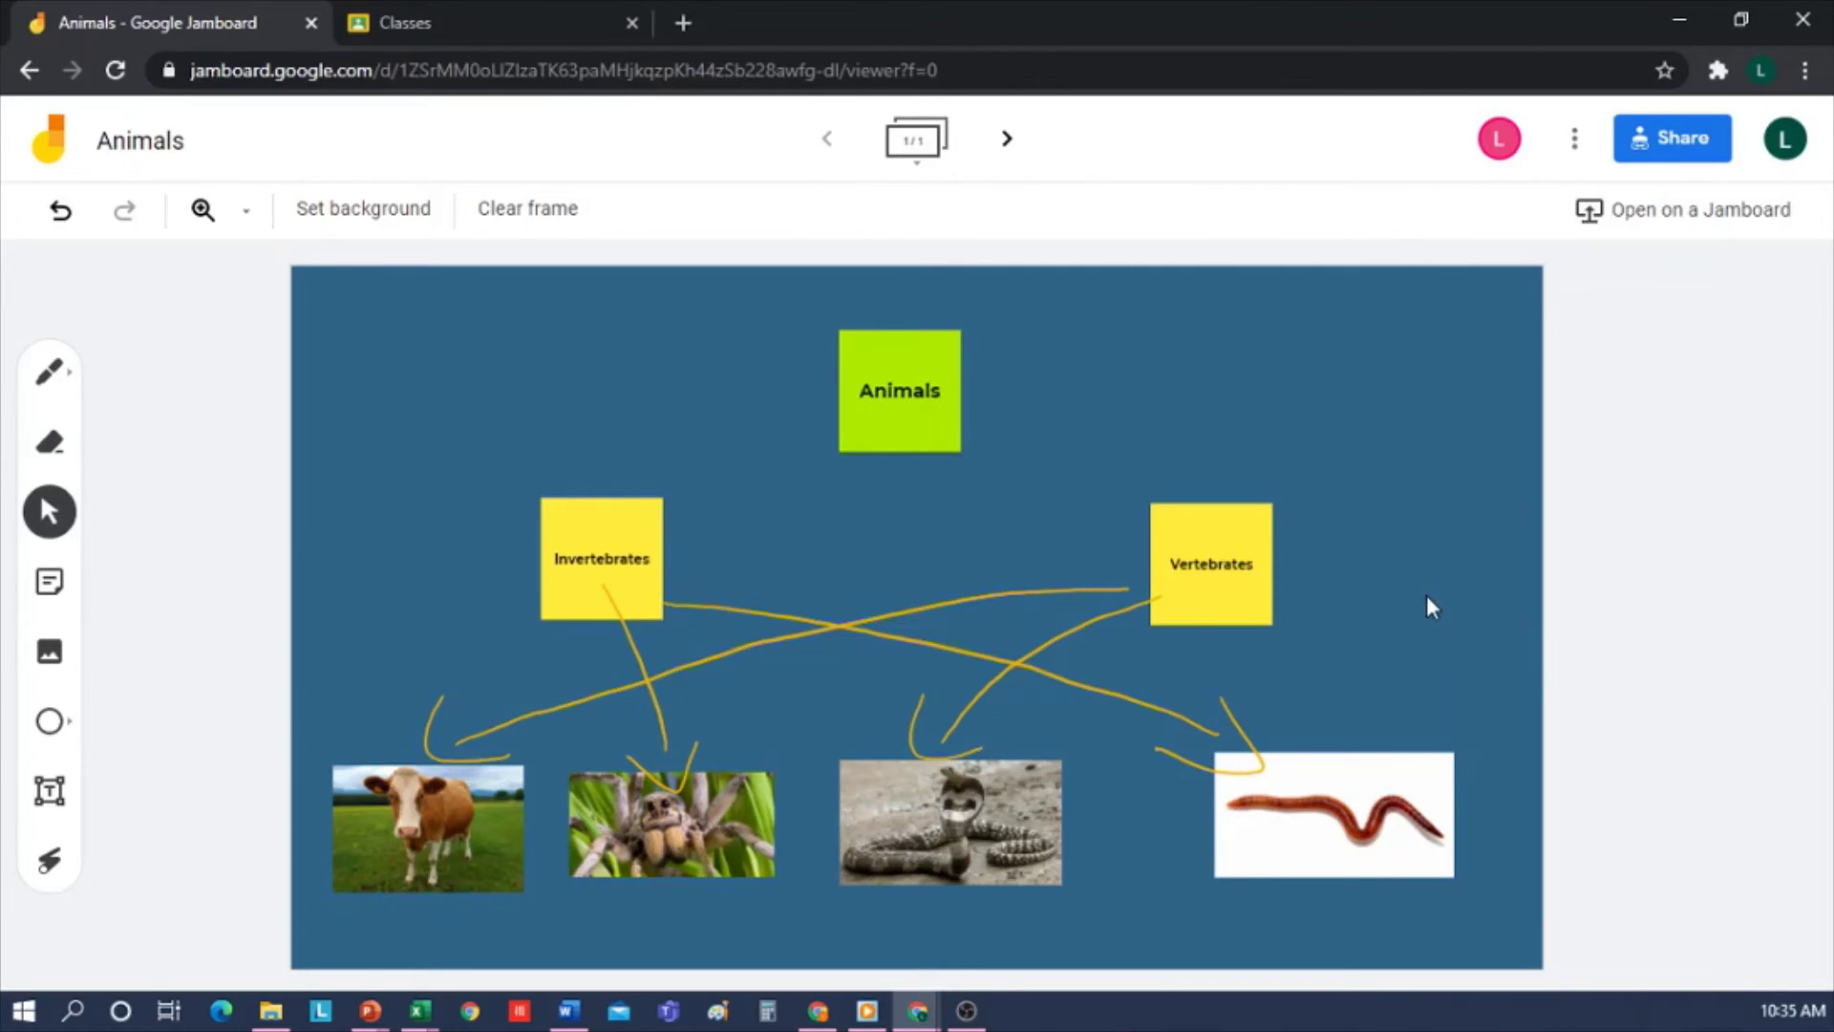
Search Google Images for 'youtube logo' in a new tab and copy the first logo image.
click(690, 25)
text(y)
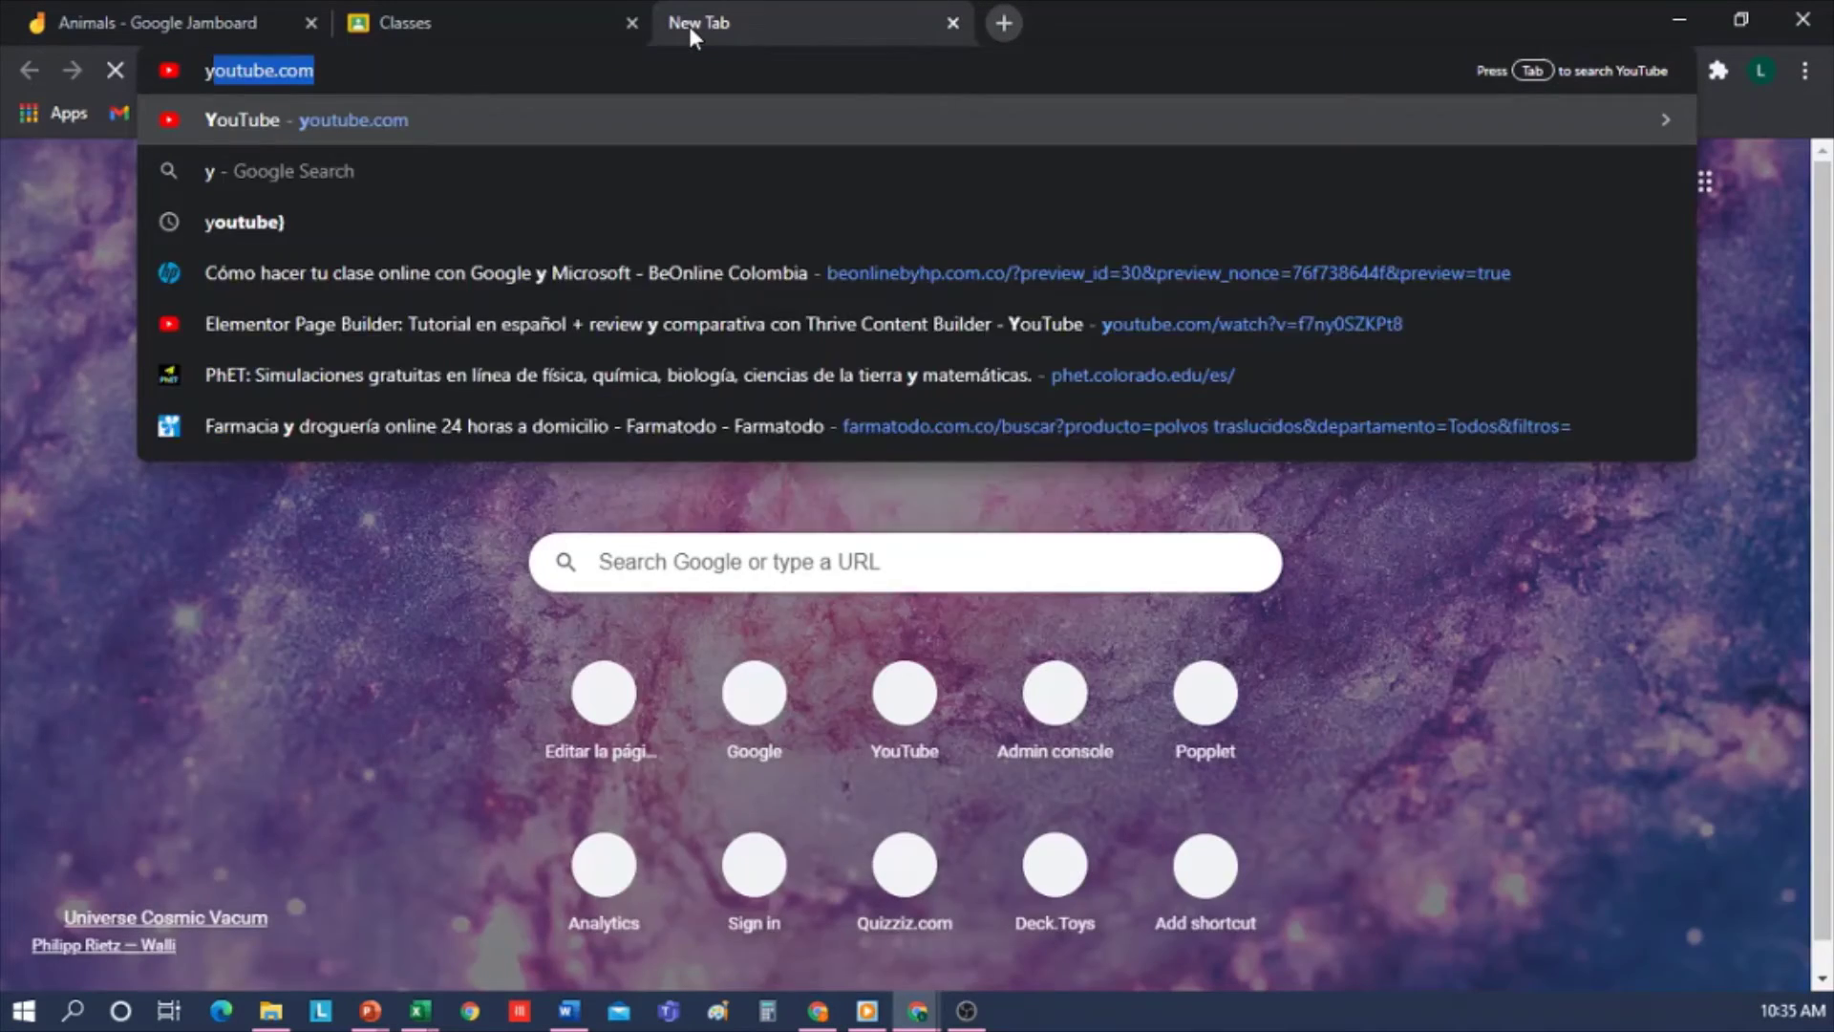
text(outube log)
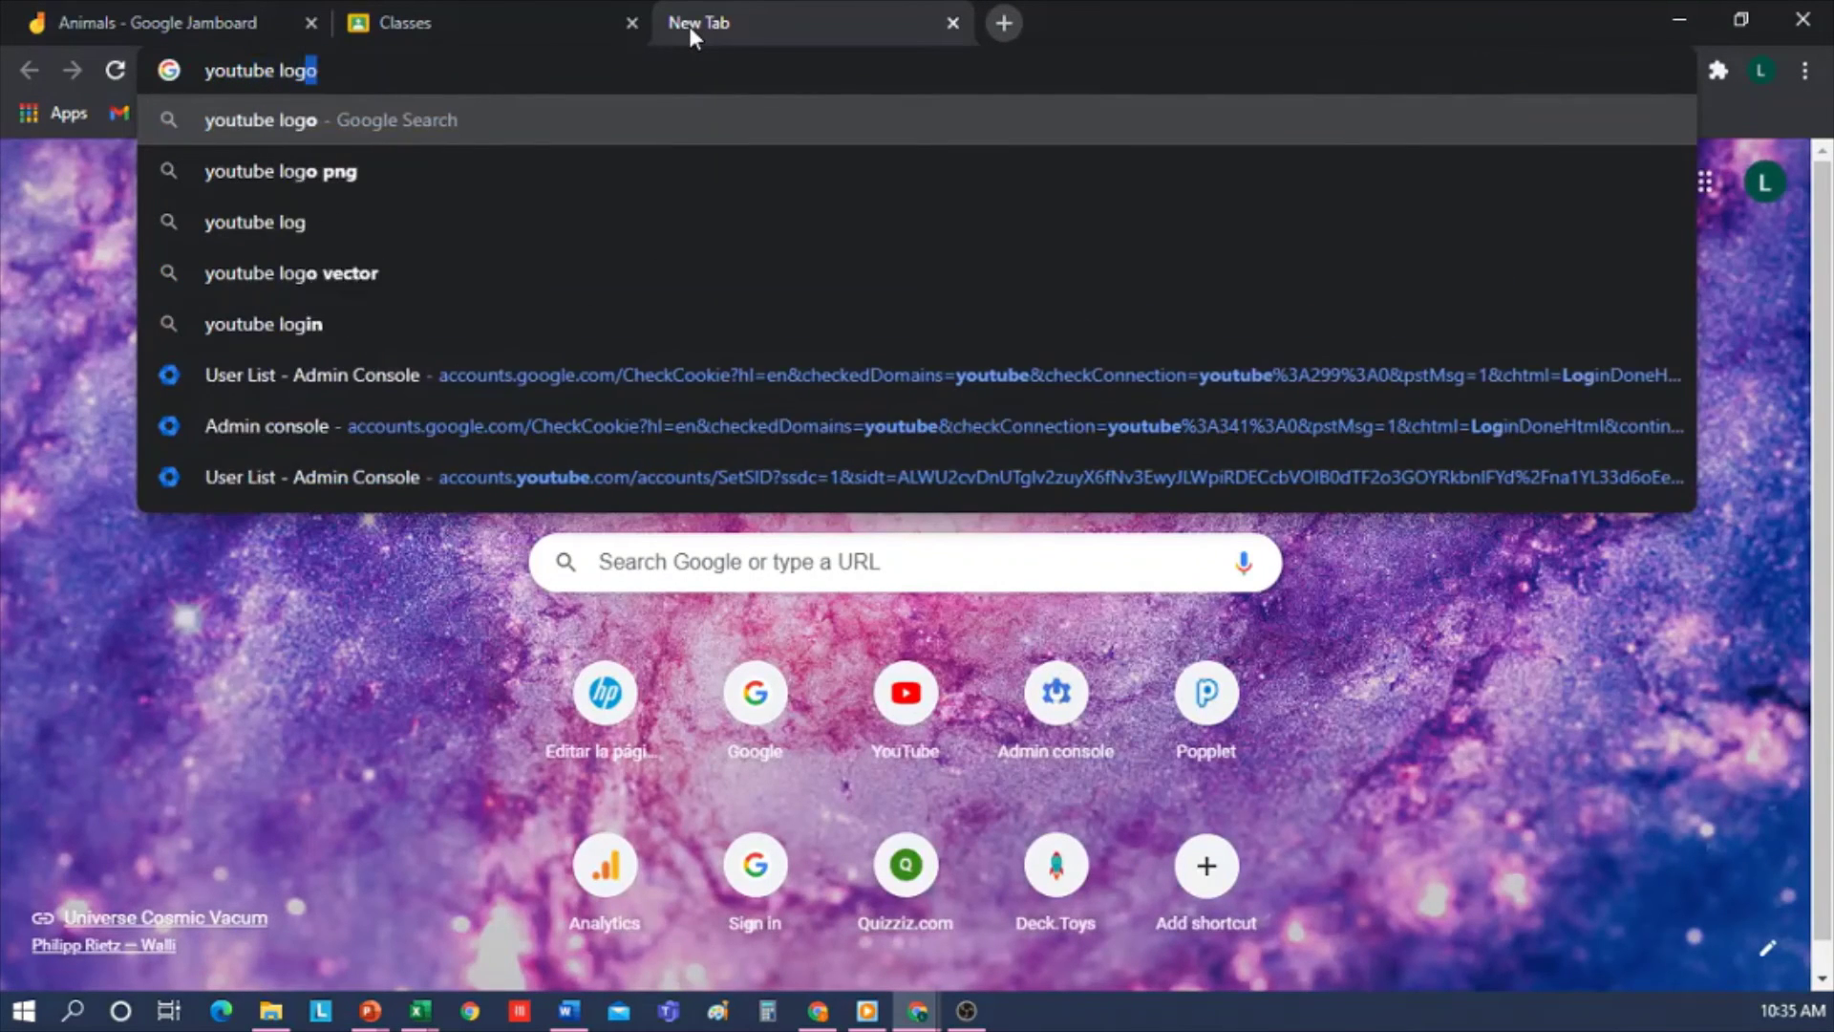
key(Return)
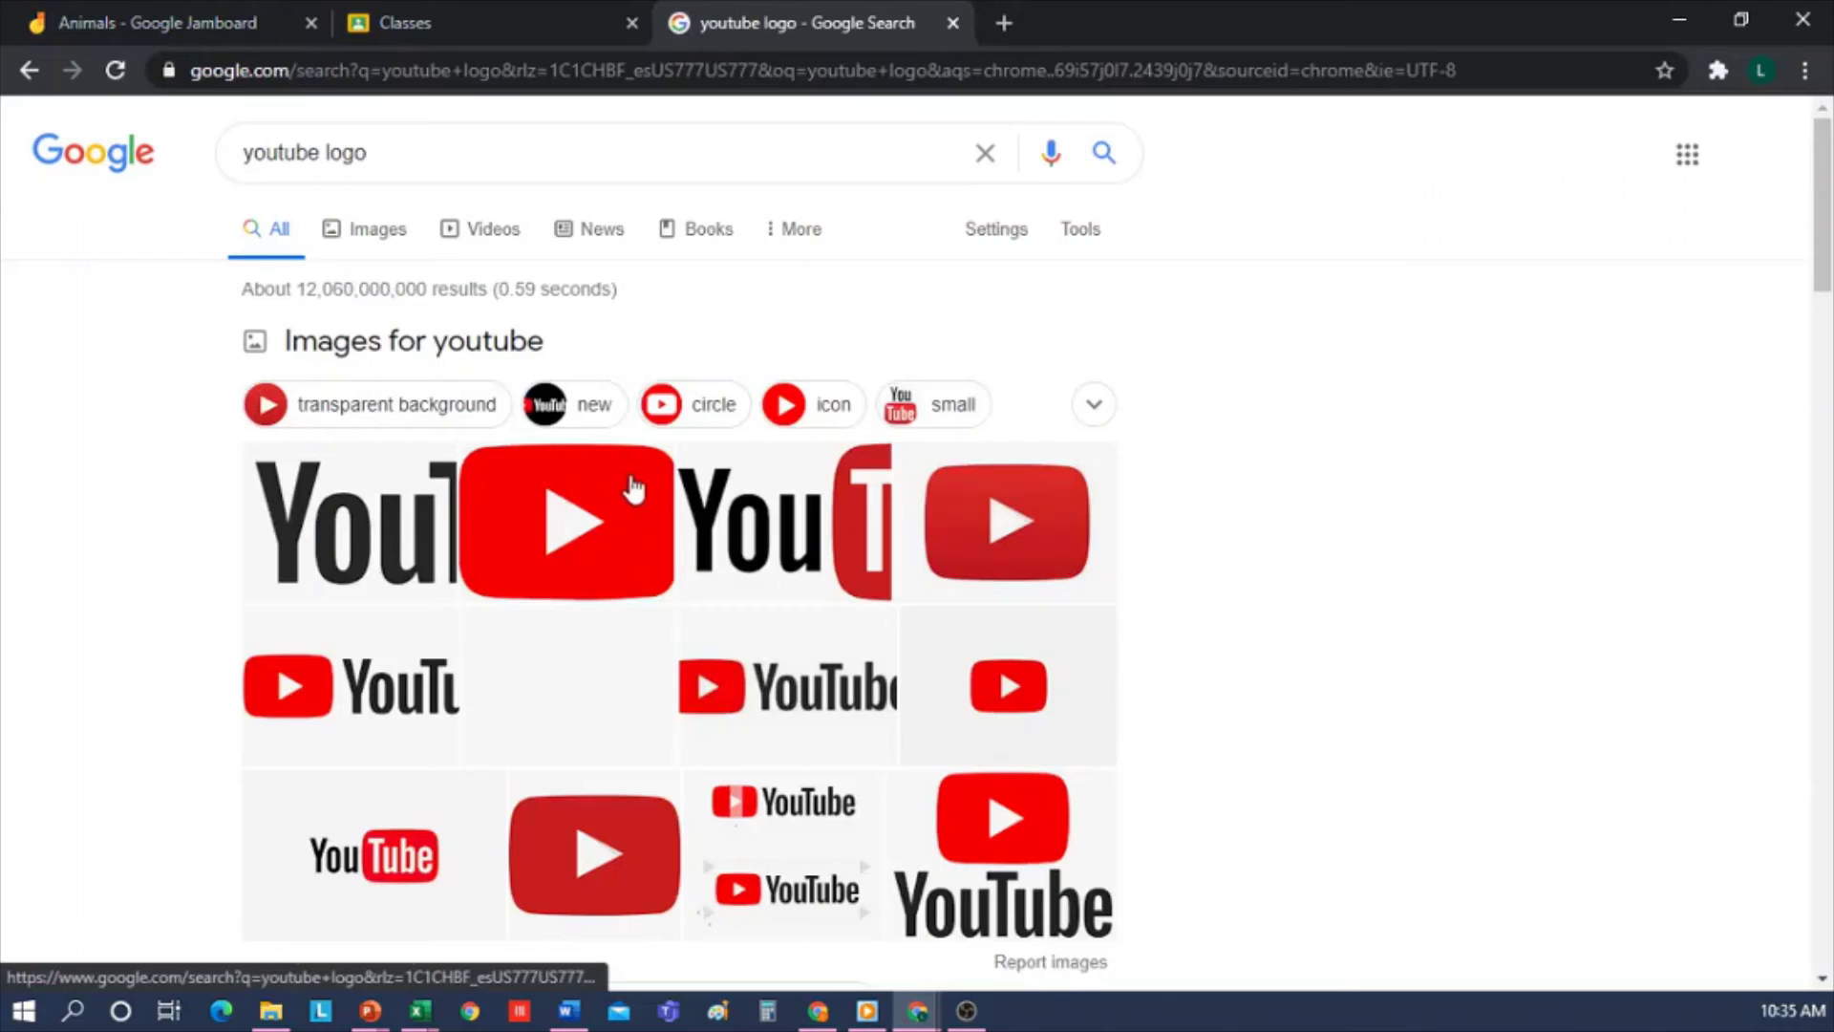
click(596, 516)
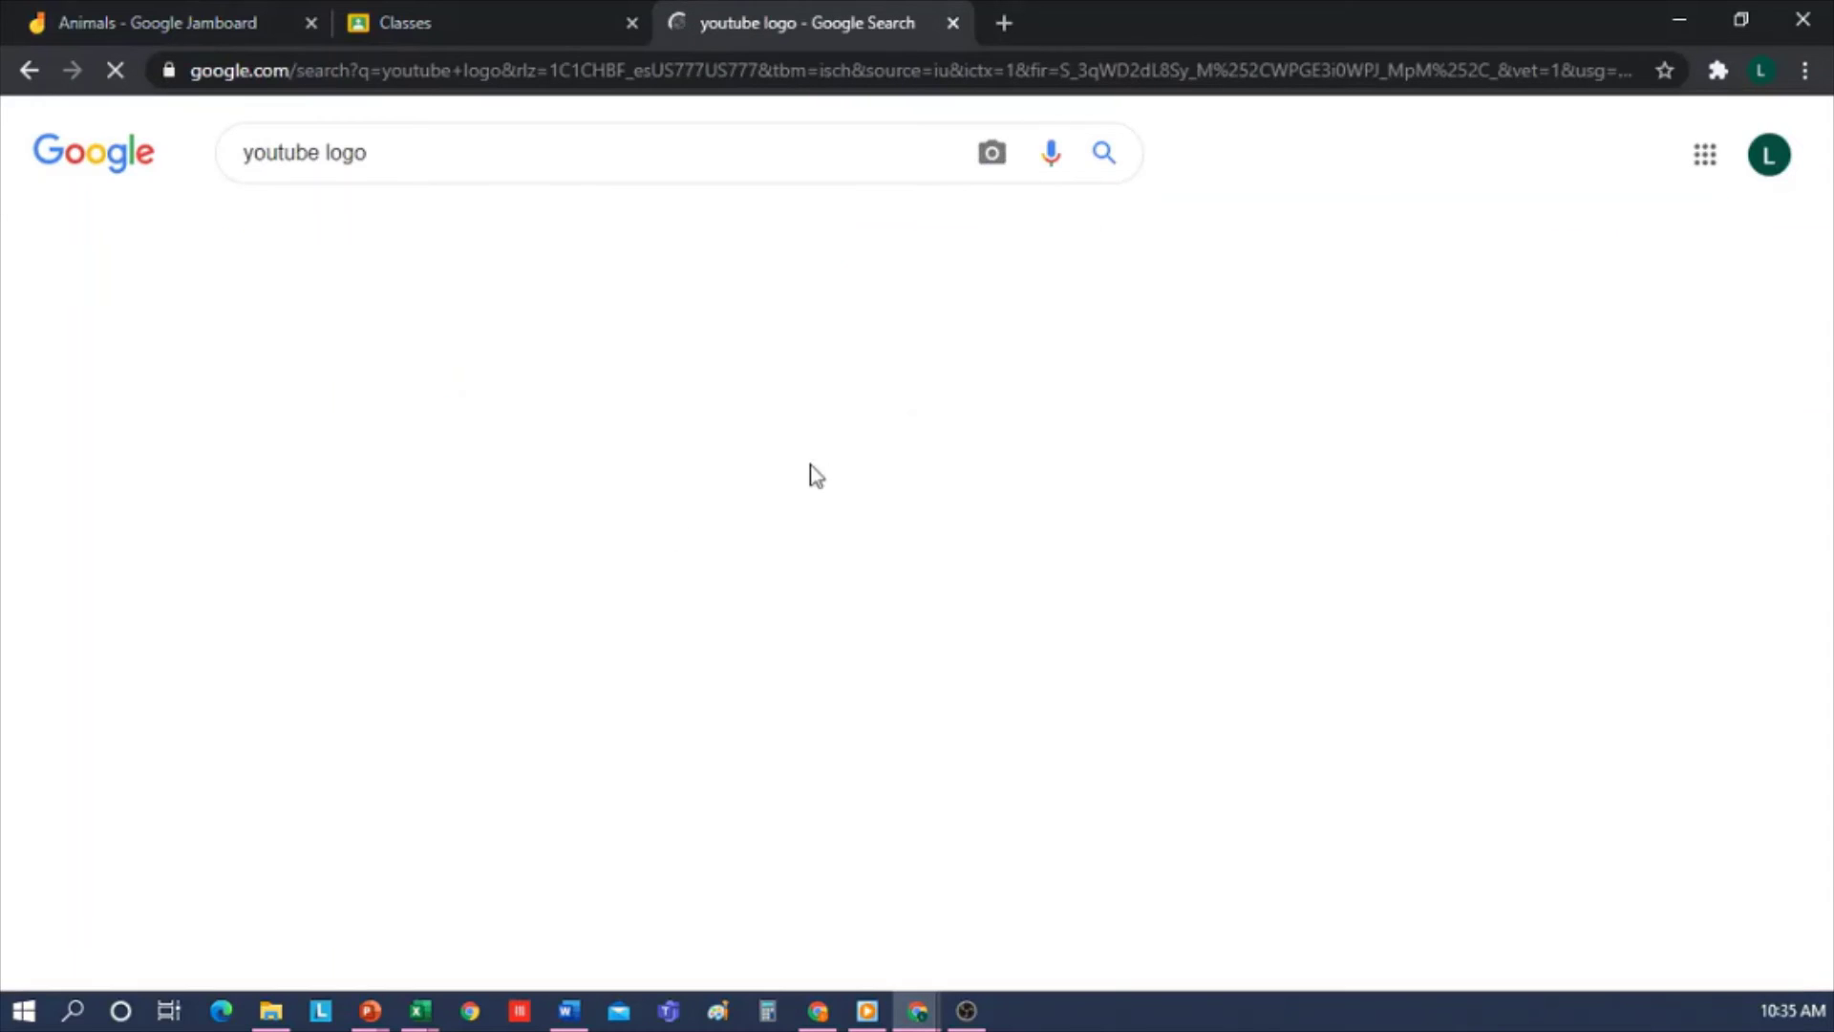
click(163, 500)
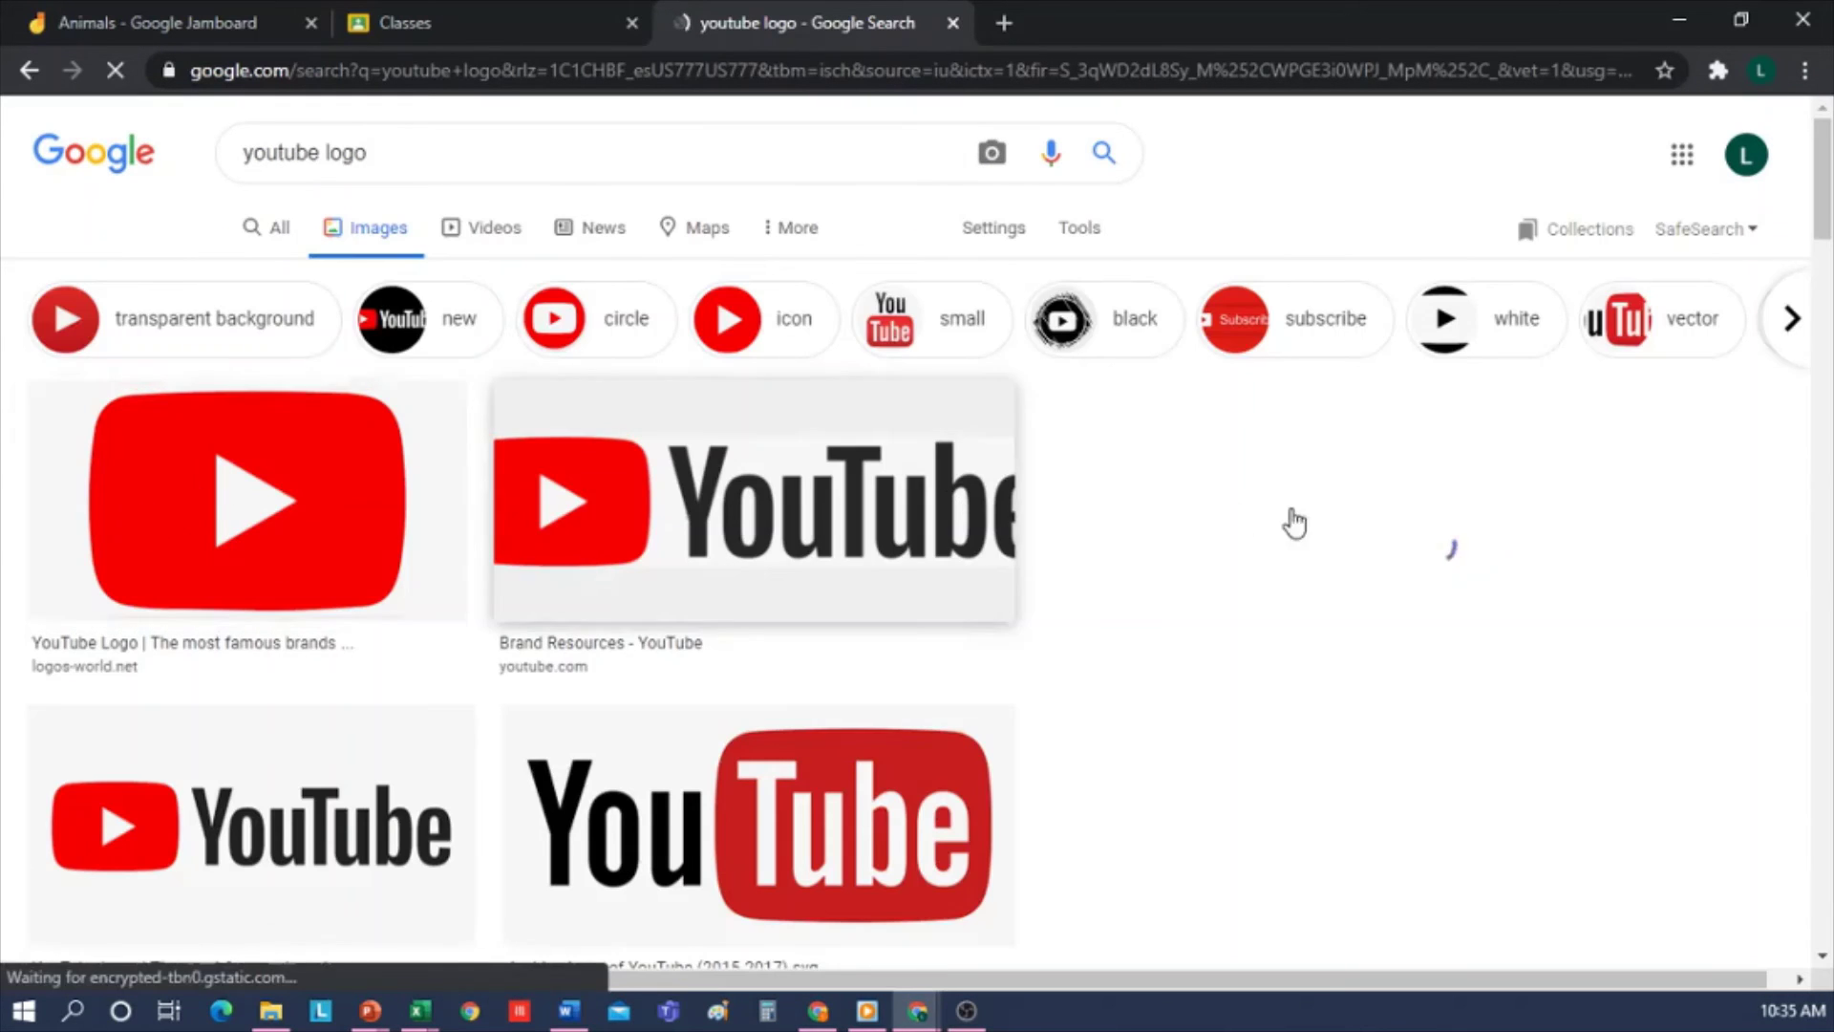
right_click(1359, 506)
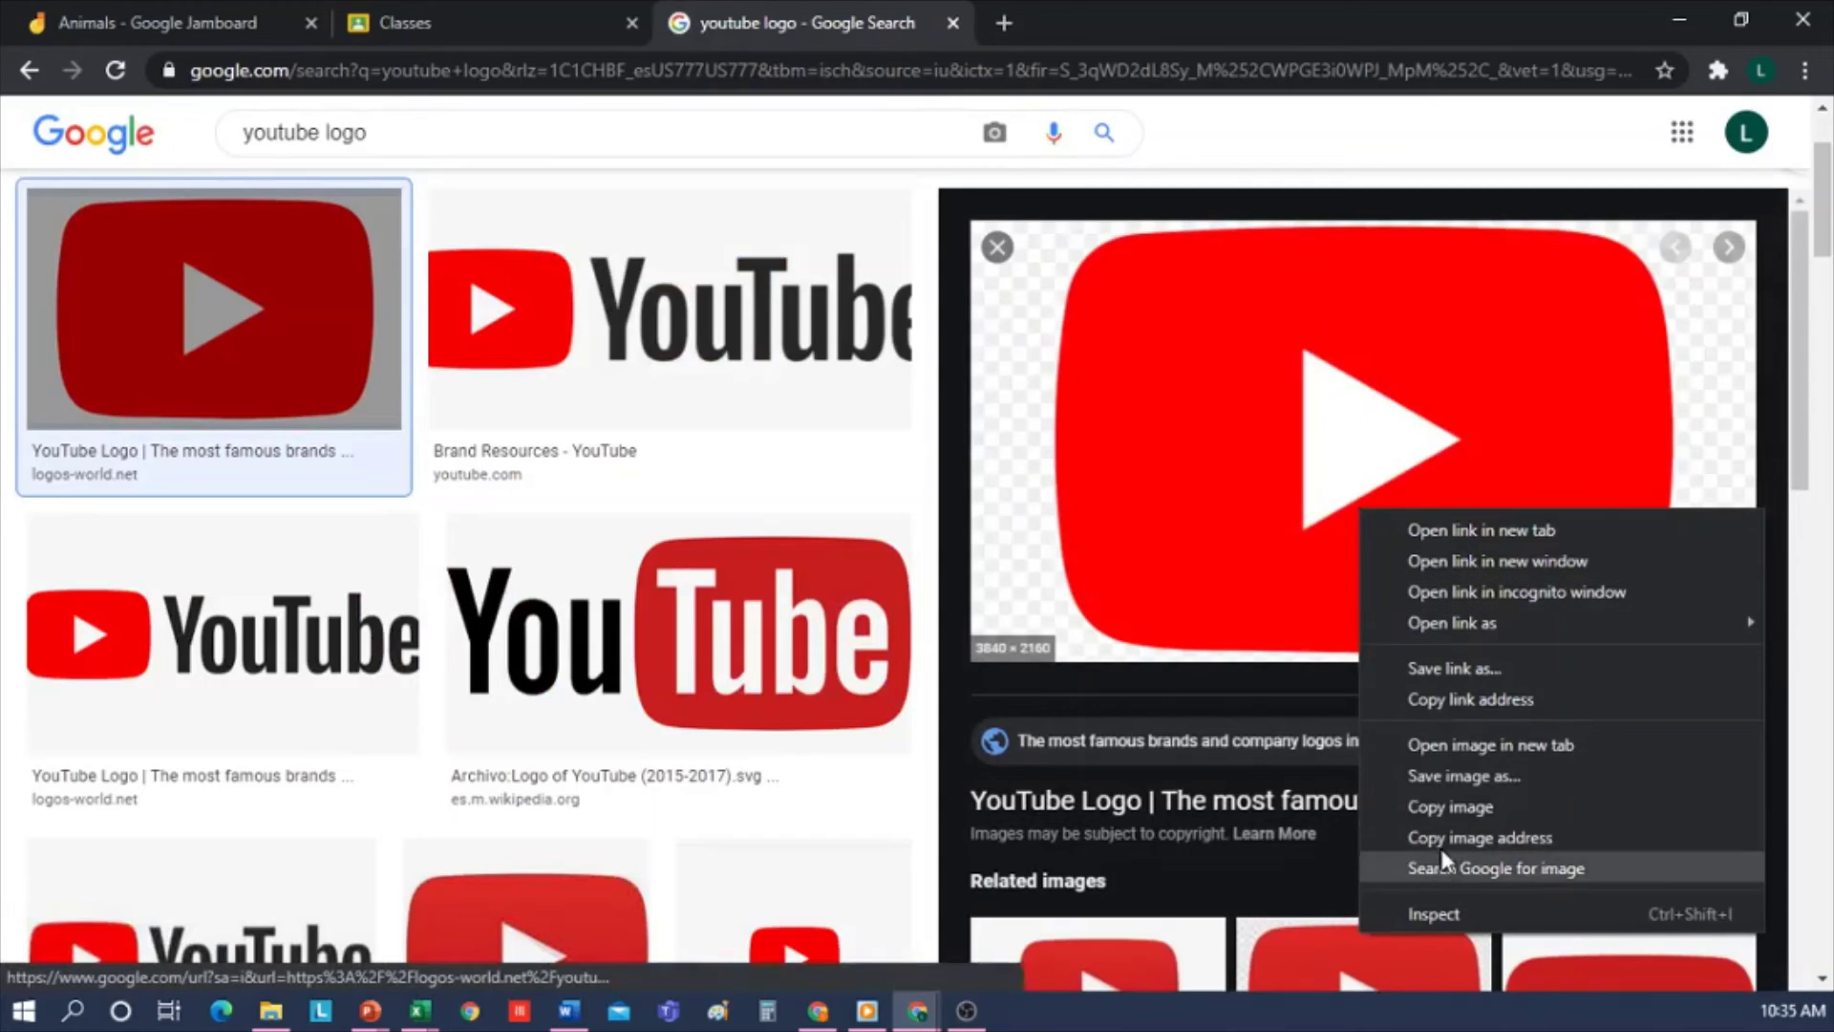
click(1460, 808)
click(295, 20)
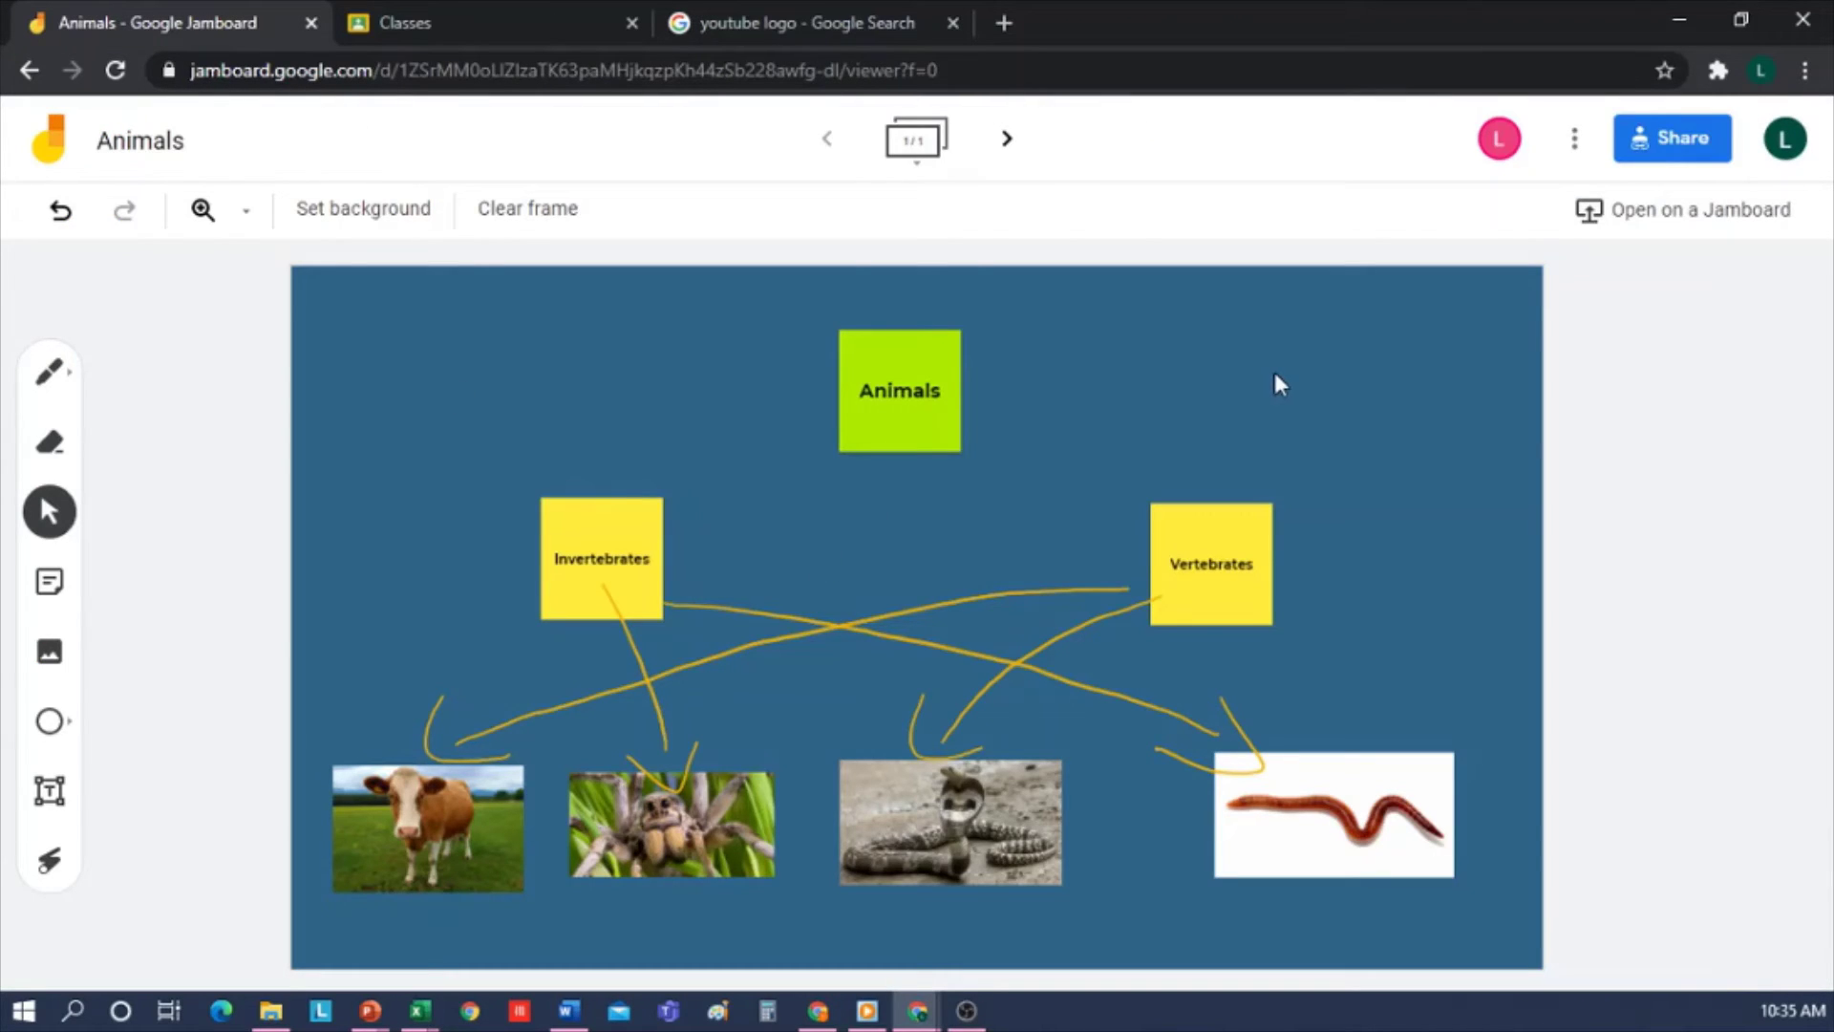
Paste the YouTube logo and shrink it into the top-right corner.
key(ctrl+v)
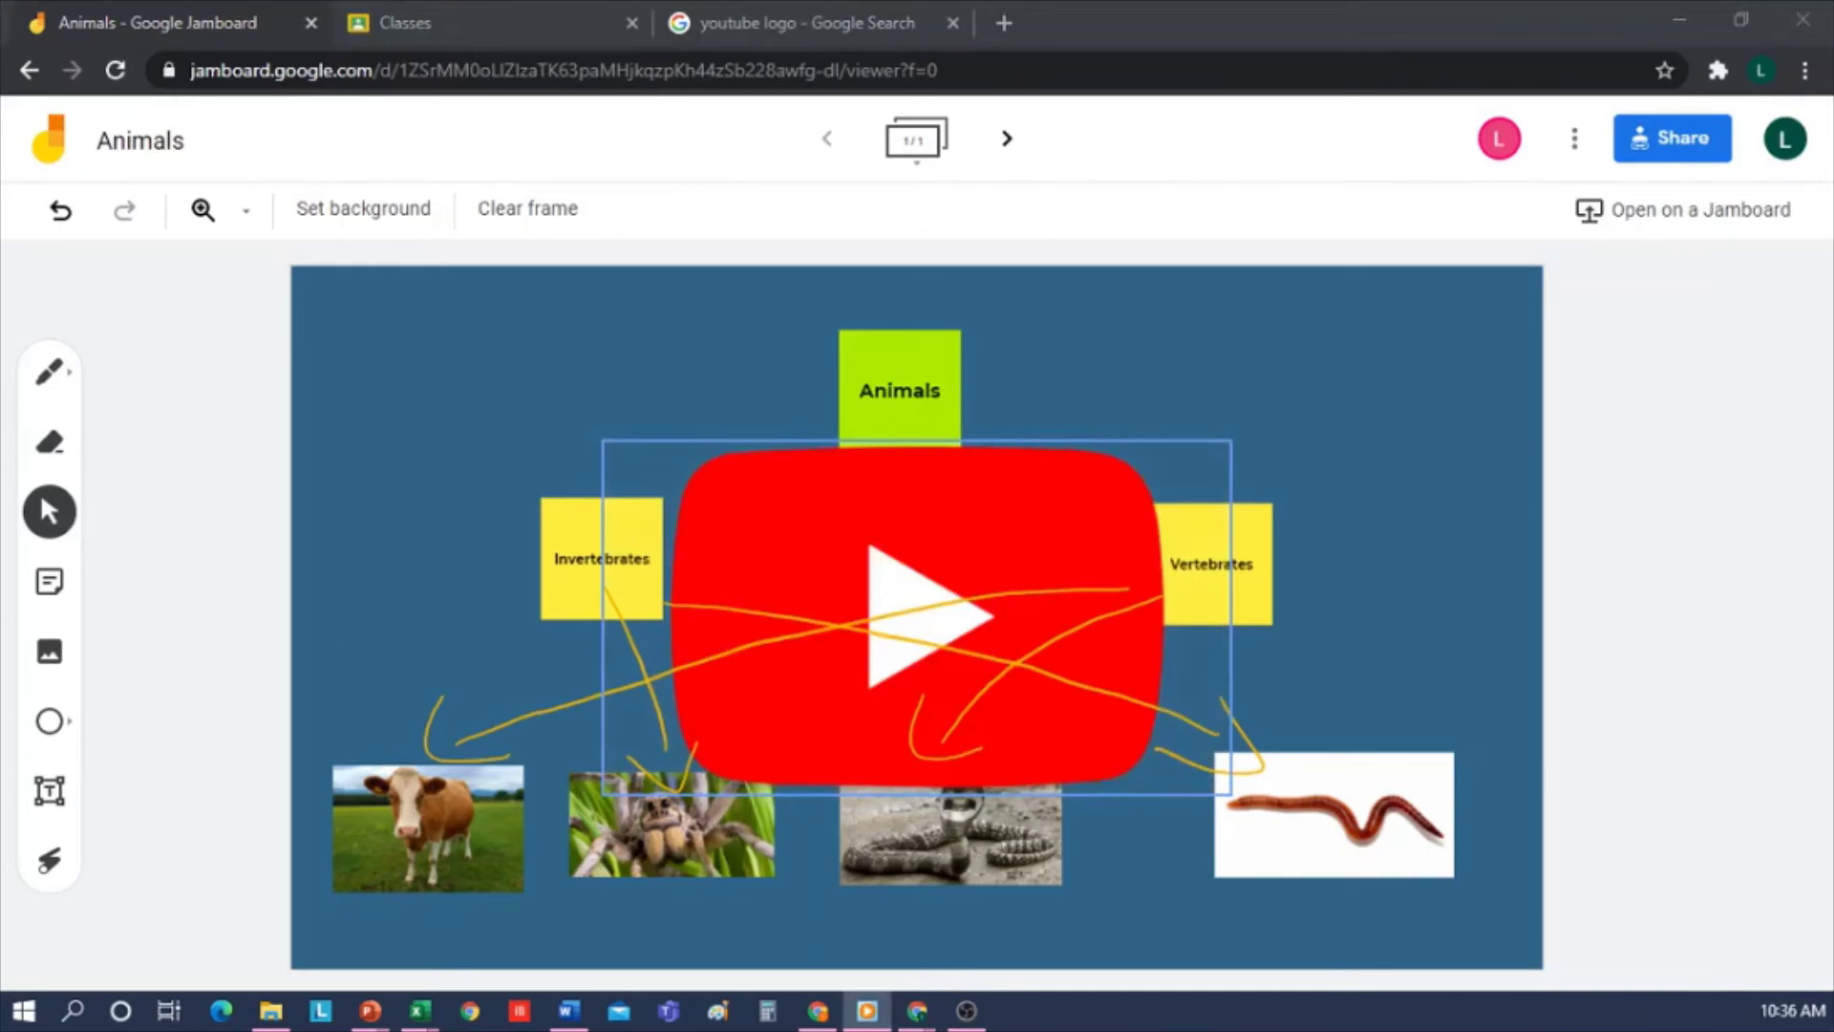
drag(946, 528, 1211, 389)
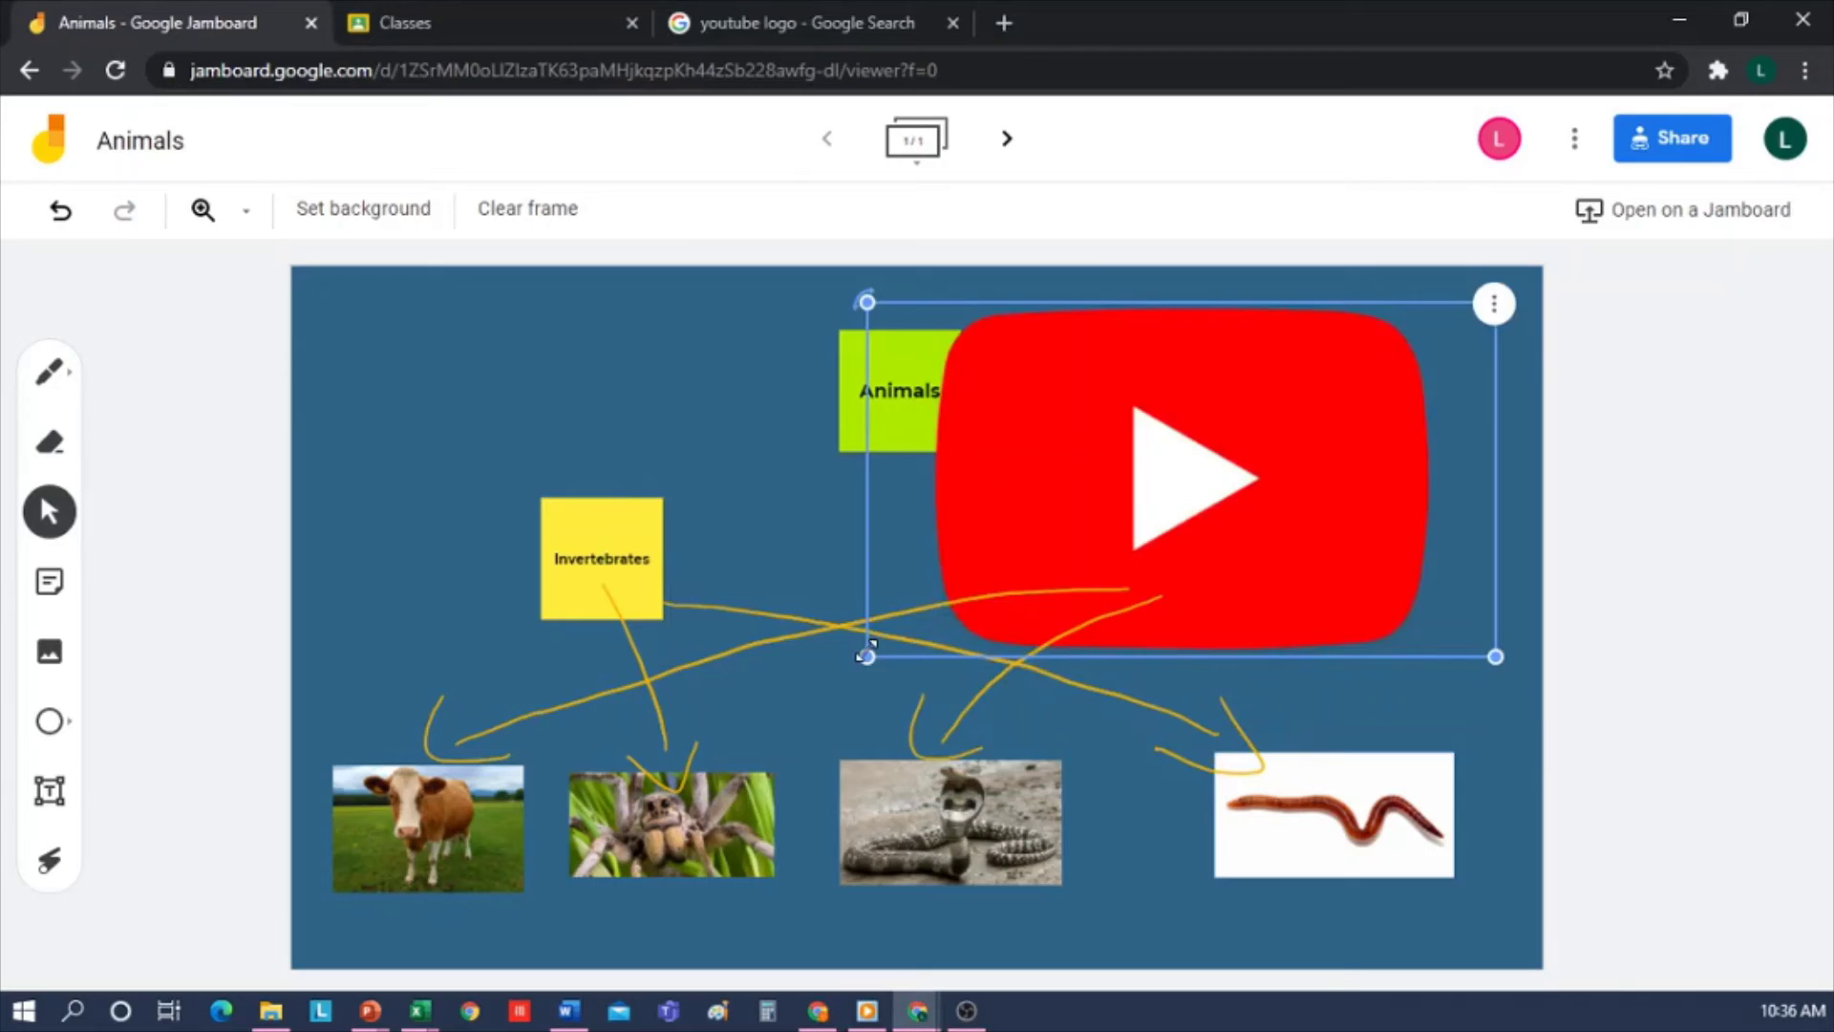
drag(866, 657, 1268, 432)
click(1506, 437)
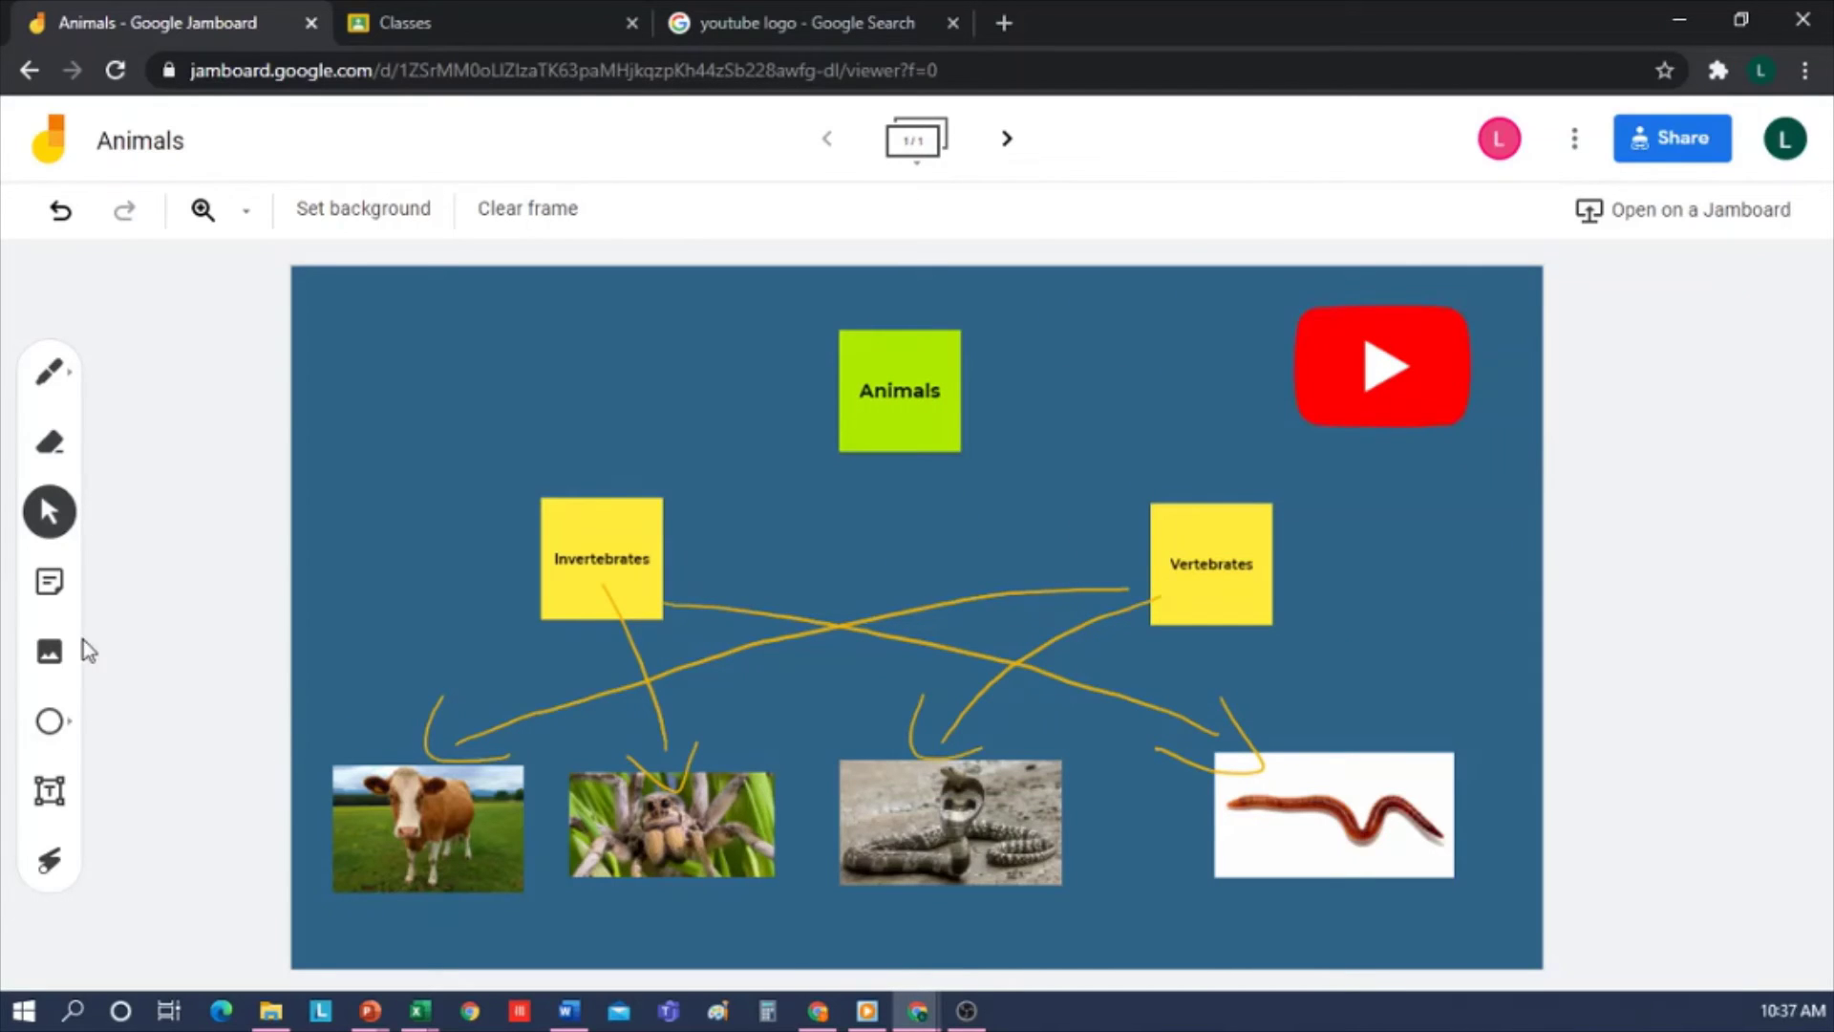
Upload the 'Logo Grupo AE en blanco' image and shrink it into the top-left corner.
click(49, 650)
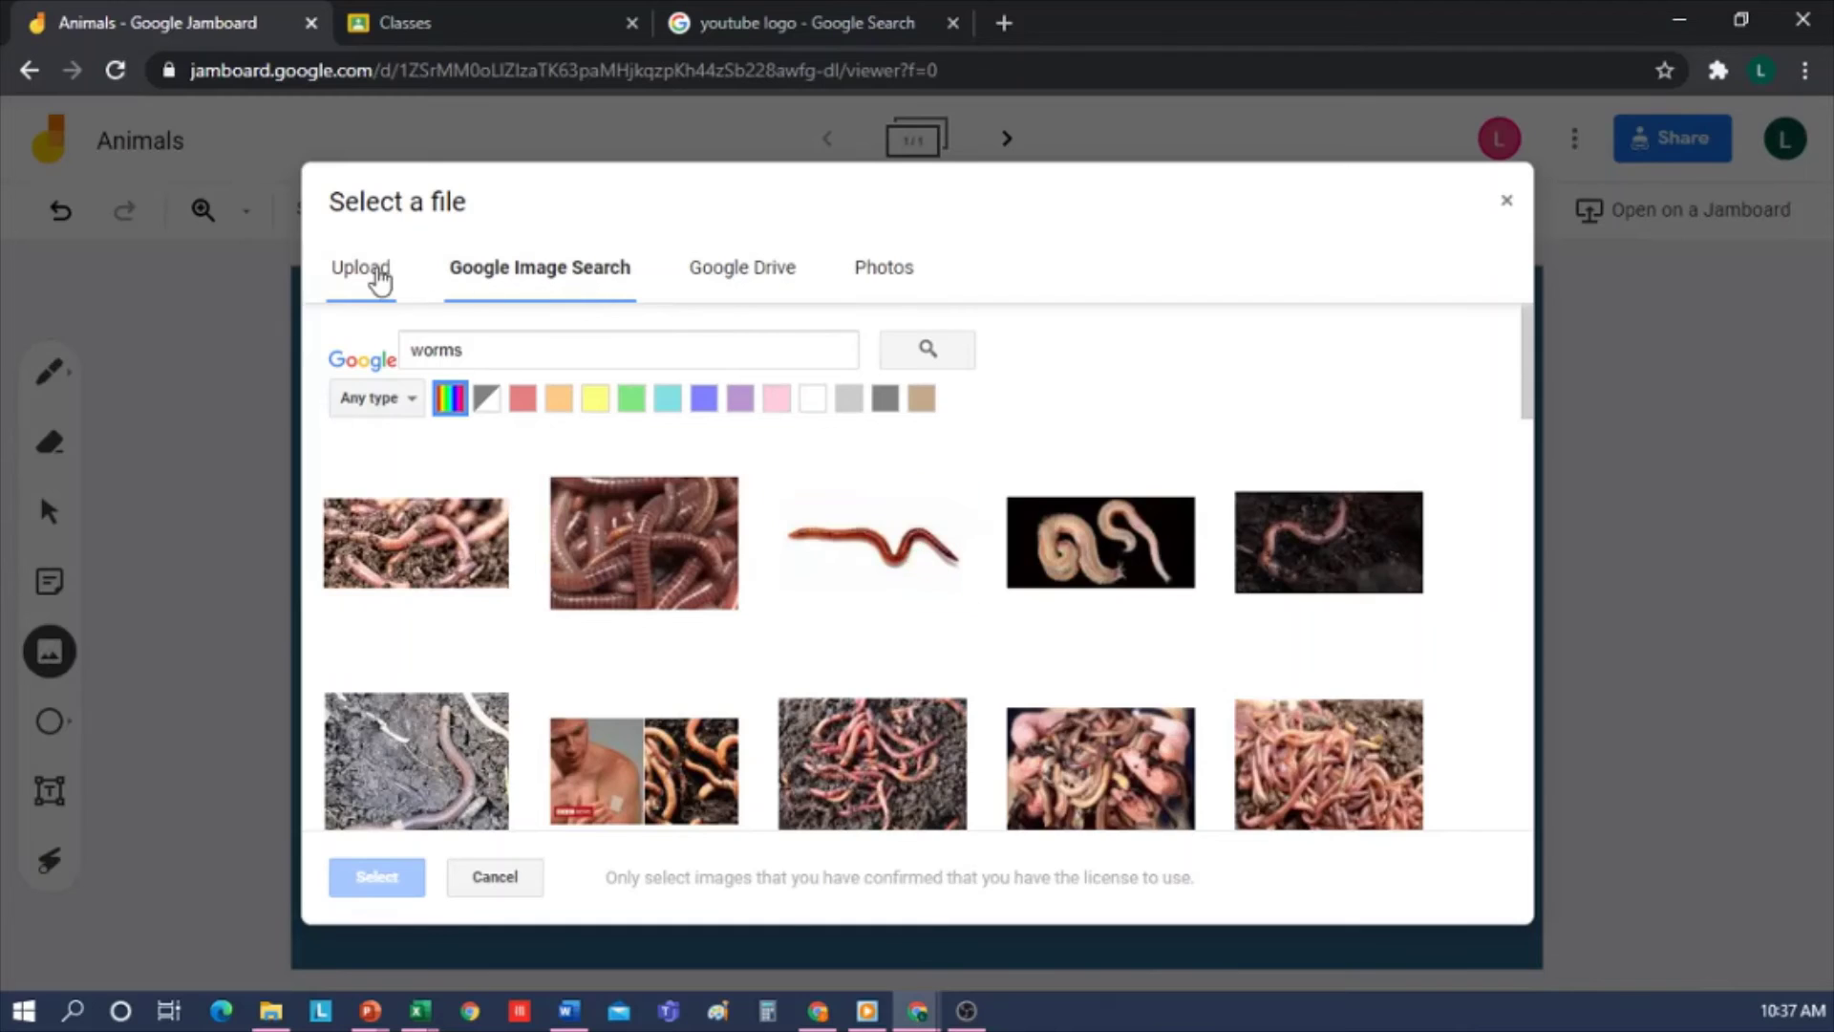
click(381, 277)
click(884, 623)
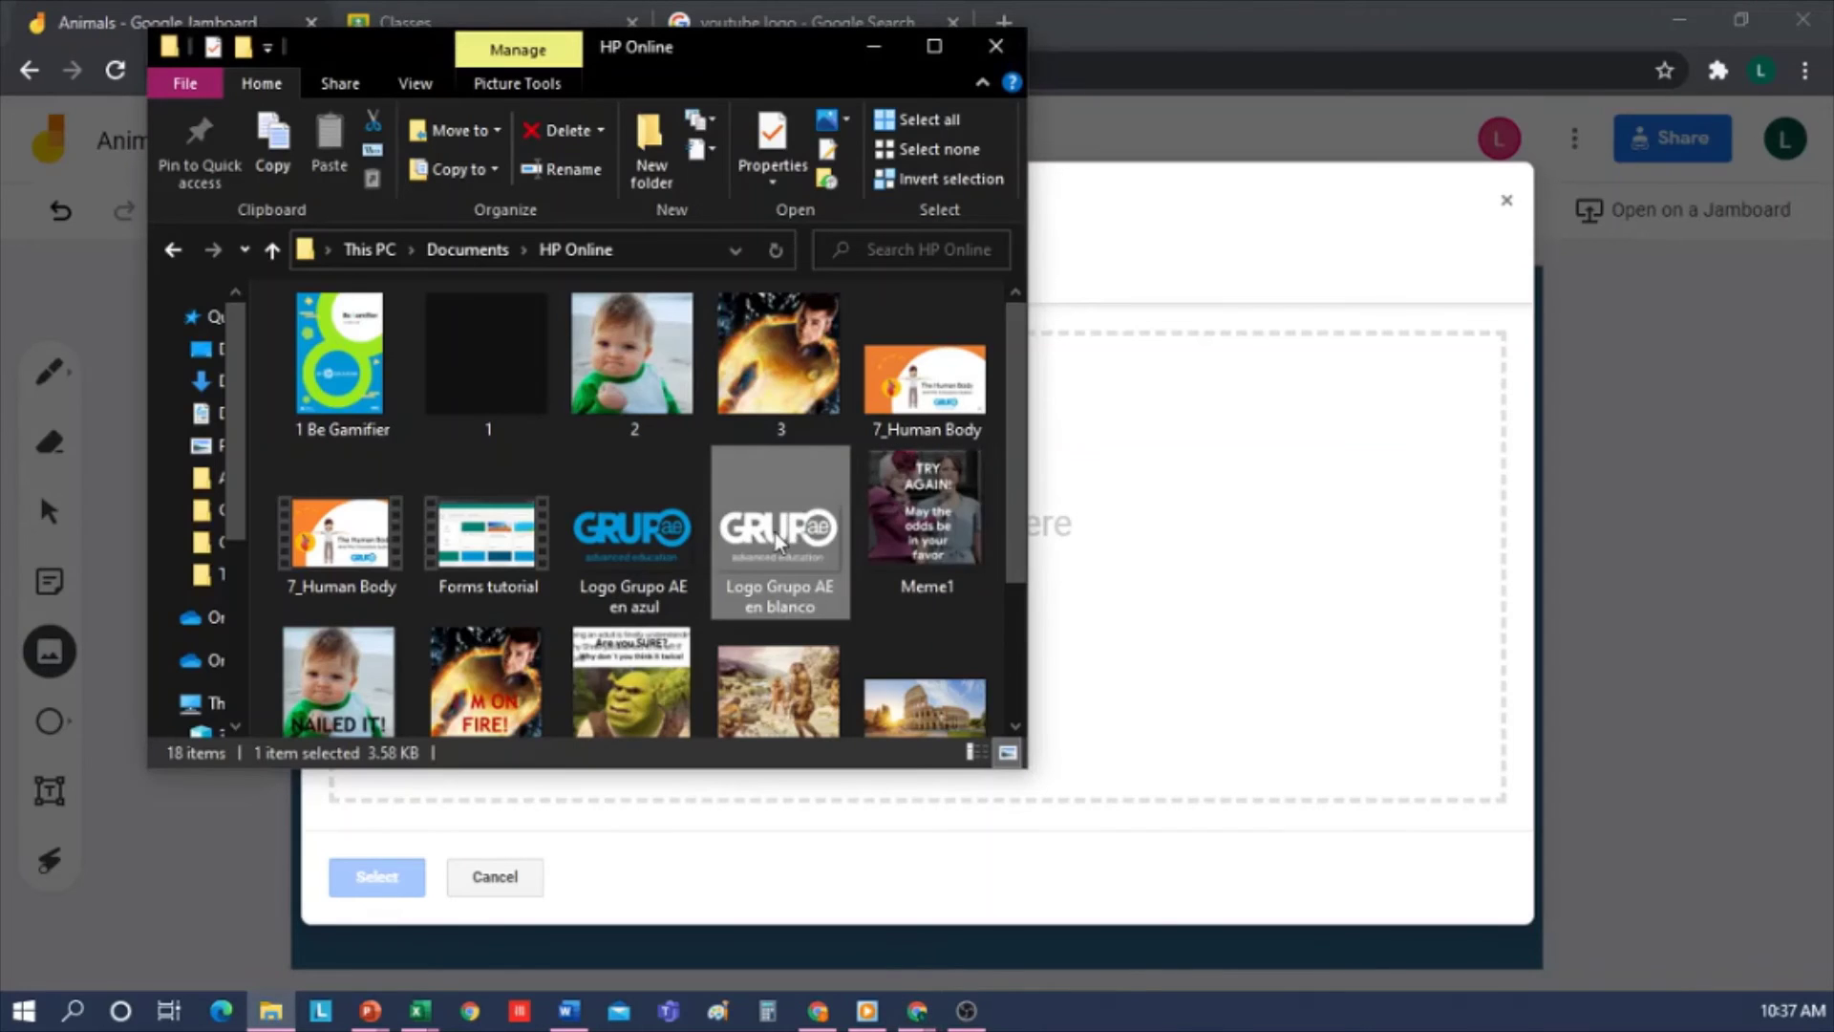
drag(776, 542, 1105, 565)
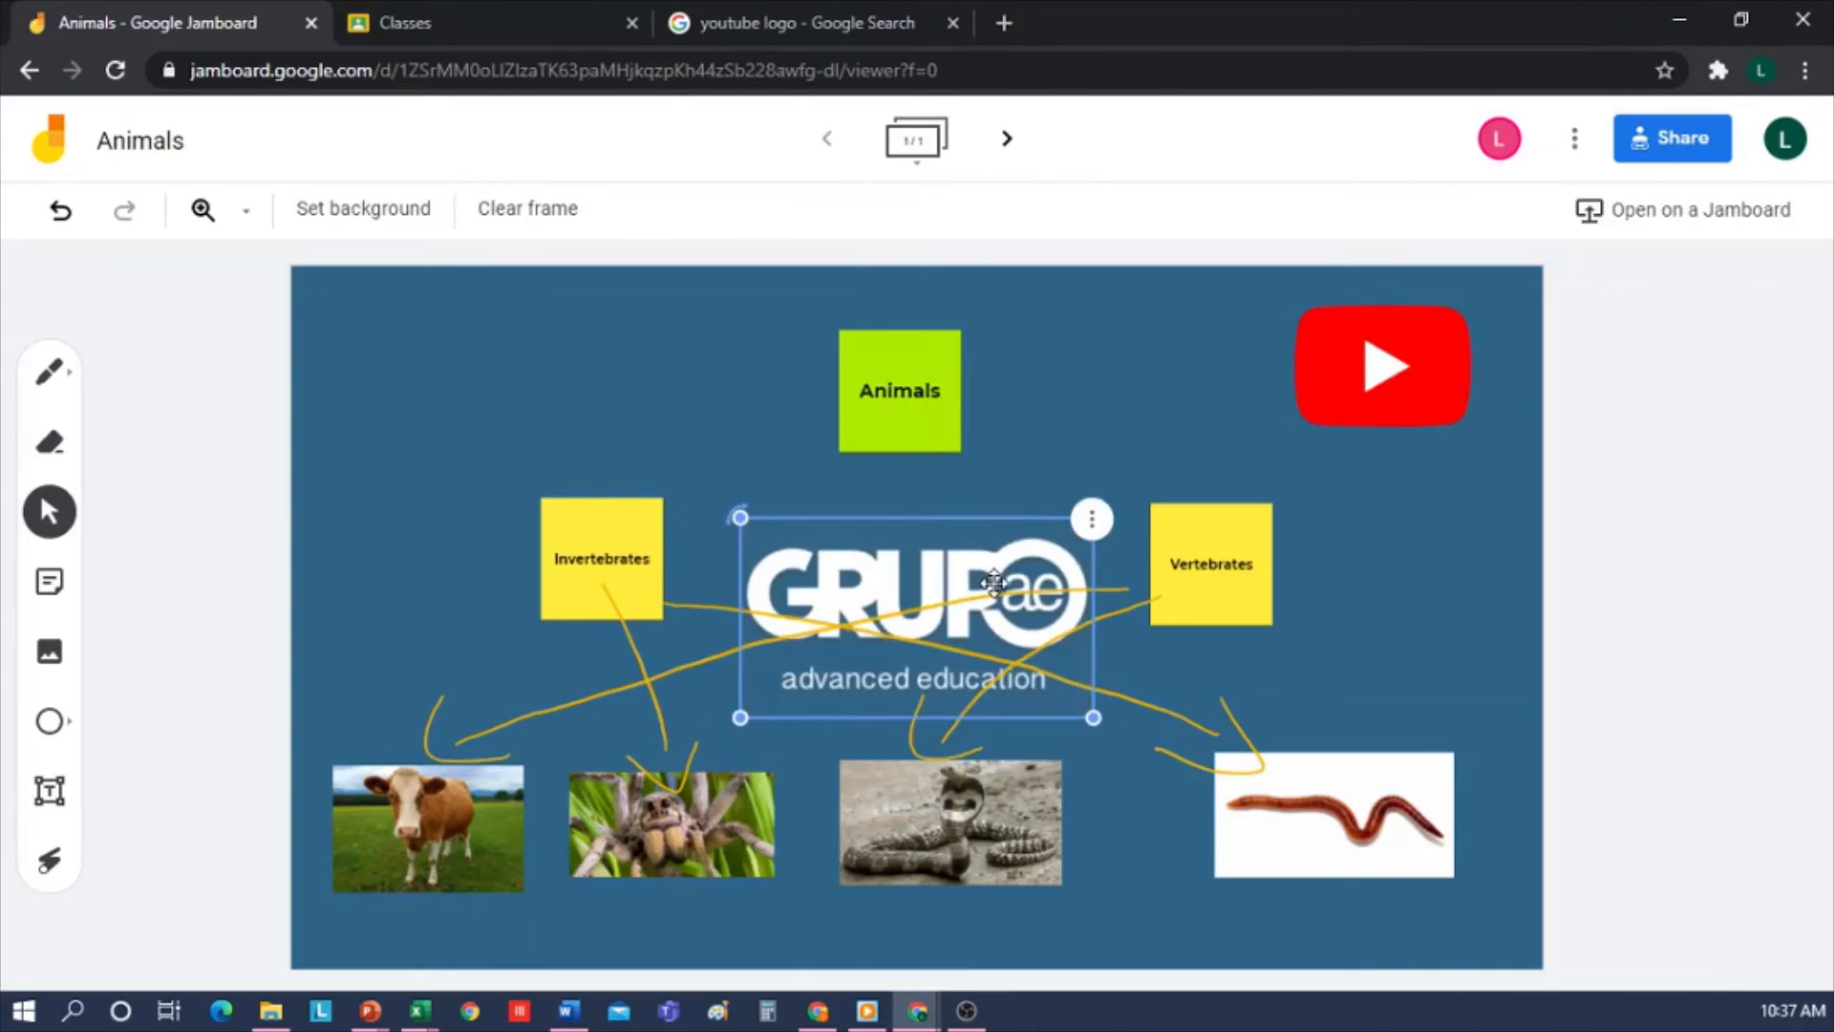
drag(994, 562, 571, 326)
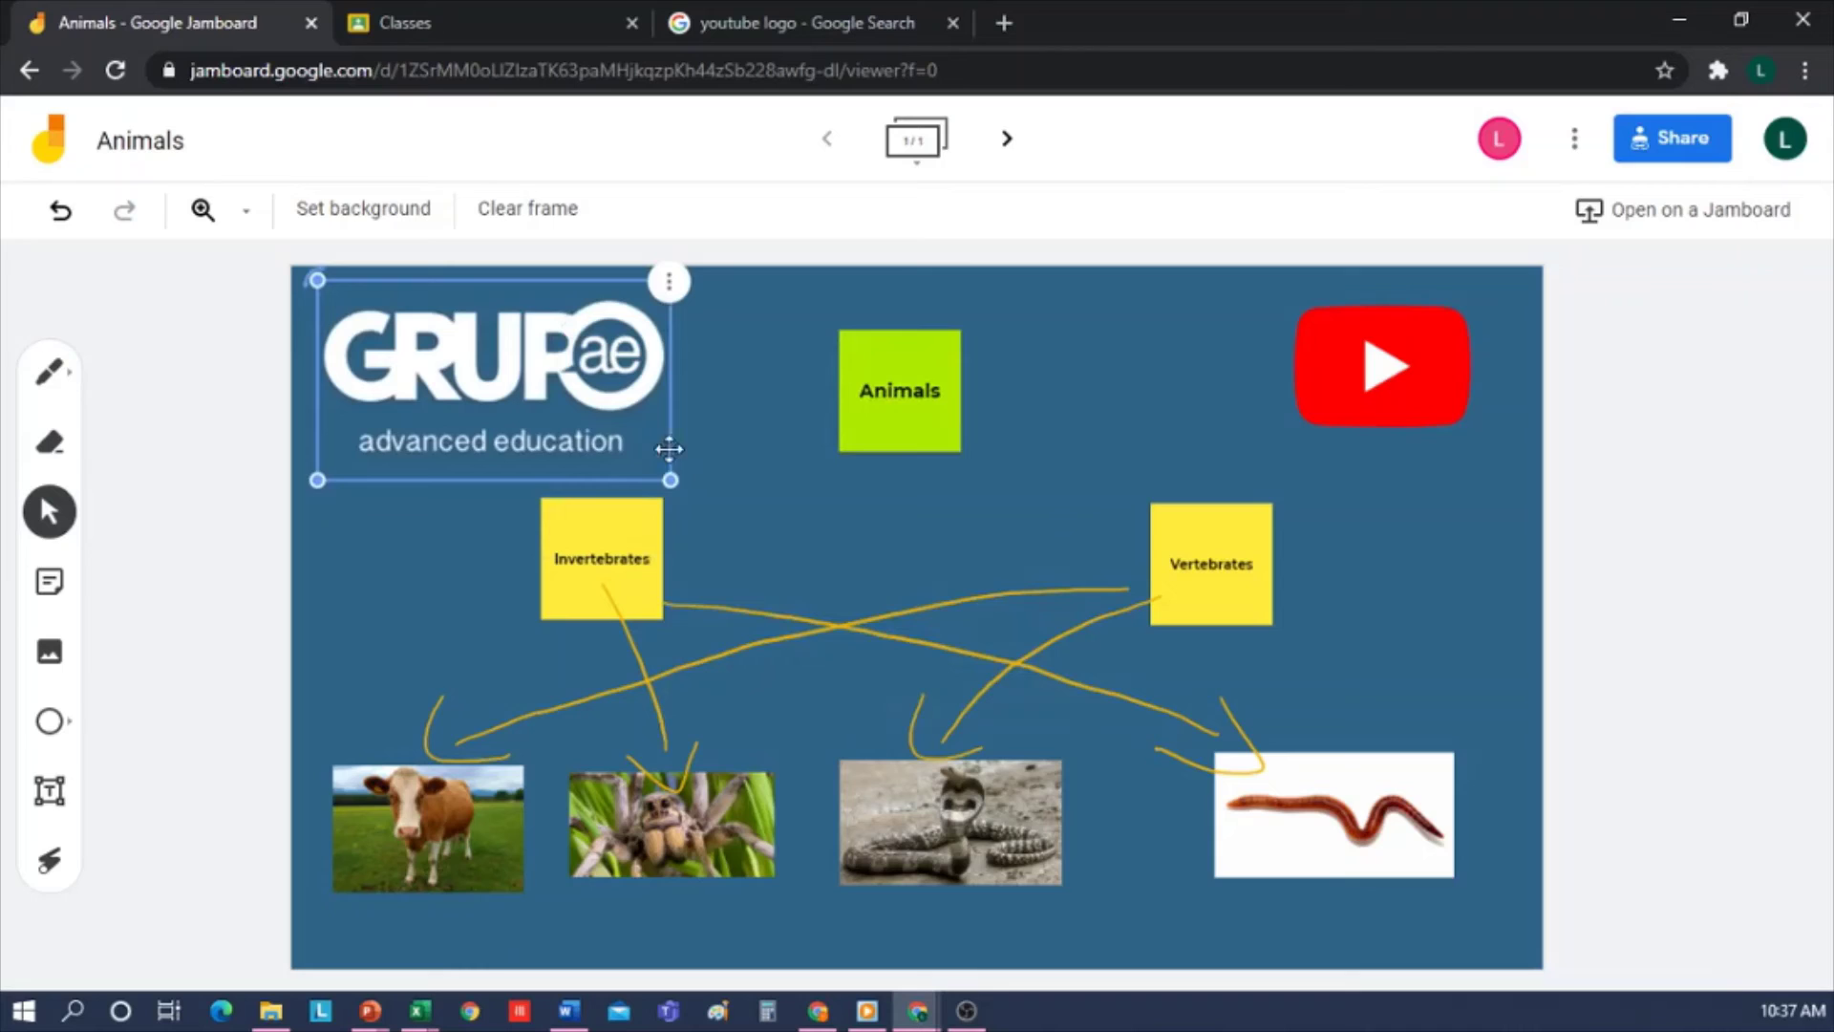
drag(657, 468, 477, 374)
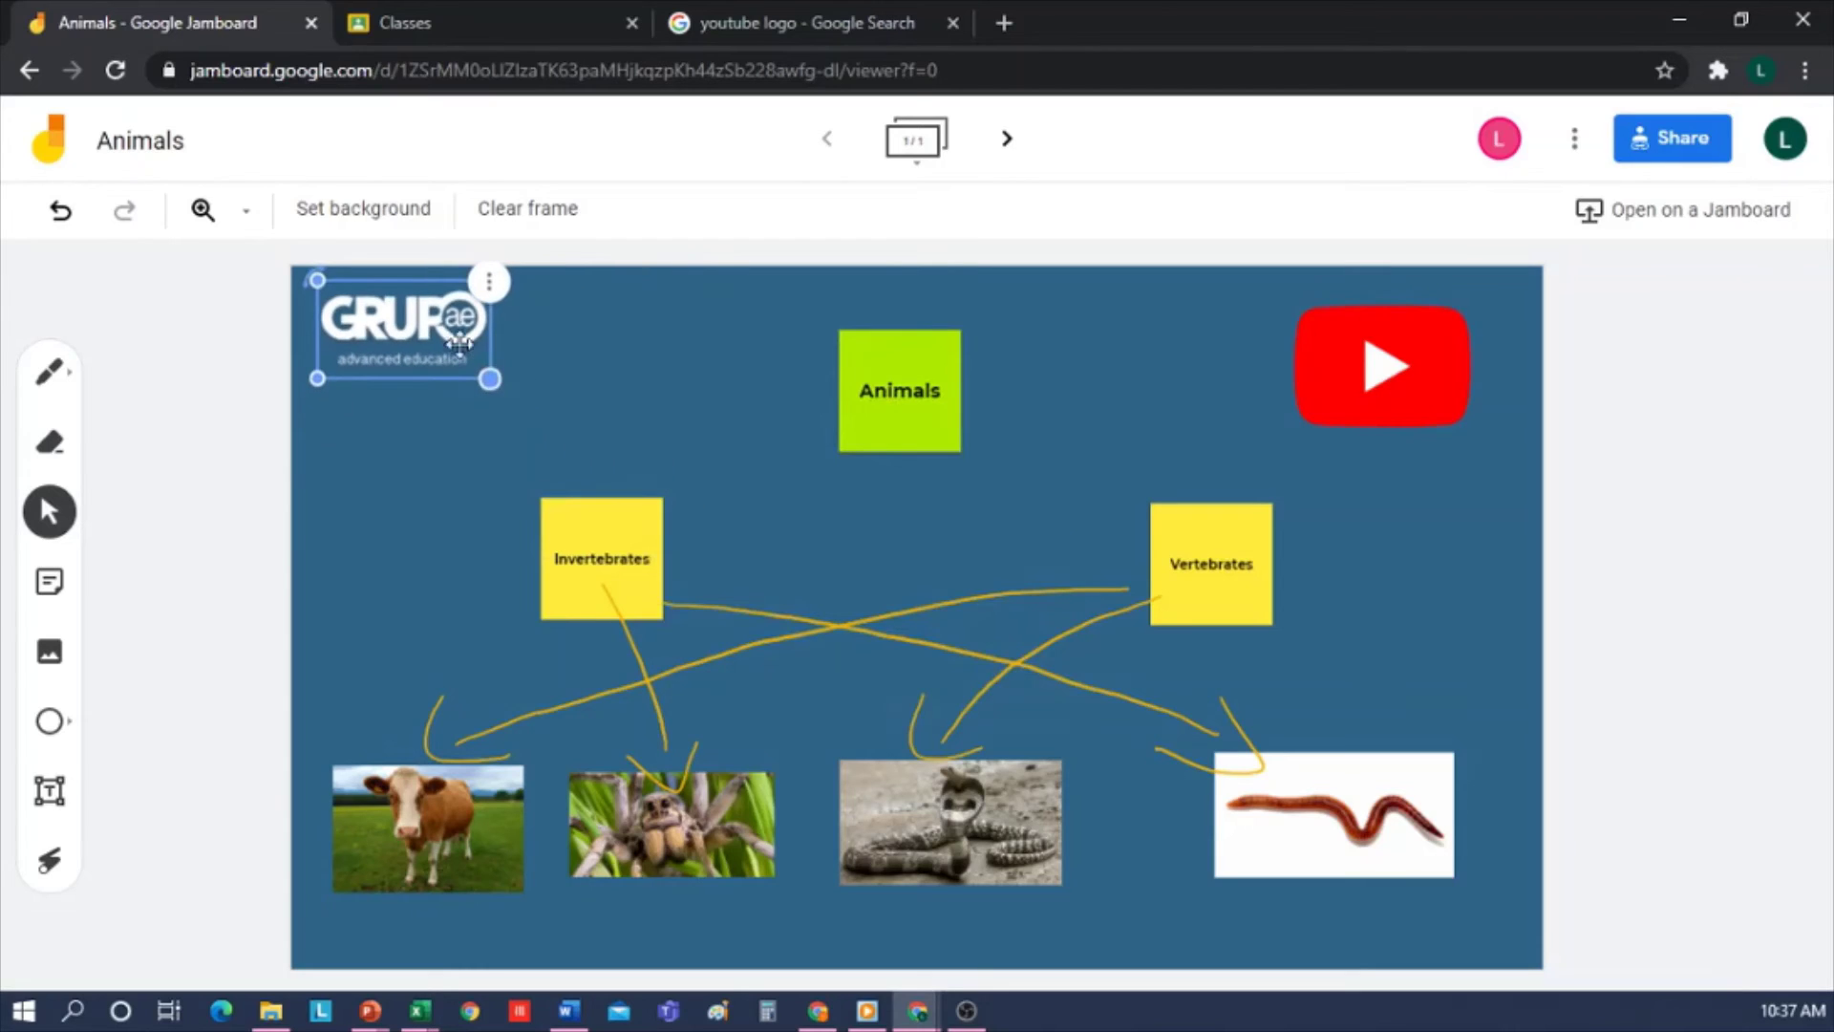
click(748, 408)
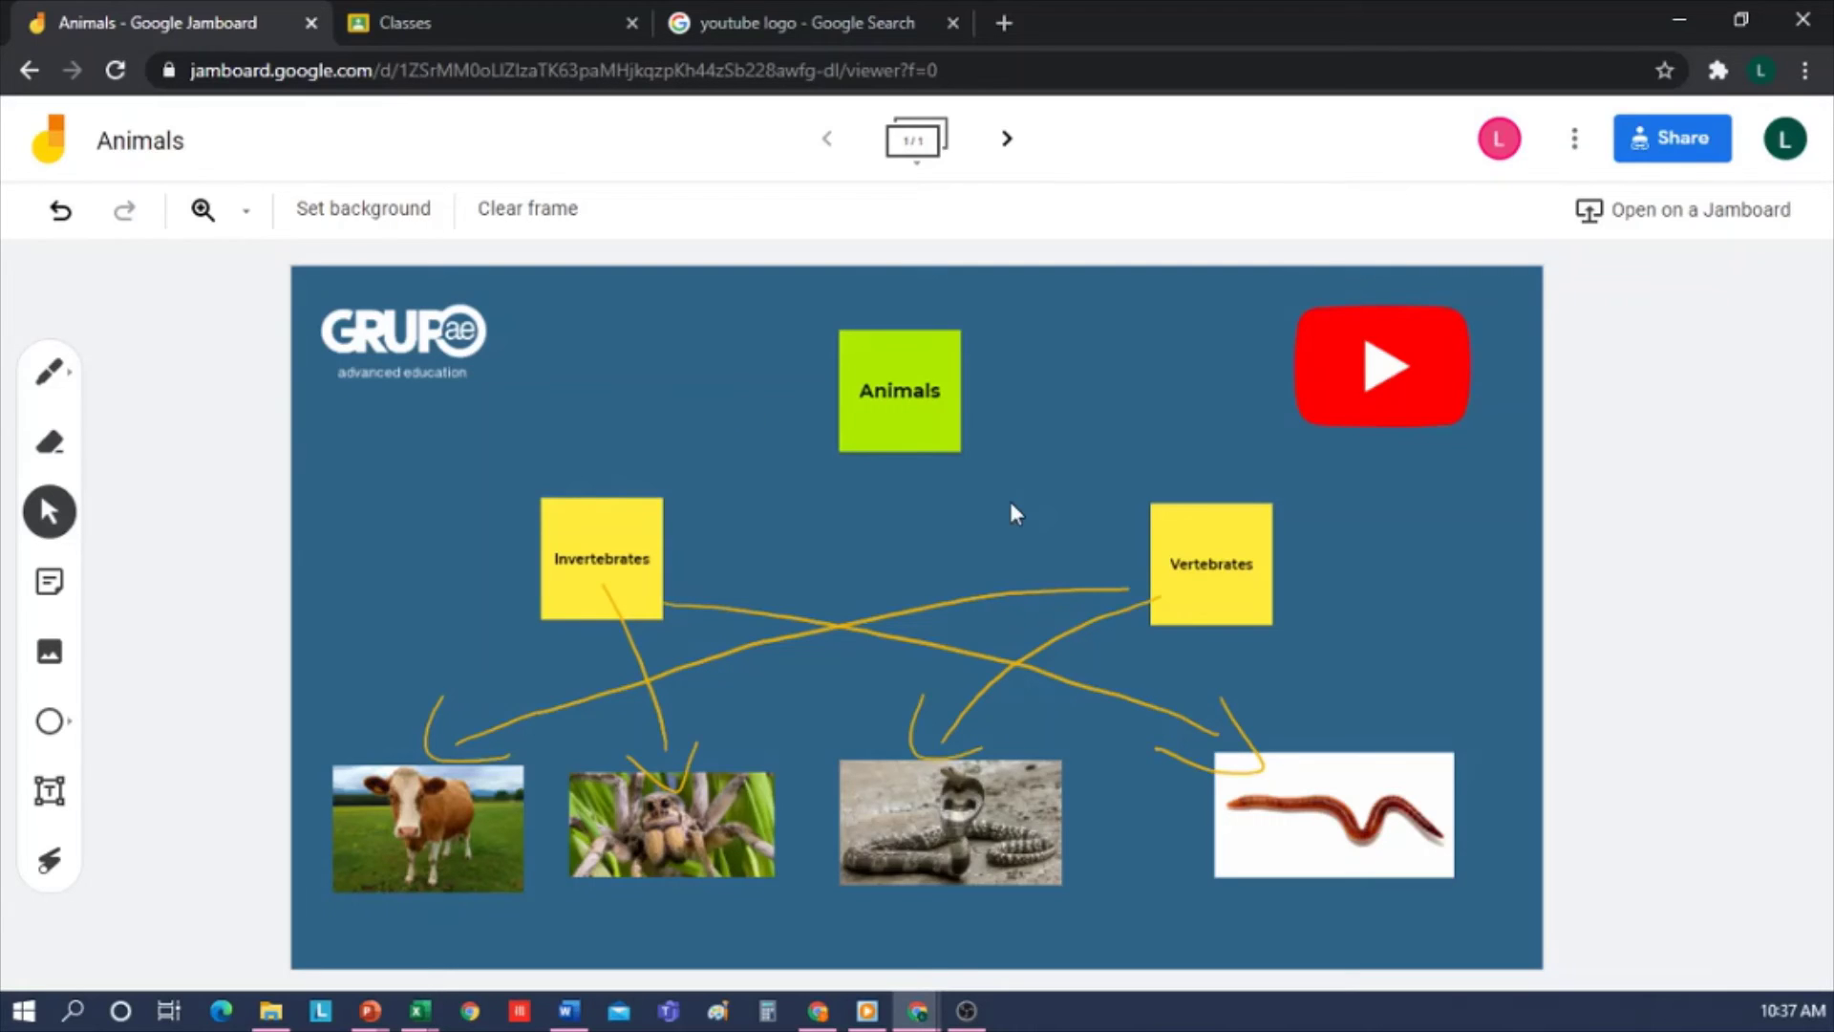
Download the Animals jam as a PDF, Animals.pdf.
click(1574, 140)
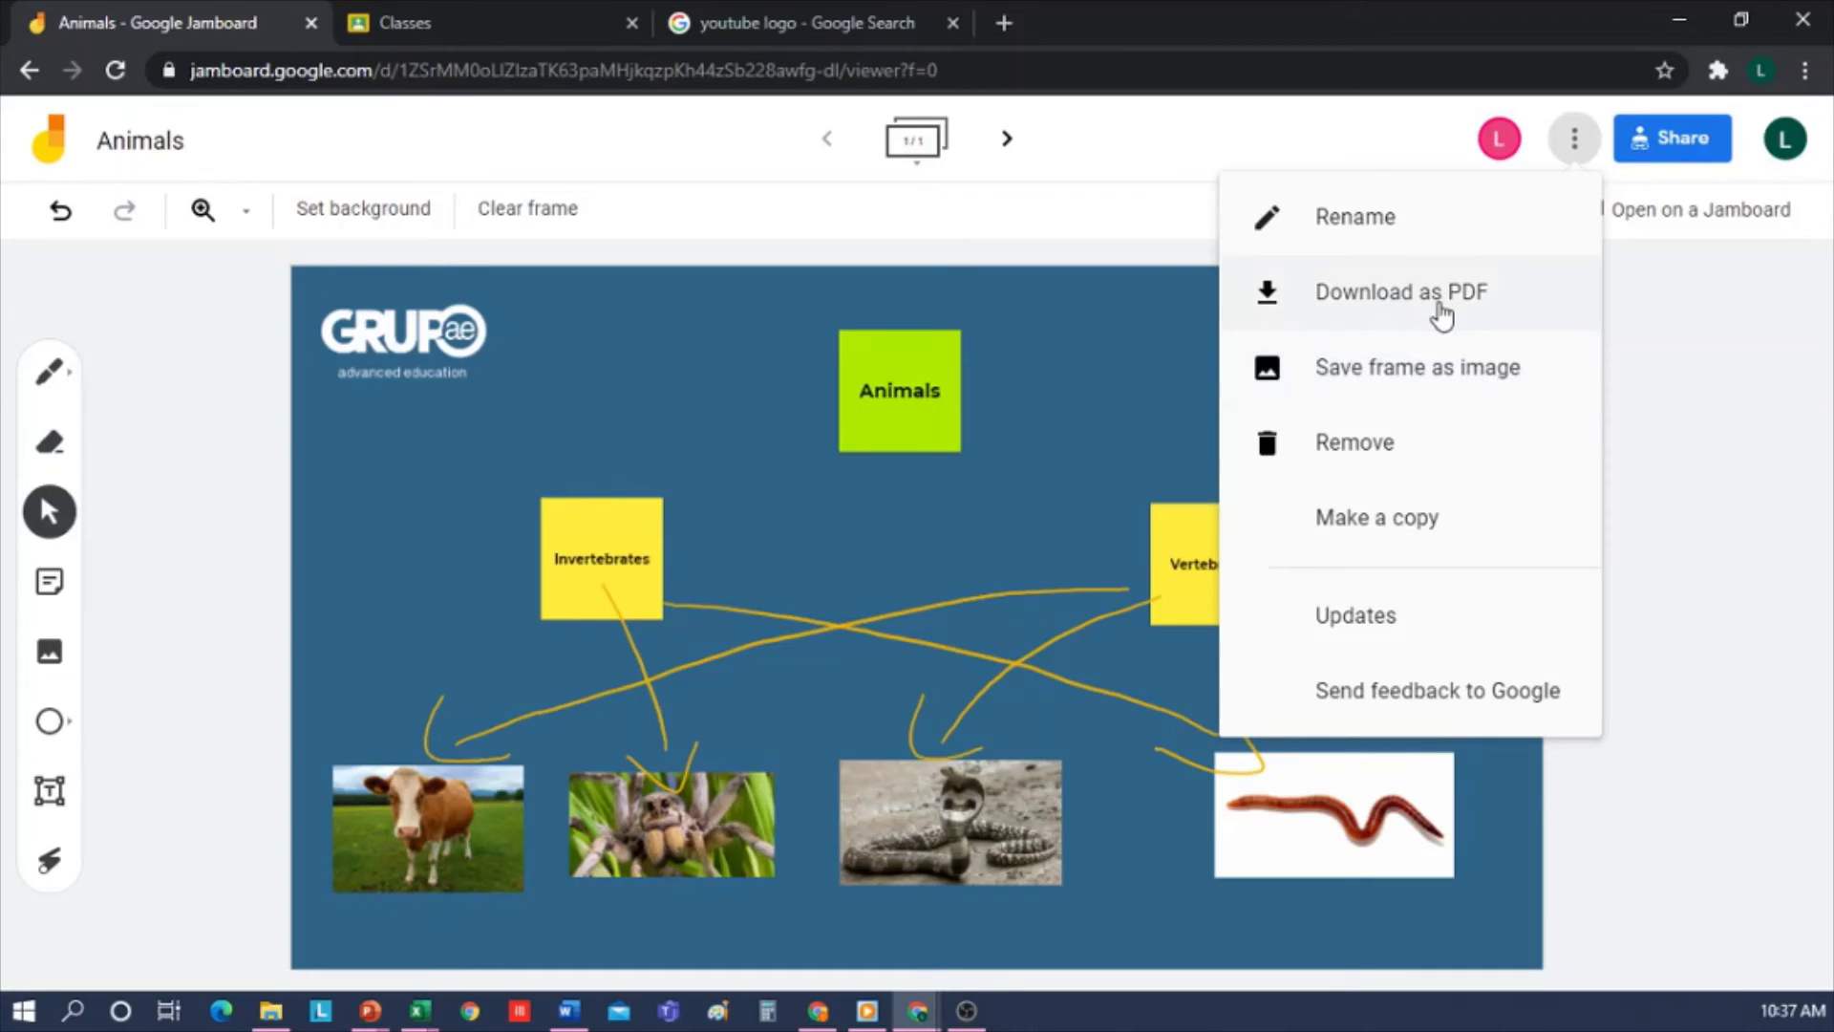
click(1438, 298)
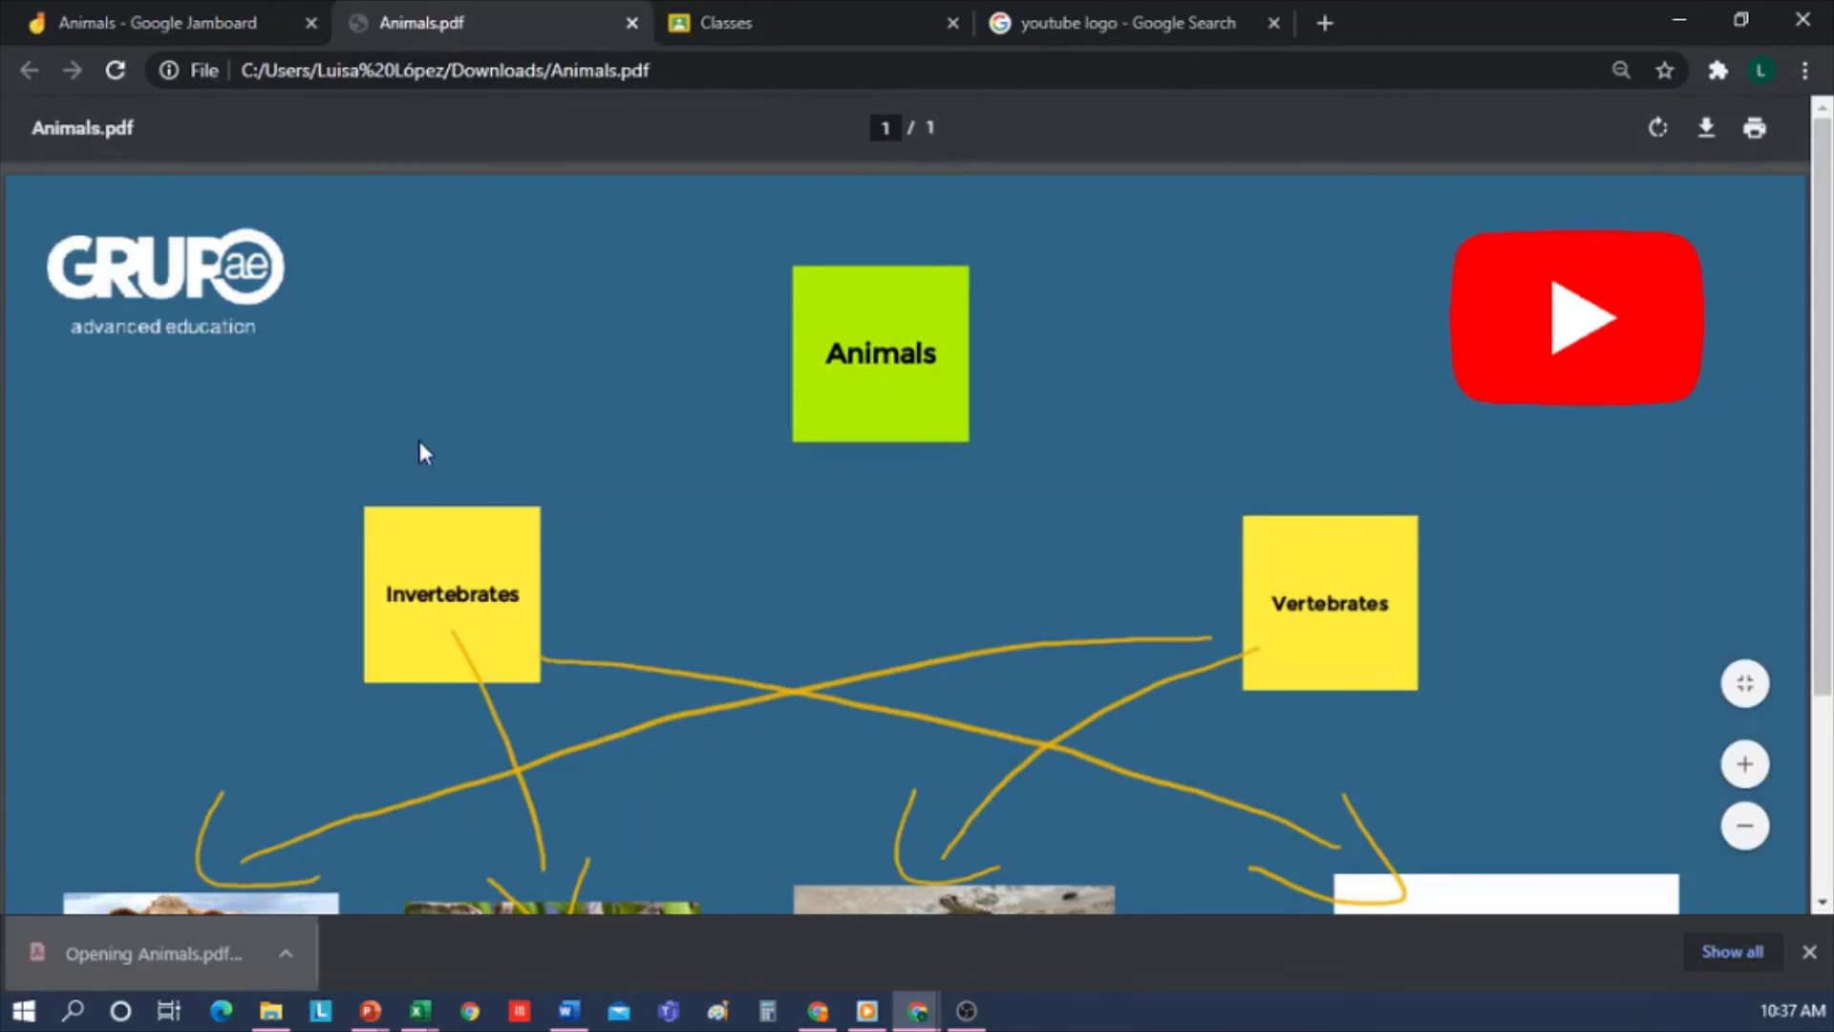
scroll(484, 422, down, 3)
Go back from the Animals jam to the jam list and open Class Activity.
click(202, 23)
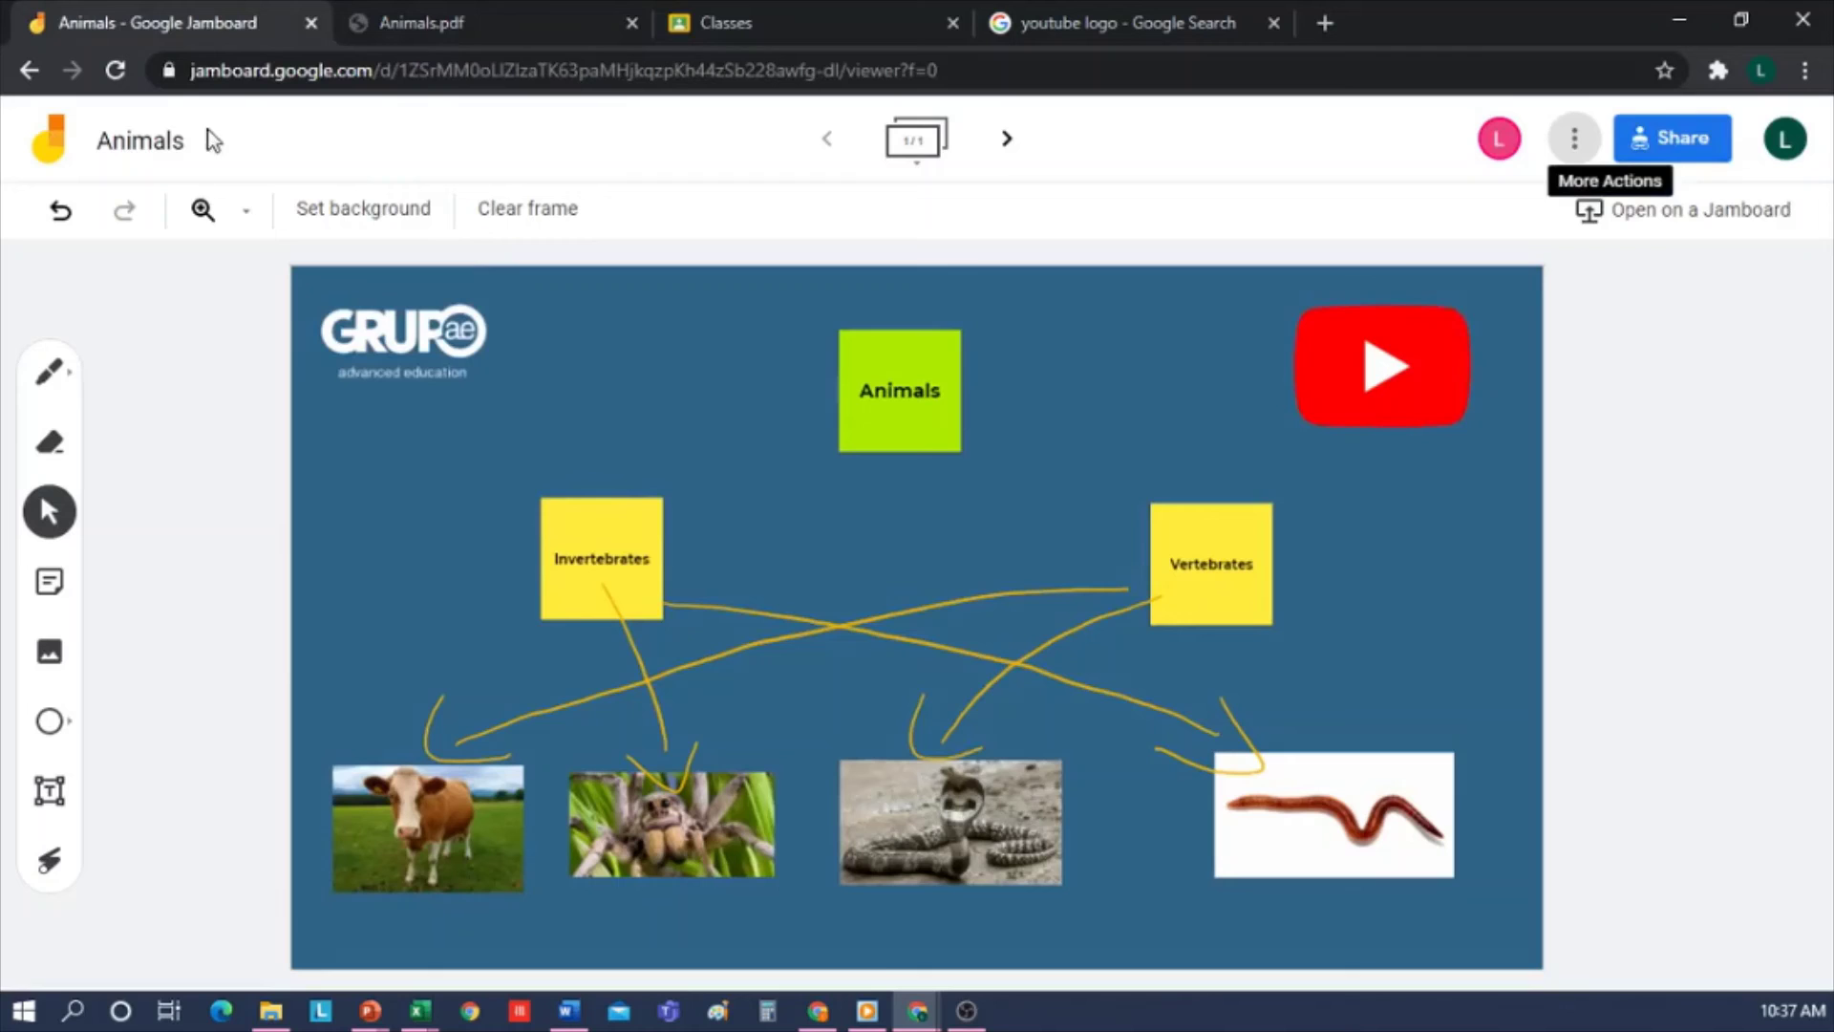
click(30, 70)
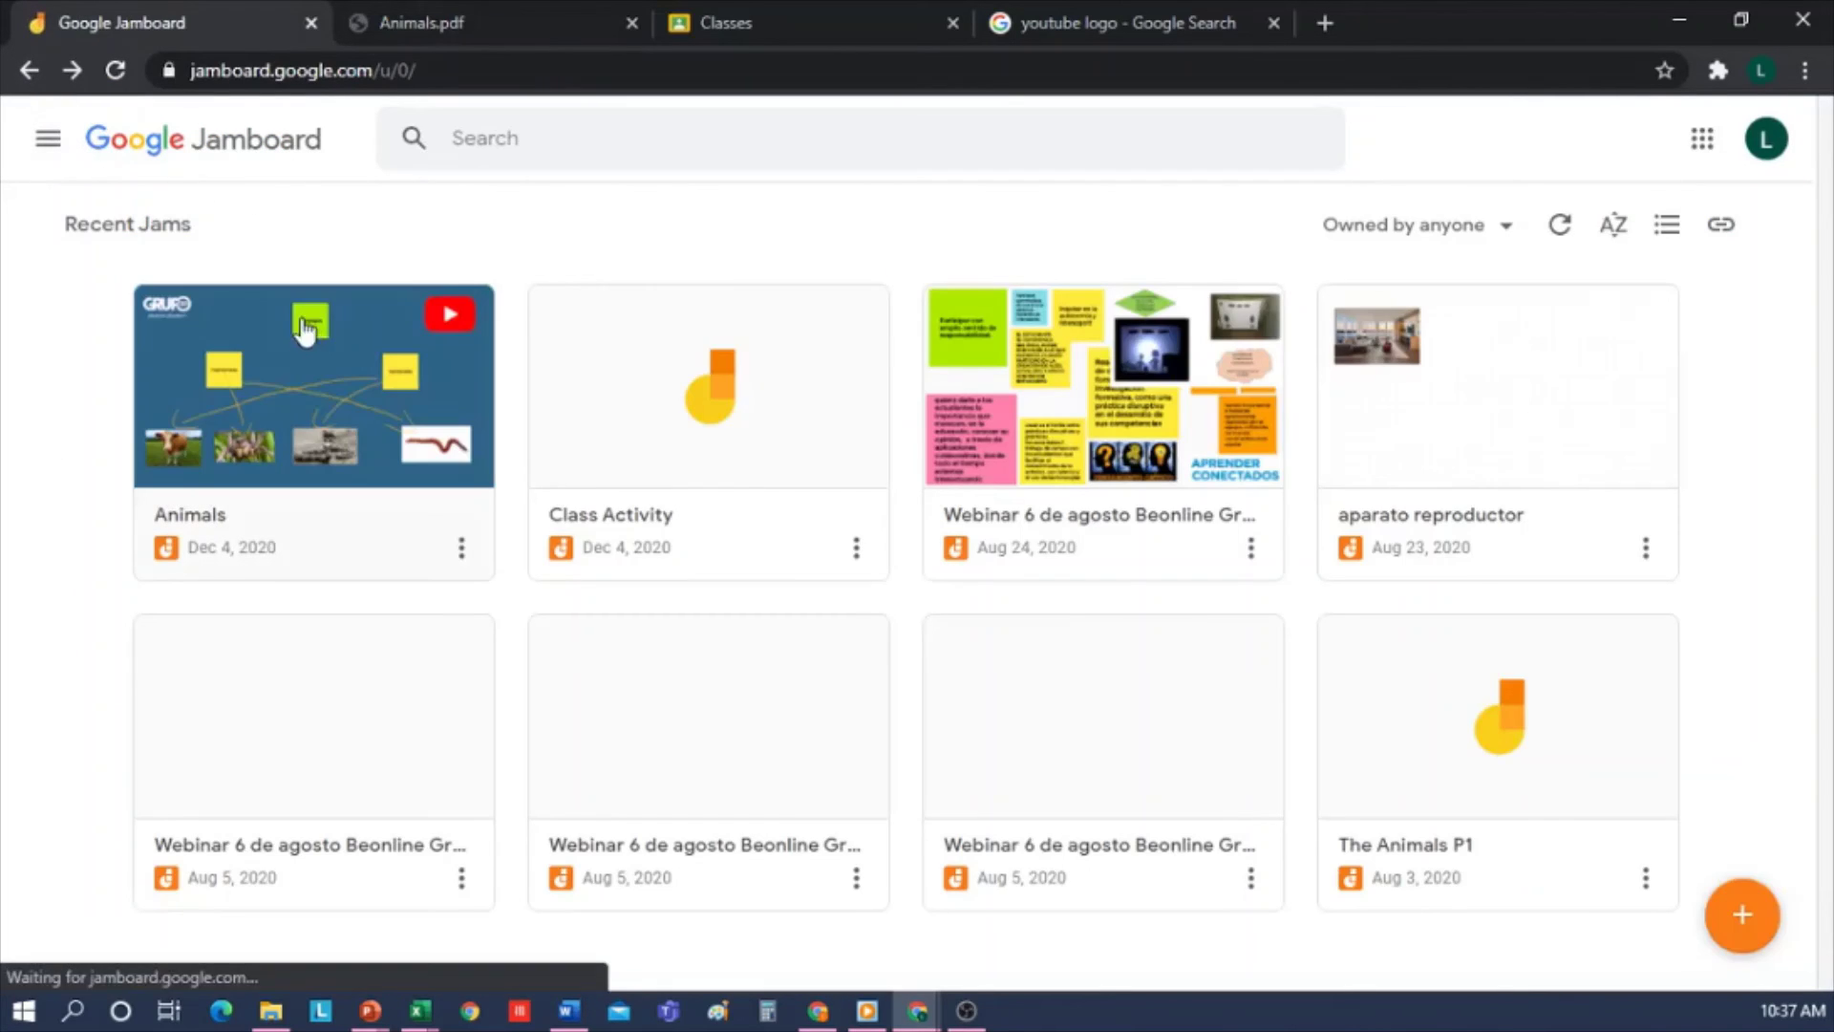
click(812, 441)
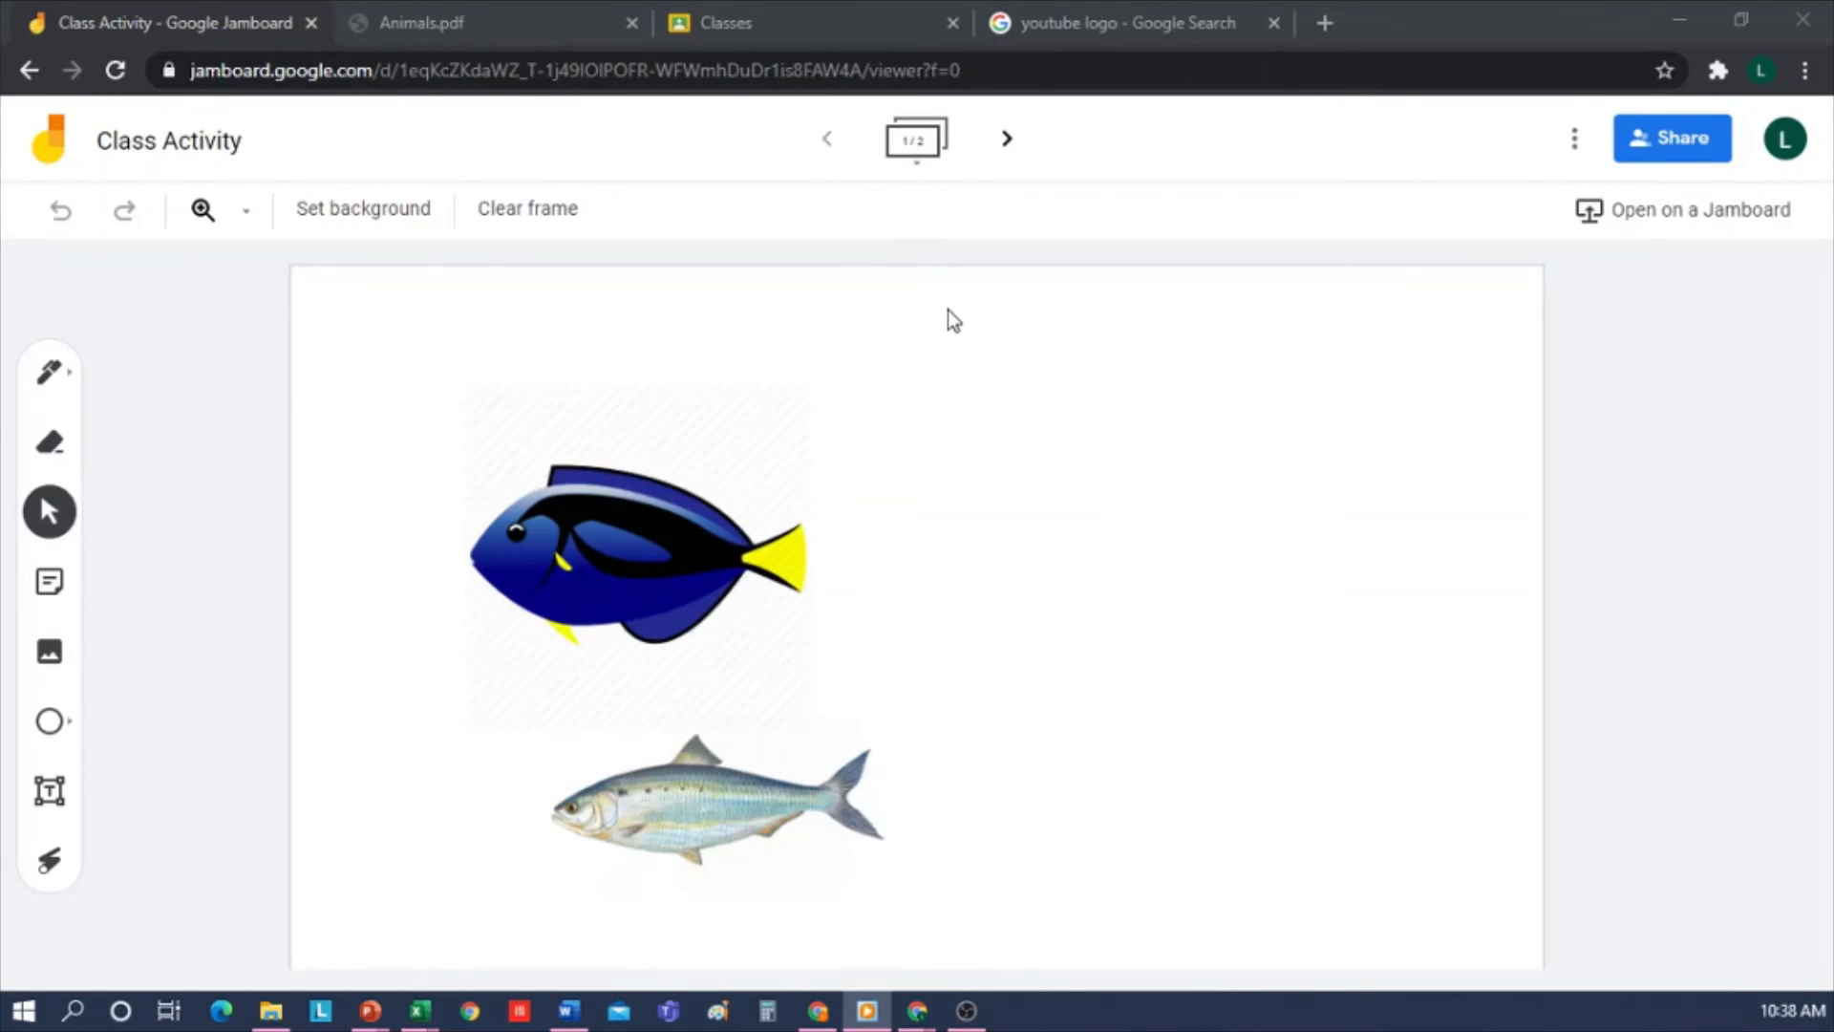
Go to the second frame, check the Dory image and yellow note, and expand the frame bar.
click(1007, 139)
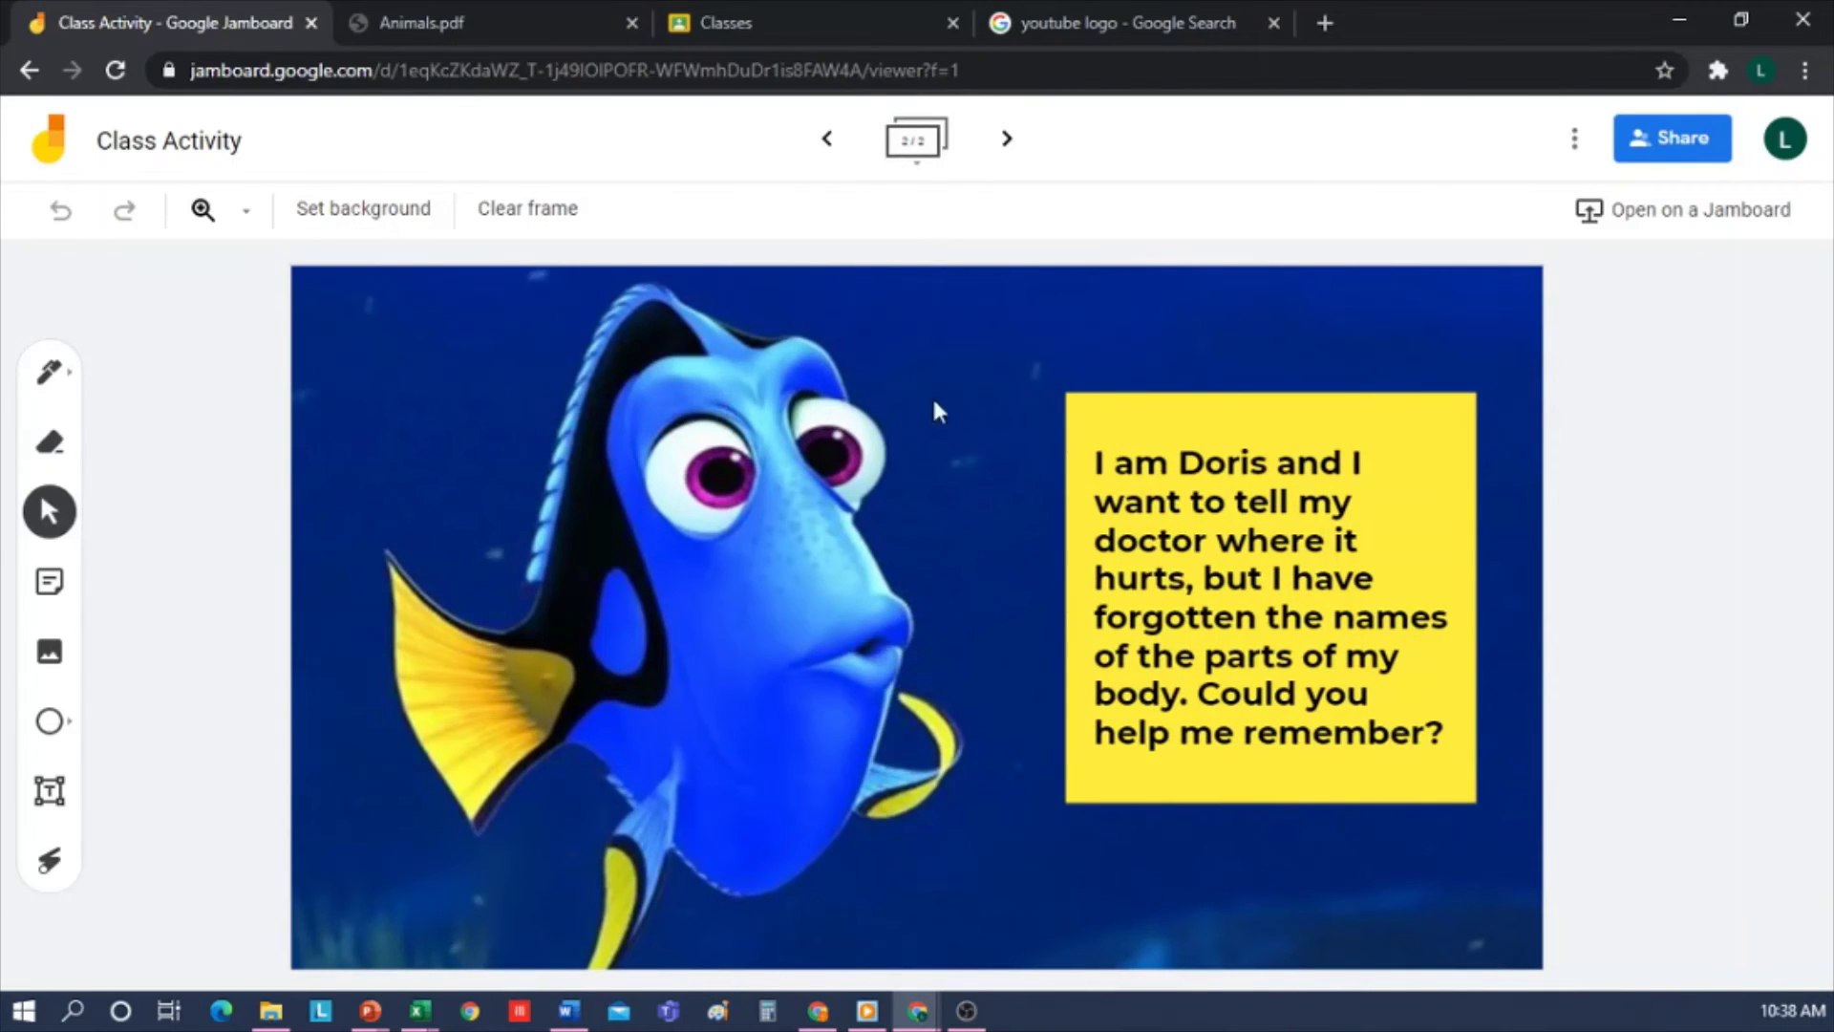
click(725, 457)
click(1260, 530)
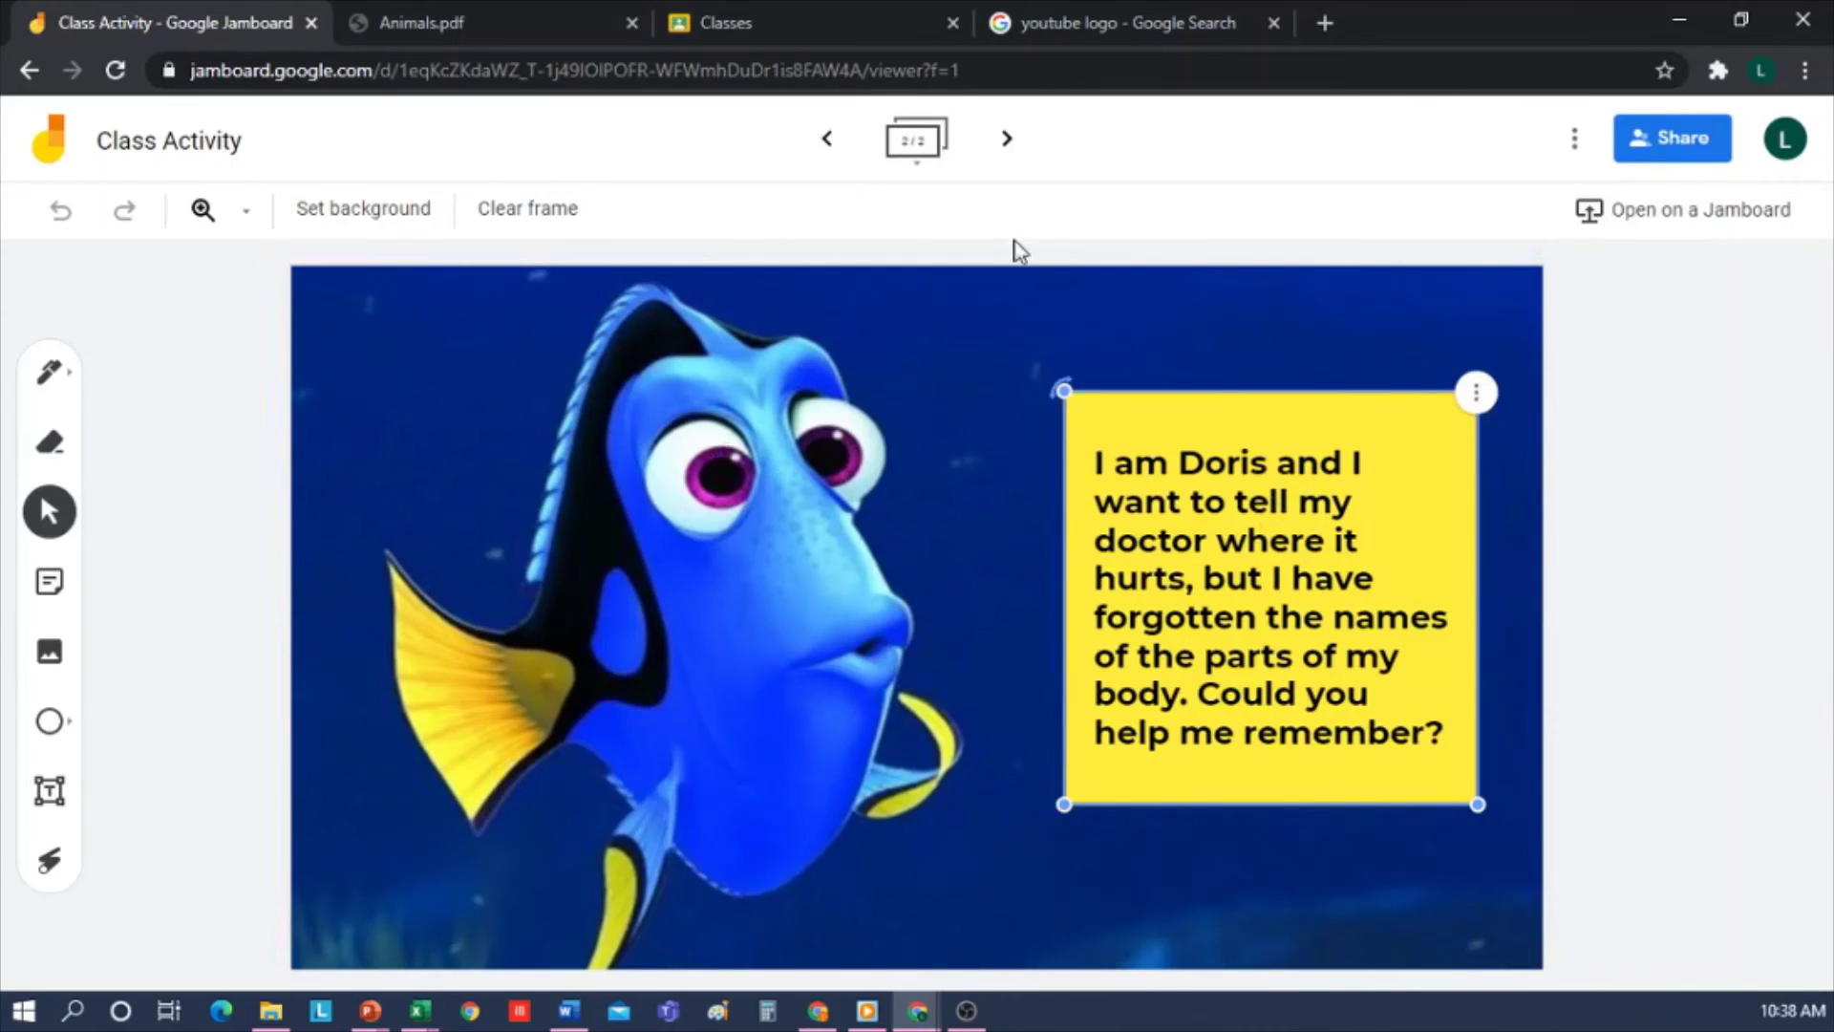
click(893, 139)
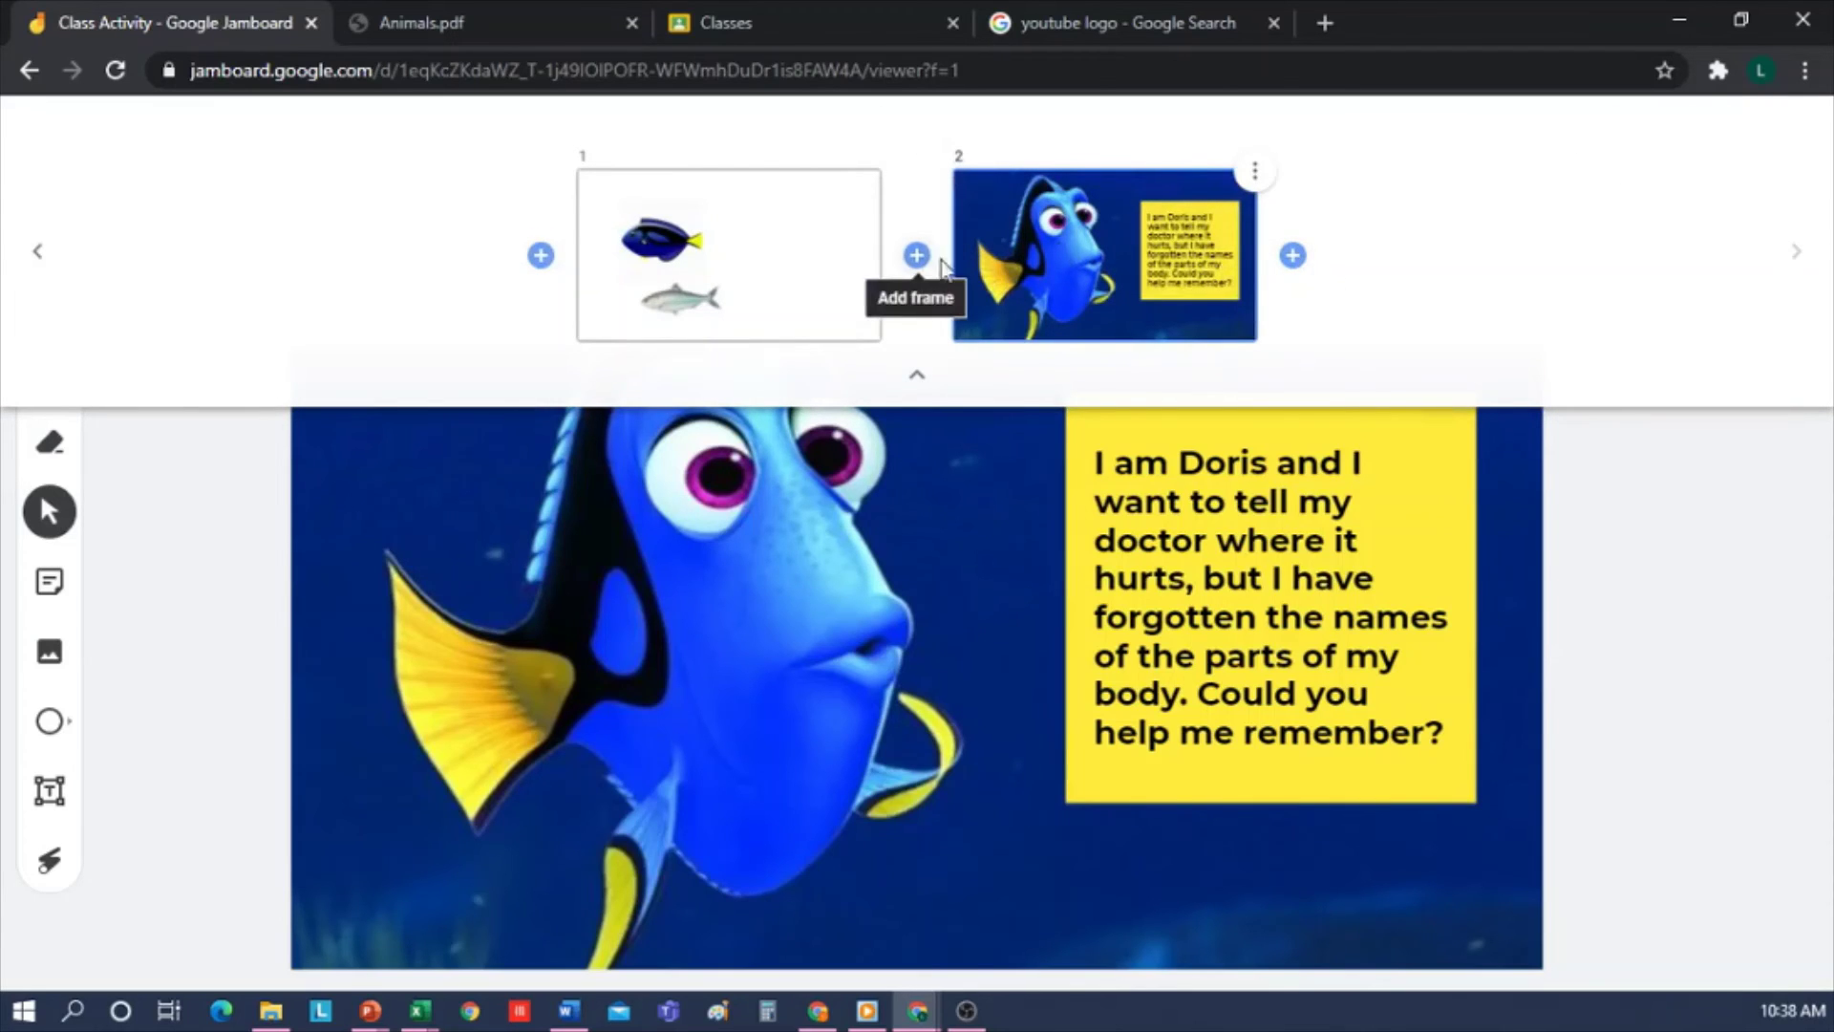
Drag the Dory frame ahead of the fish frame, then display the two-fish frame.
click(1254, 171)
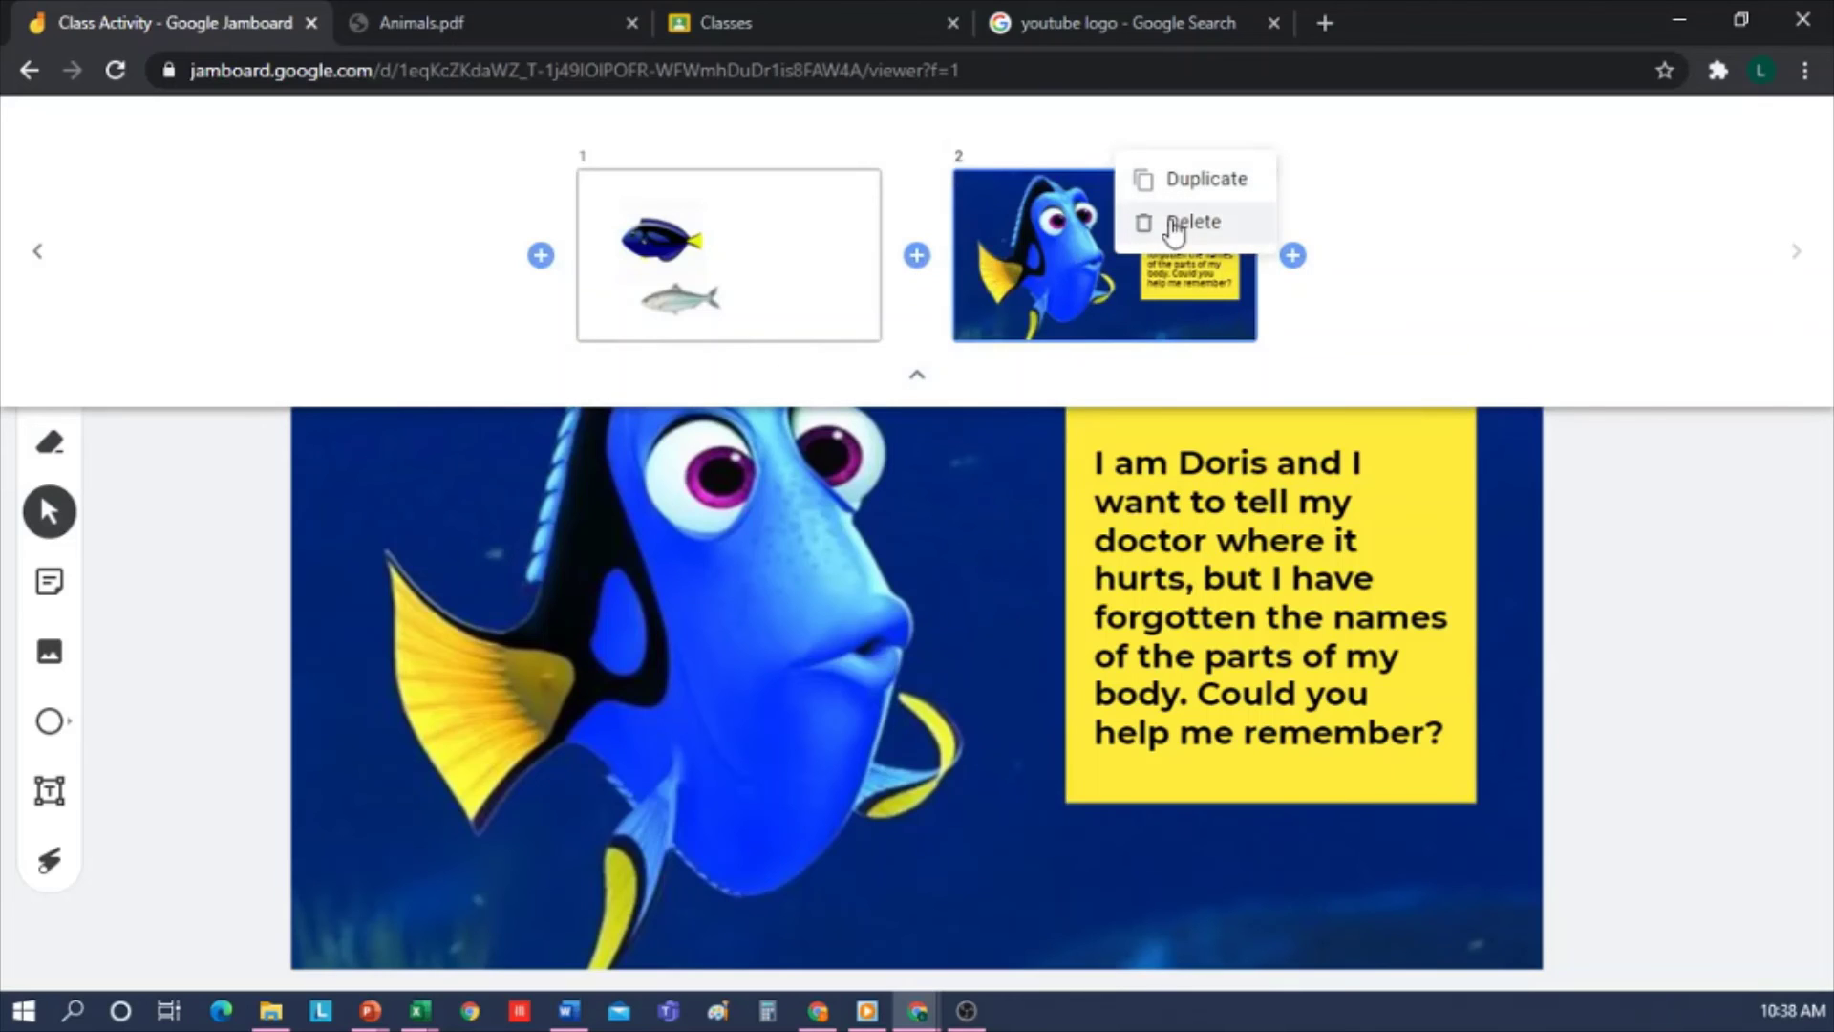
click(1135, 303)
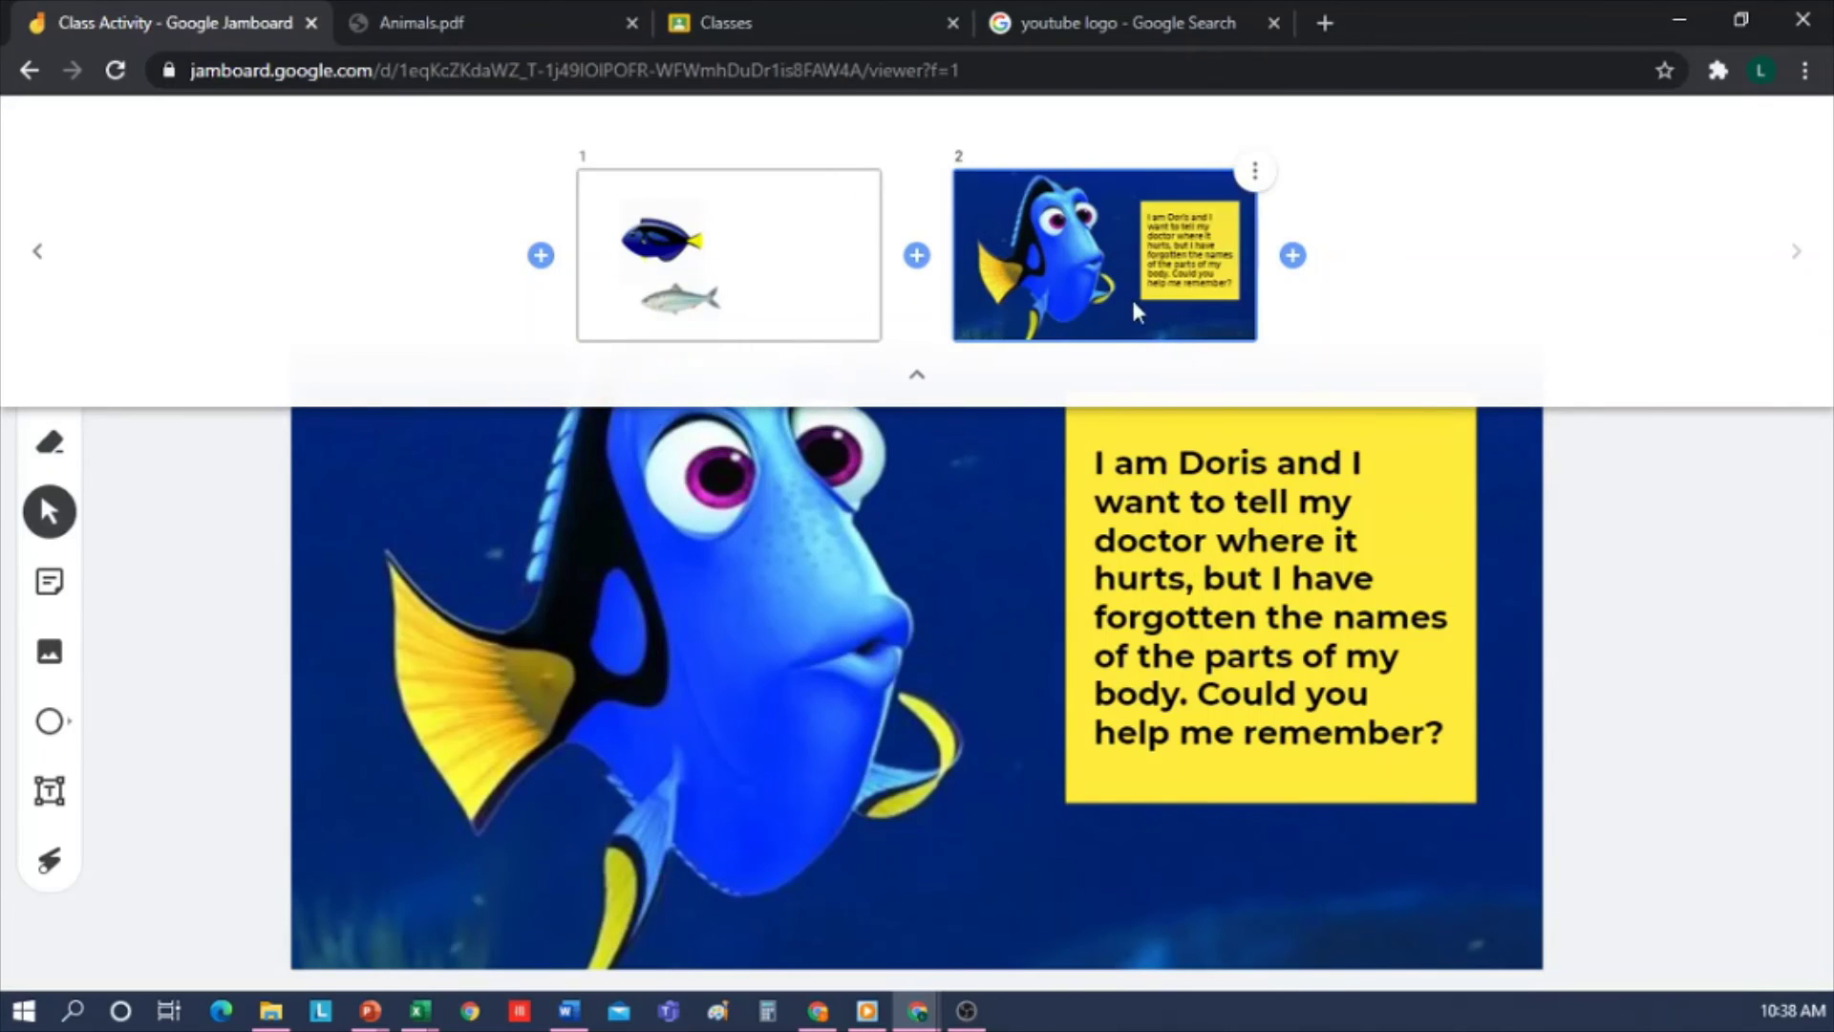
drag(1122, 255, 638, 217)
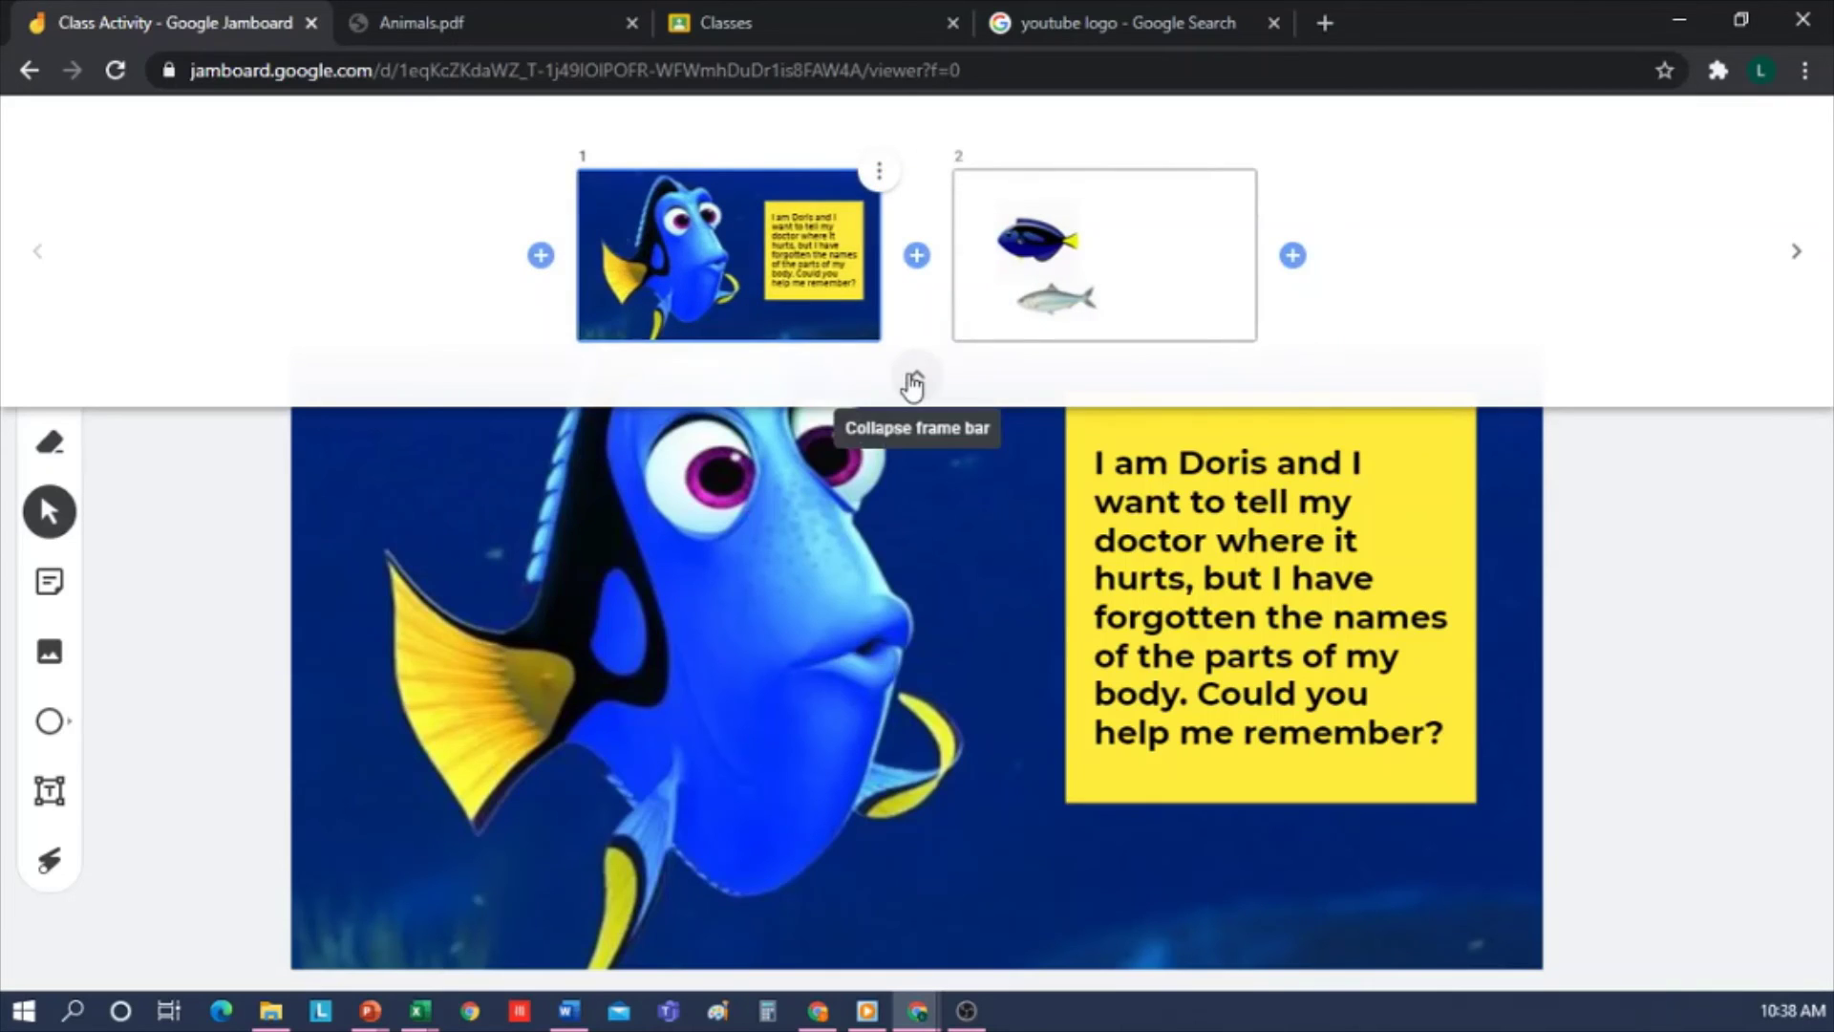
click(1127, 299)
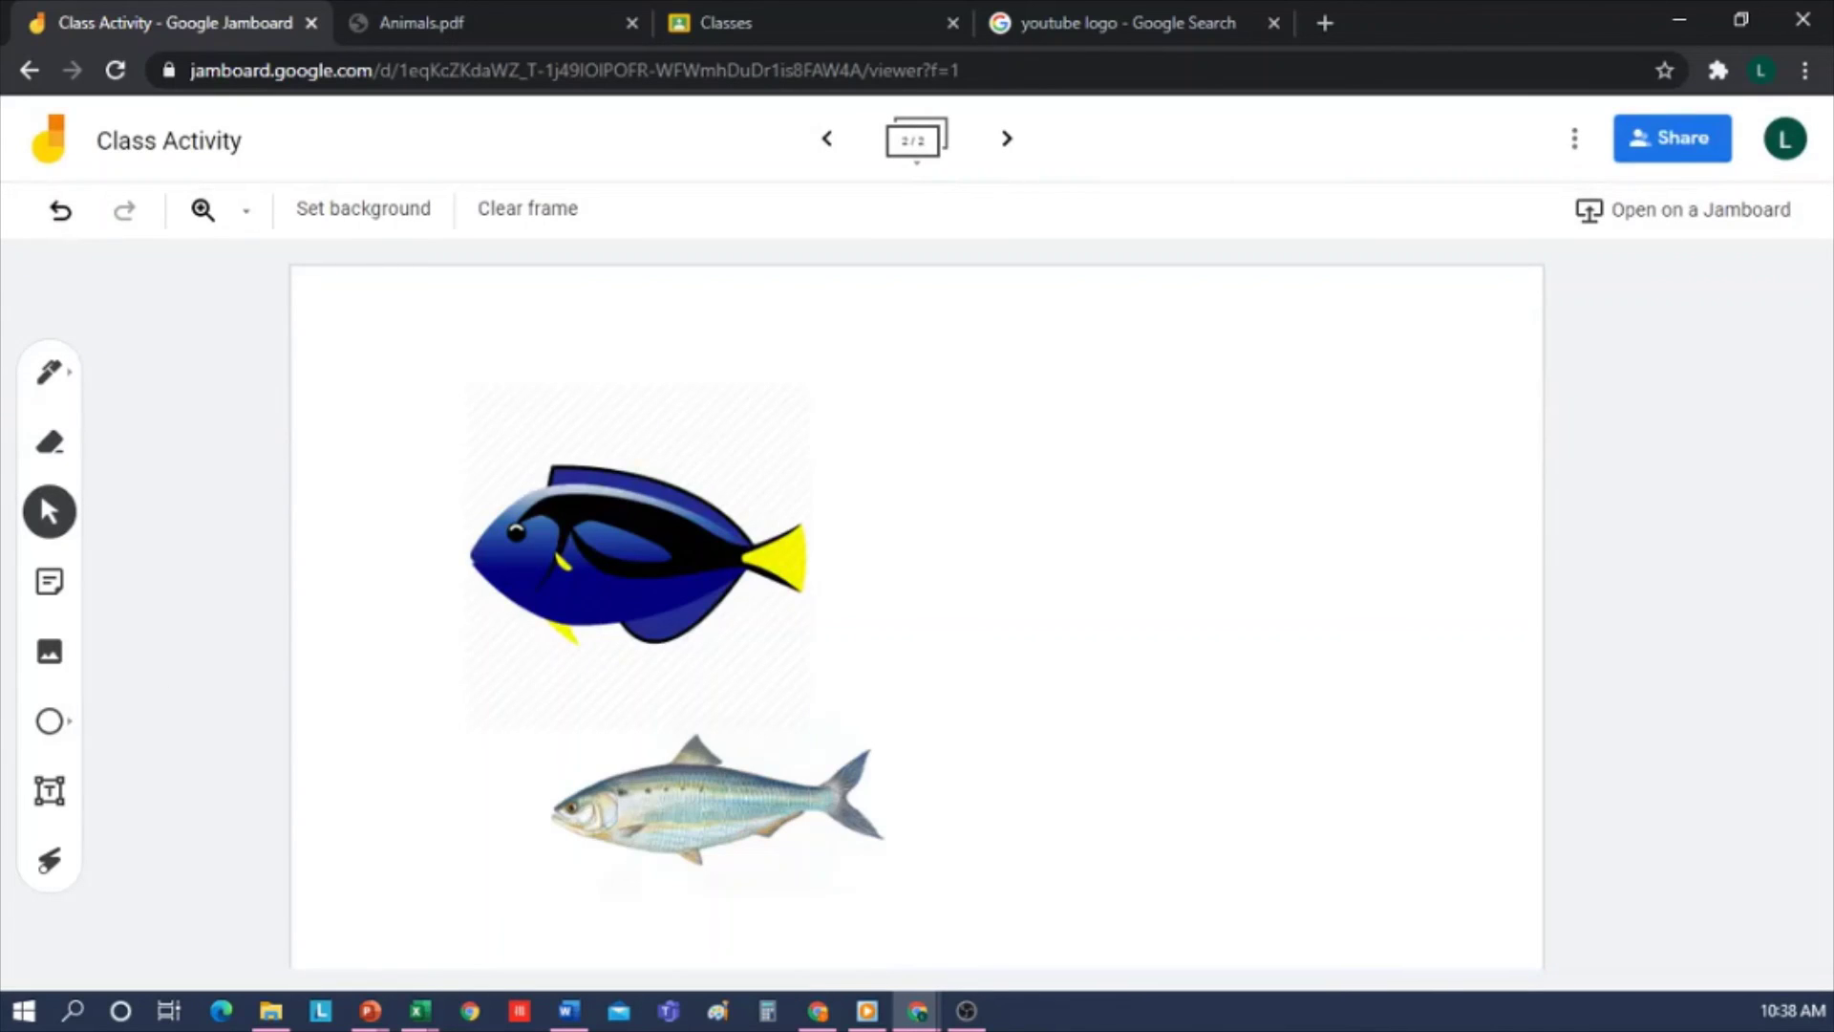
Add a sticky note reading "Point out Dory's' parts" and dismiss the extra empty note.
click(49, 581)
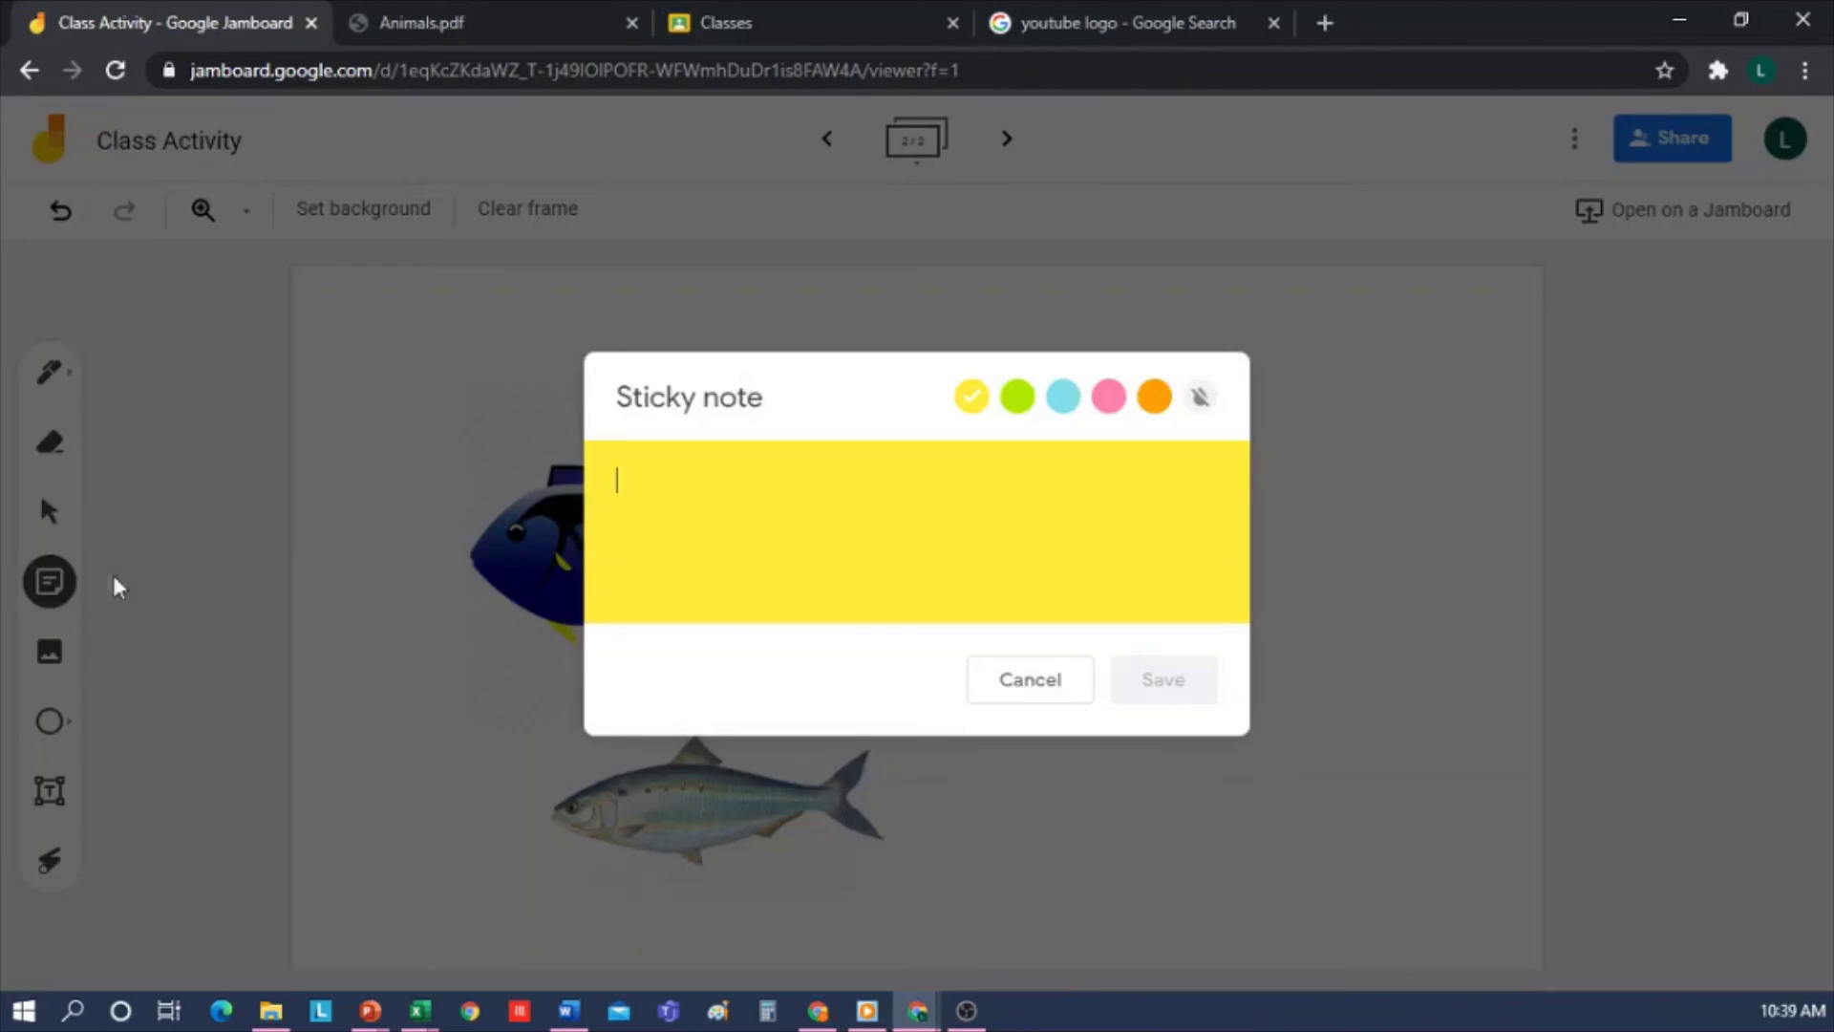
text(Point out Dory's' parts)
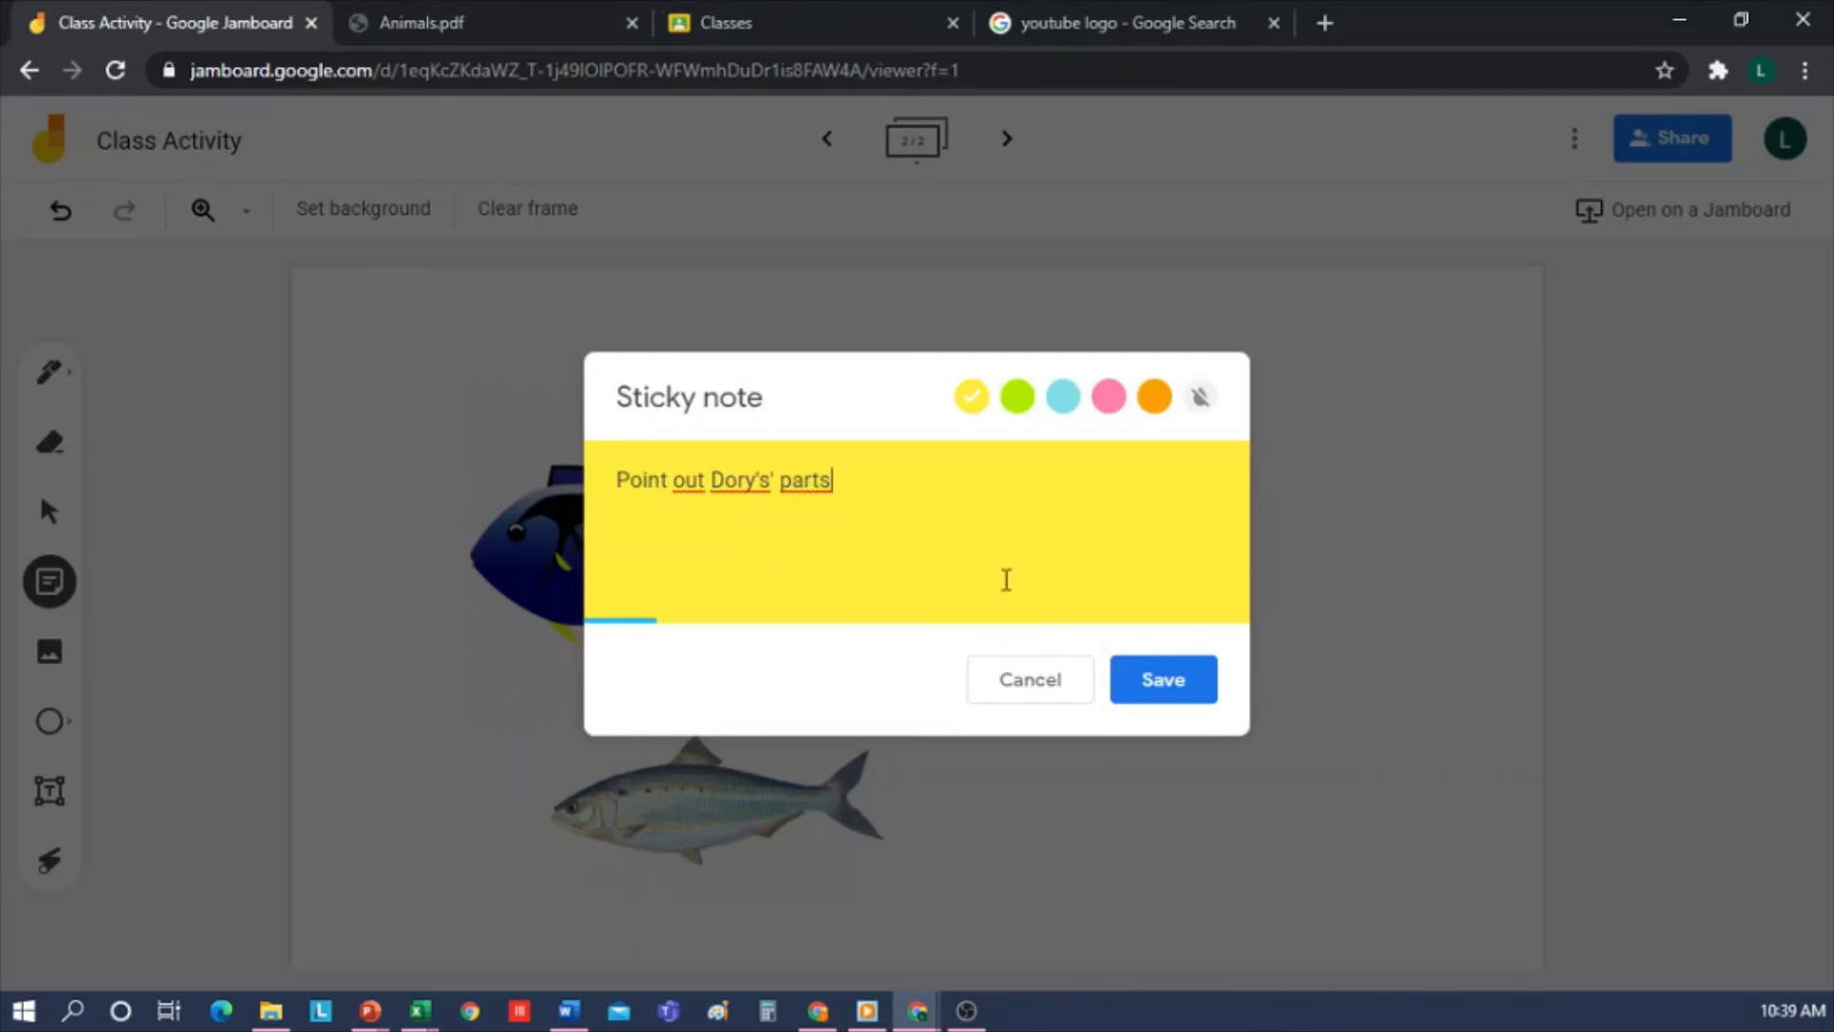
click(1164, 680)
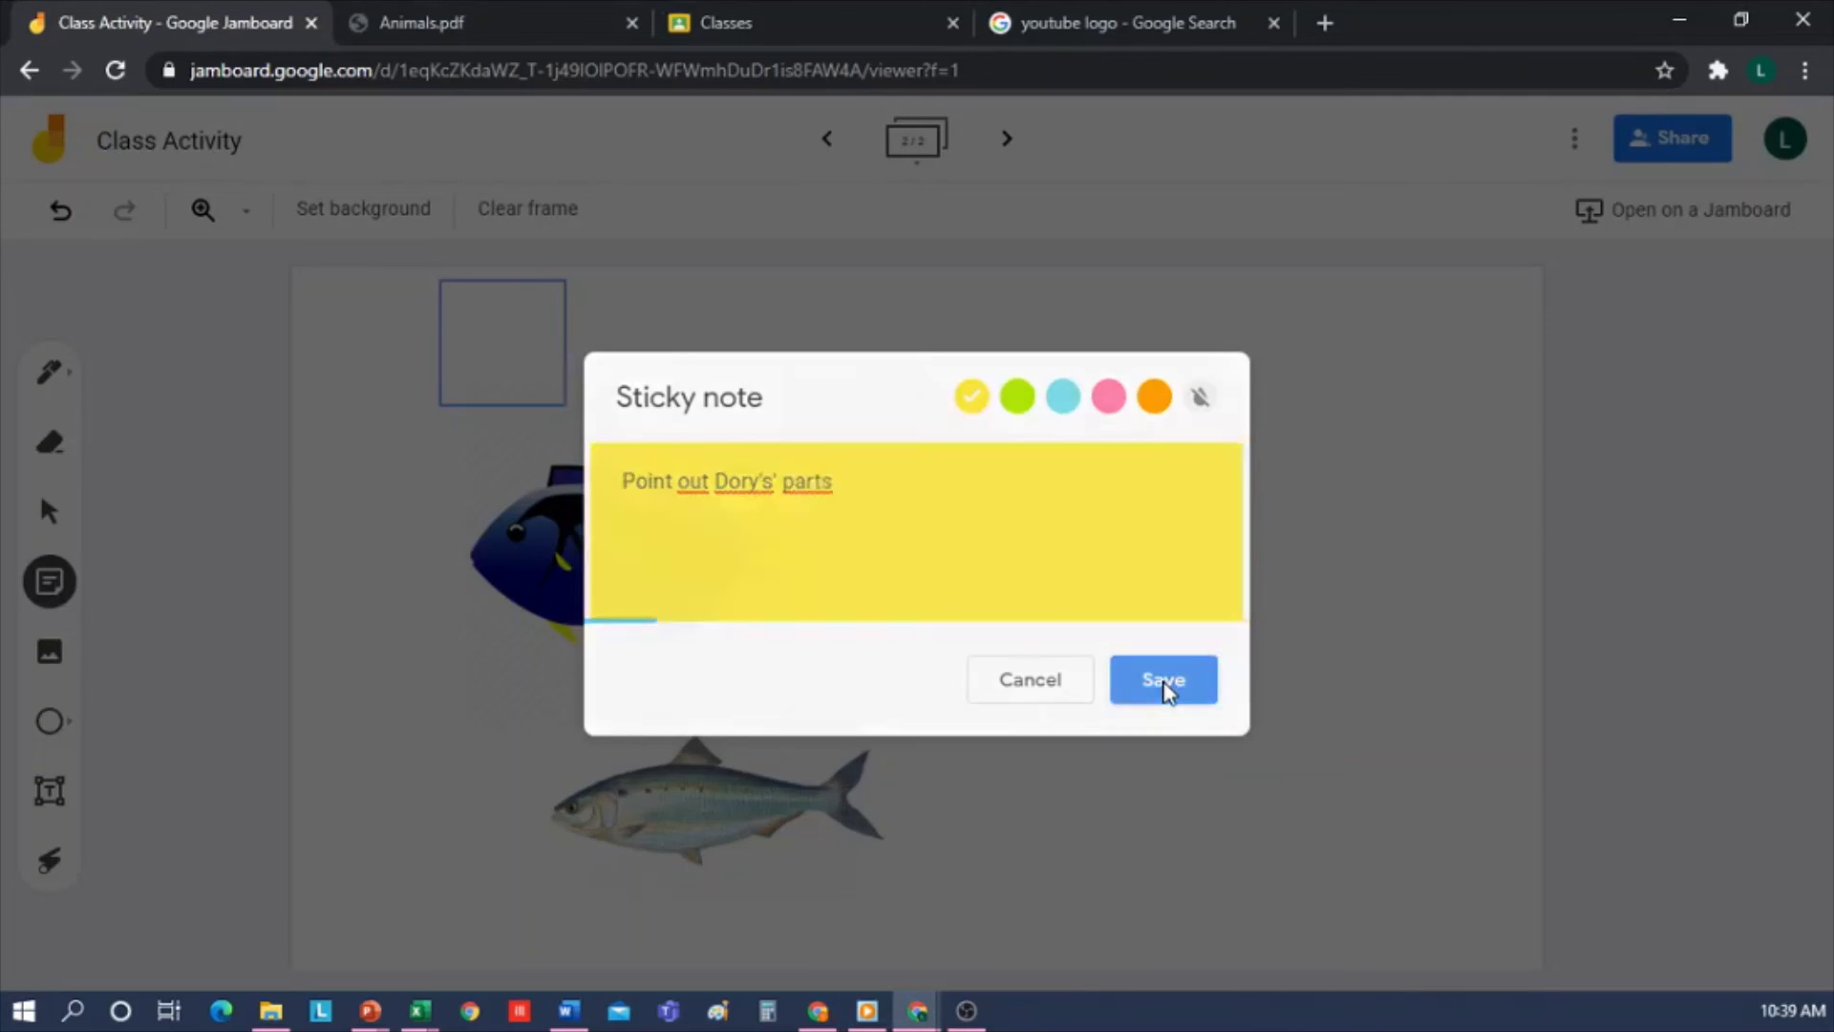
click(1029, 680)
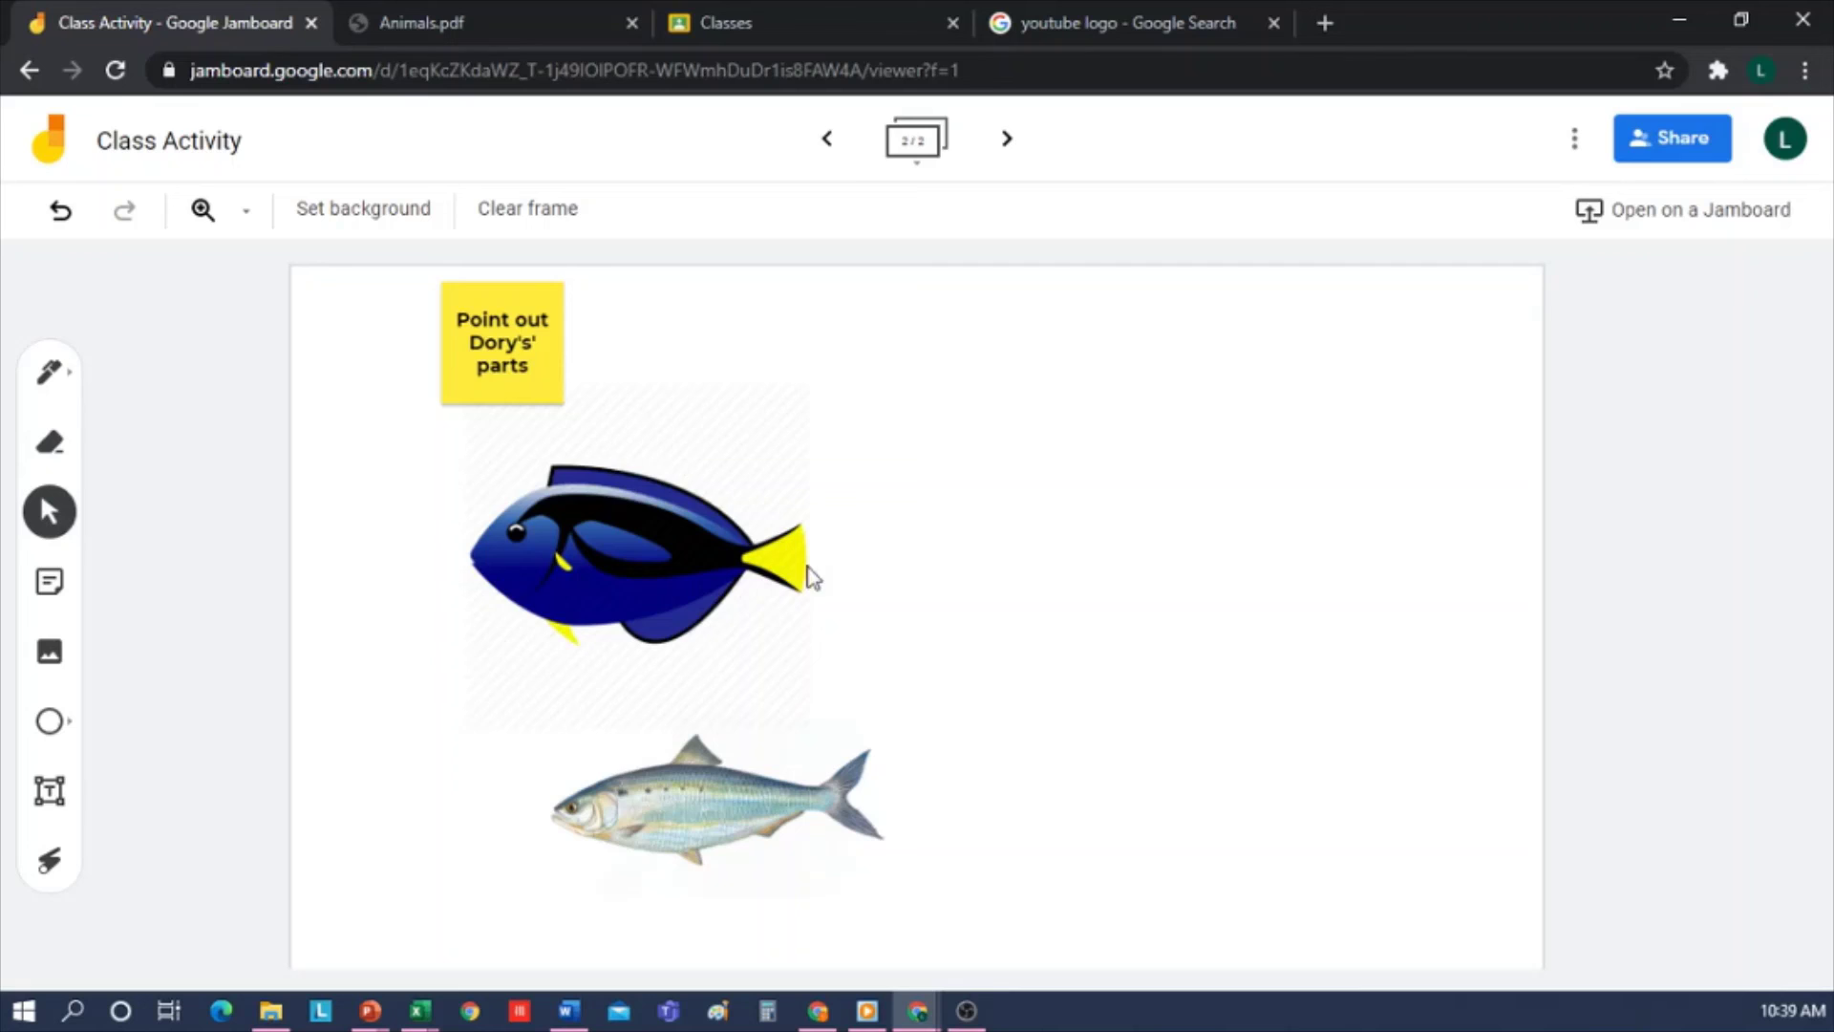
Delete the lower fish image and enlarge the sticky note and its text.
click(702, 821)
key(Delete)
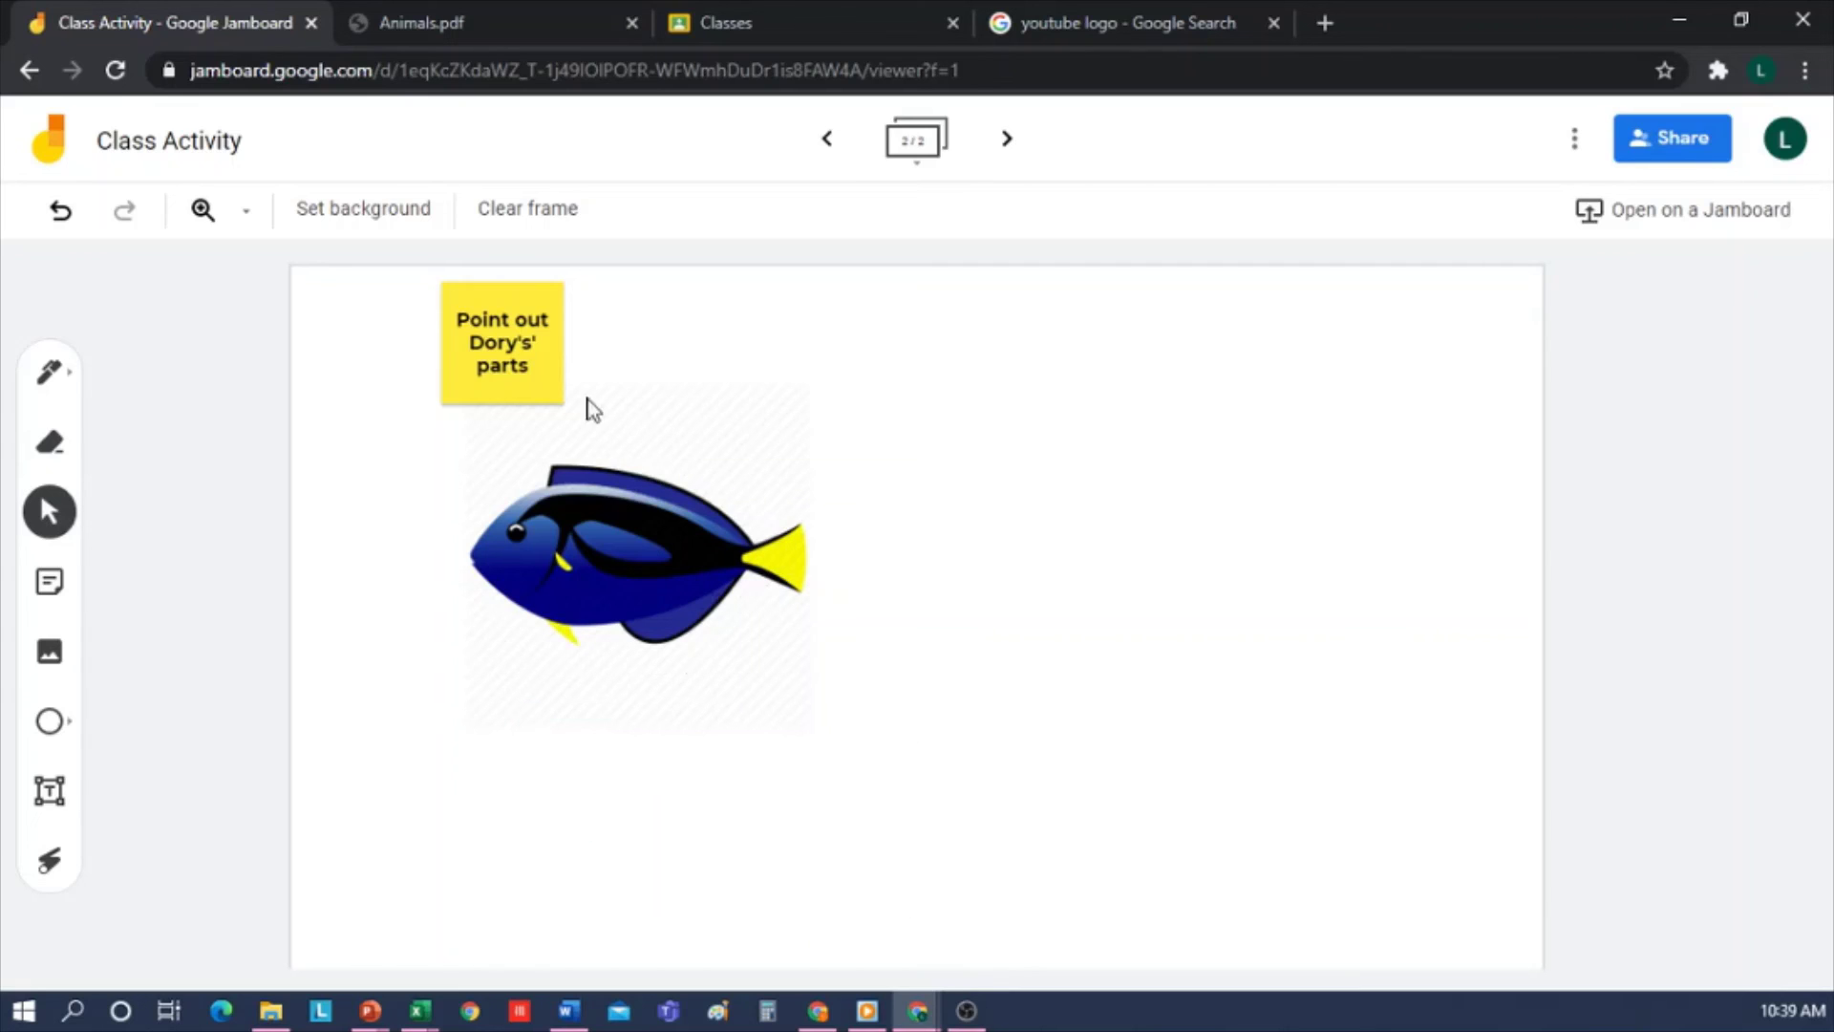
click(505, 380)
drag(438, 410, 308, 533)
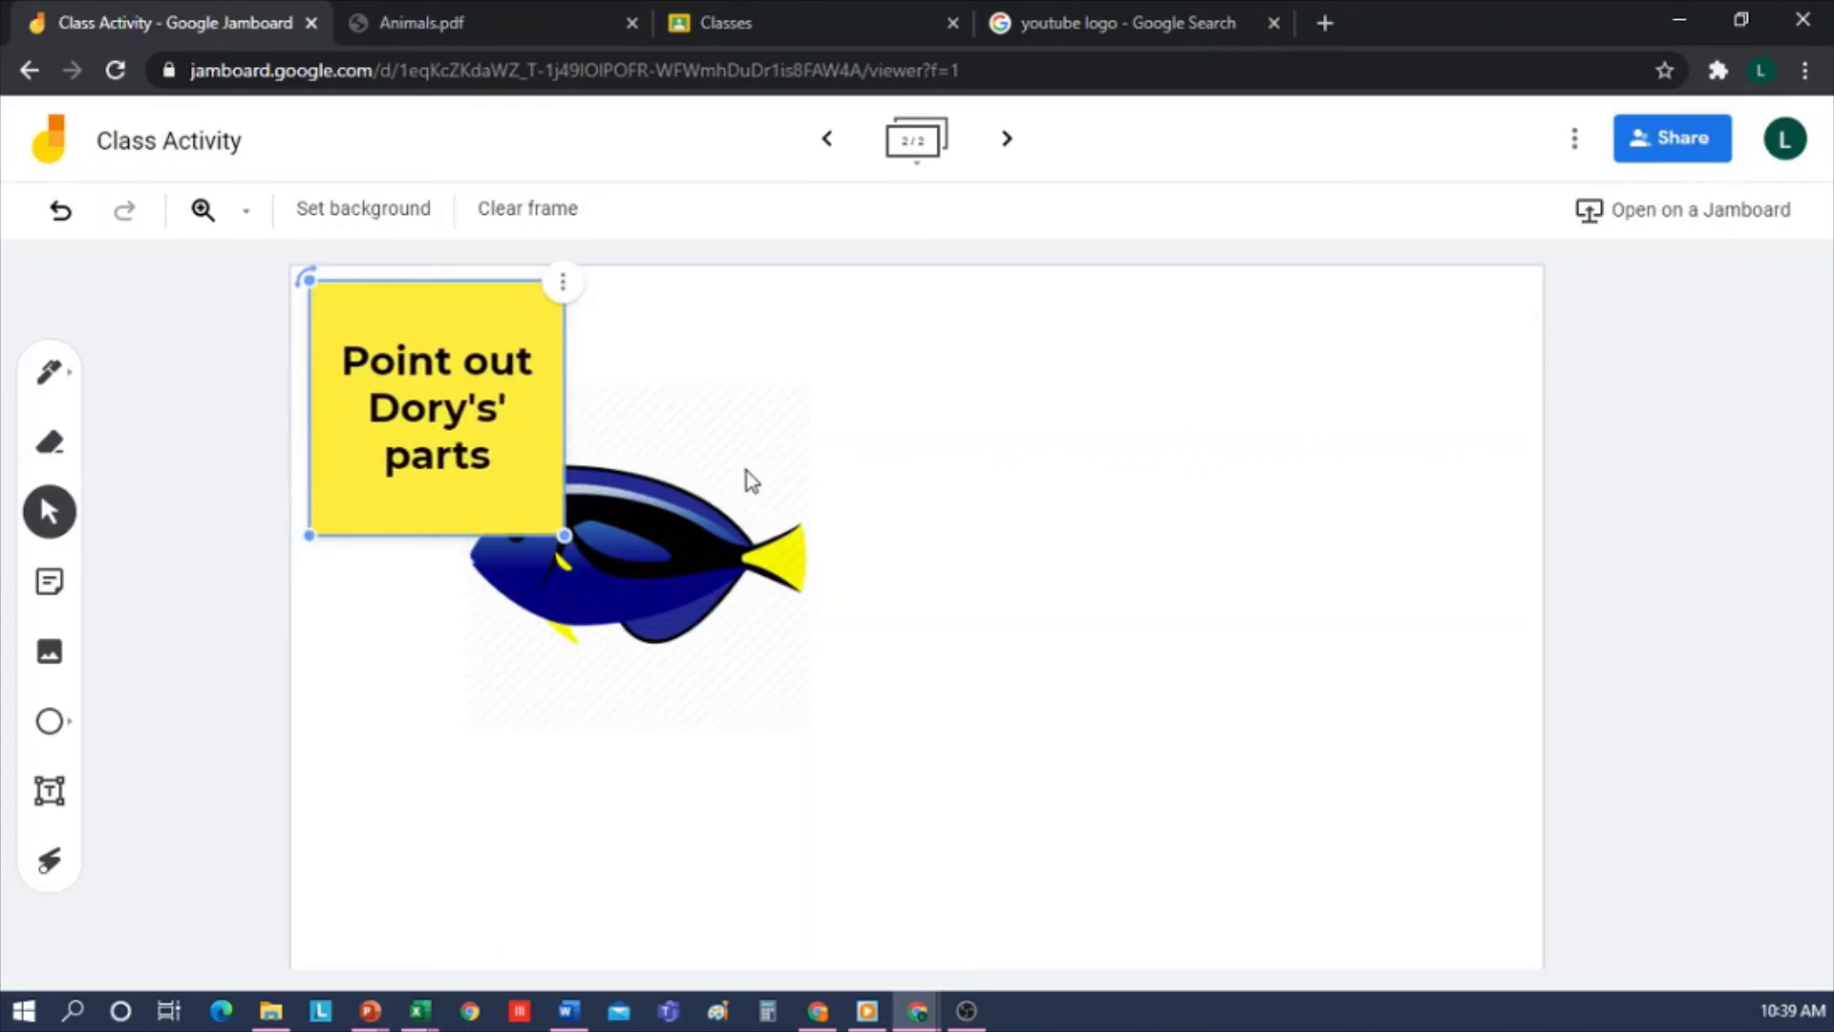
Move the Dory fish beside the note and enlarge it.
drag(667, 548, 1015, 673)
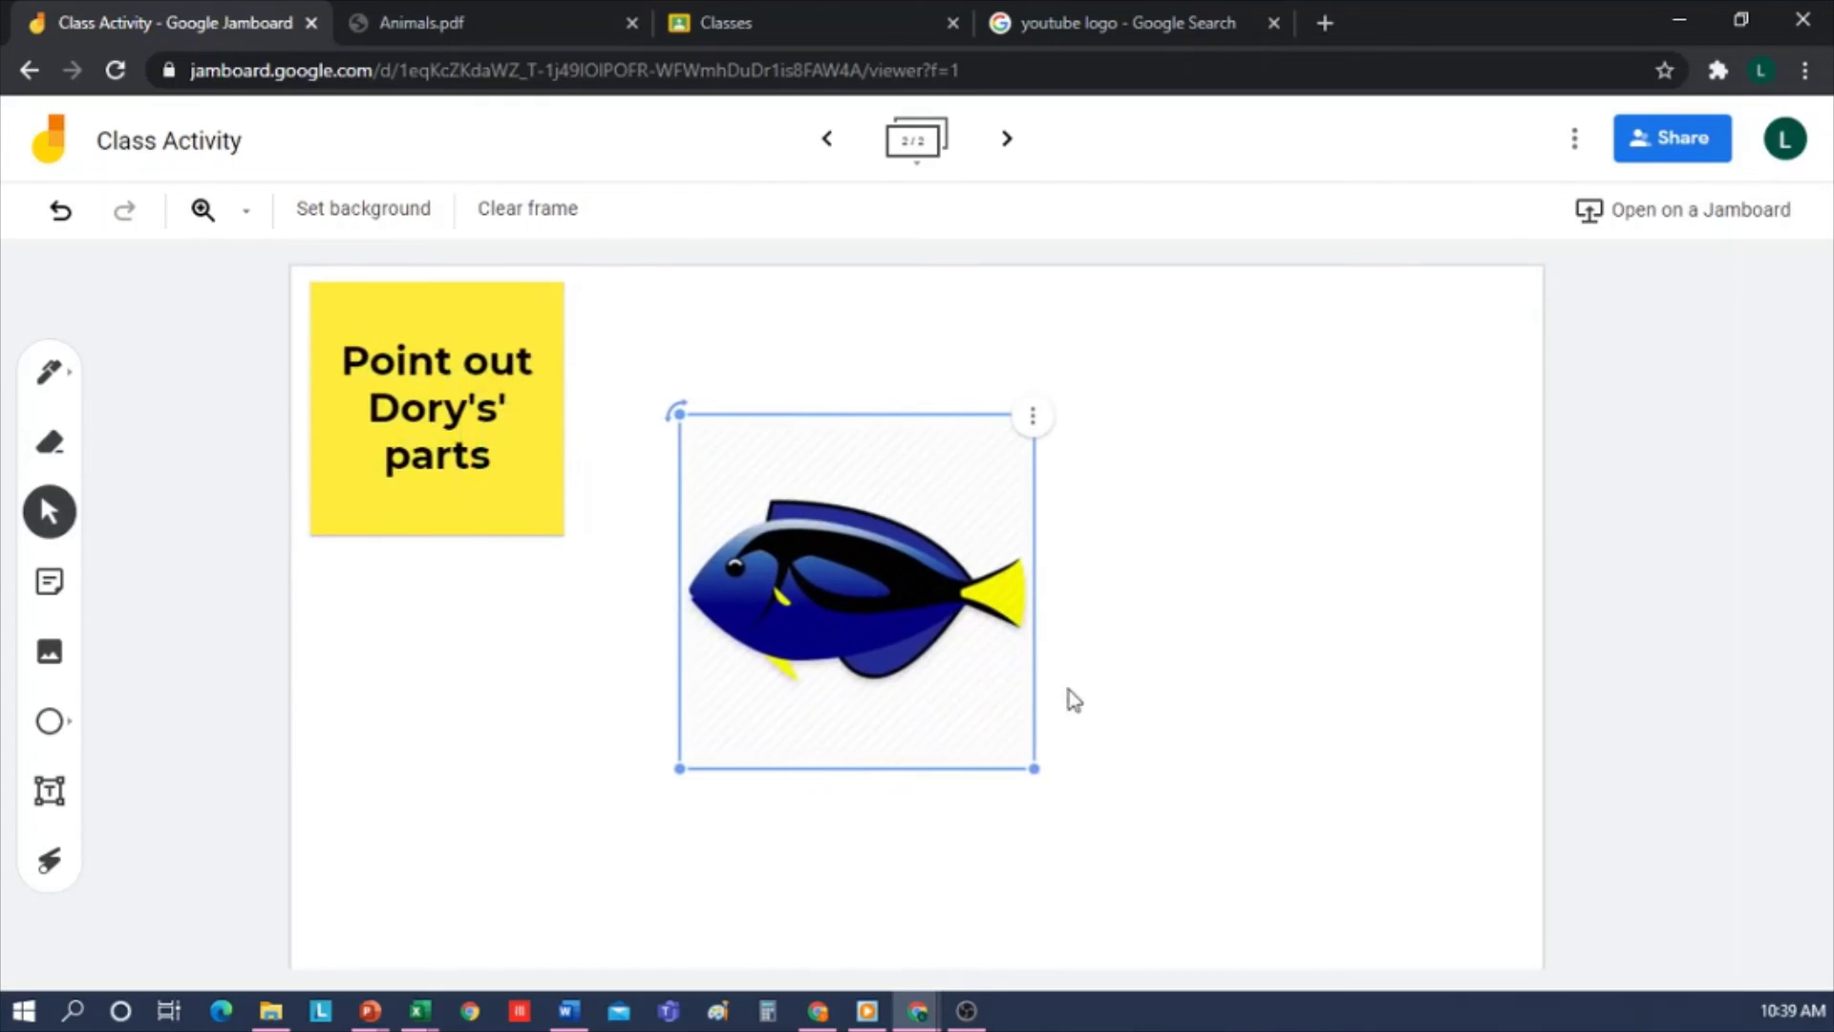
drag(1033, 772, 1335, 958)
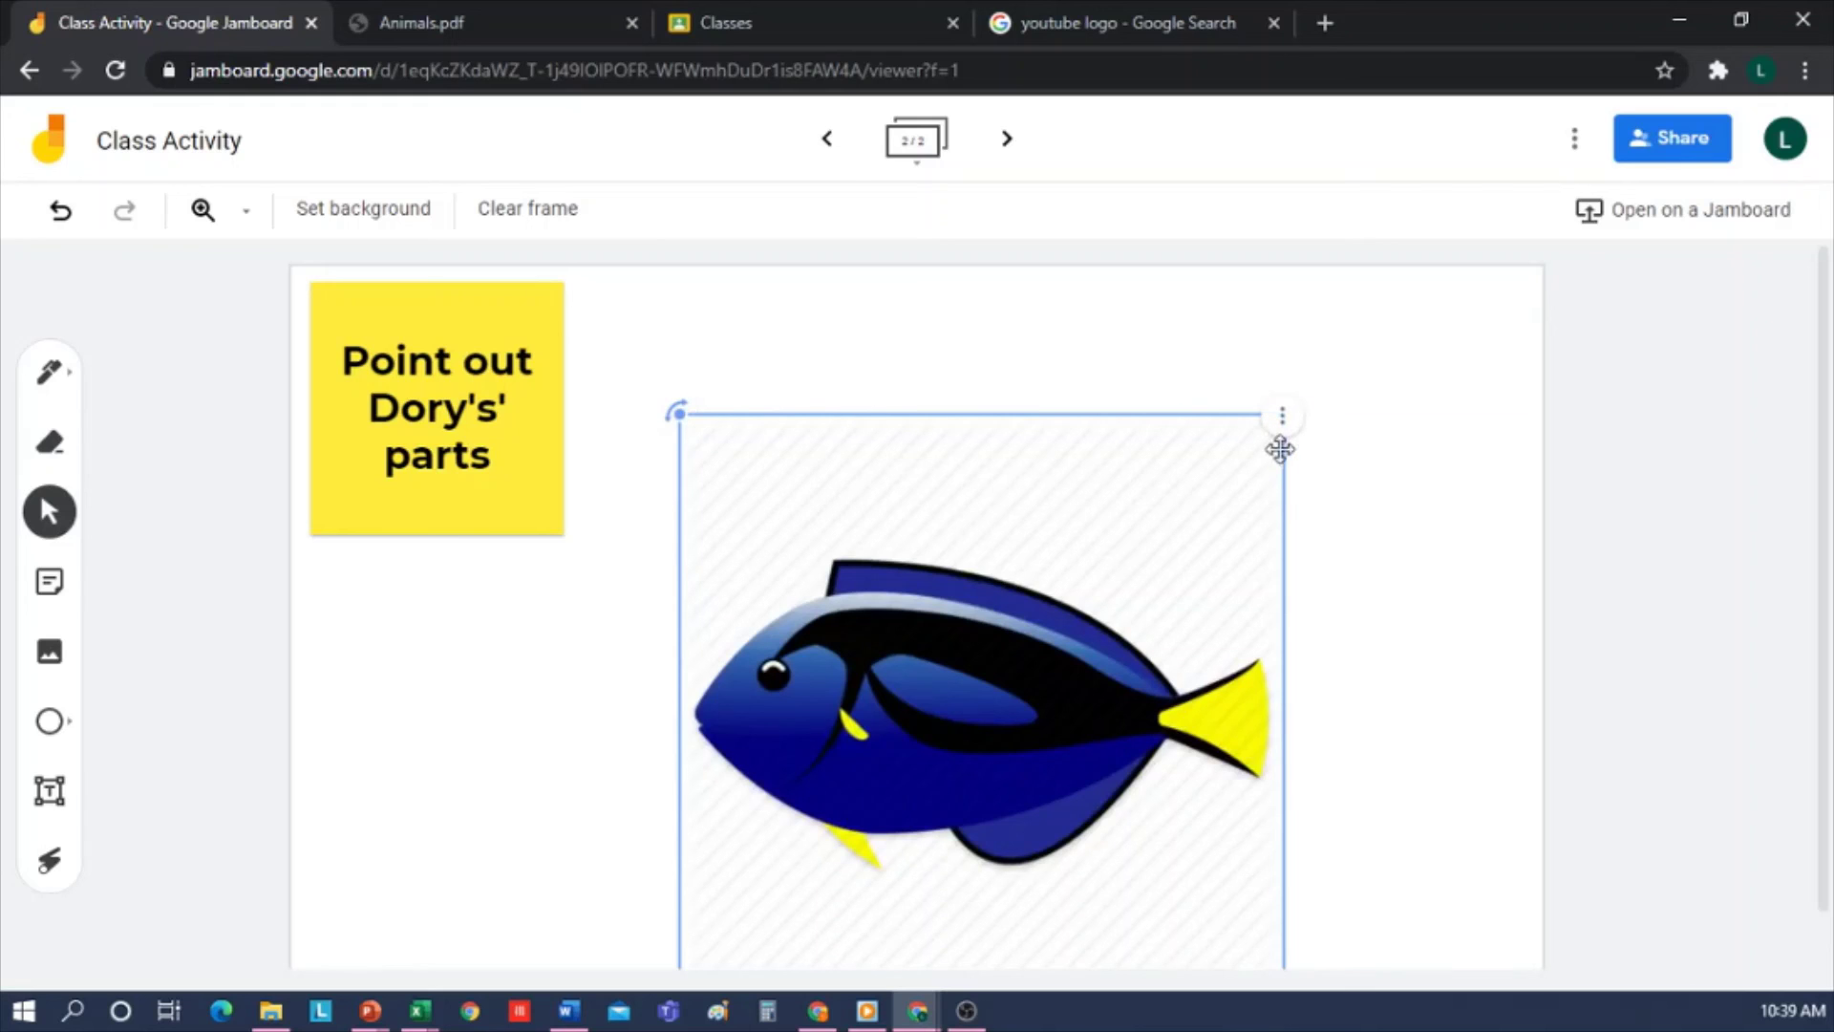
drag(1210, 493, 1144, 372)
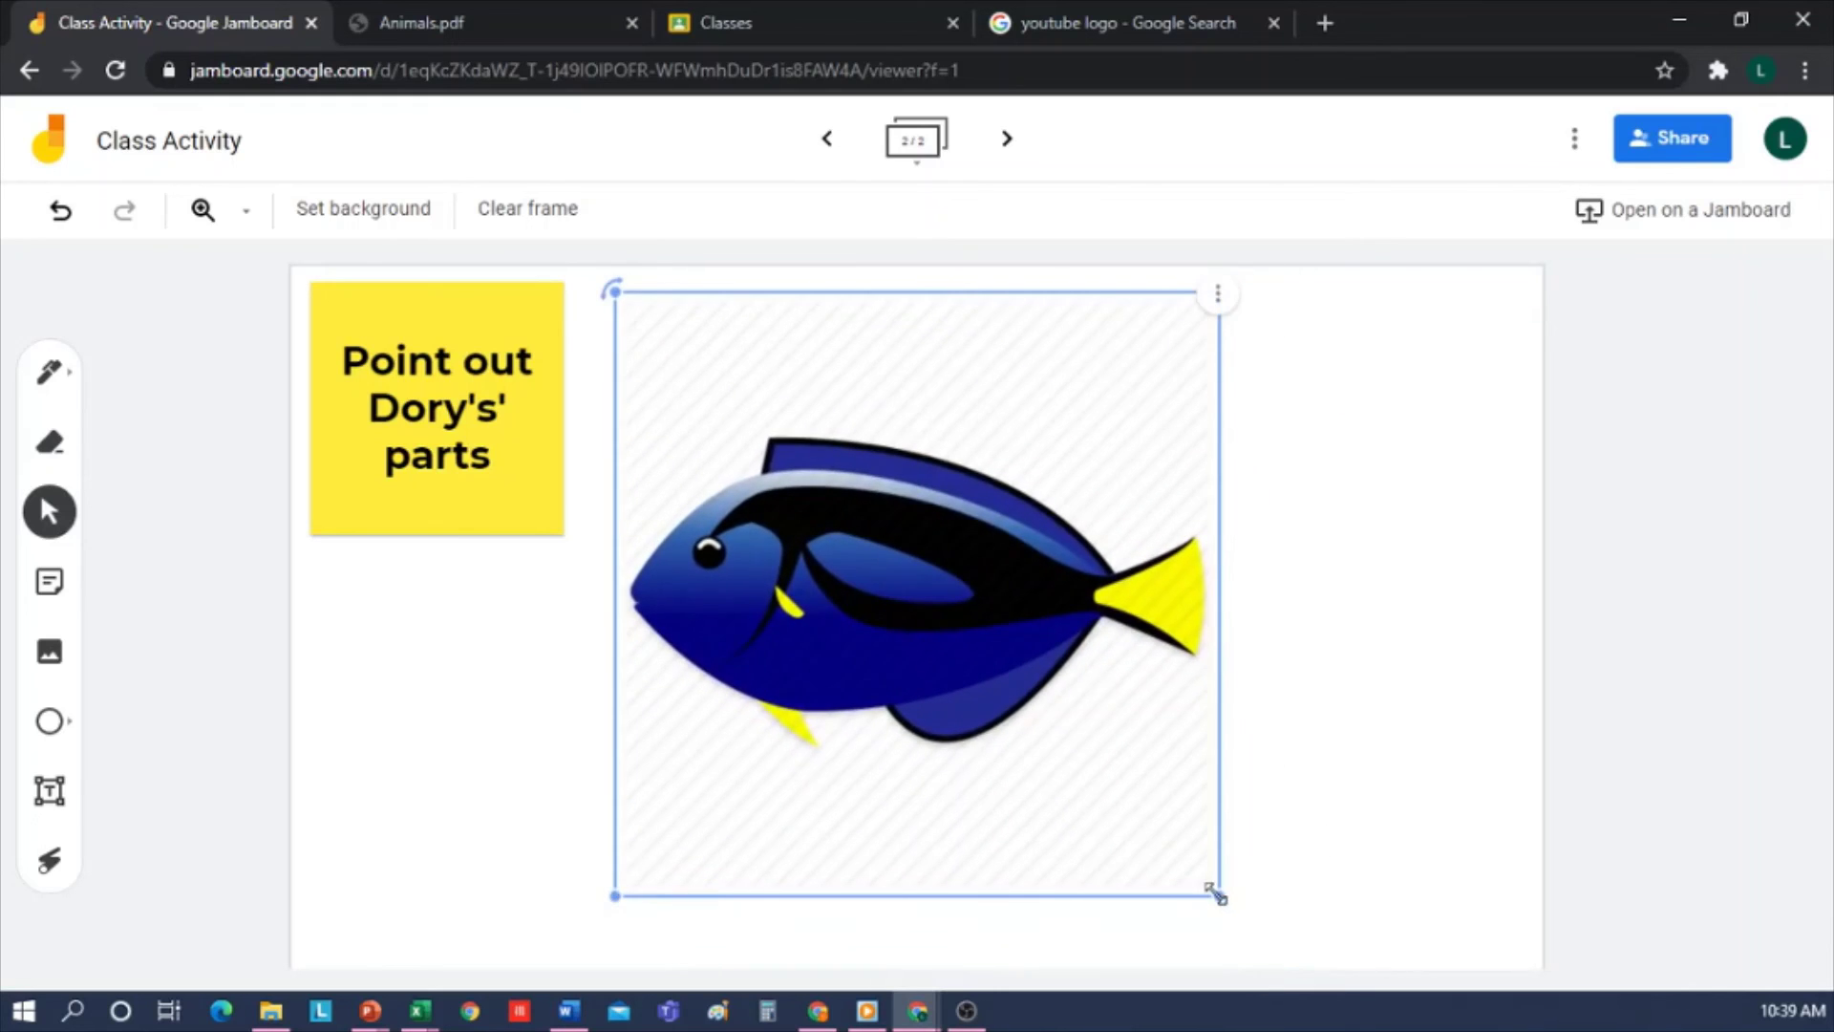
drag(1215, 893, 1318, 974)
click(1496, 677)
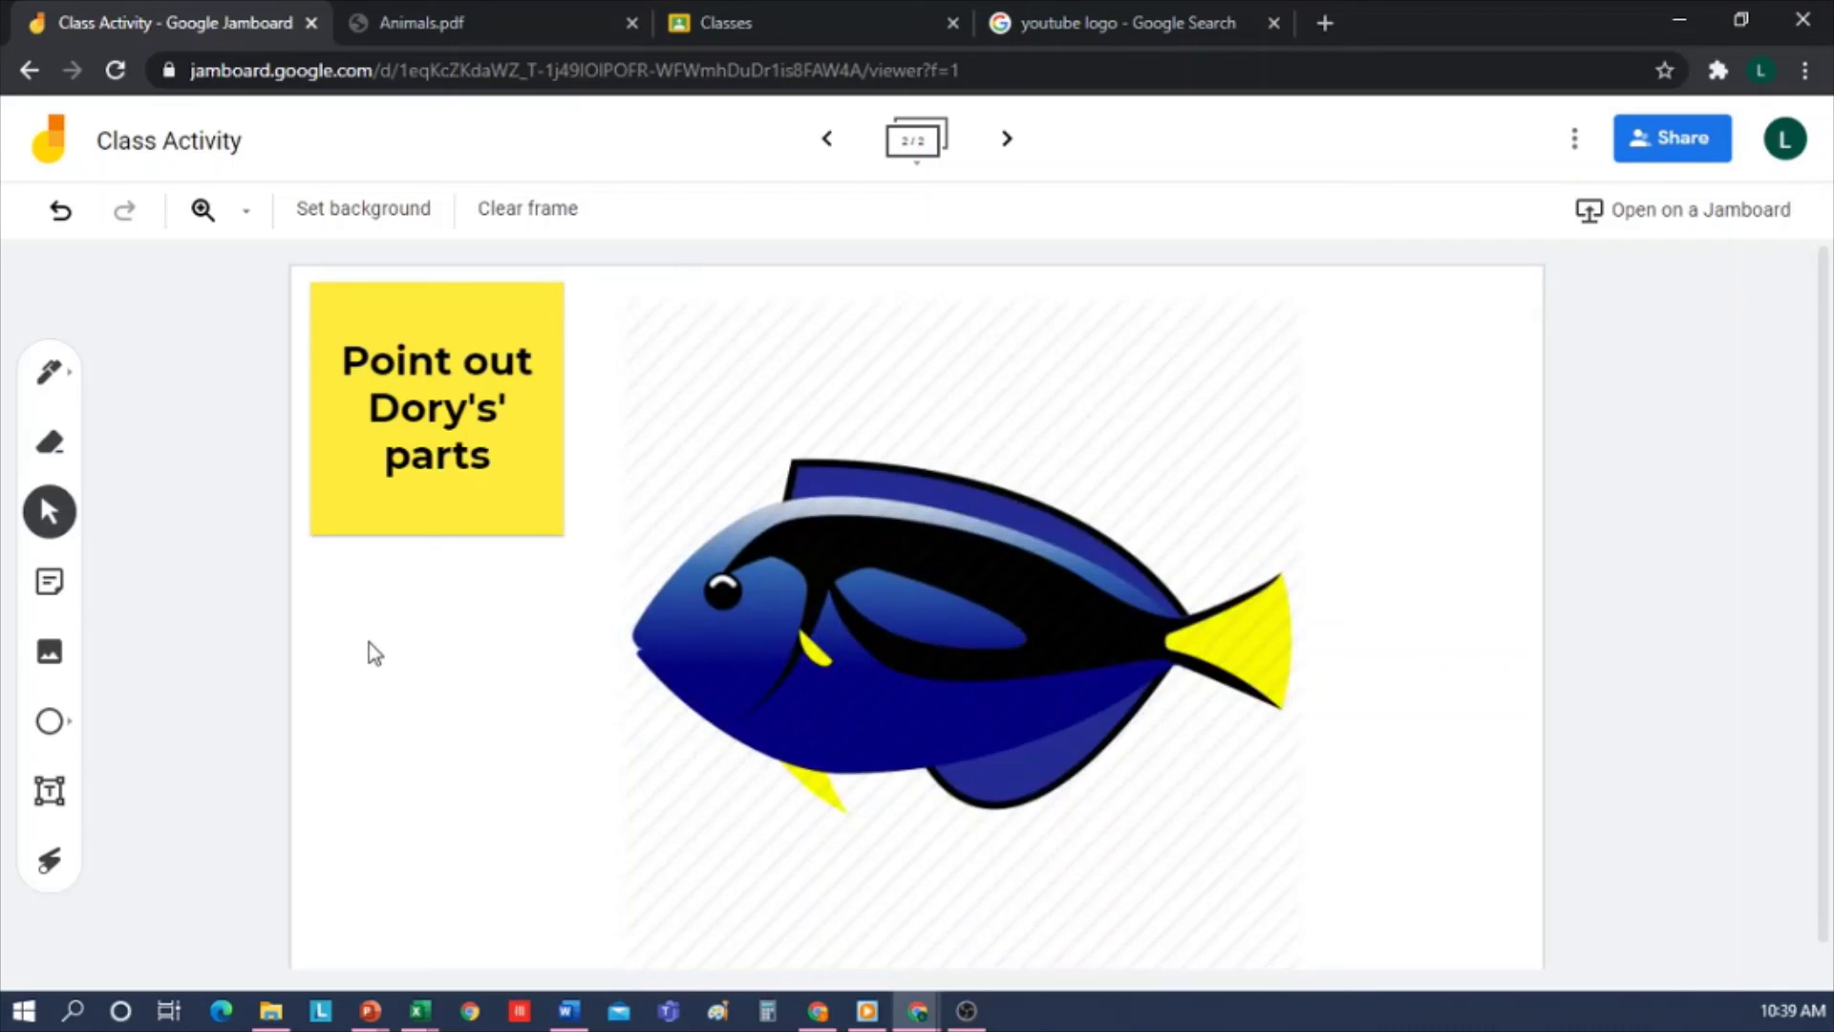
Close the YouTube logo search tab and create a new Assignment in 3° B - Biology classwork.
click(888, 26)
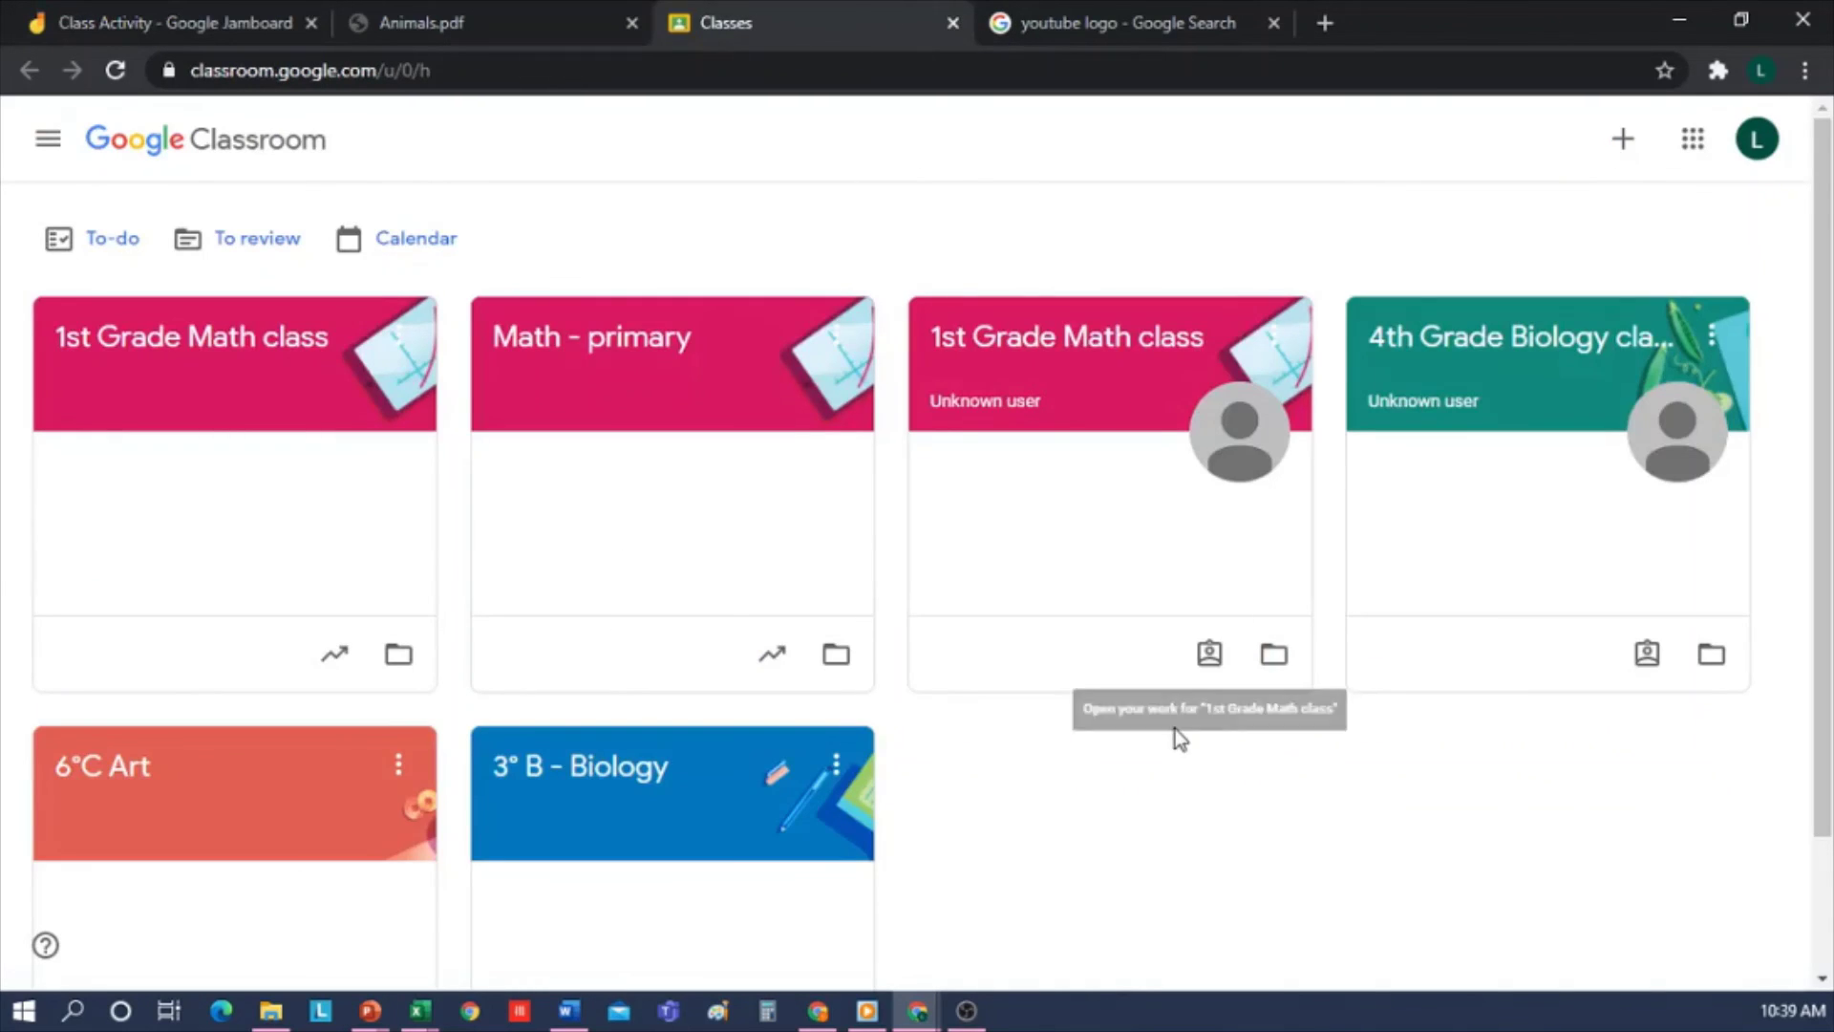
click(1274, 22)
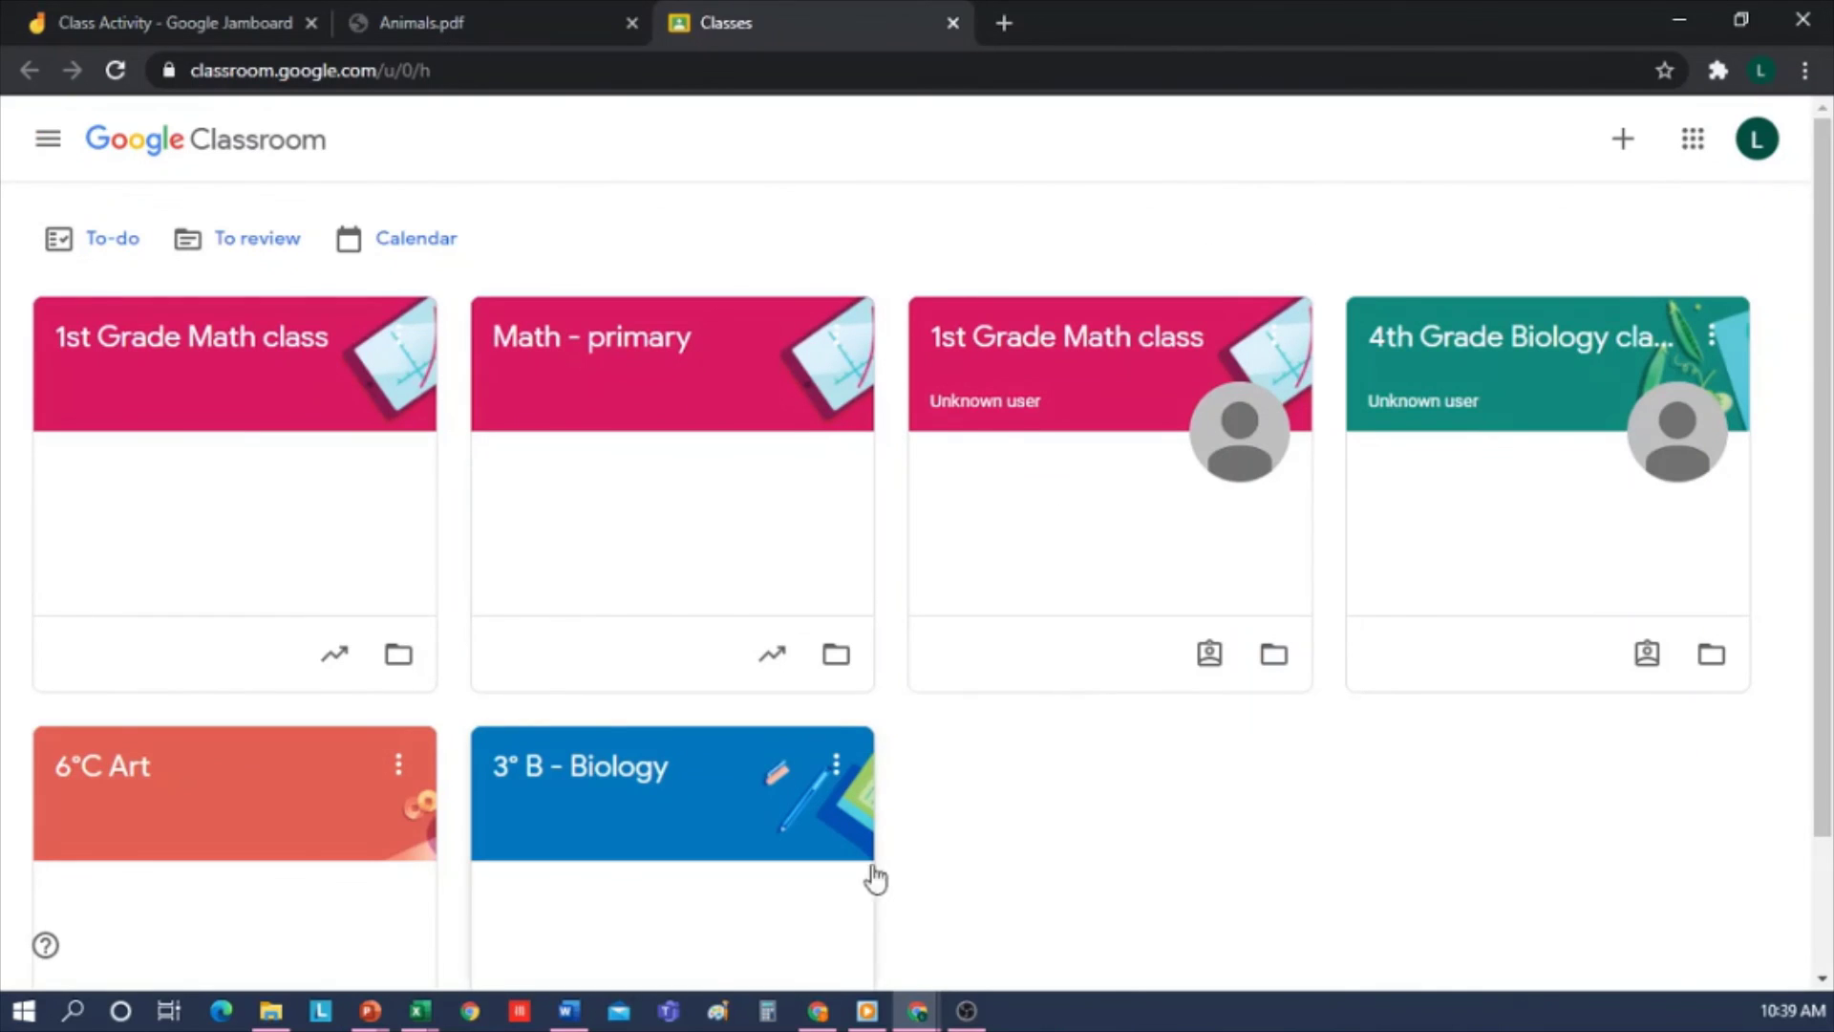
scroll(970, 783, down, 2)
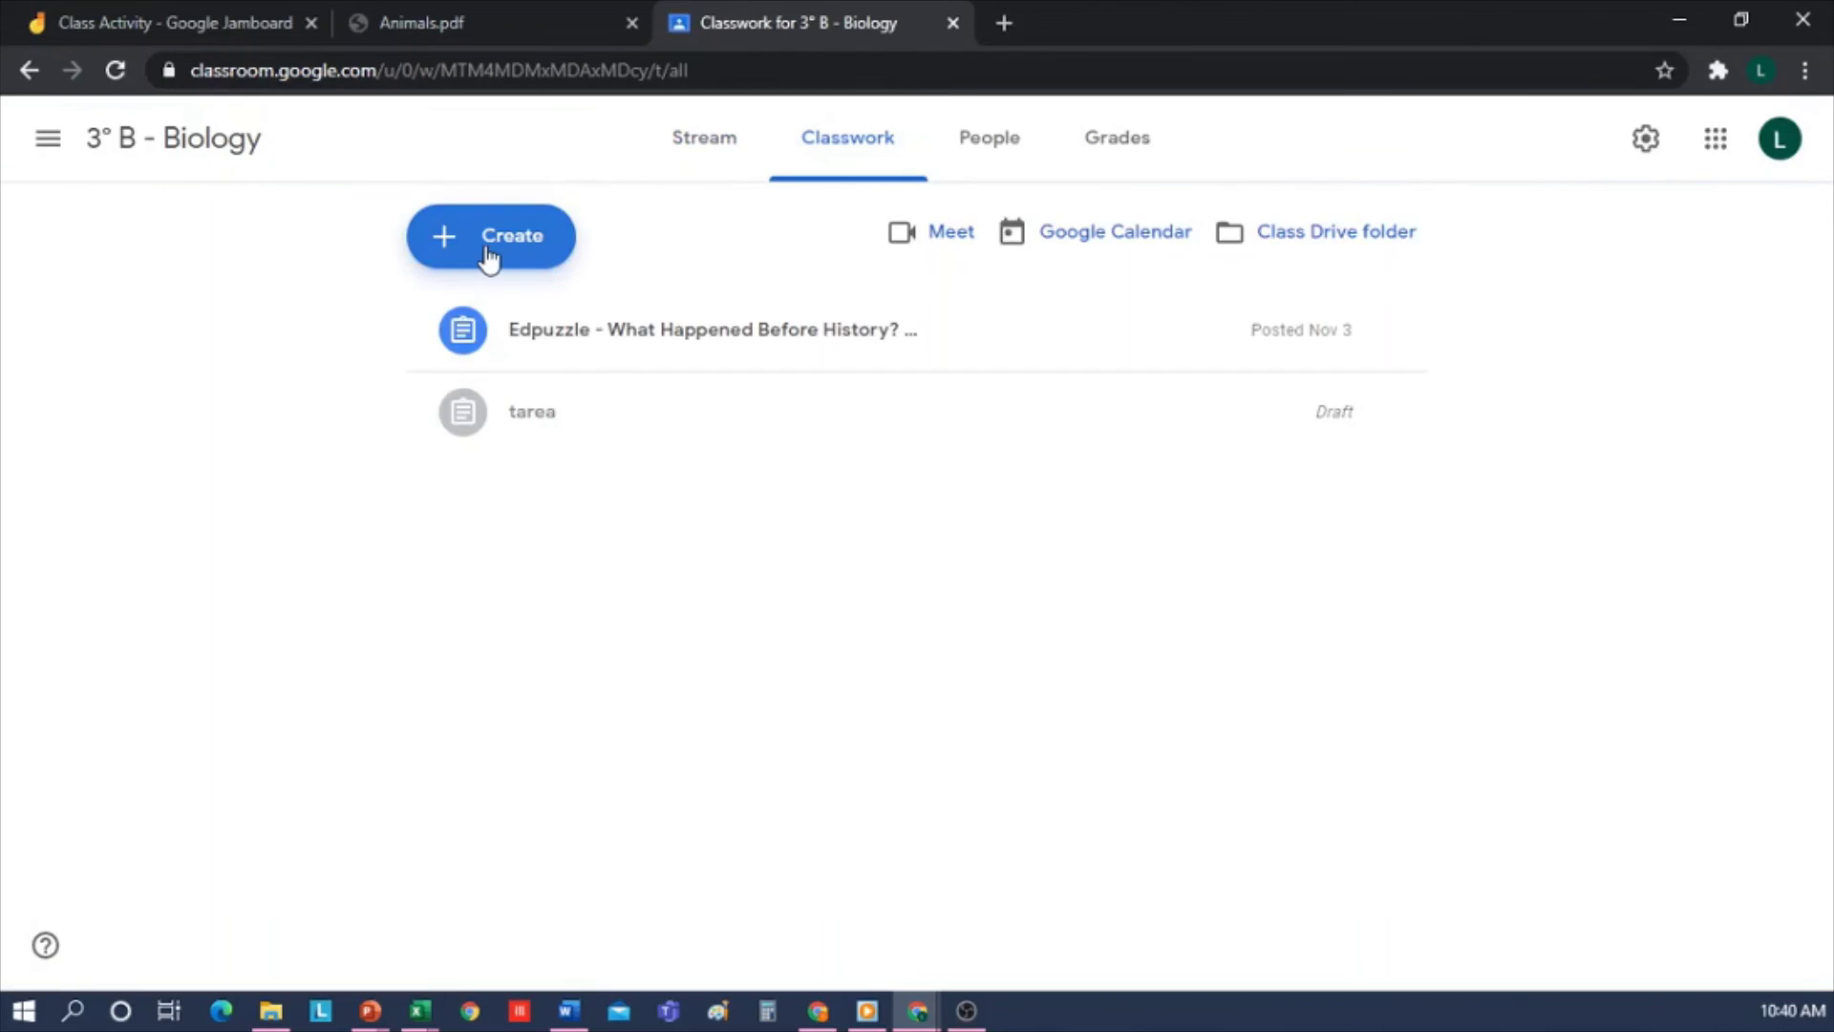
click(488, 256)
click(541, 321)
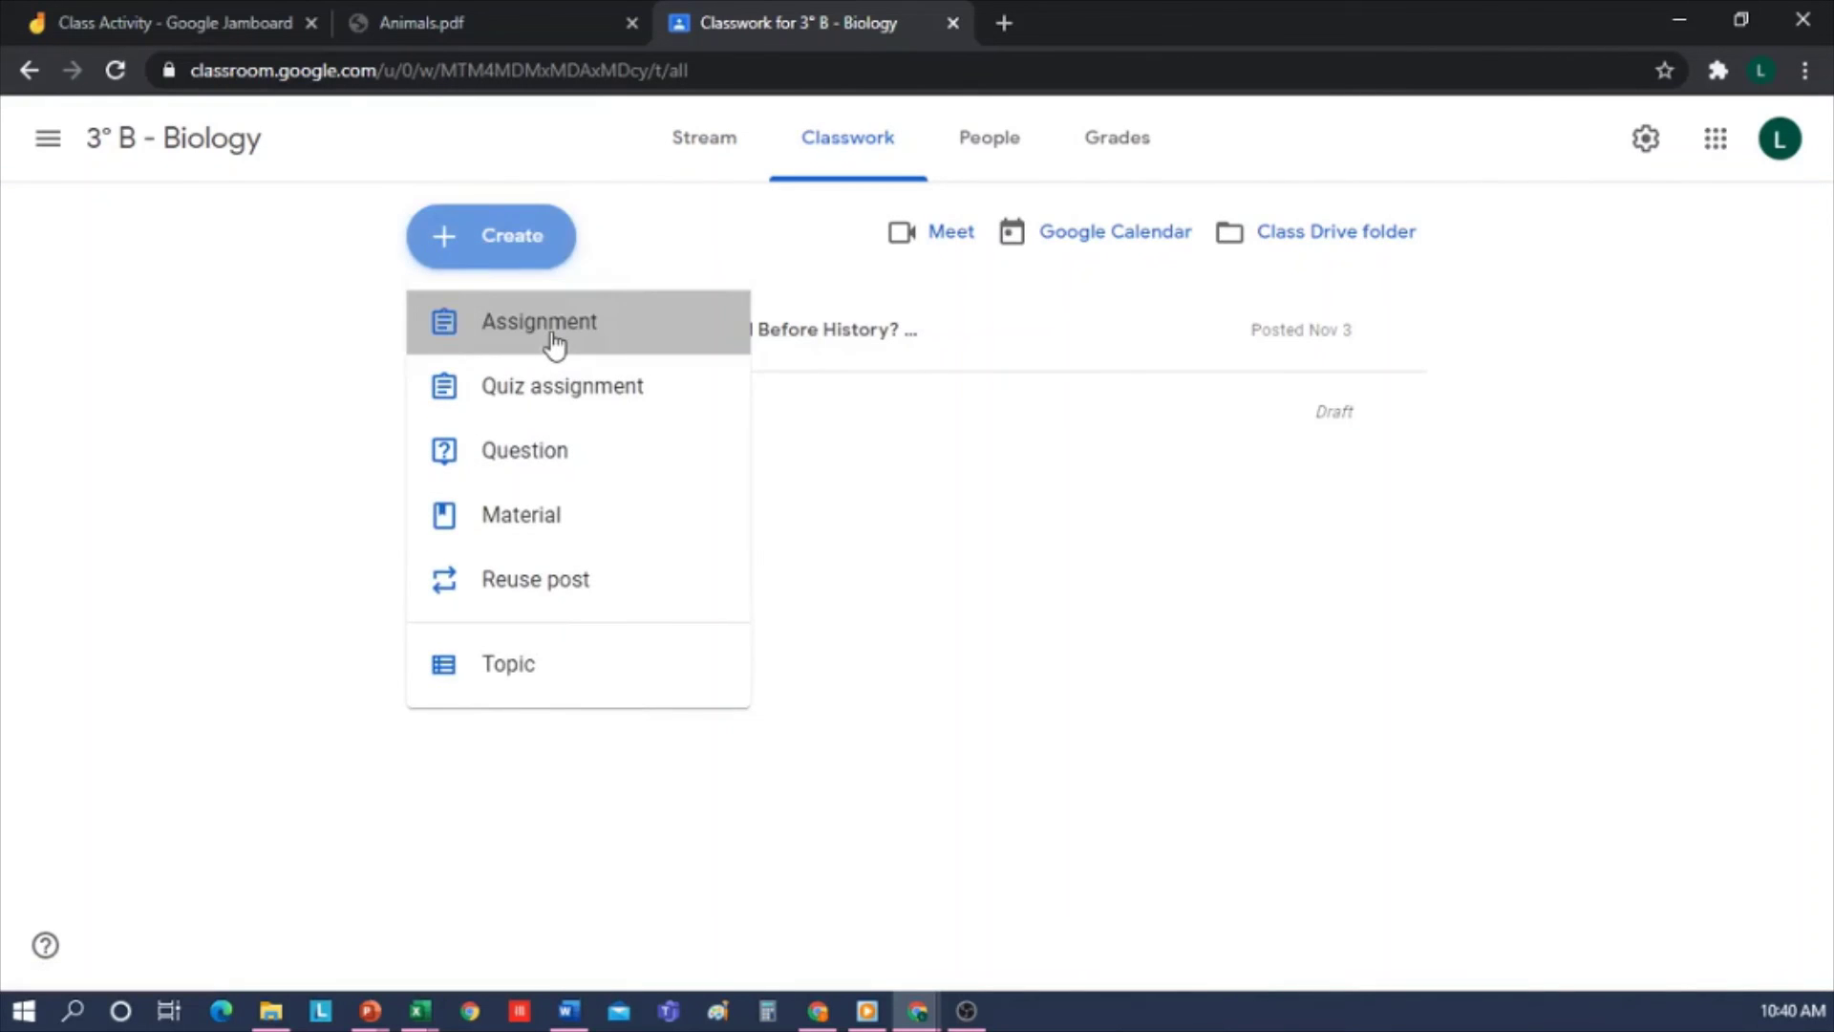
Title the assignment 'Parts of the fish' and paste instructions about helping Dory, ending with a period.
text(P)
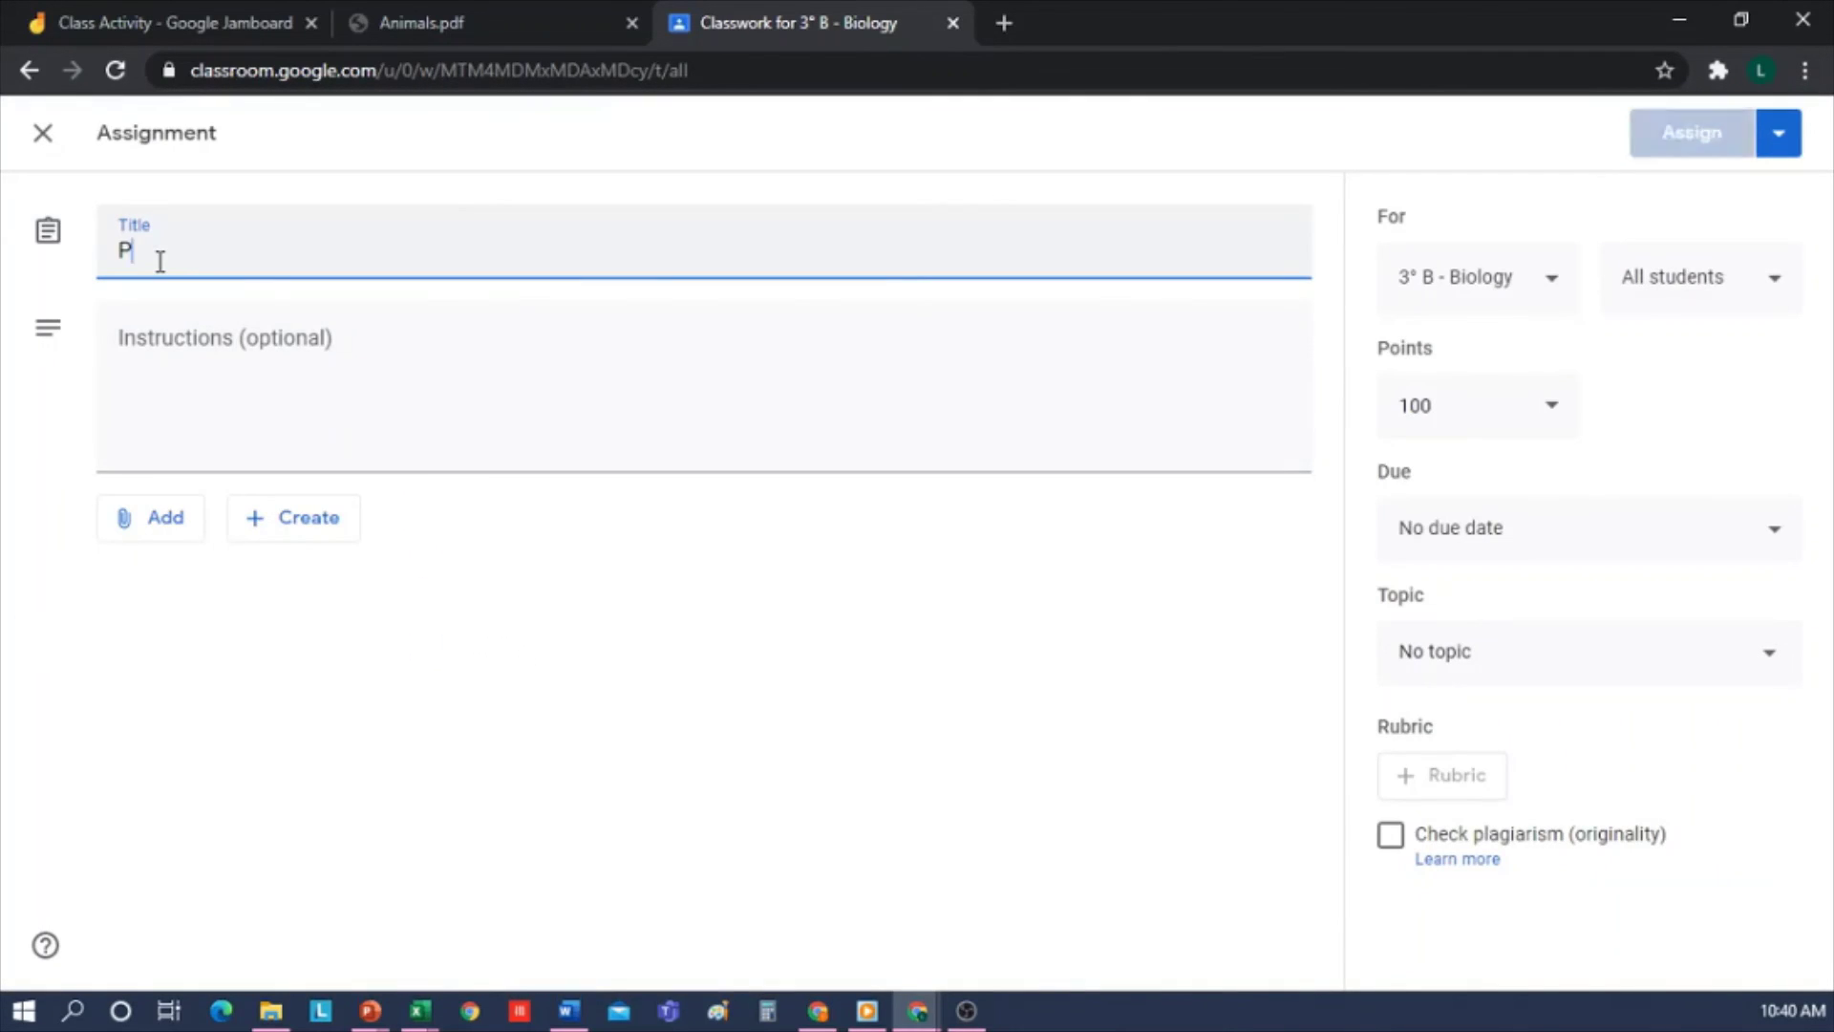
text(arts of the fish)
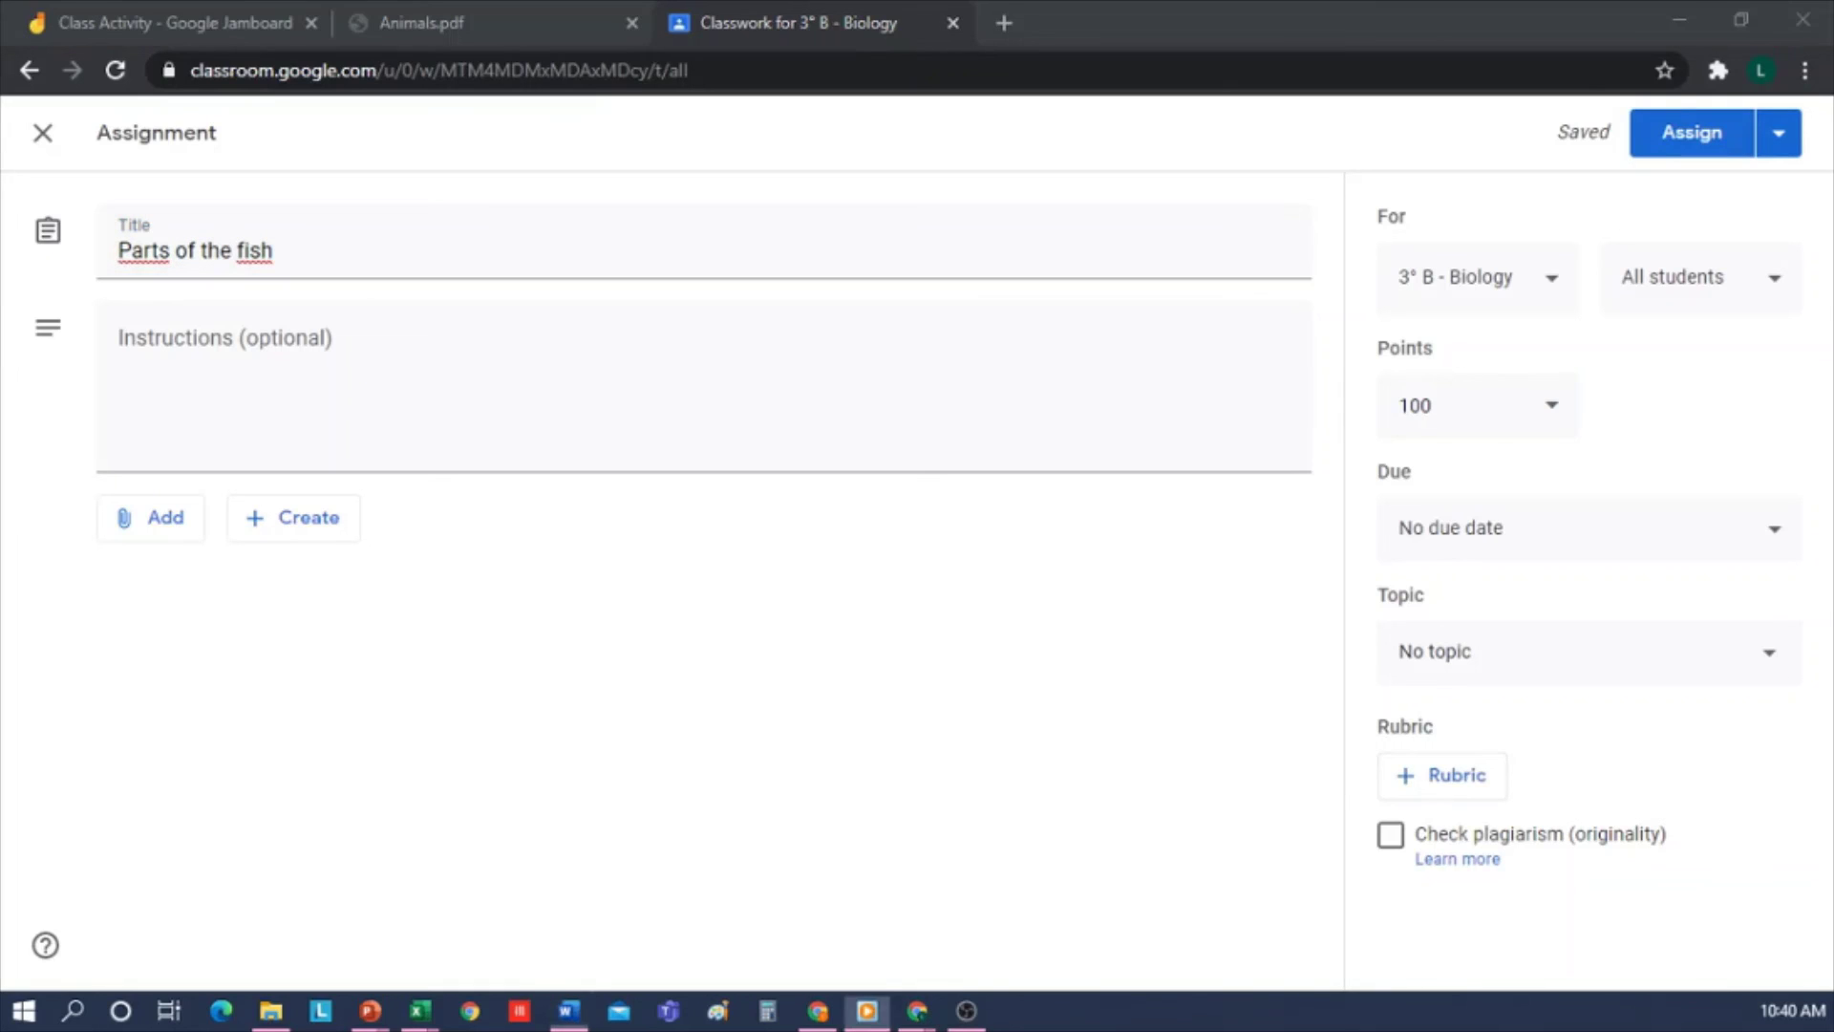
click(213, 409)
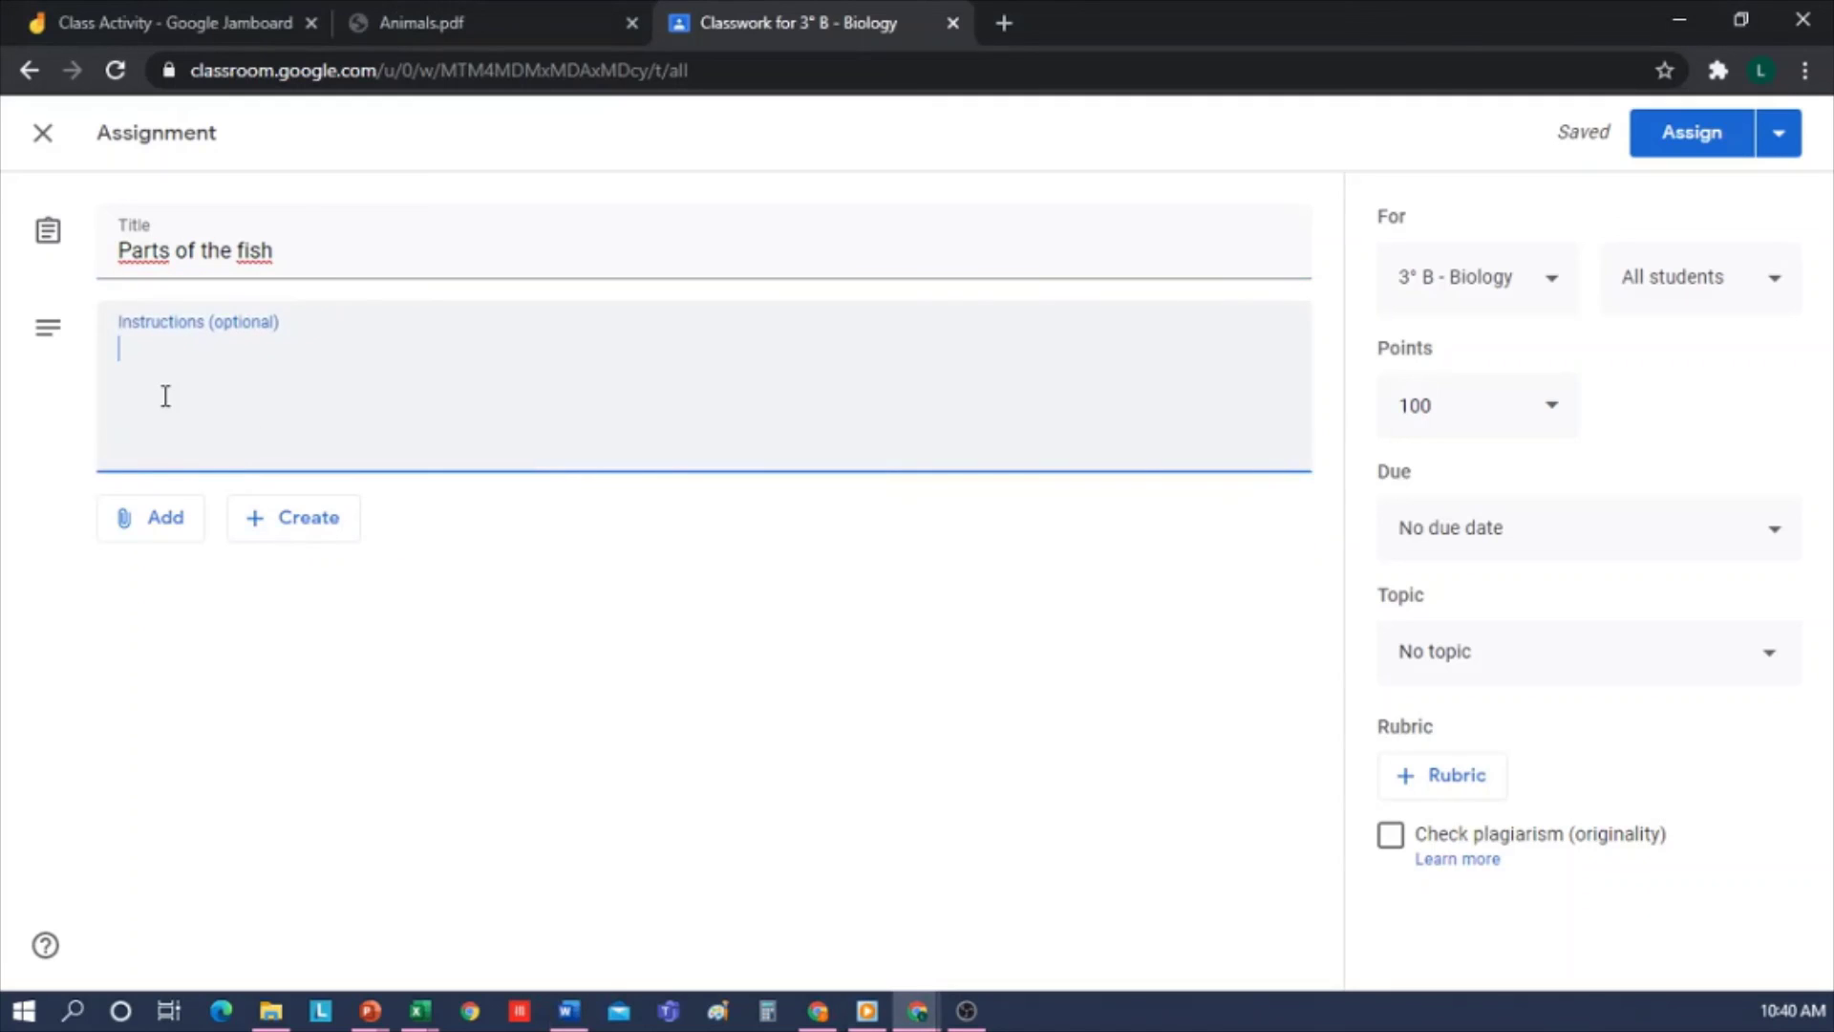
text(Help Dory to remember the names of her body parts so that she can go to the doctor and tell where it hurts)
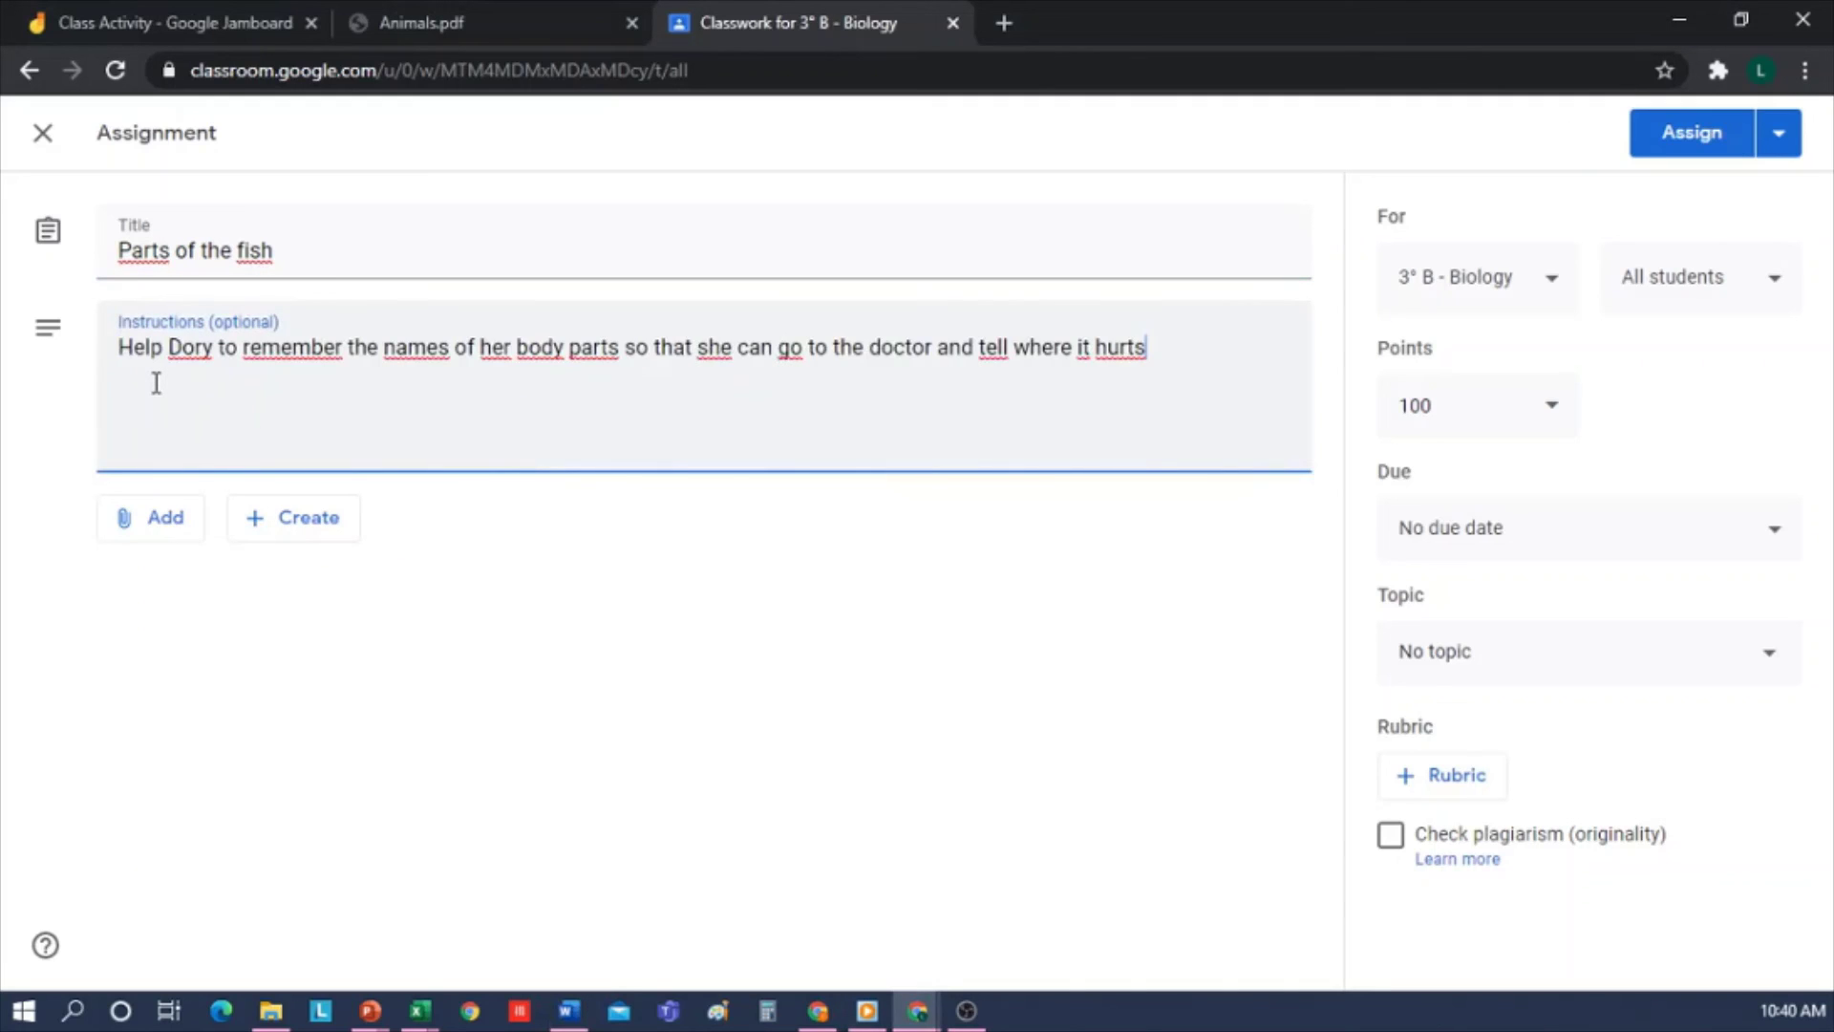
text(.)
click(155, 528)
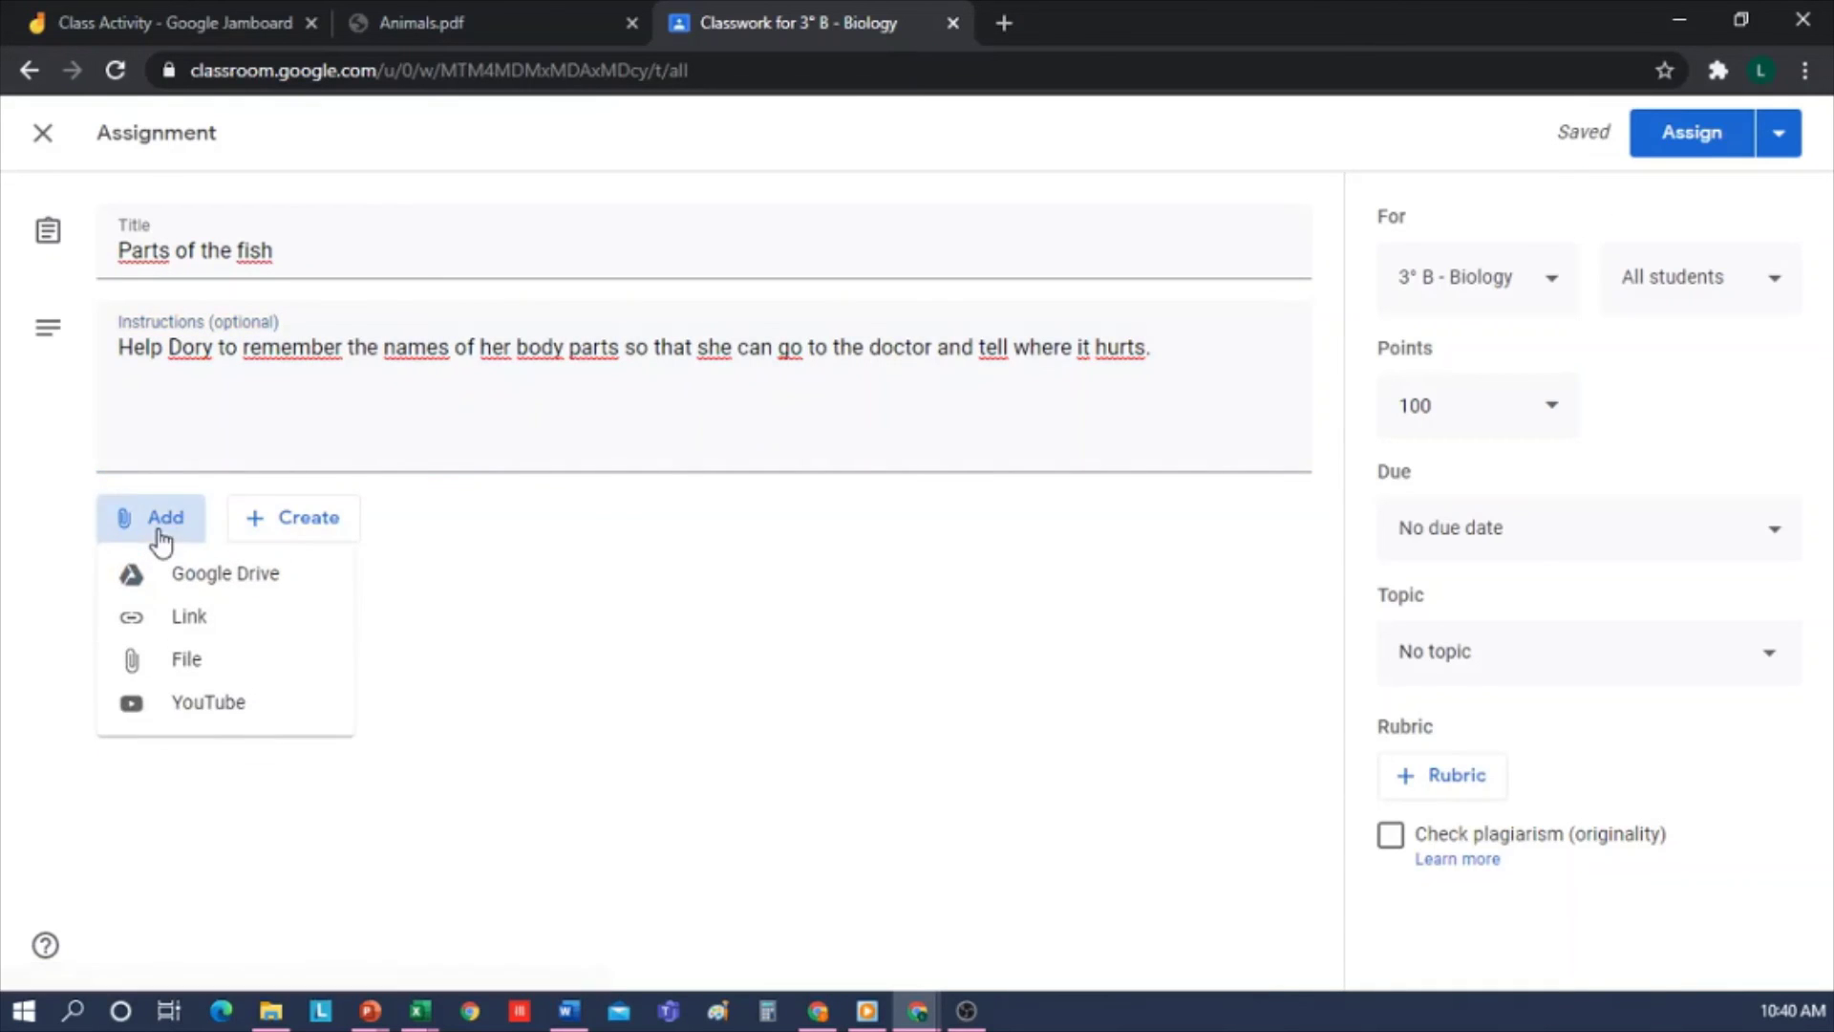
Attach the Class Activity jam from Google Drive, making a copy for each student.
click(187, 581)
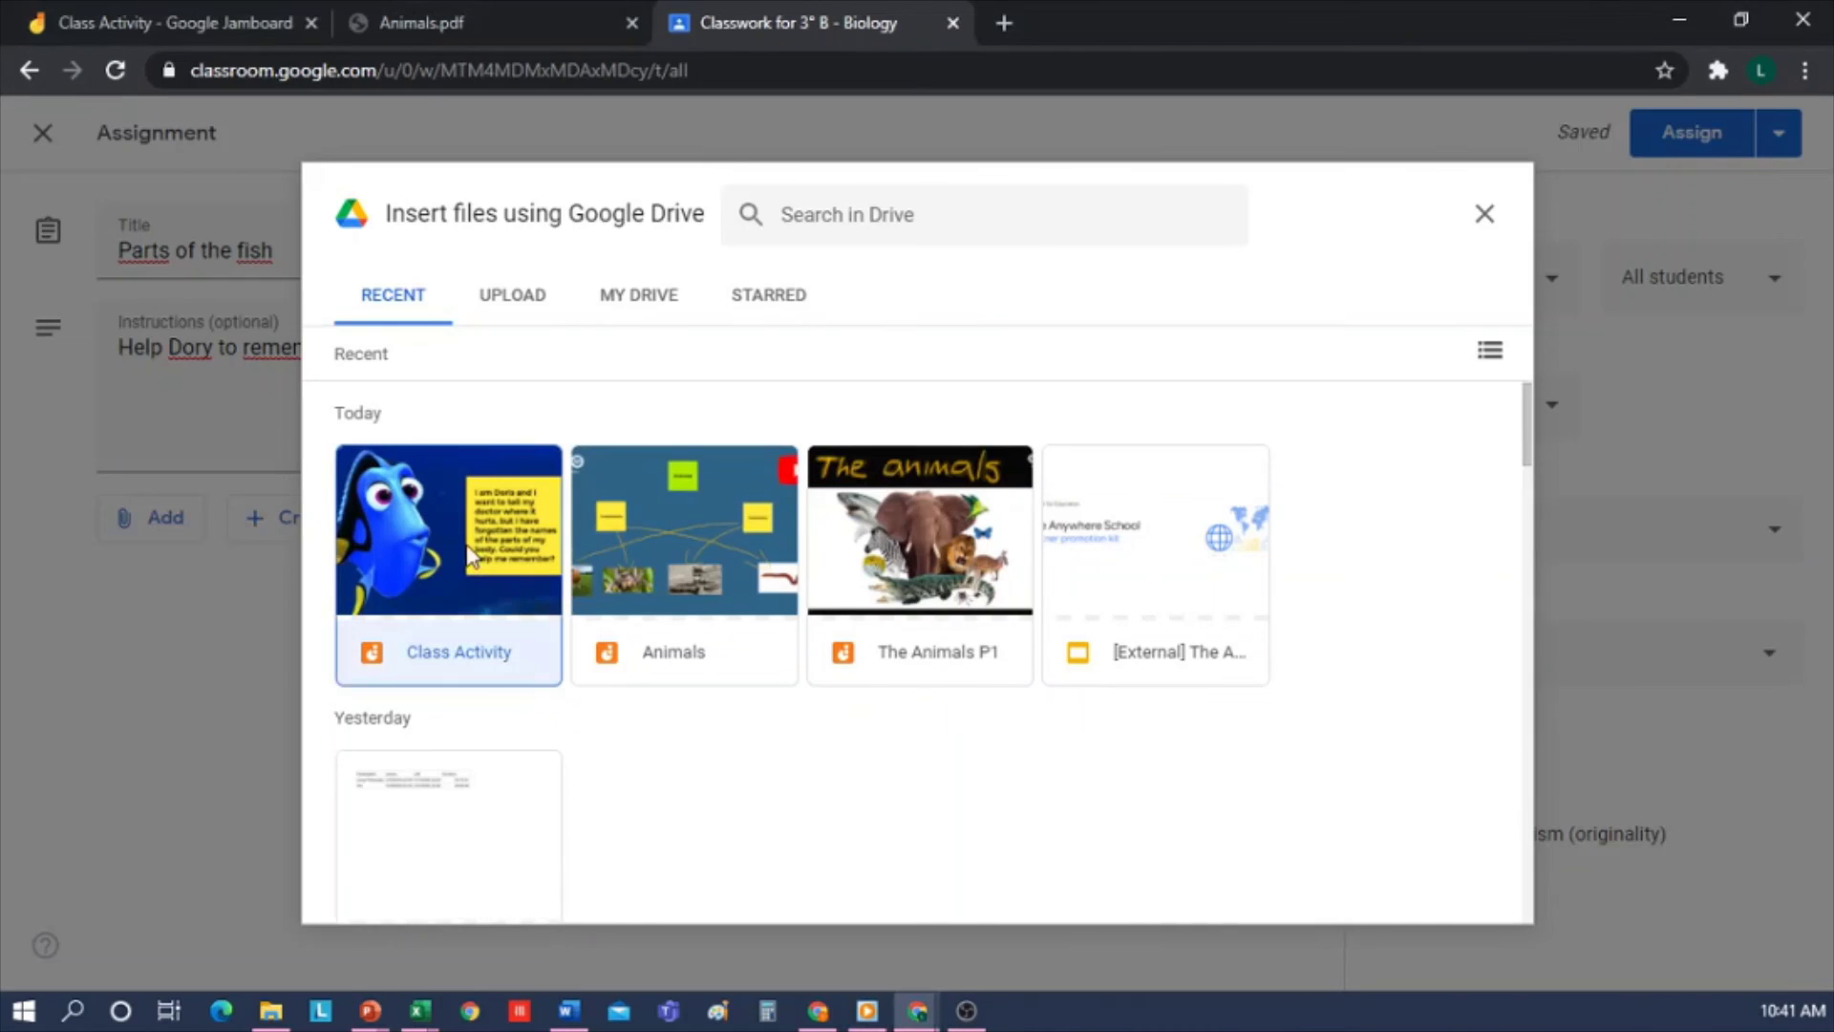
click(468, 554)
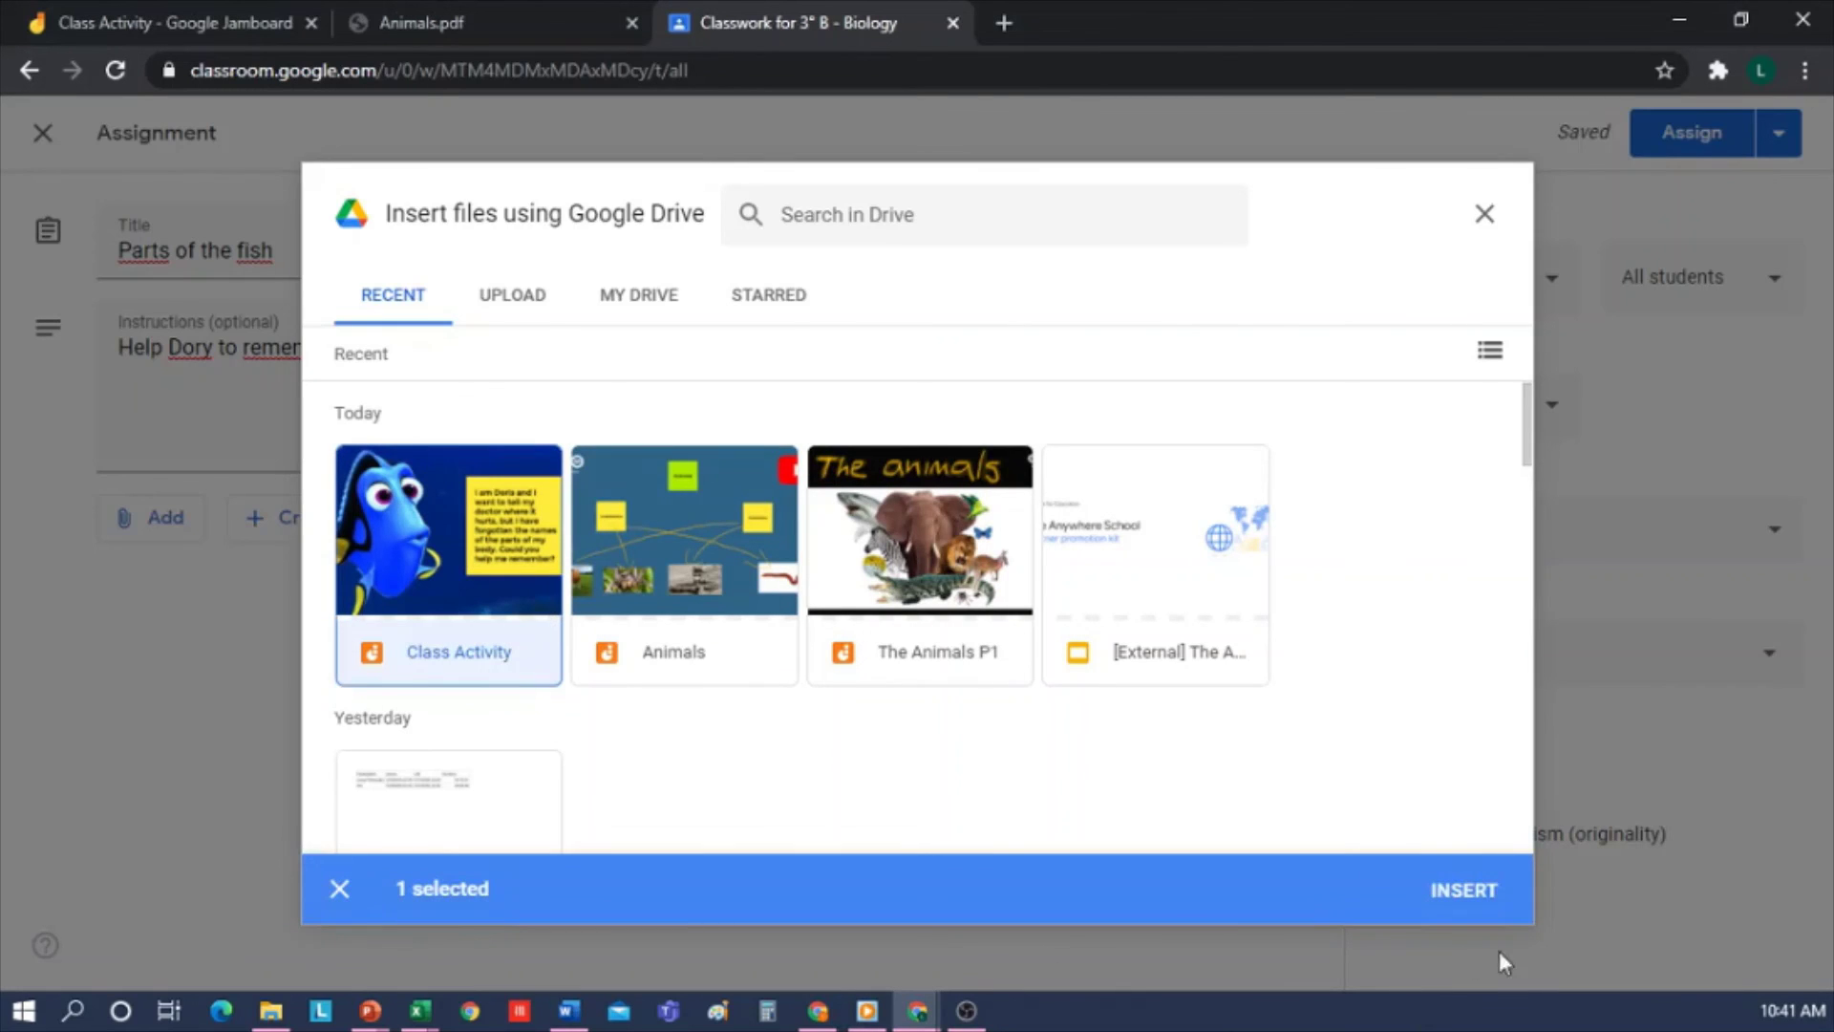
click(1461, 906)
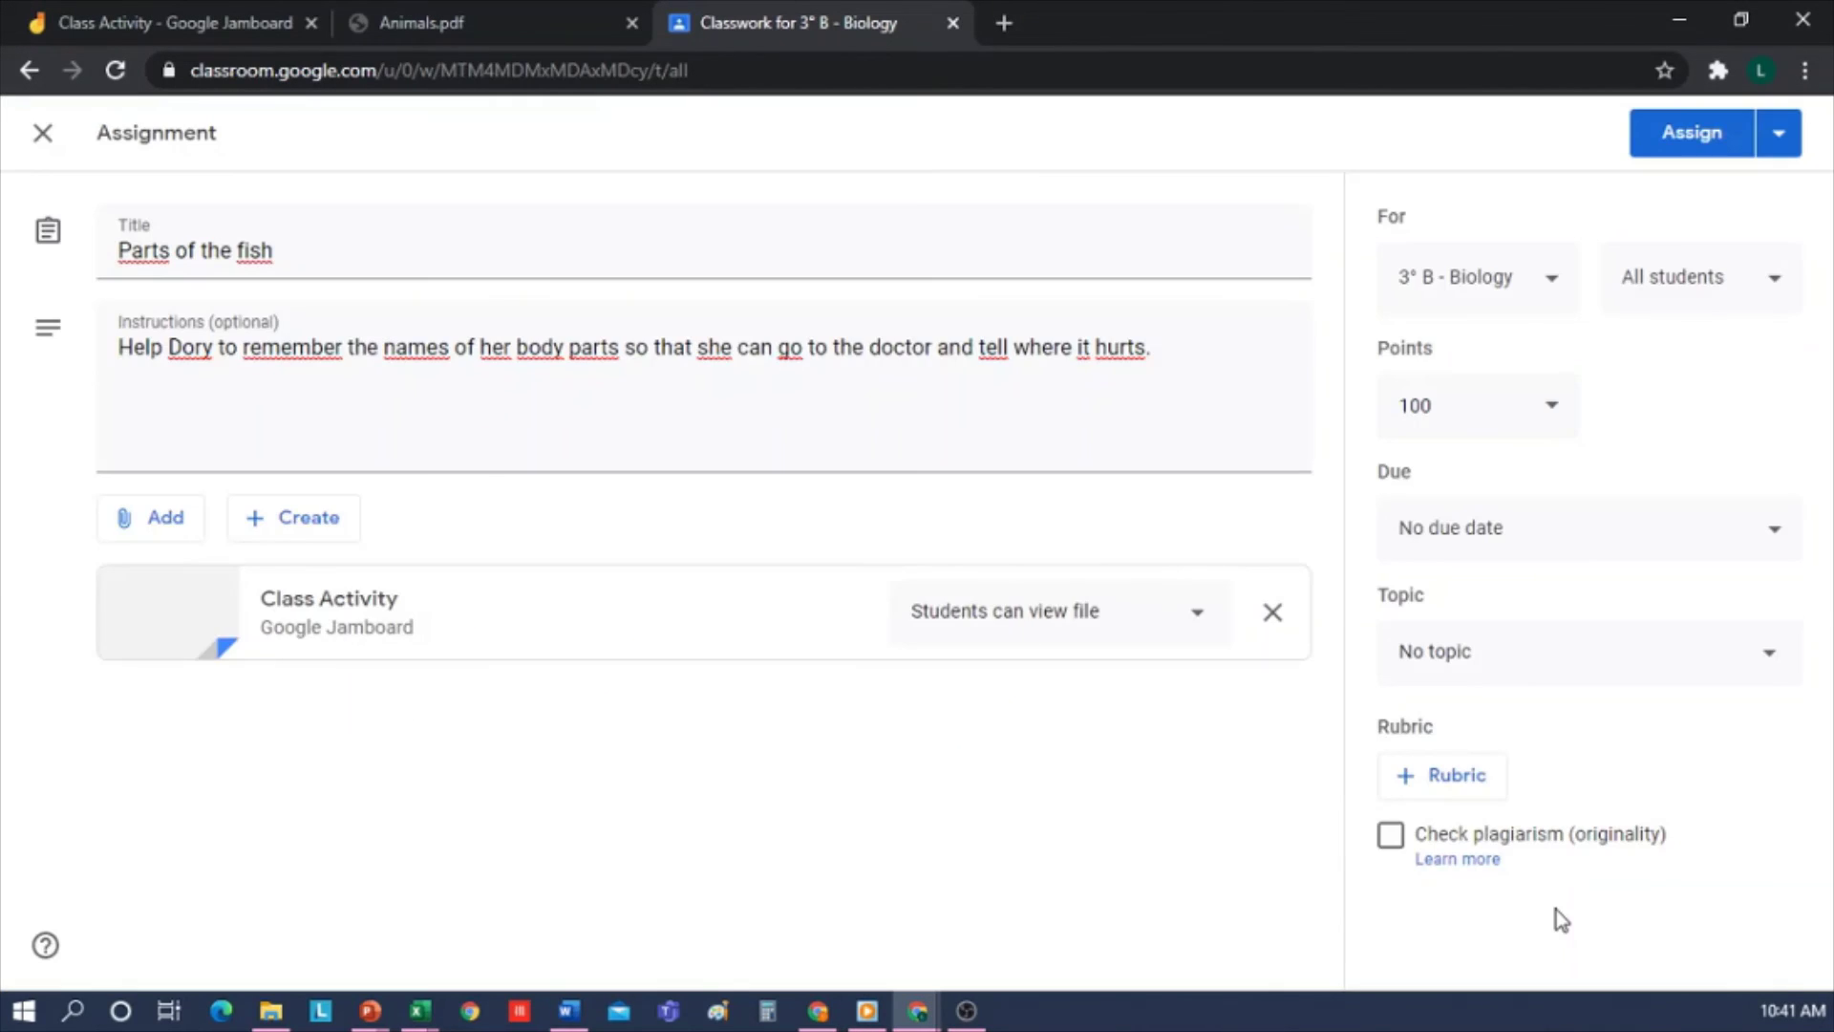
click(1202, 614)
click(972, 764)
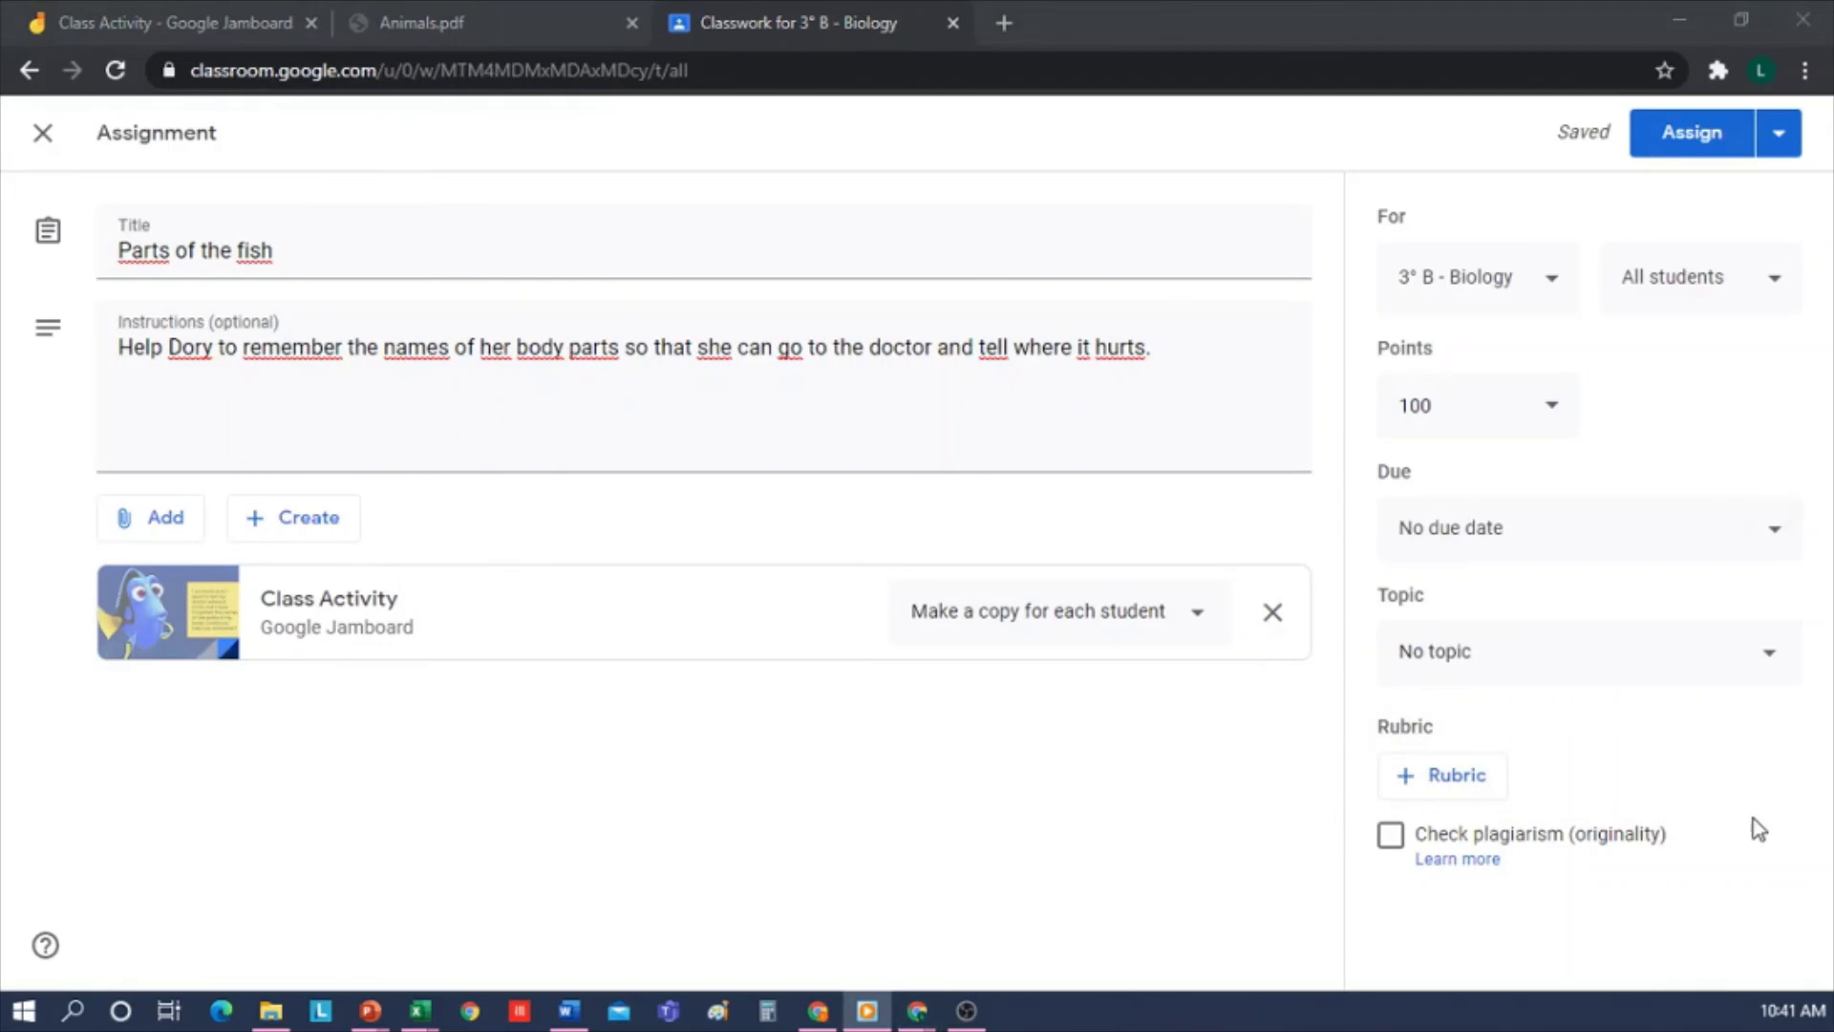
Set the due date to Dec 5, 2020 with no time, then assign it.
click(1551, 532)
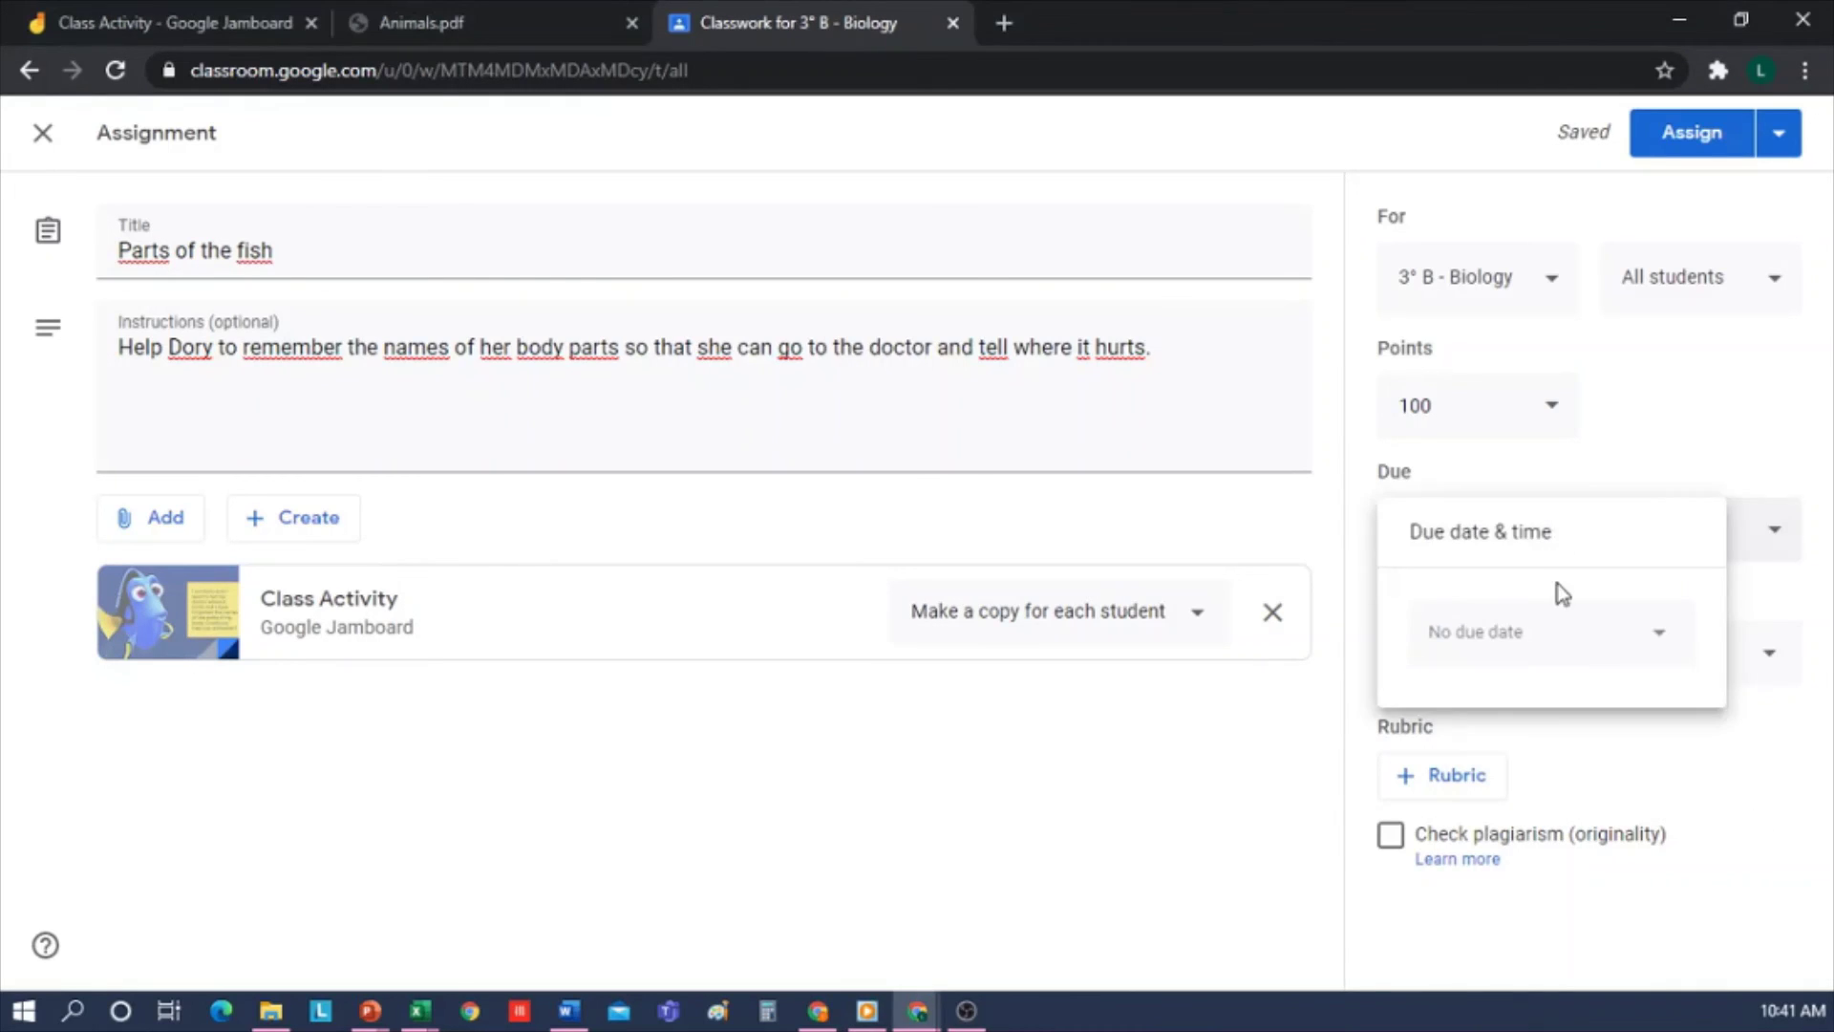
click(1660, 633)
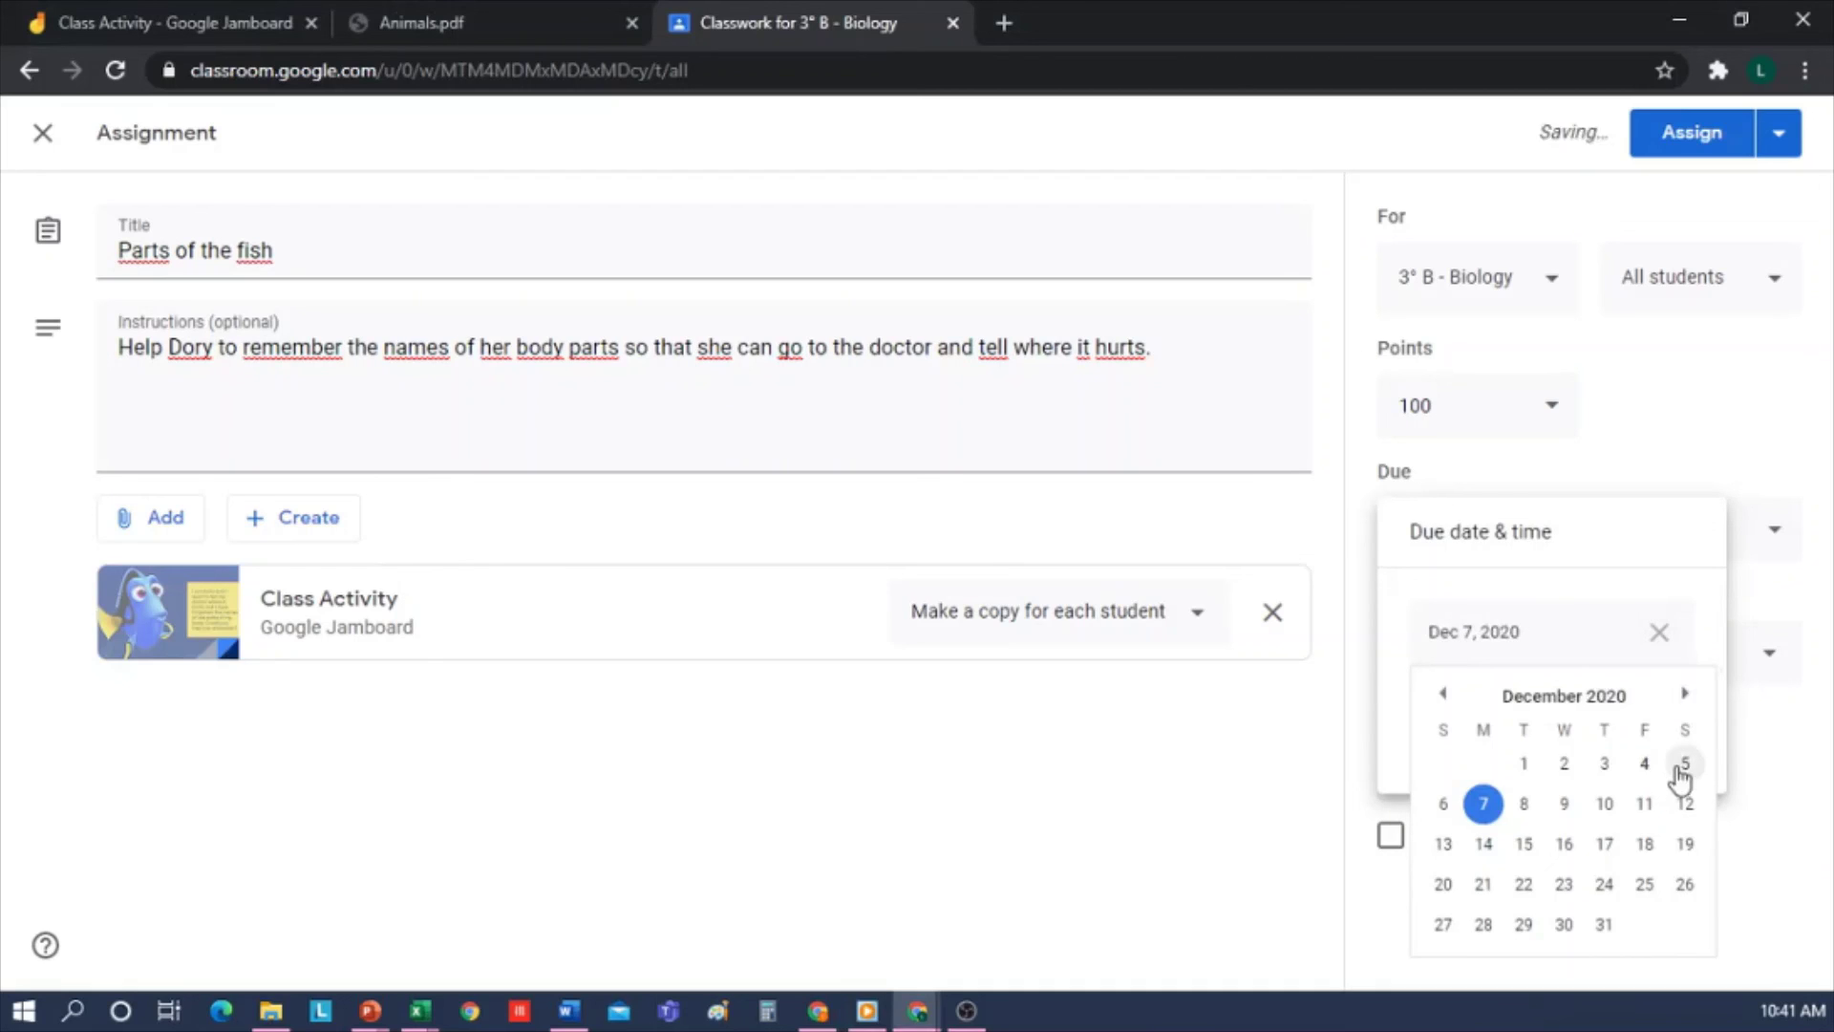
click(1683, 769)
click(1494, 725)
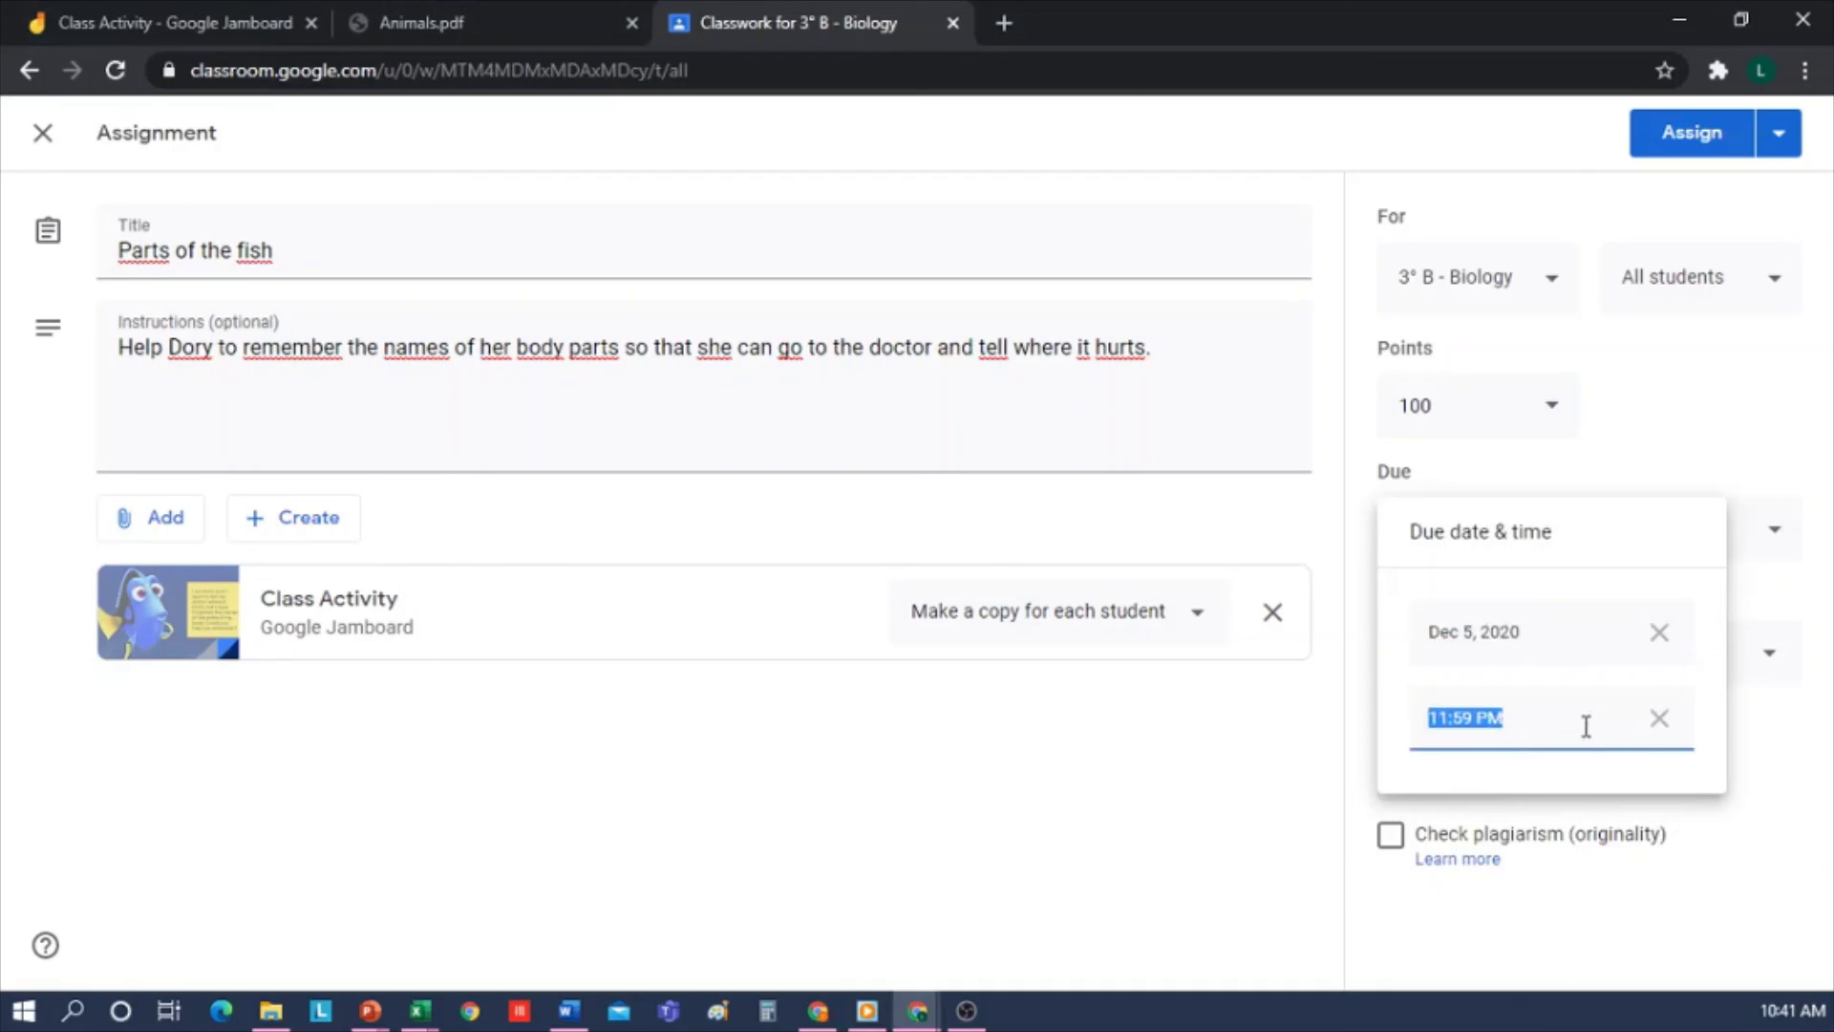
click(1660, 719)
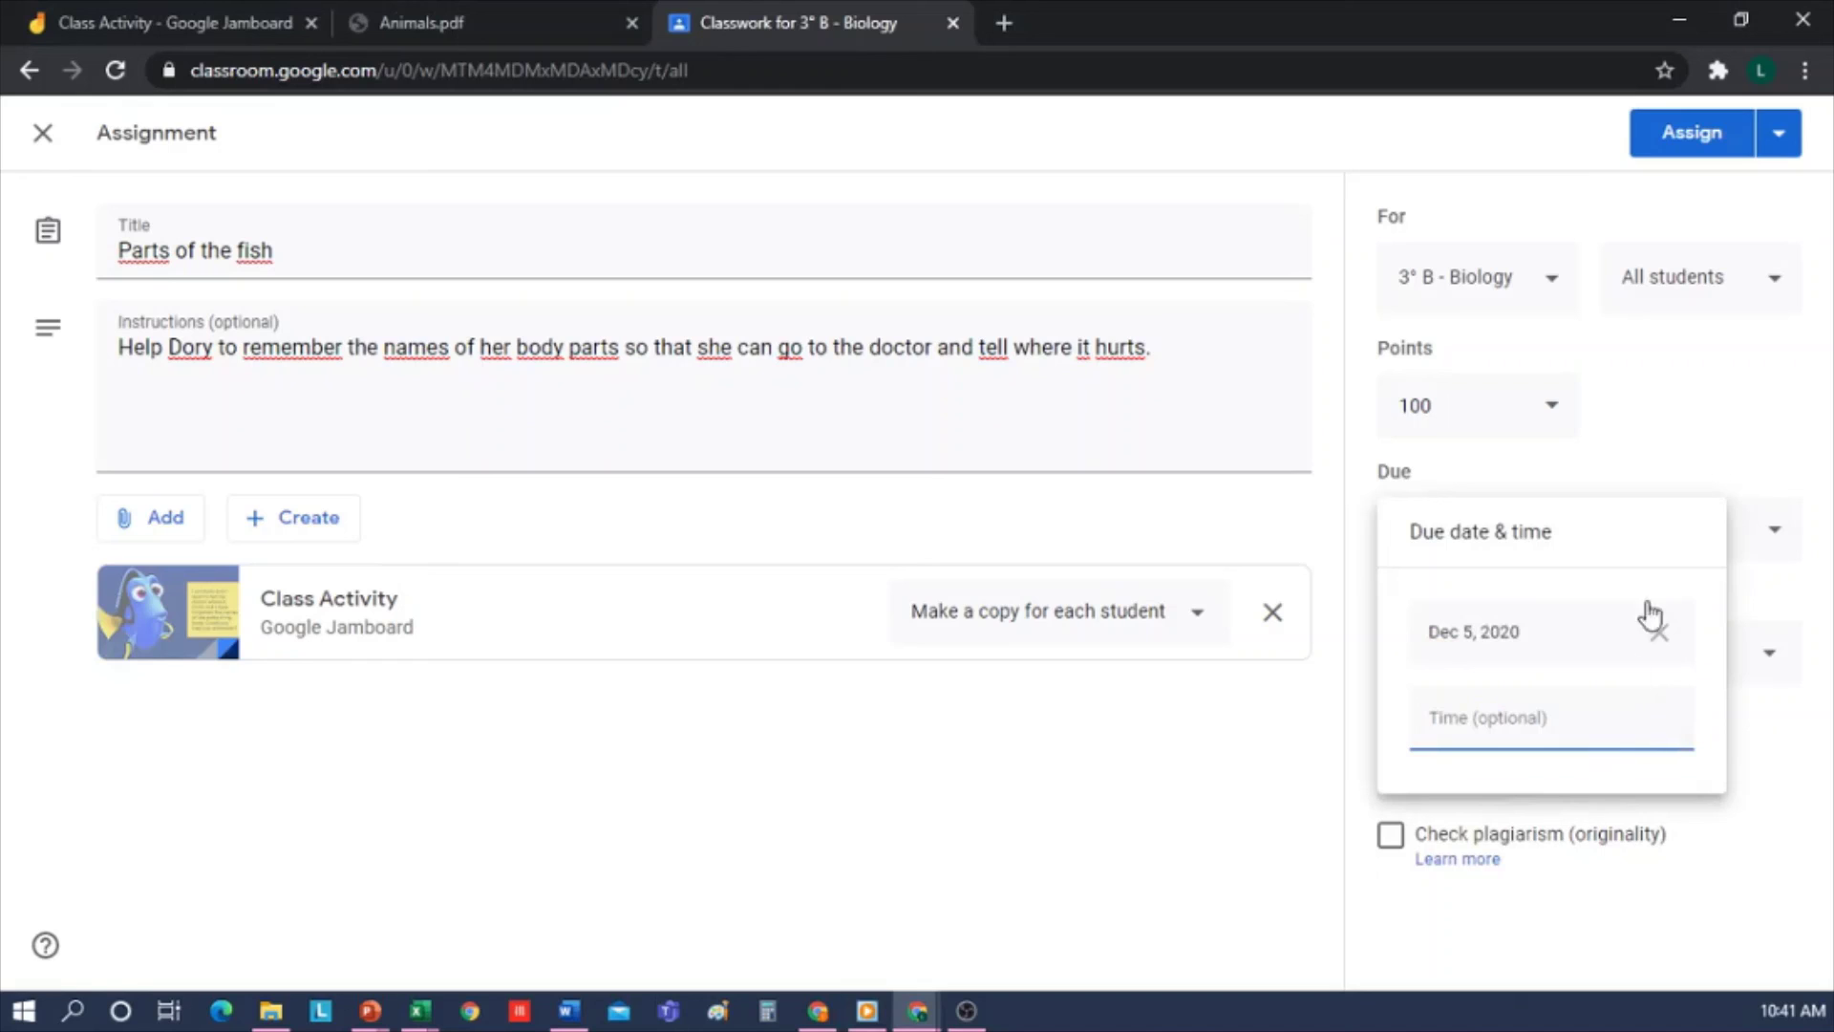
click(1718, 478)
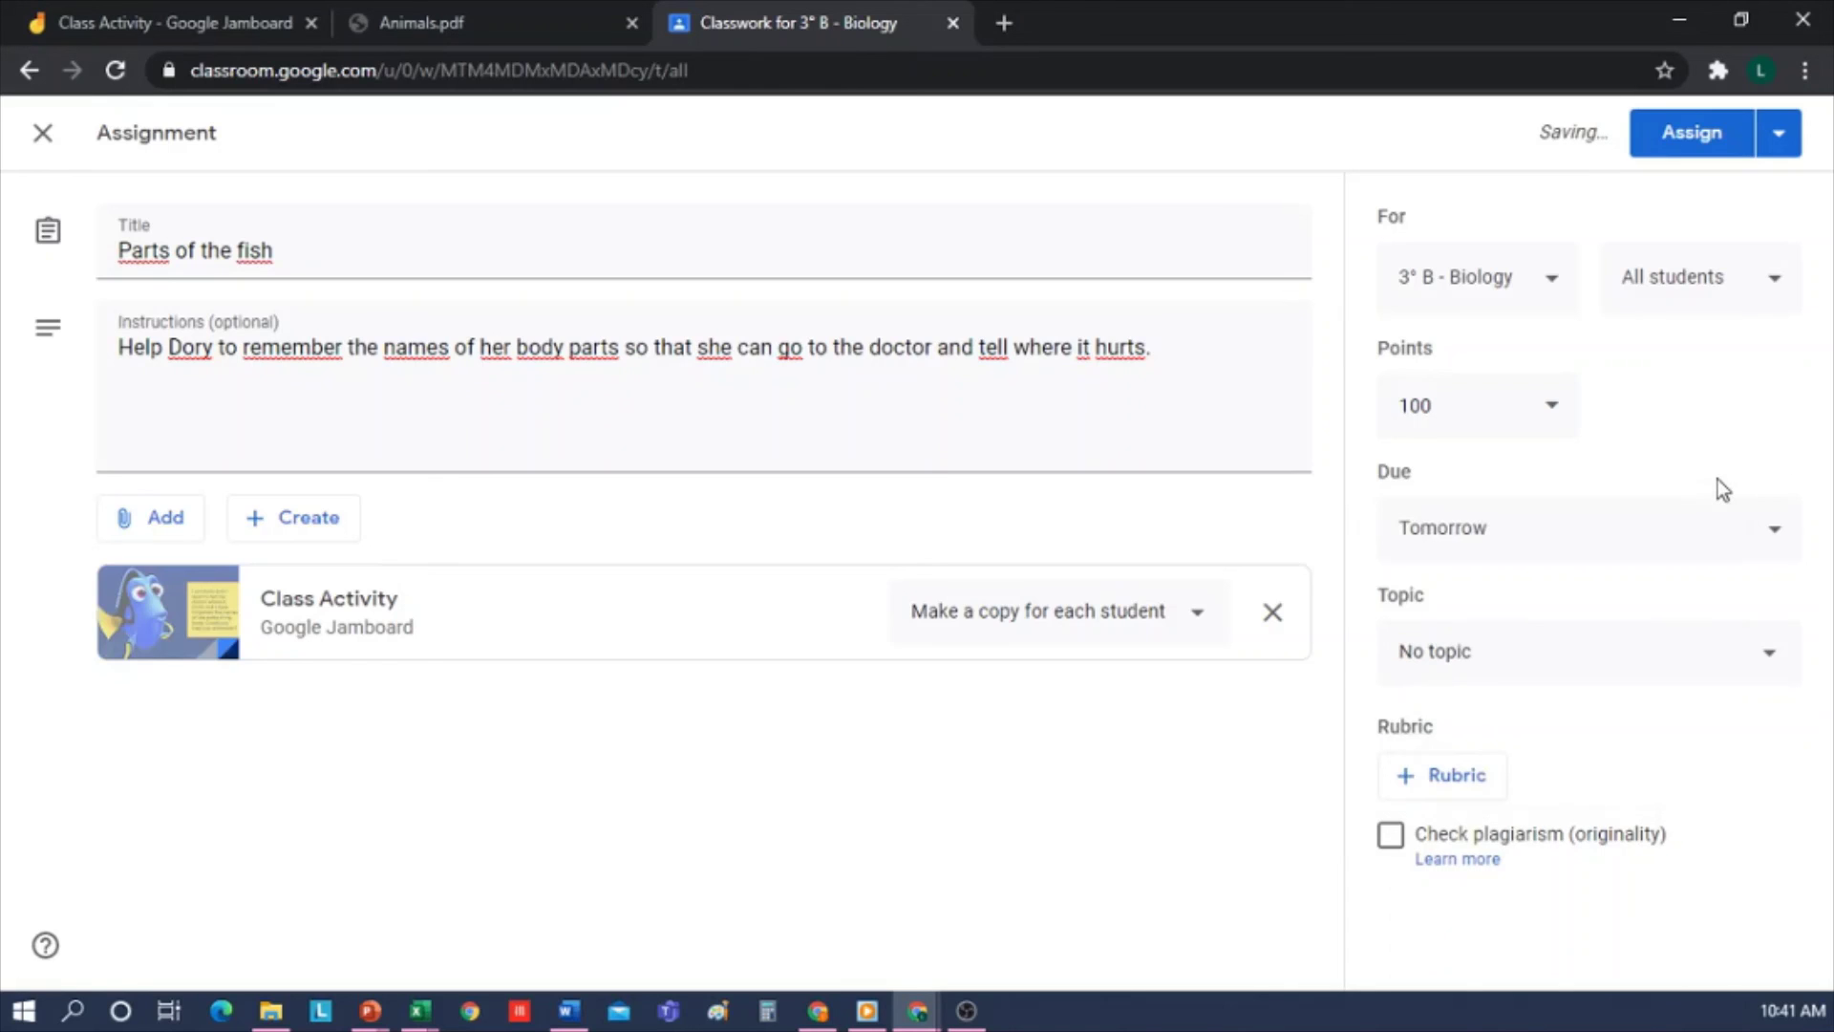
click(1712, 148)
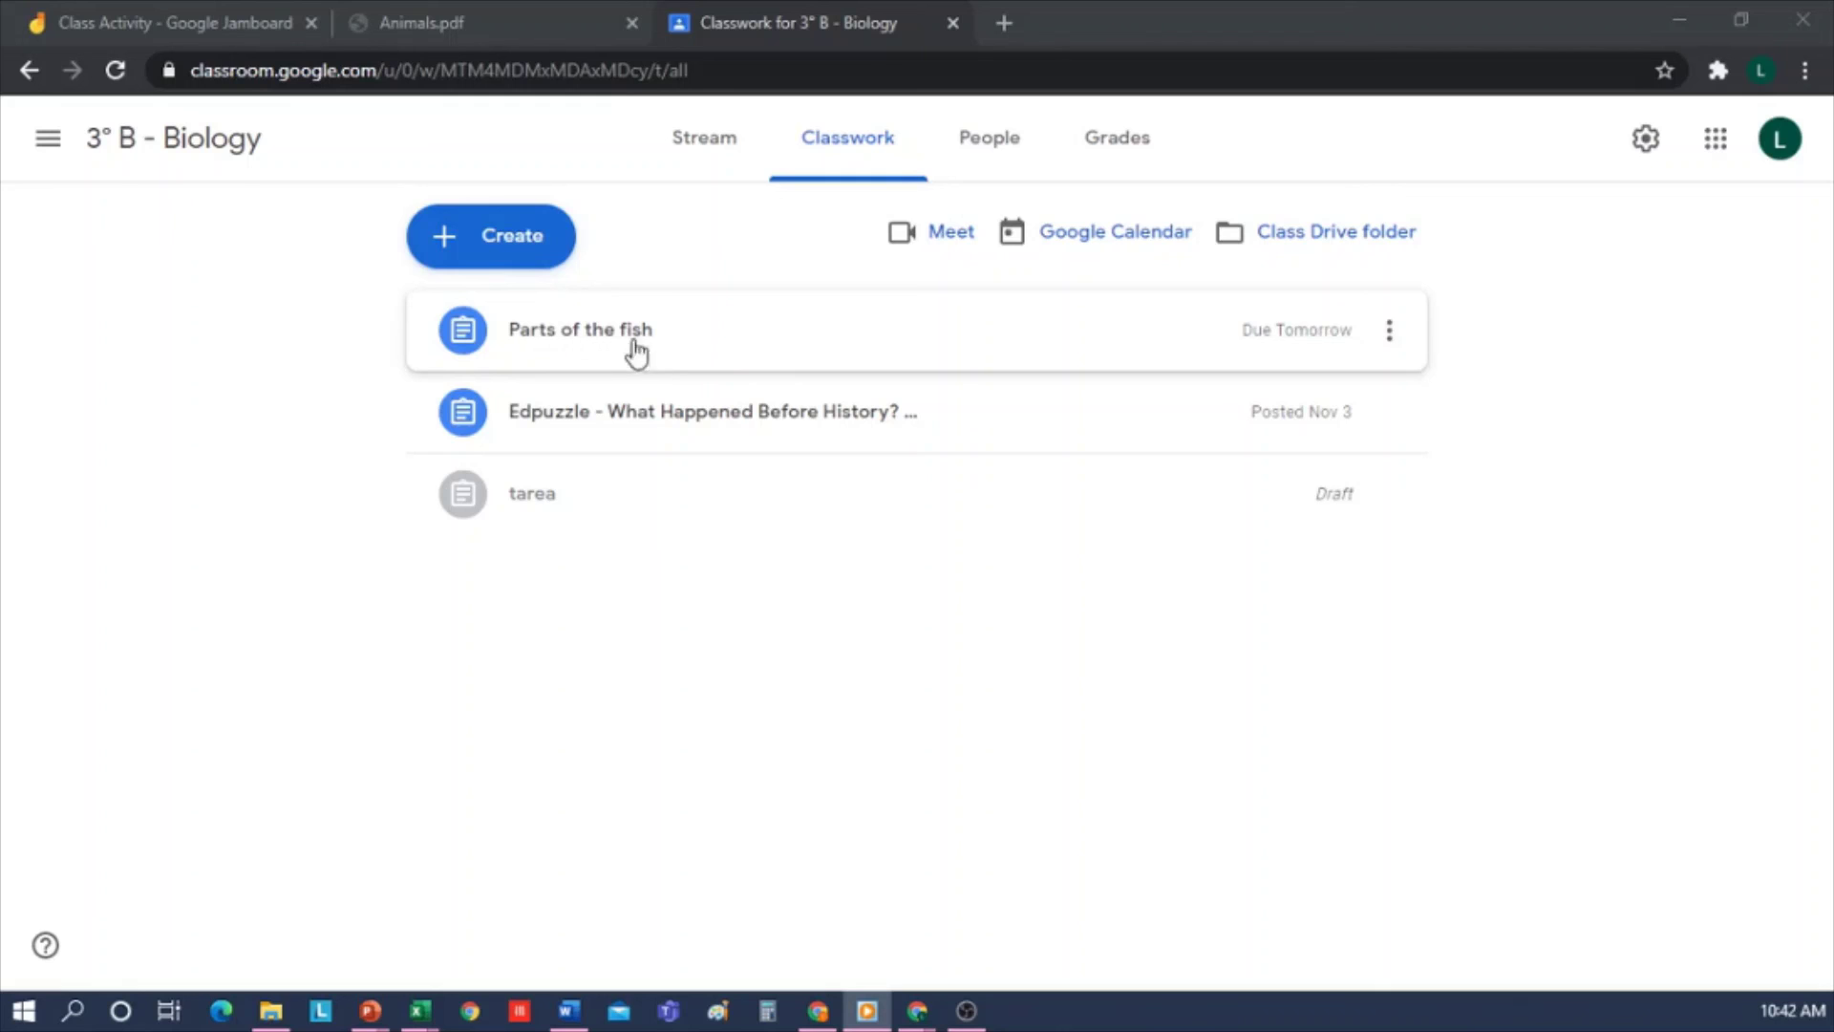
Once the assignment posts, return to the Class Activity jam.
click(187, 27)
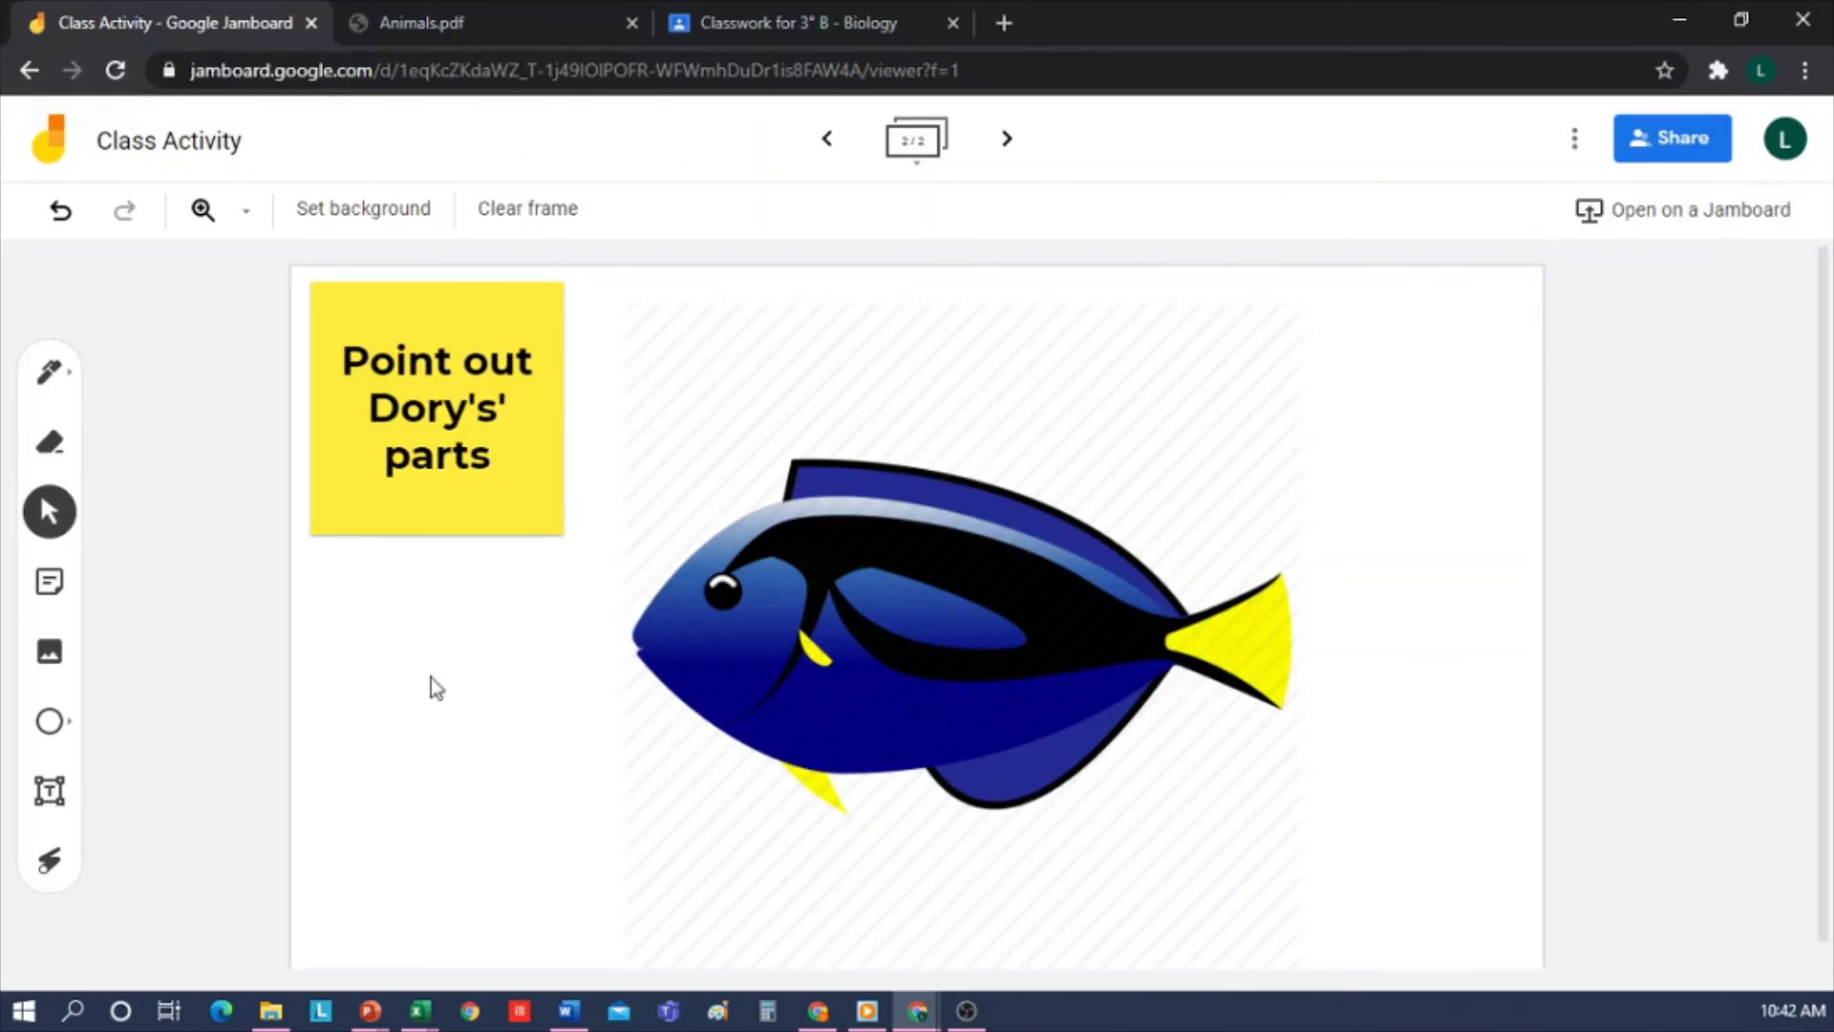
View the Animals.pdf export, scrolled to the top of its page.
click(491, 13)
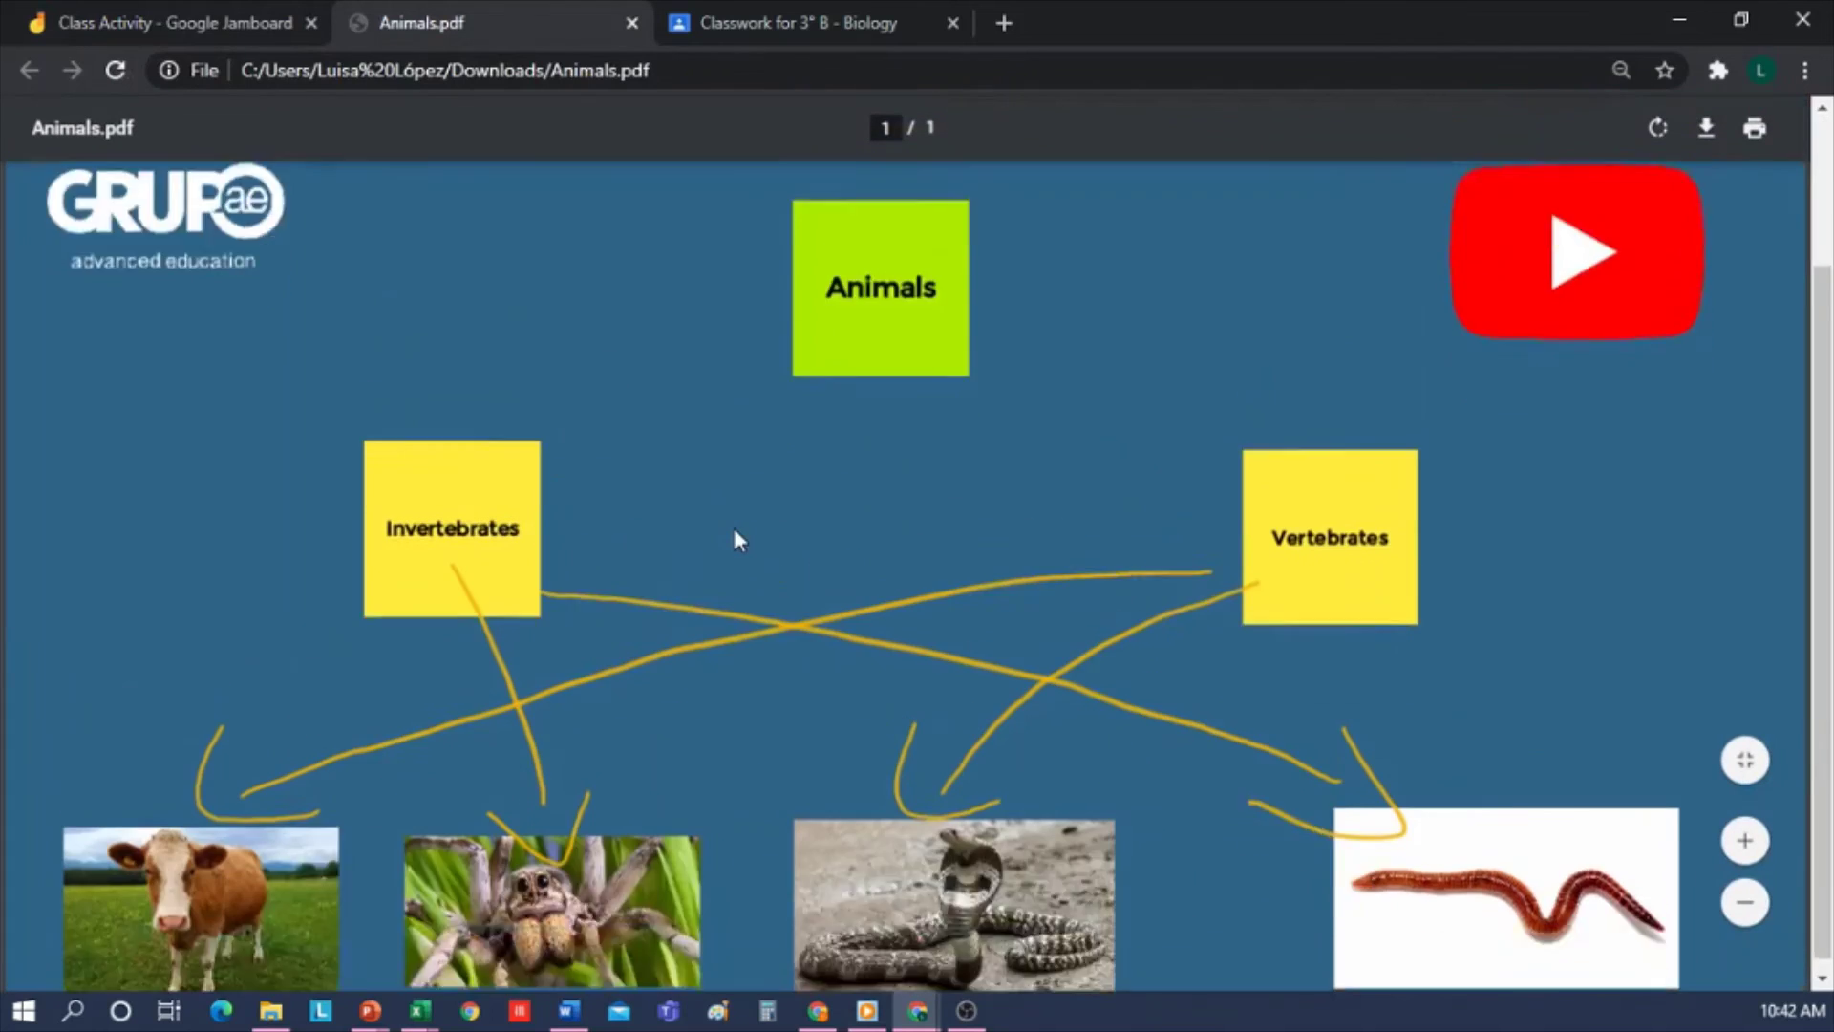
scroll(733, 541, up, 3)
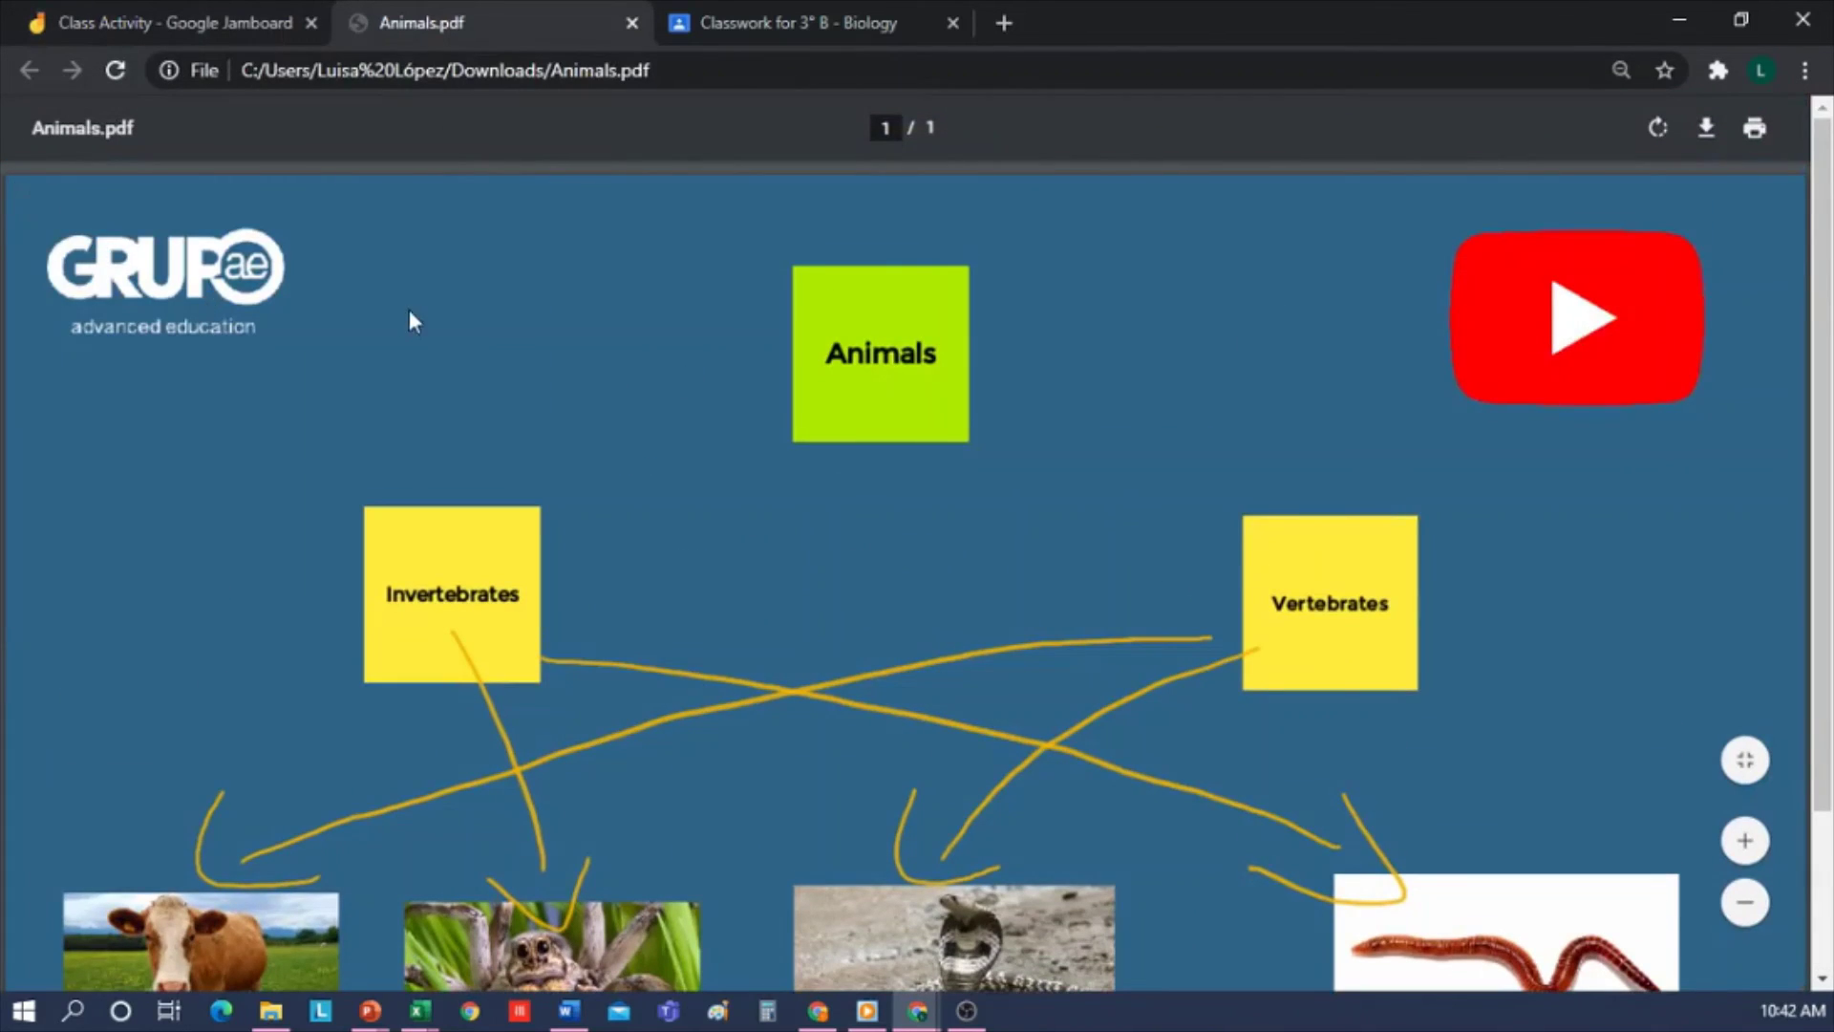
scroll(409, 315, down, 3)
scroll(392, 336, up, 3)
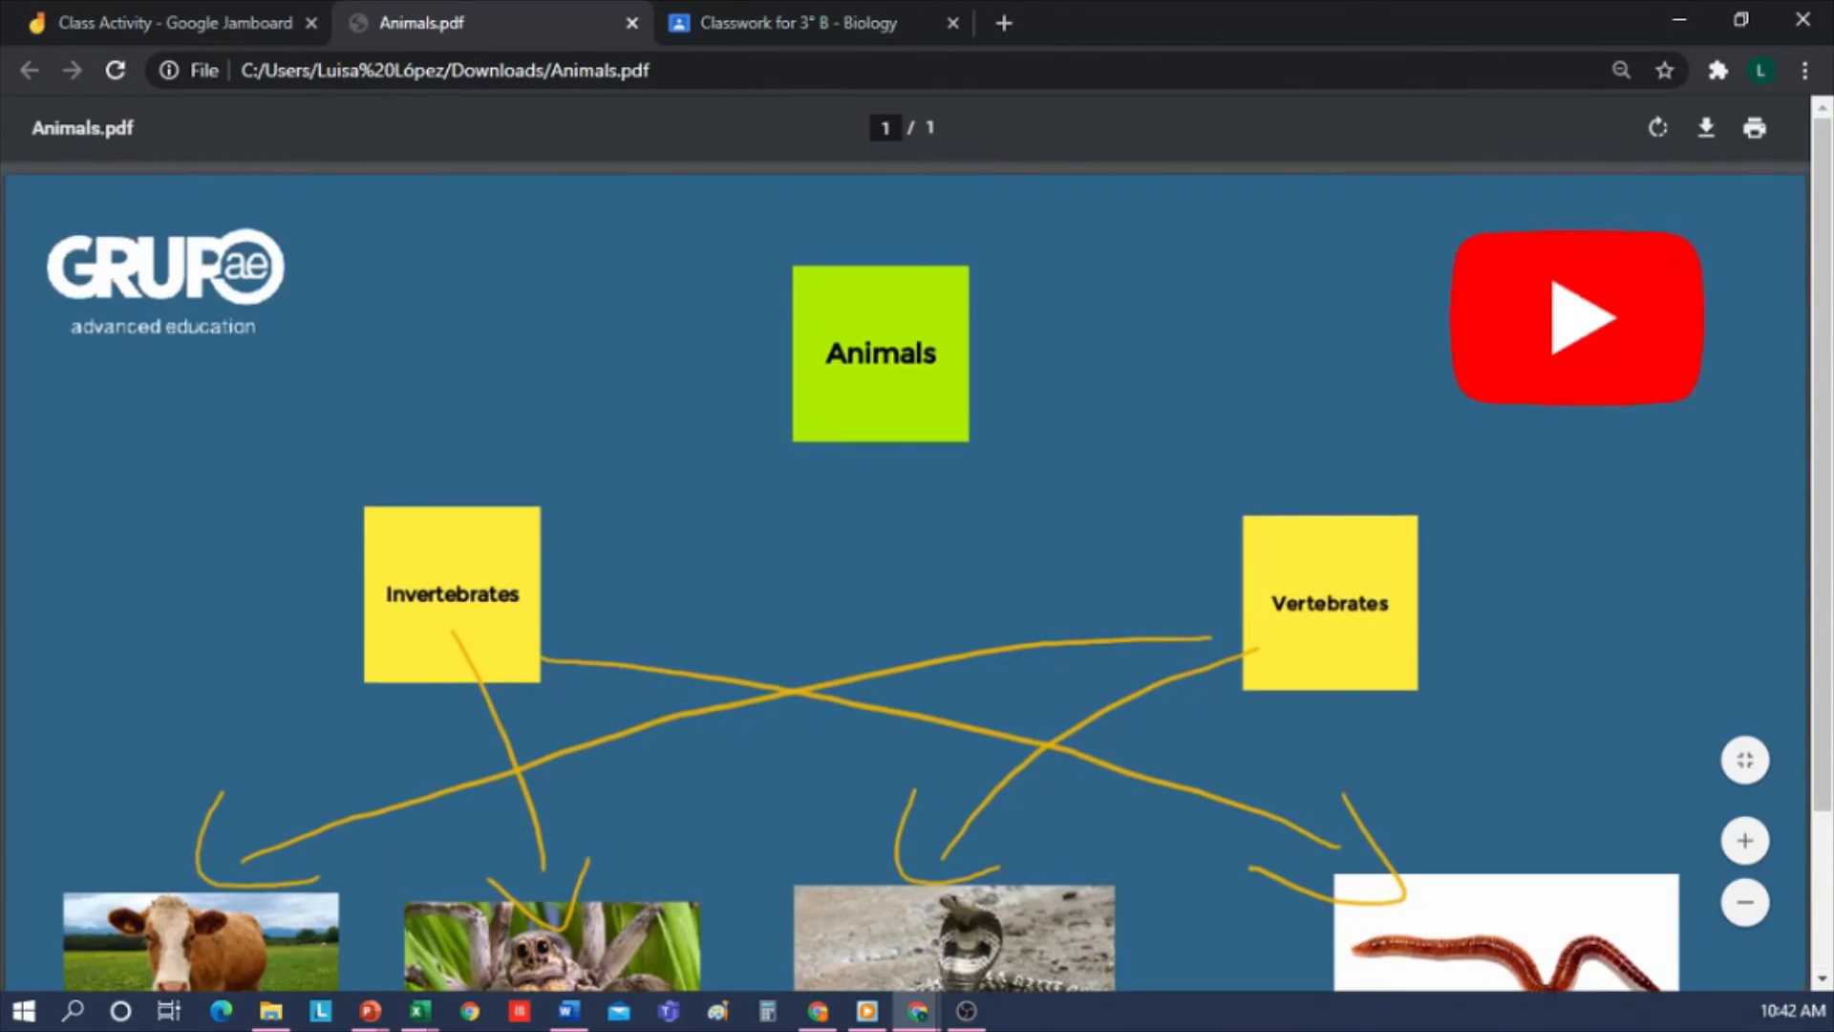